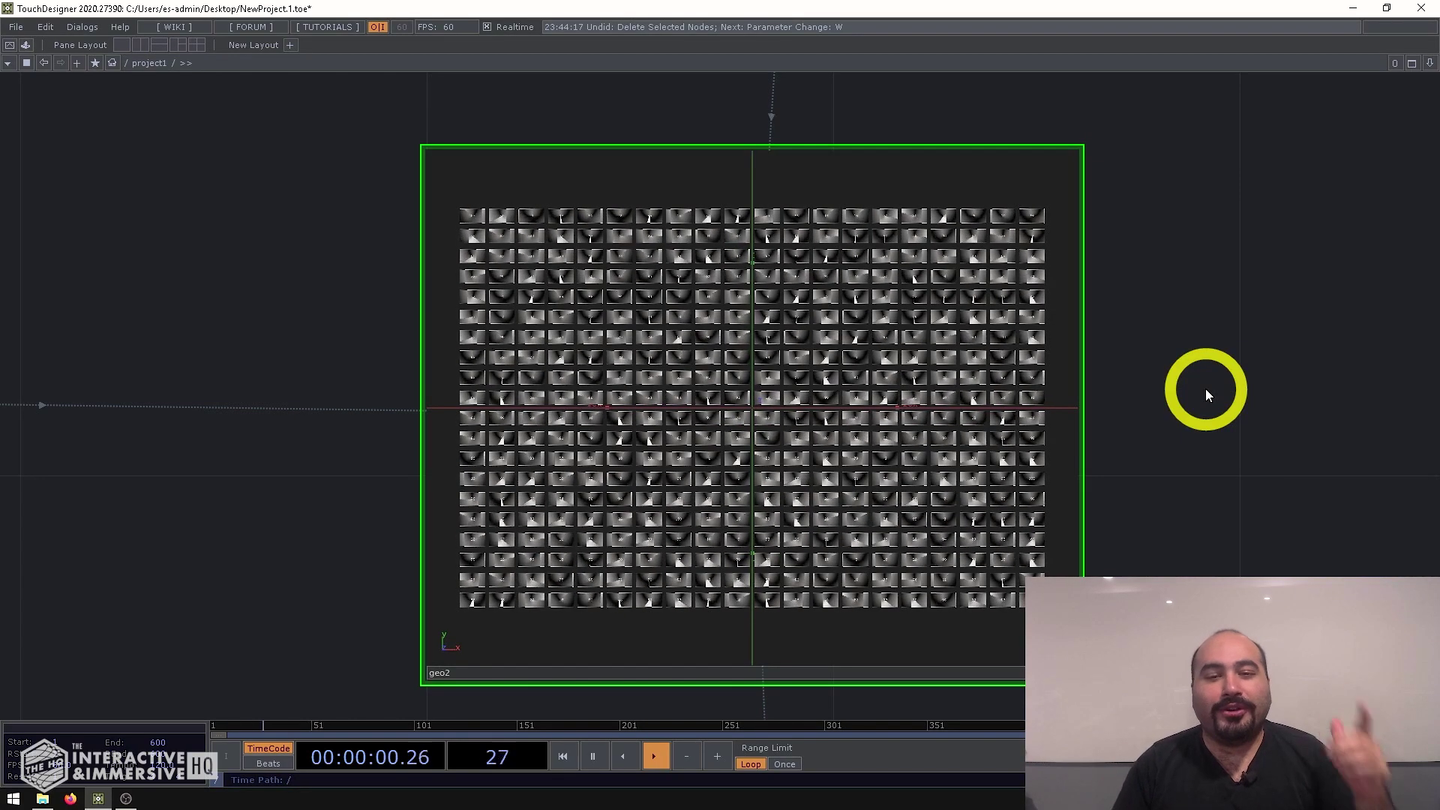
Box-select all 11 nodes in the old network and delete them.
scroll(1154, 386, up, 2)
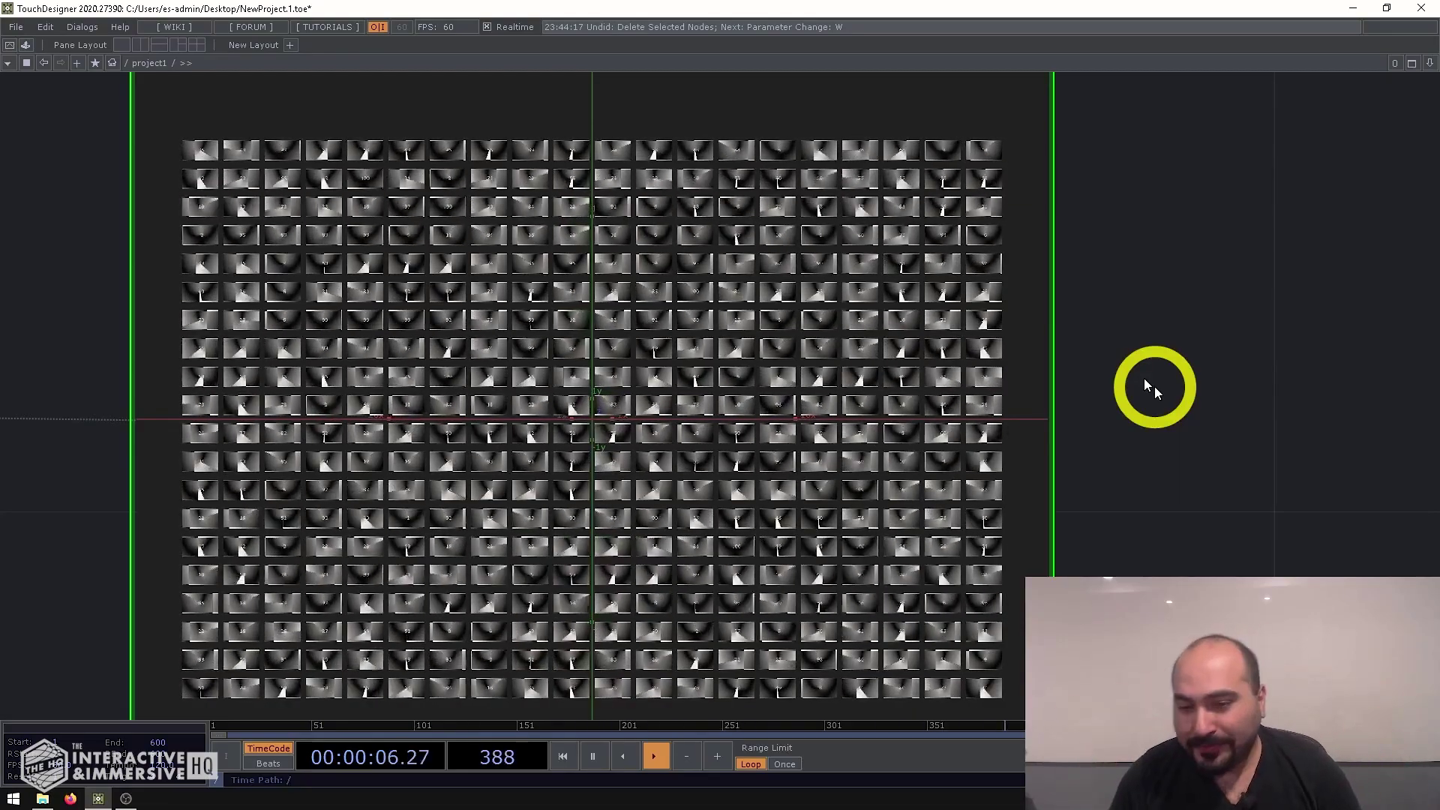
scroll(1155, 386, down, 10)
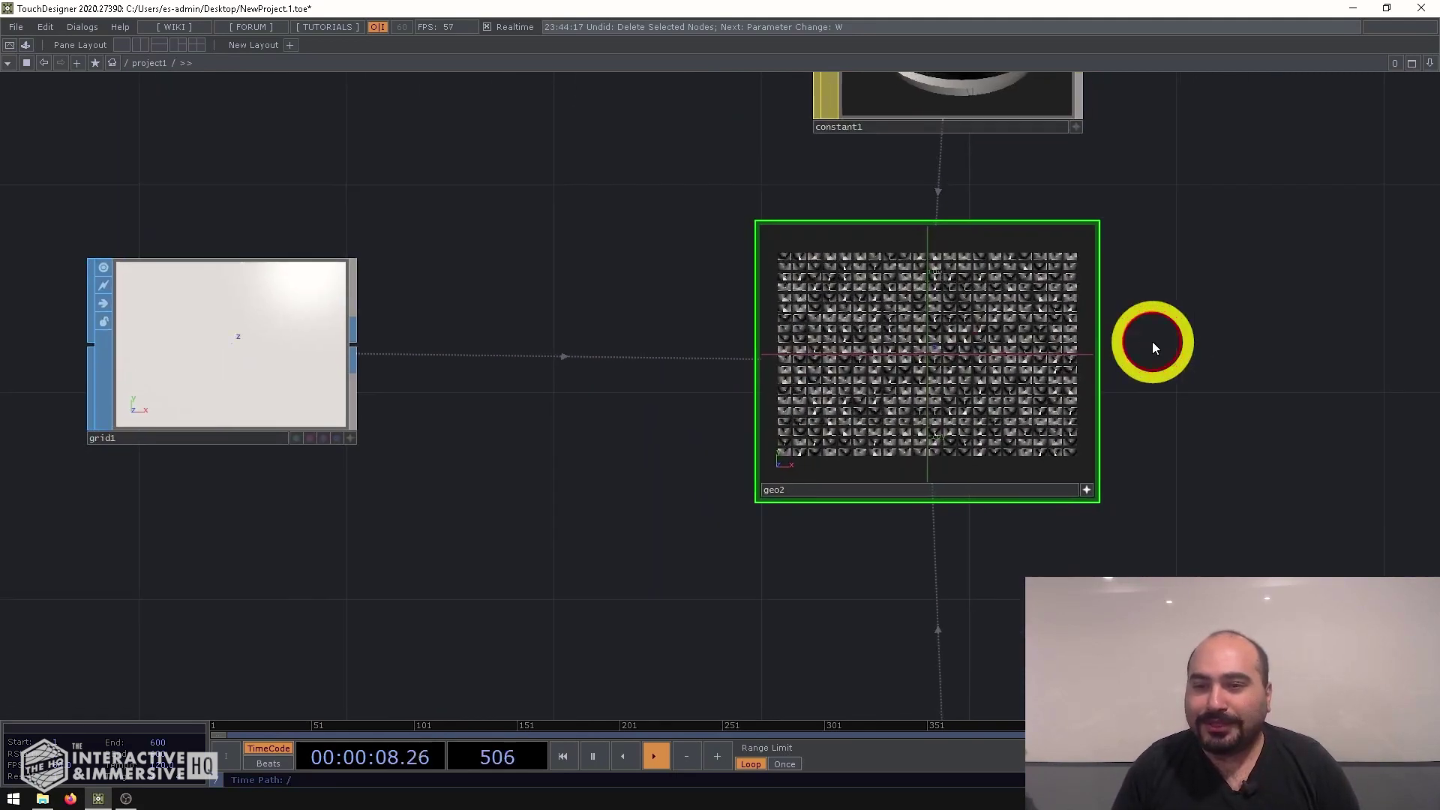
click(1078, 276)
scroll(1078, 241, down, 3)
right_drag(1087, 200, 489, 637)
key(Delete)
Add a Grid SOP, grid1, to the empty network.
key(Tab)
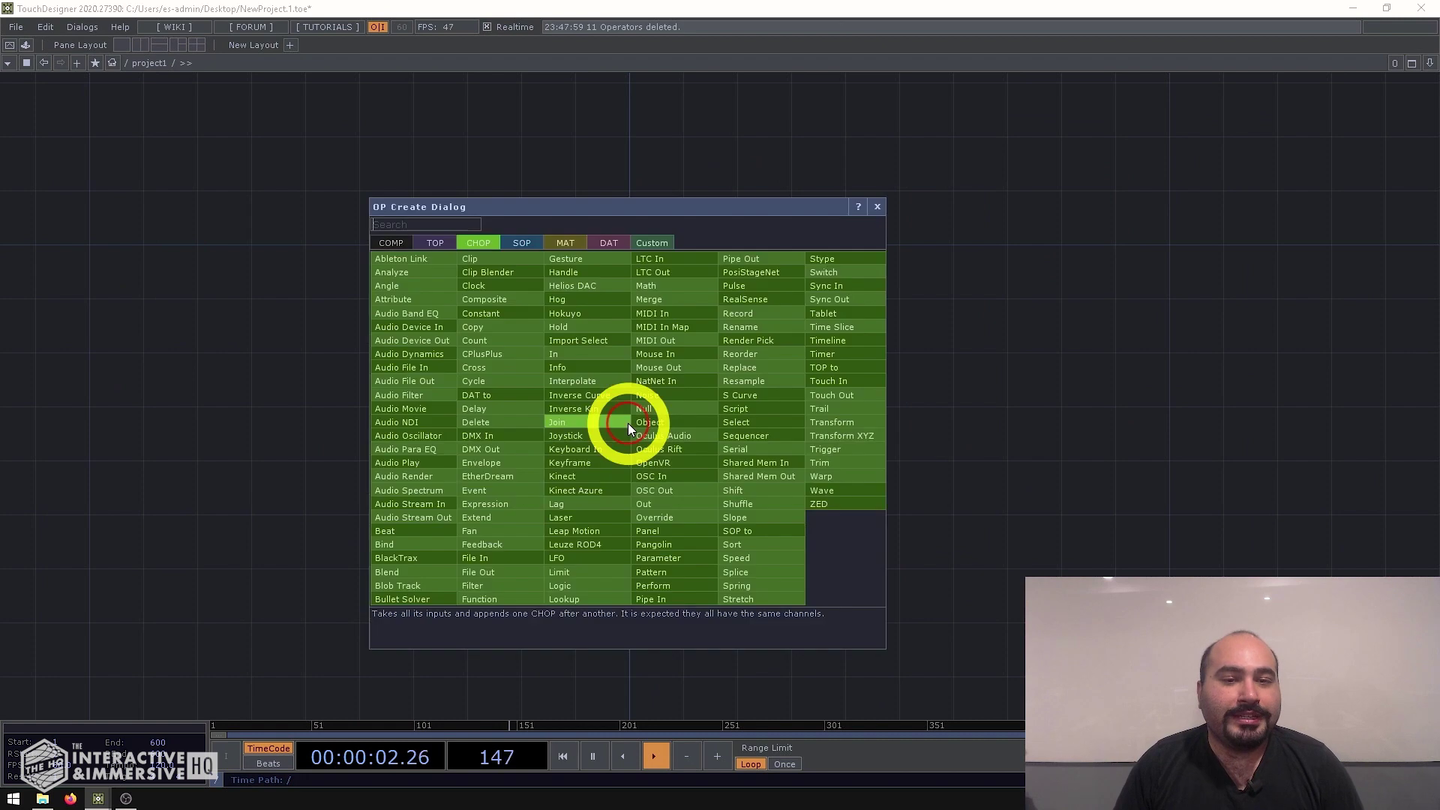
click(530, 243)
text(grid)
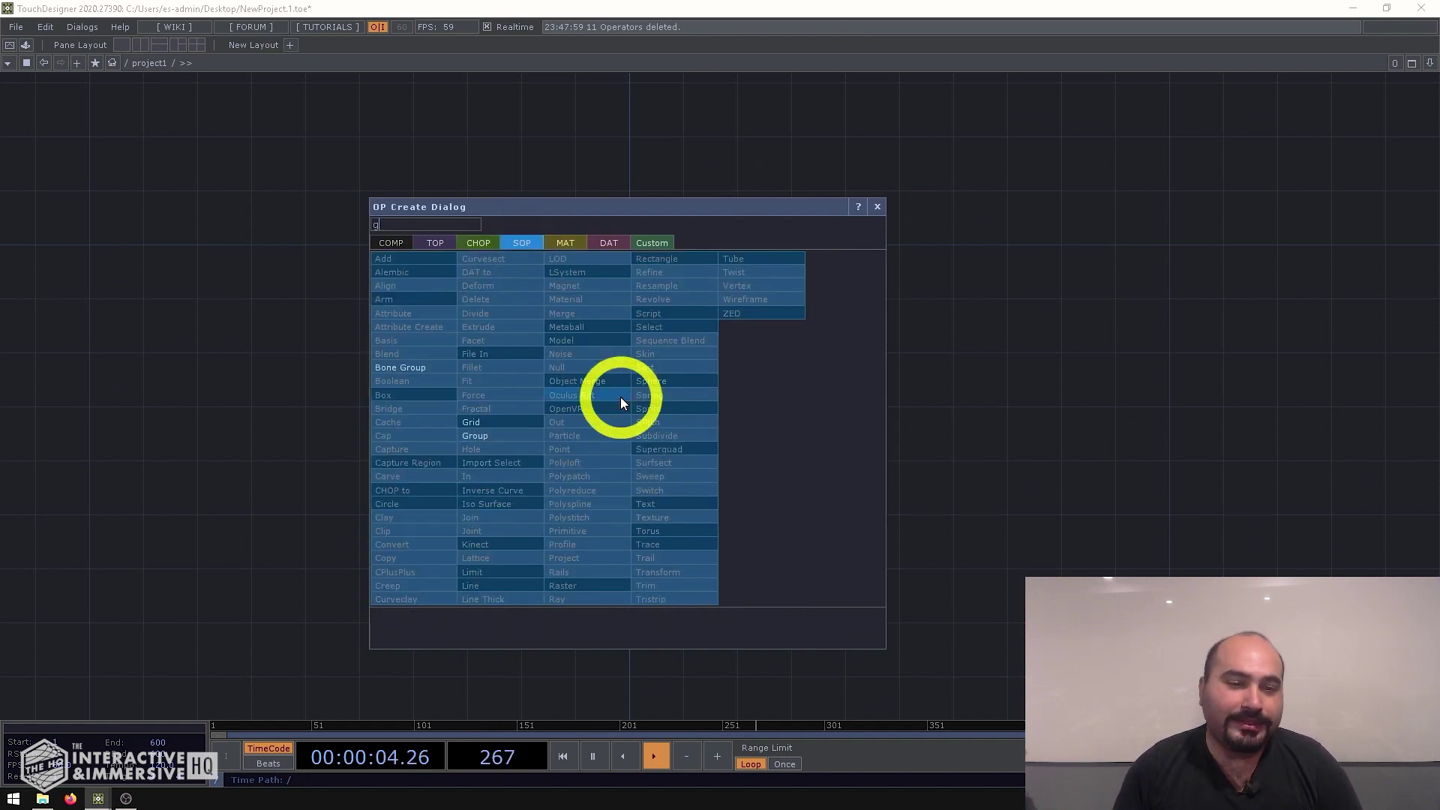
click(513, 422)
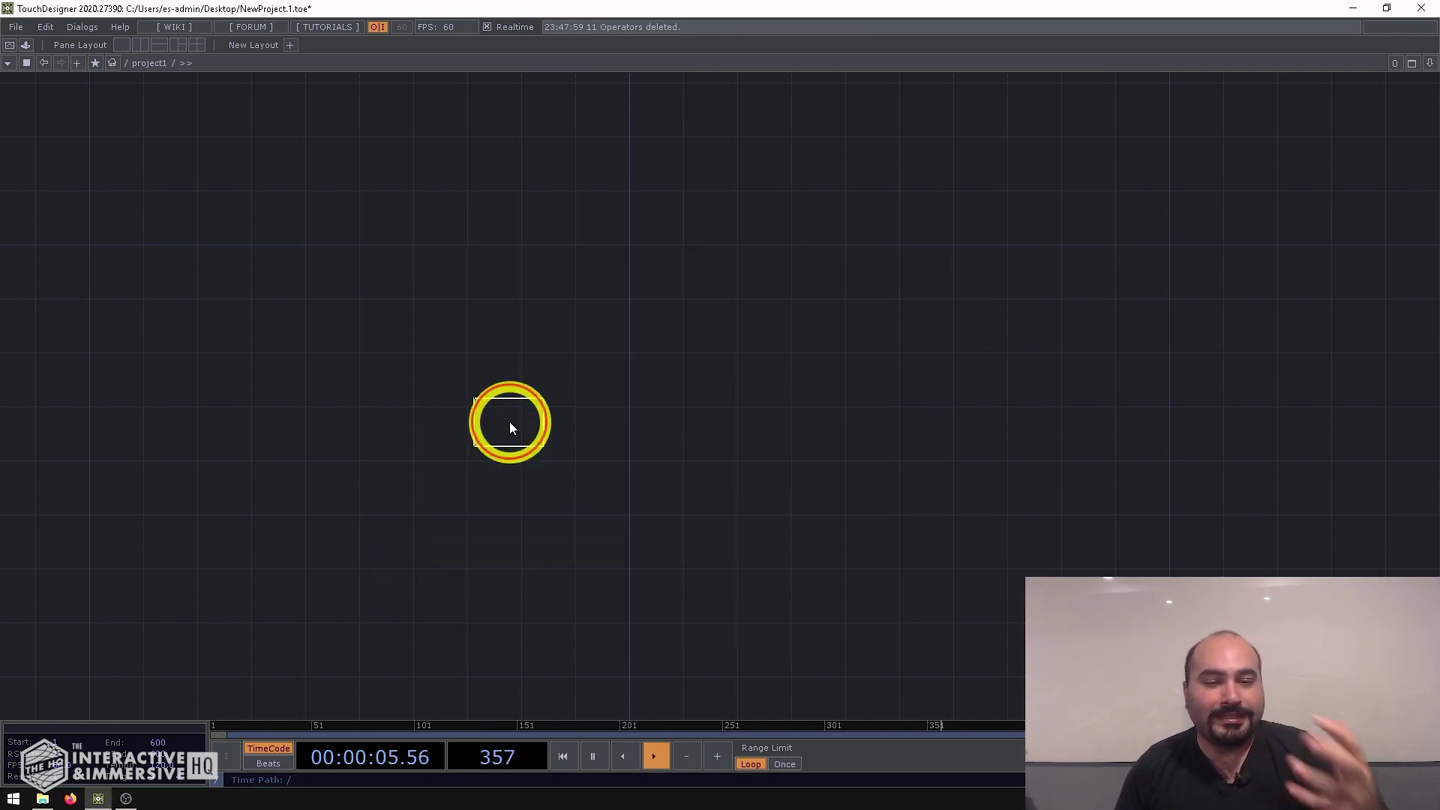
click(665, 408)
scroll(668, 413, up, 3)
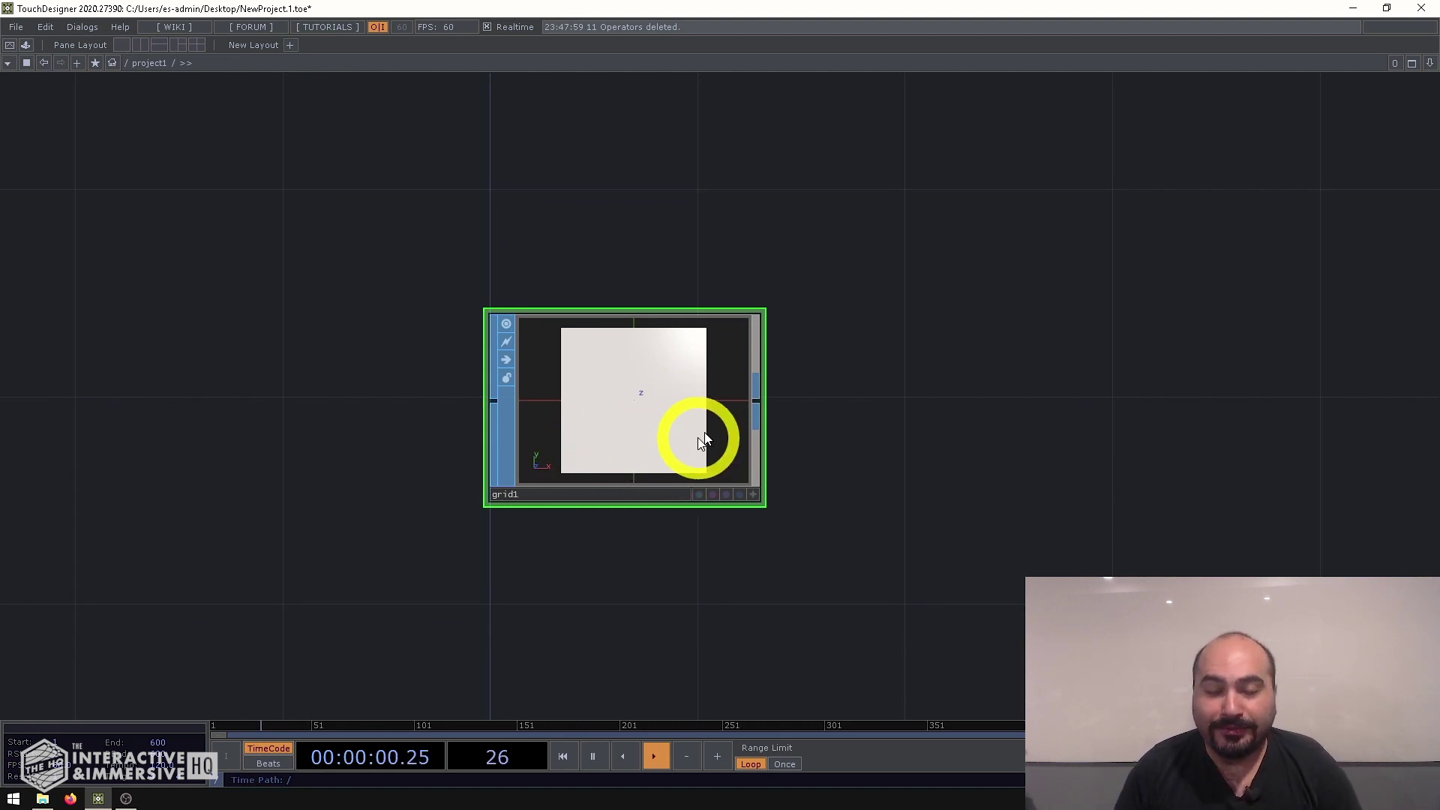
drag(919, 394, 691, 344)
scroll(615, 334, up, 2)
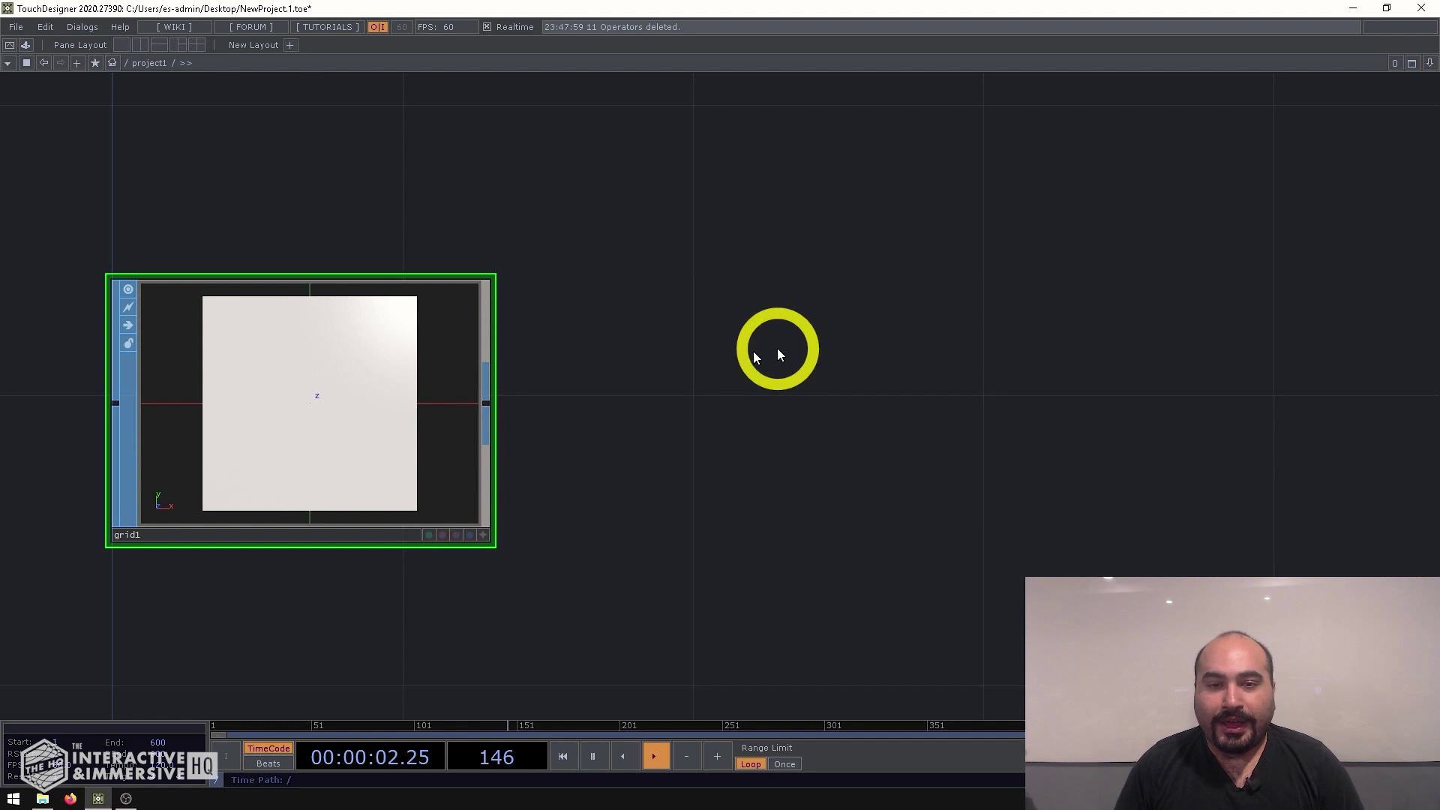
Add a Geometry COMP, geo2, beside grid1.
key(Tab)
click(632, 181)
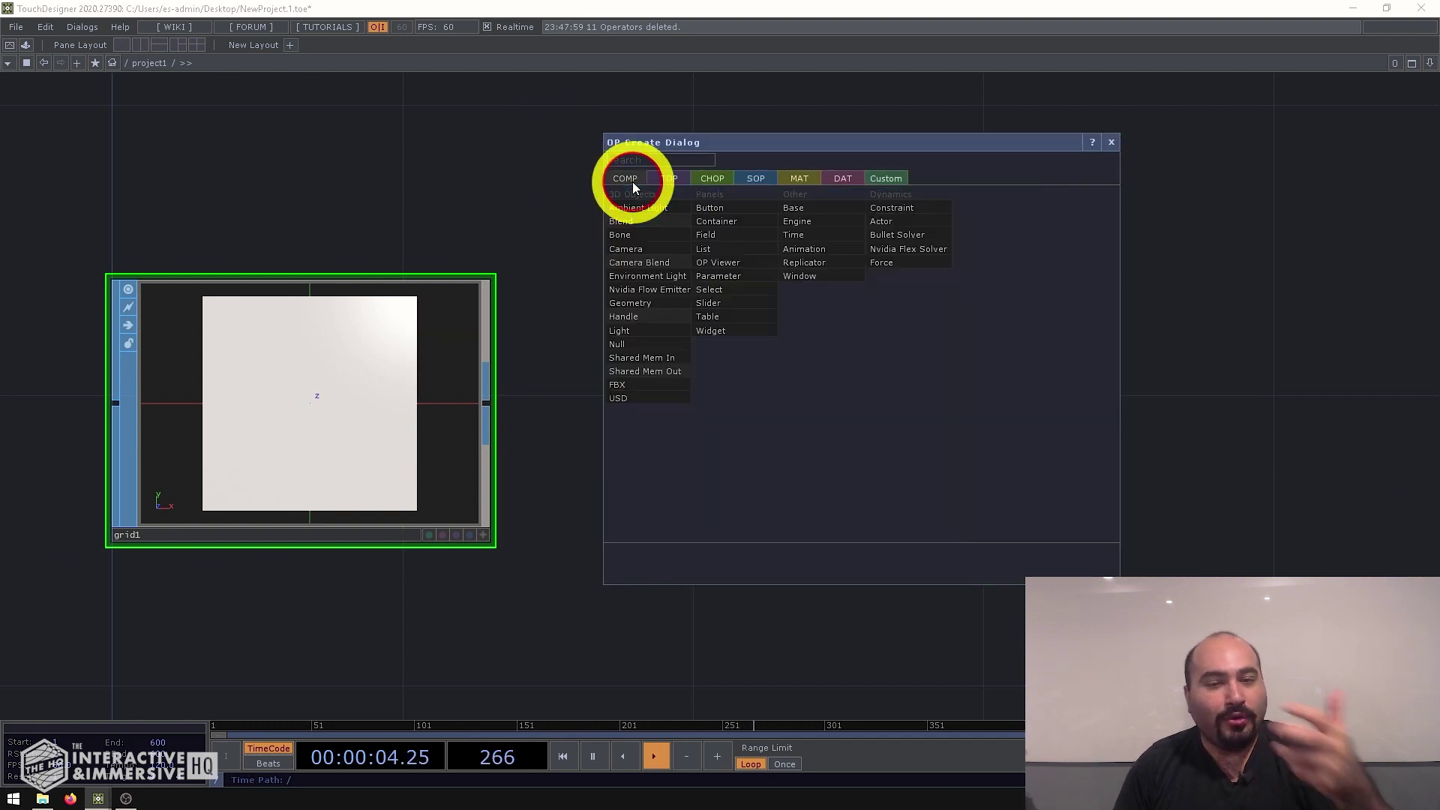
click(647, 300)
click(1113, 394)
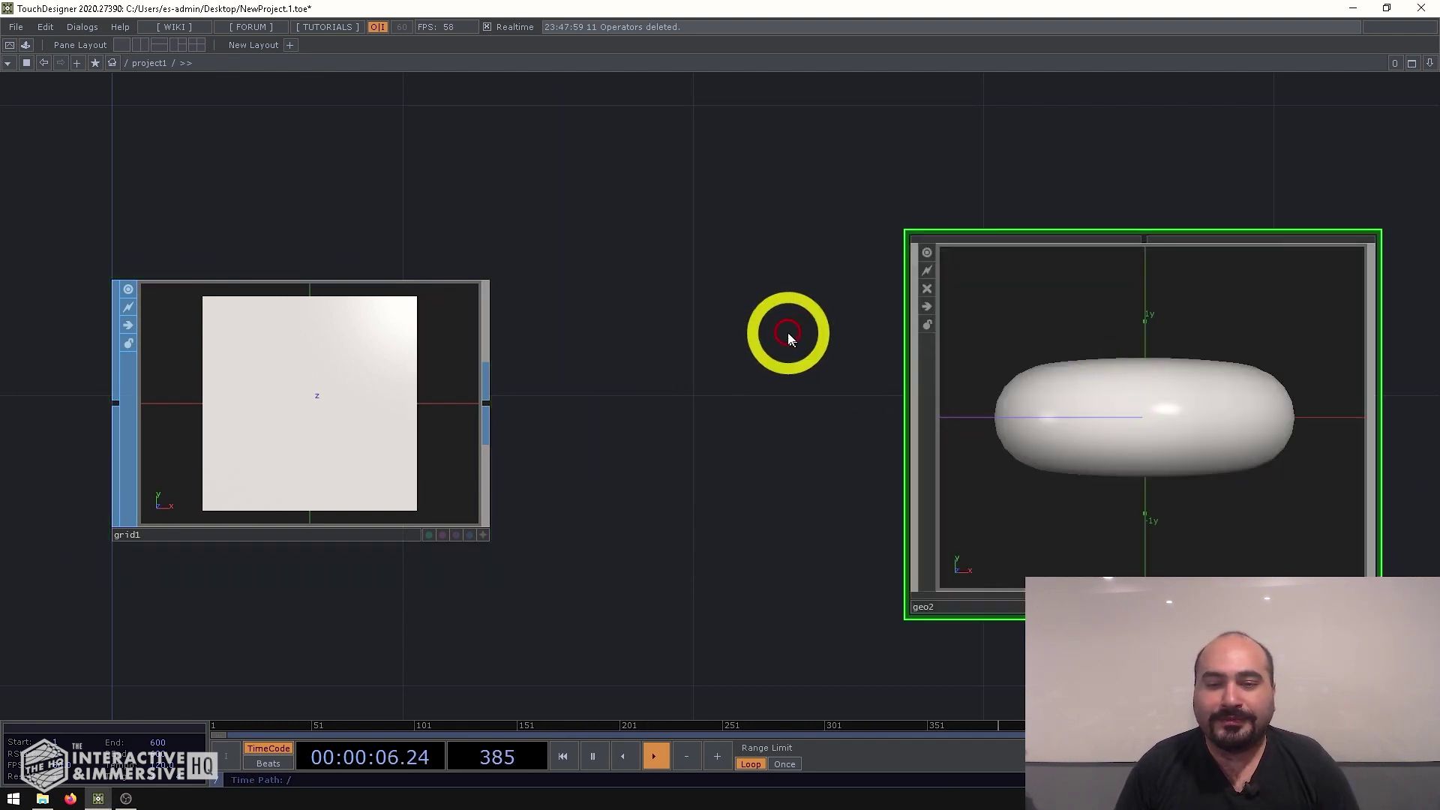
drag(788, 331, 495, 303)
scroll(809, 389, down, 4)
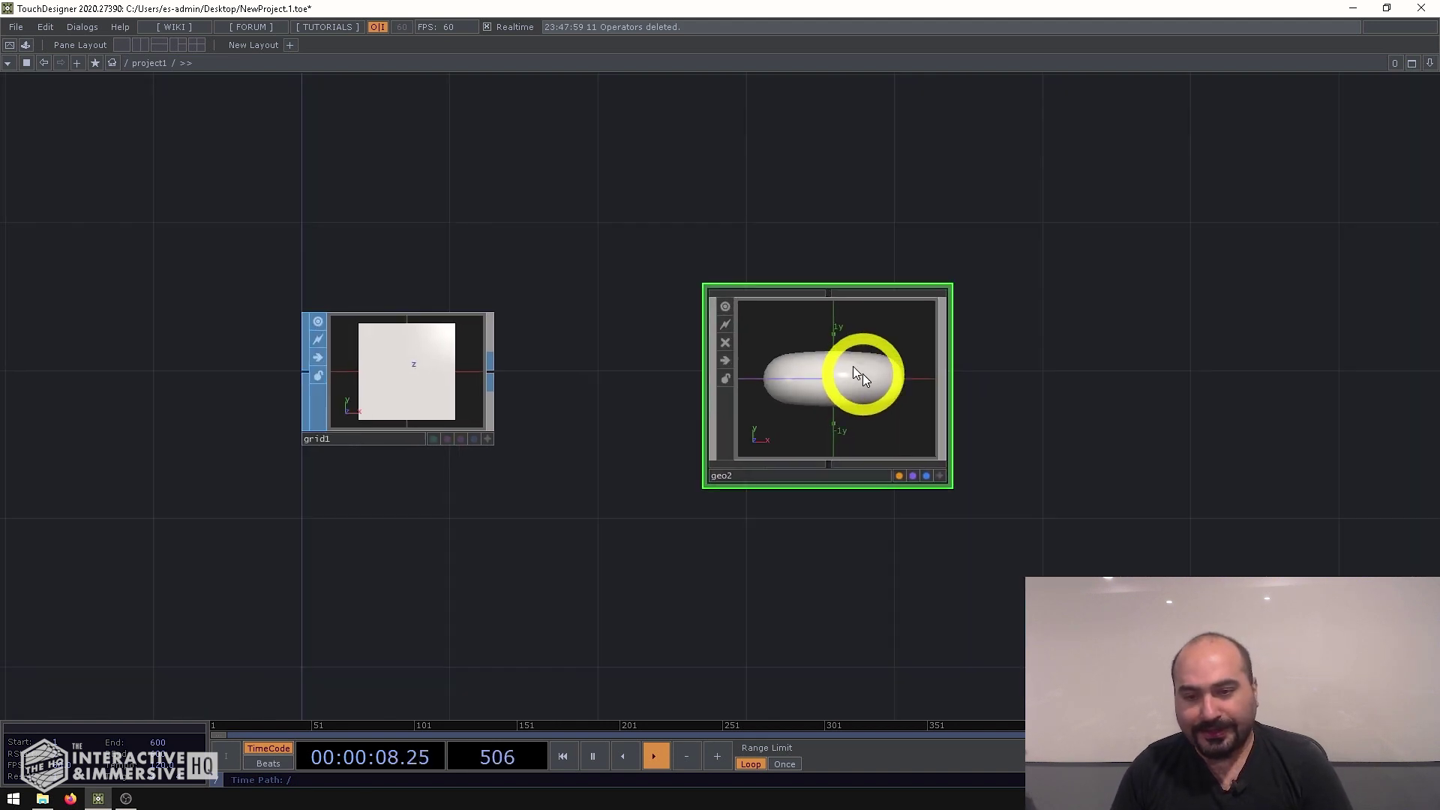
Inside geo2, delete torus1 and add a rectangle1 Rectangle SOP, then view its parameters.
key(i)
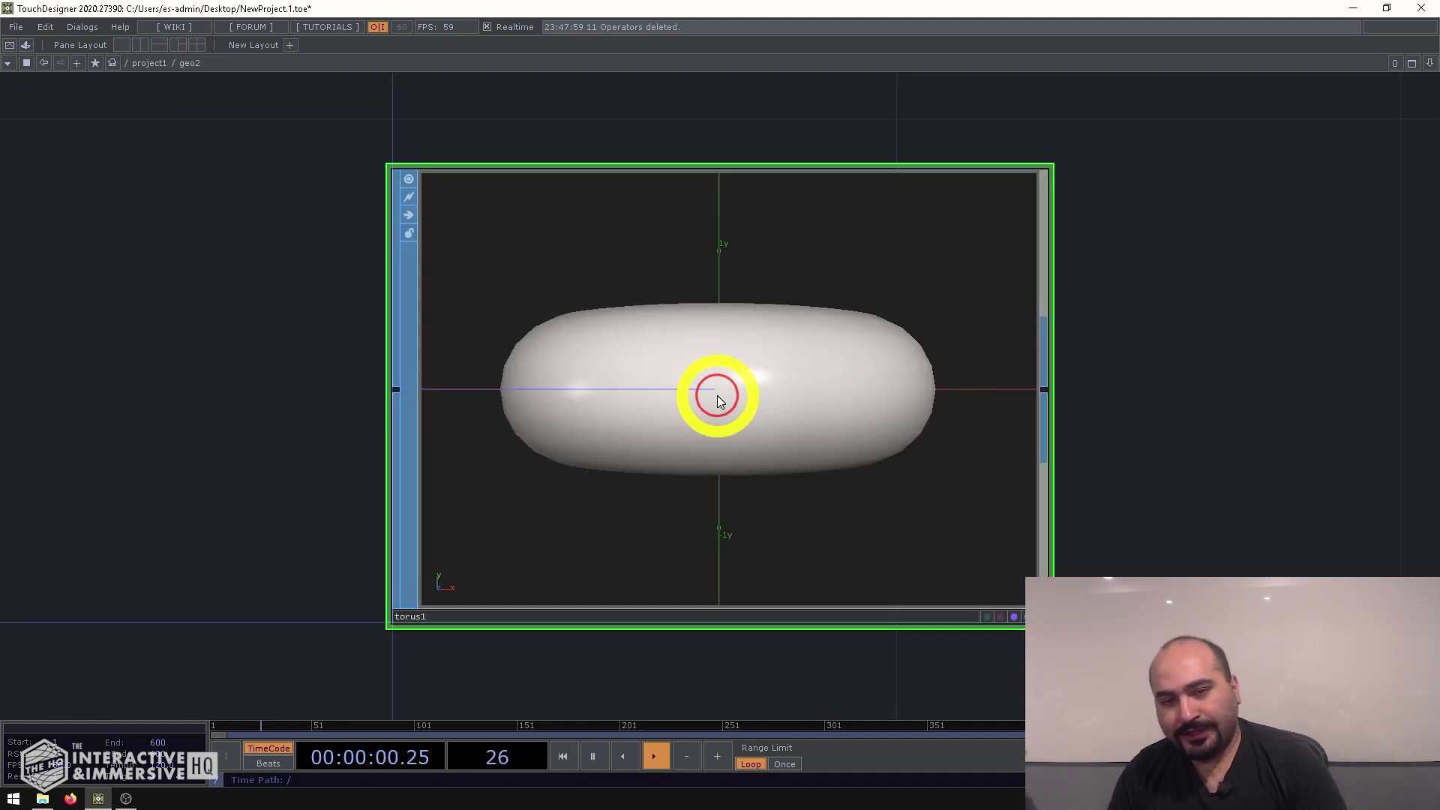
key(Delete)
key(Tab)
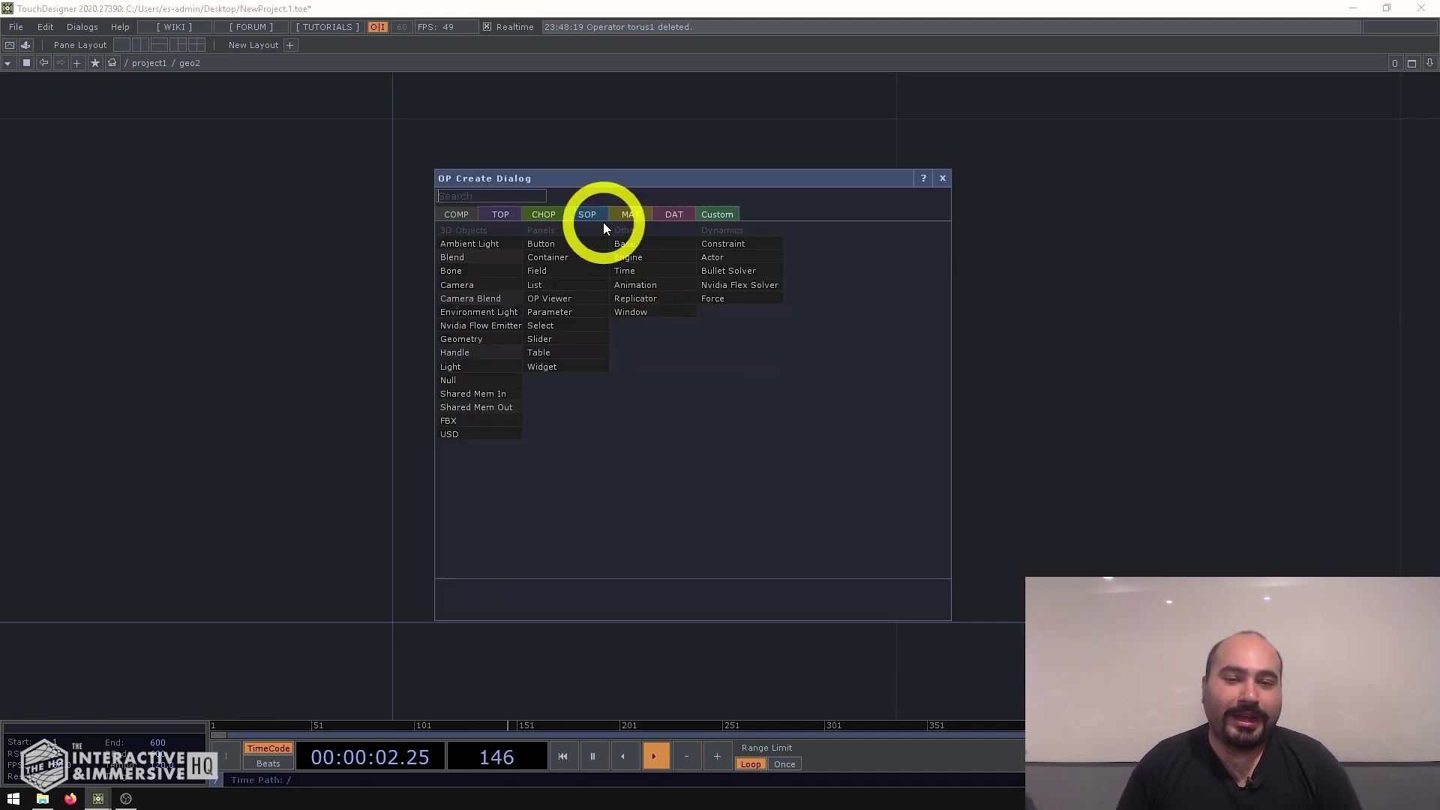
click(596, 216)
click(740, 261)
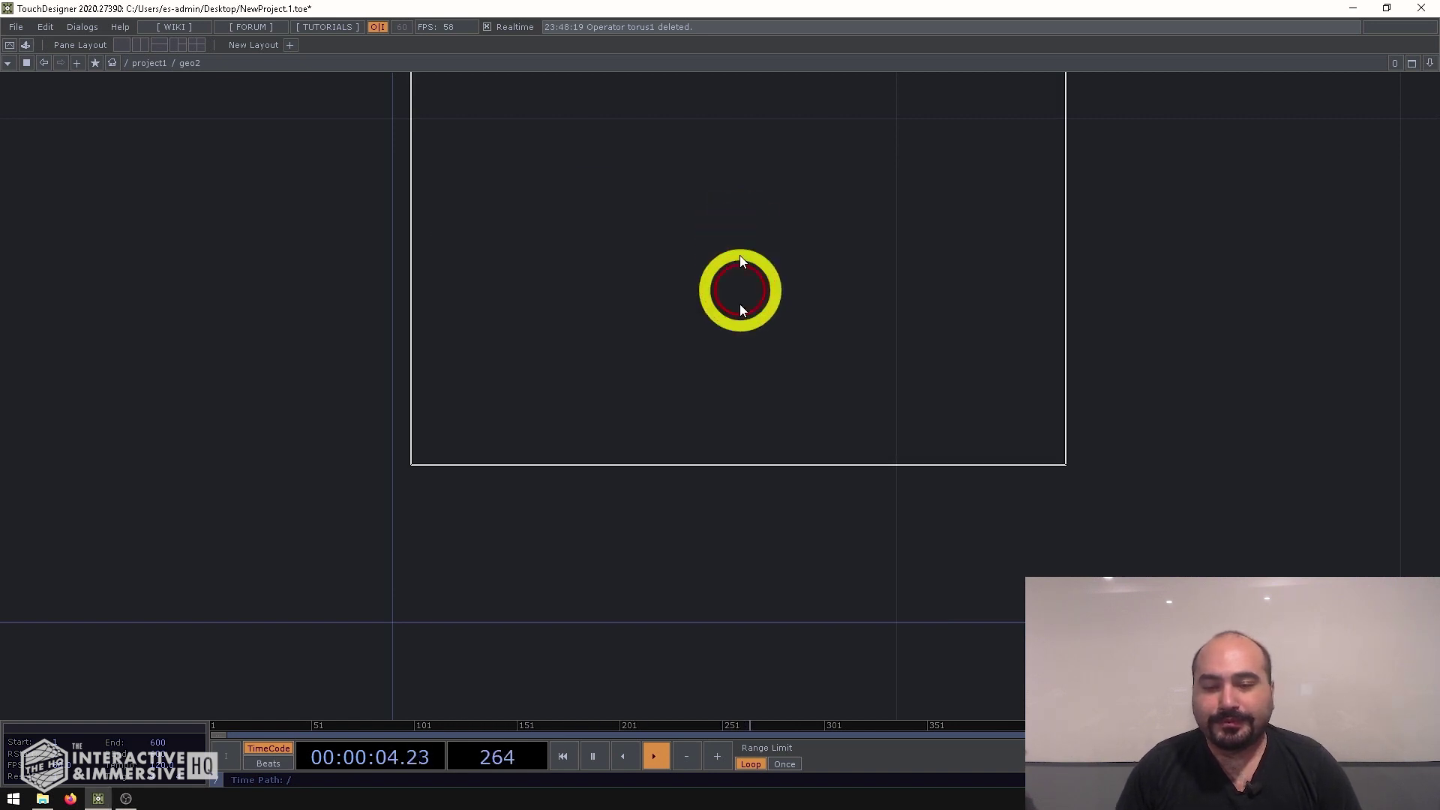
click(743, 437)
key(p)
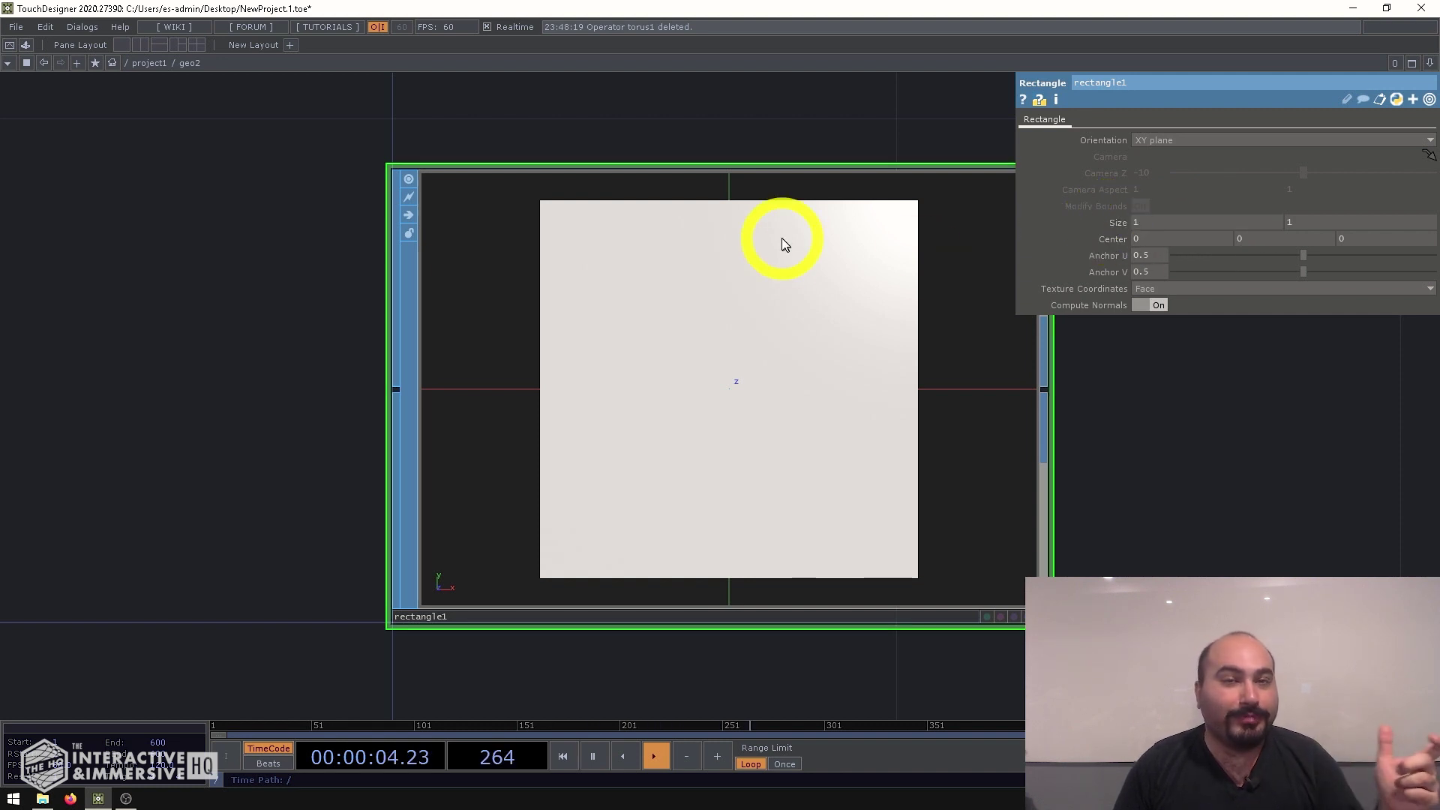
scroll(776, 241, down, 2)
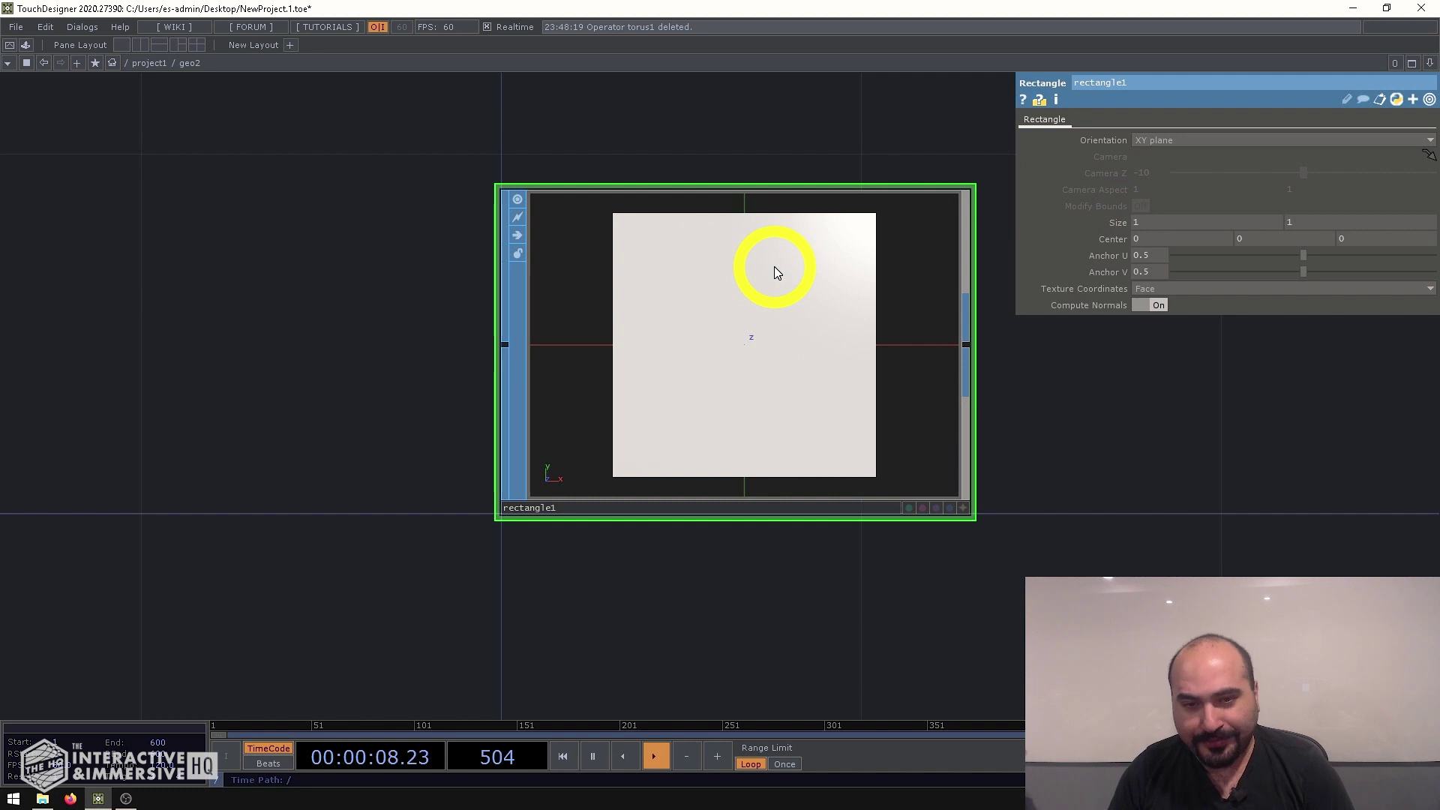
scroll(774, 267, down, 3)
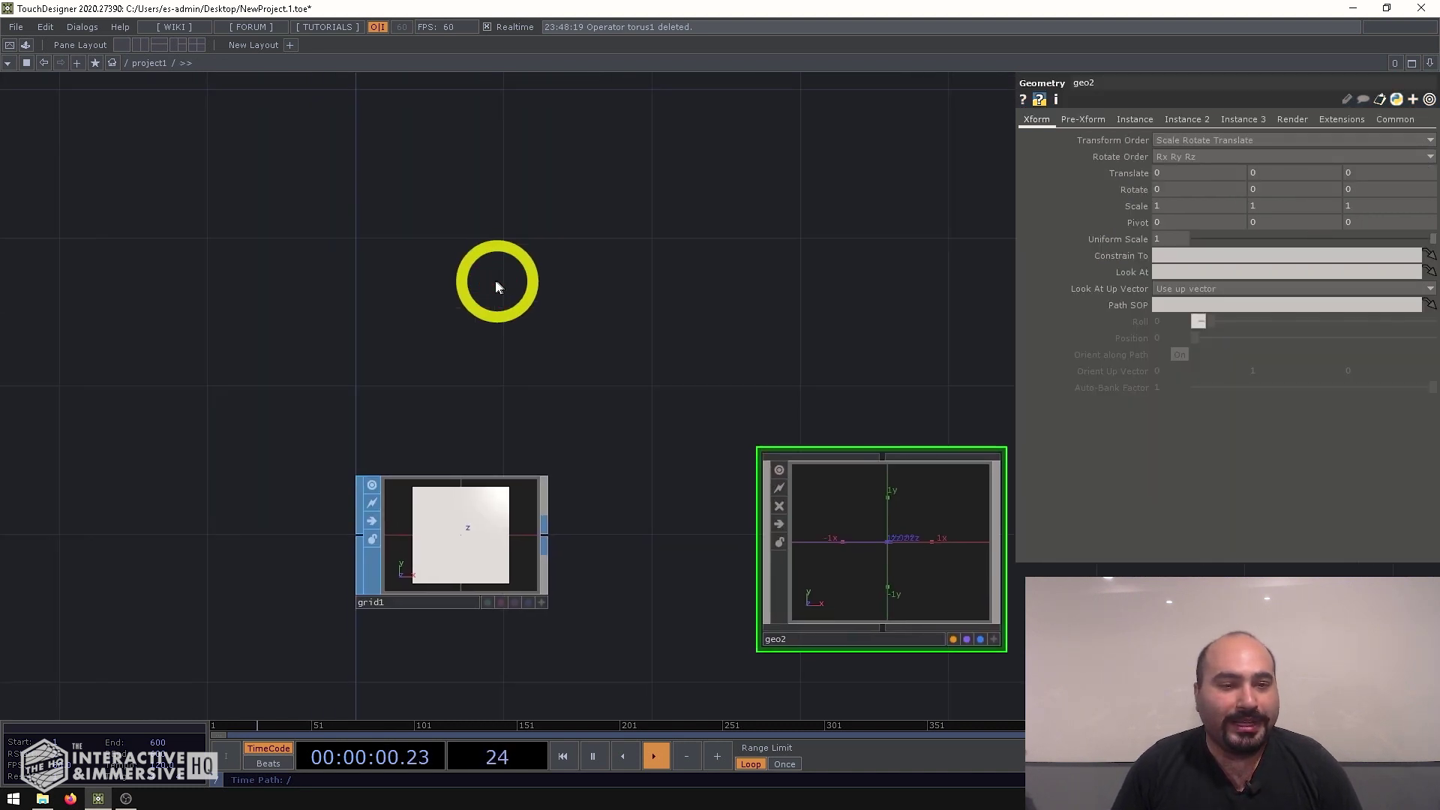
Create moviefilein1 loading the Count.mov sample and check its 640x360 resolution.
key(Tab)
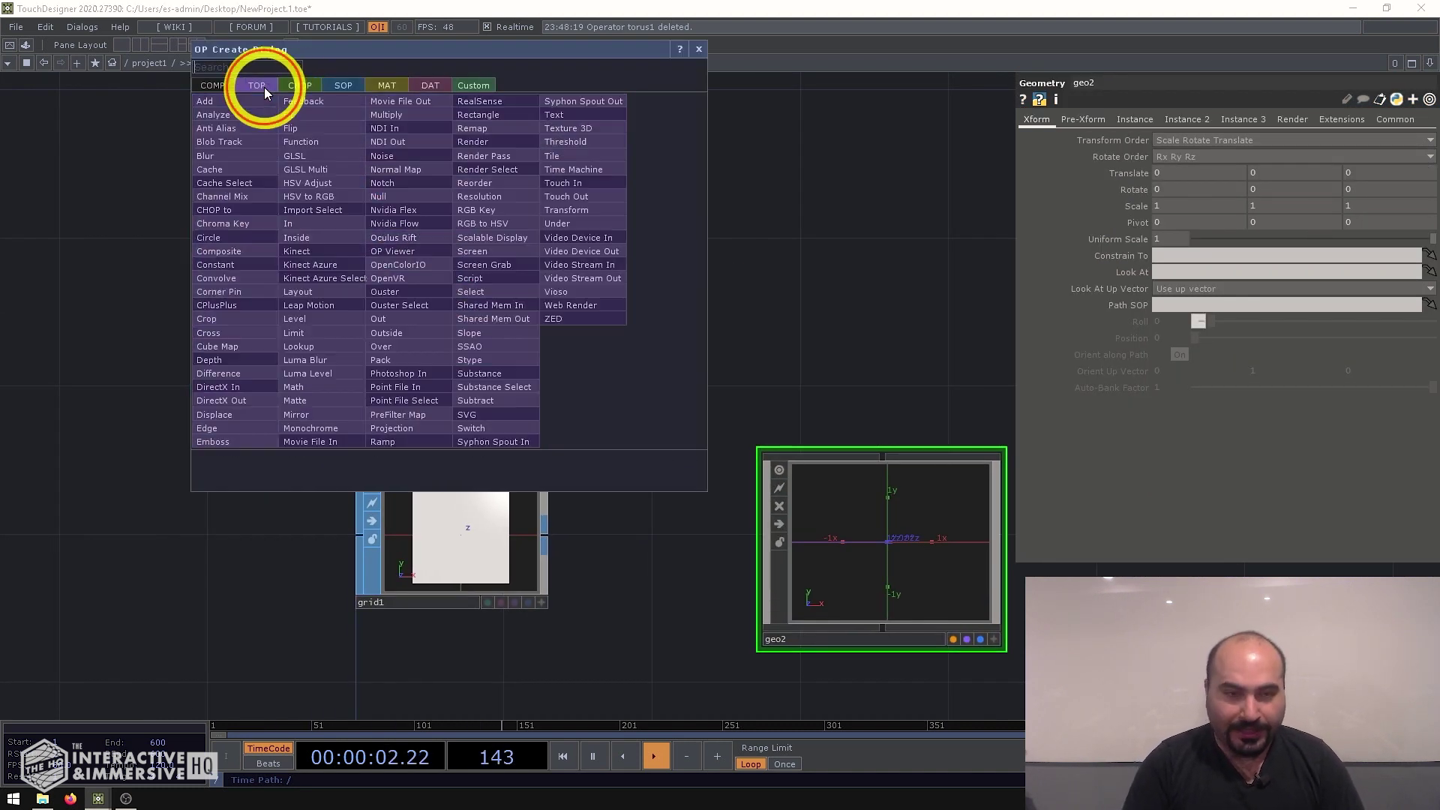
text(movie)
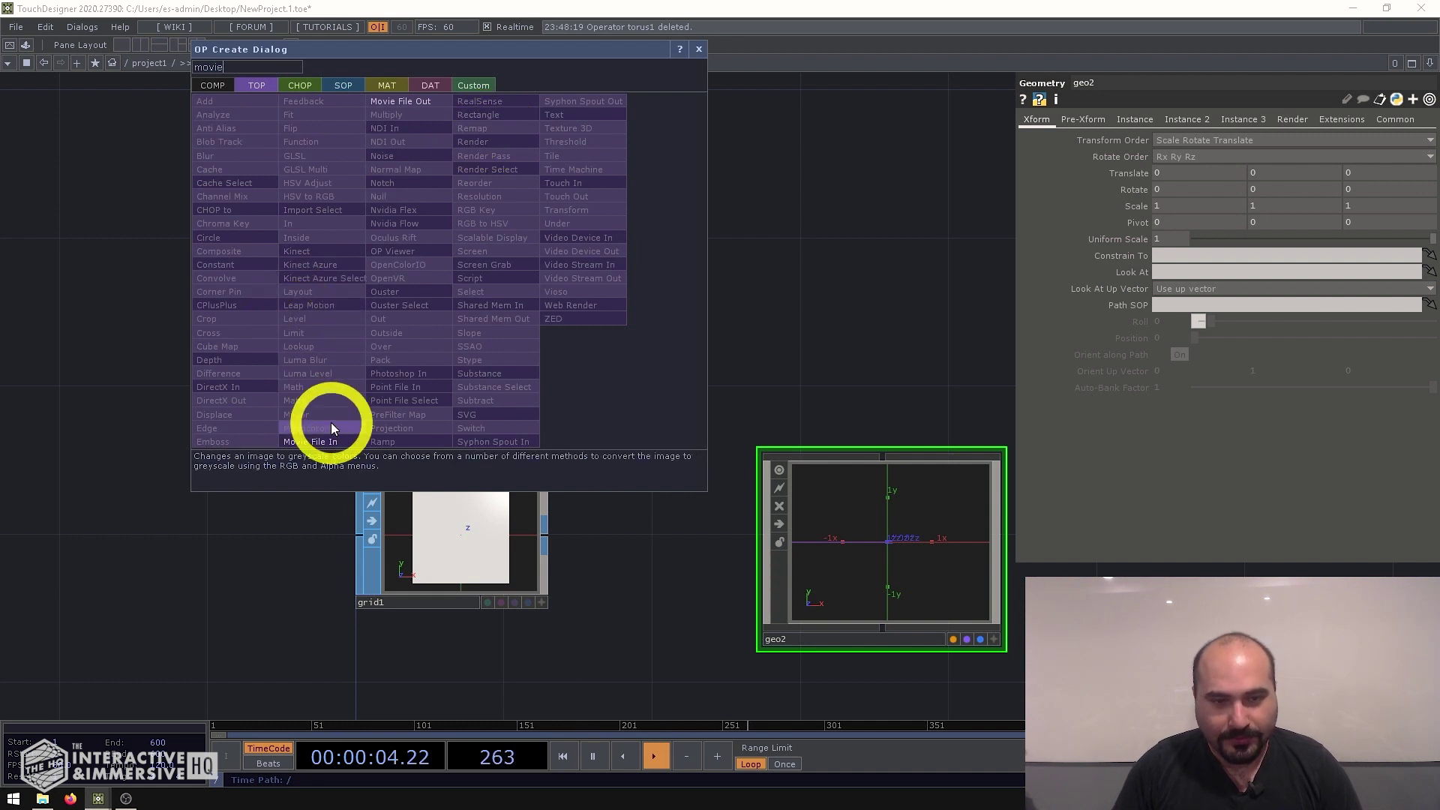
click(330, 441)
click(476, 247)
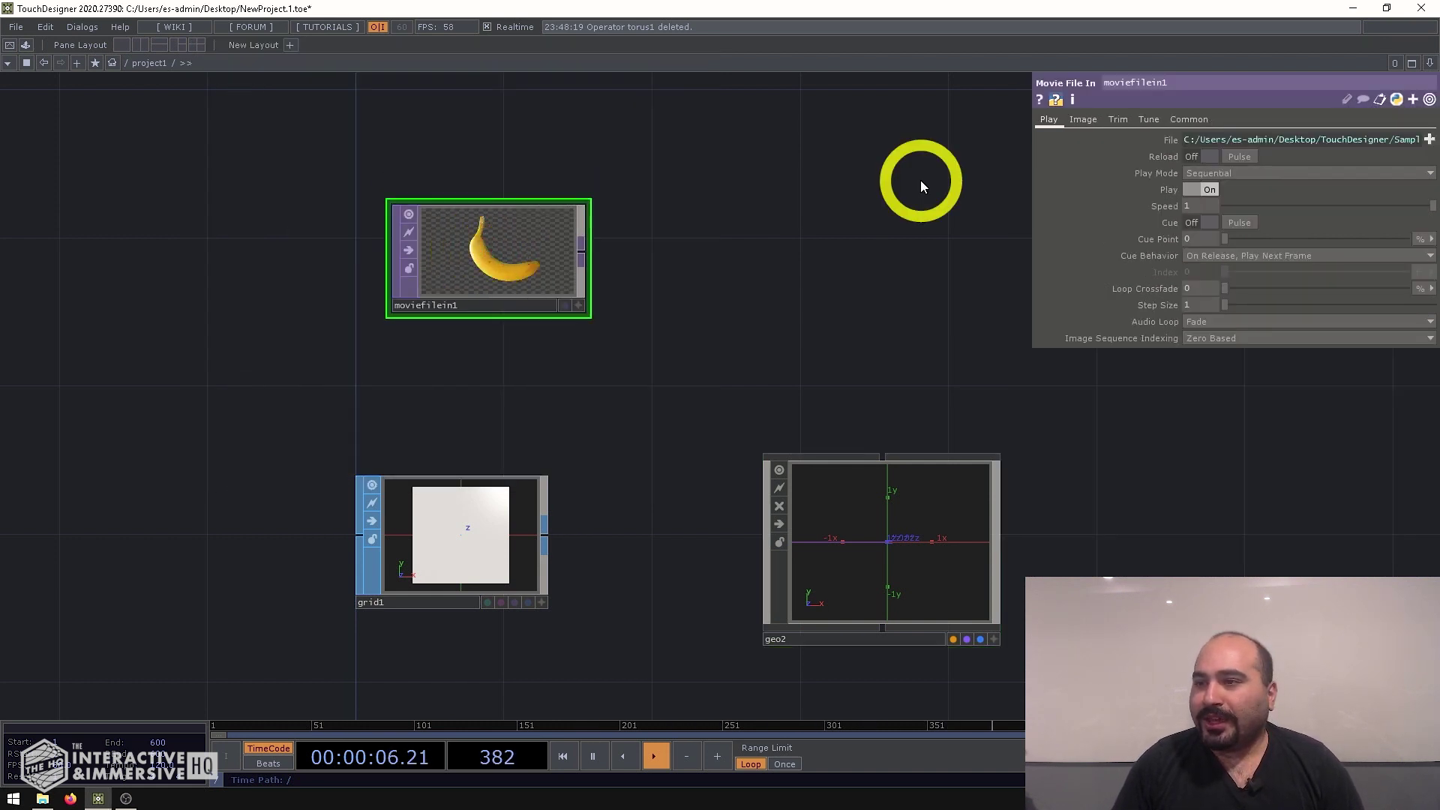
click(1430, 140)
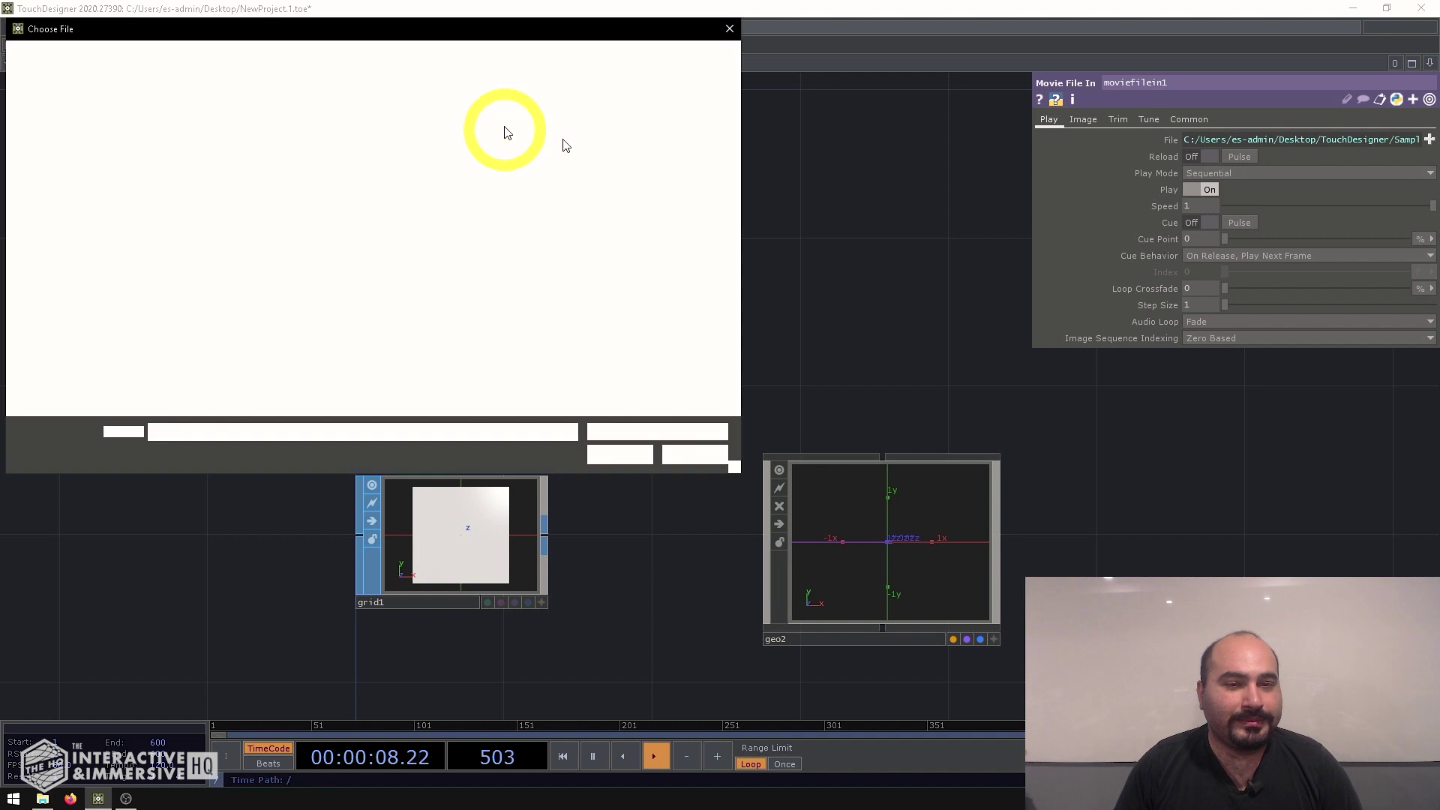
double_click(592, 229)
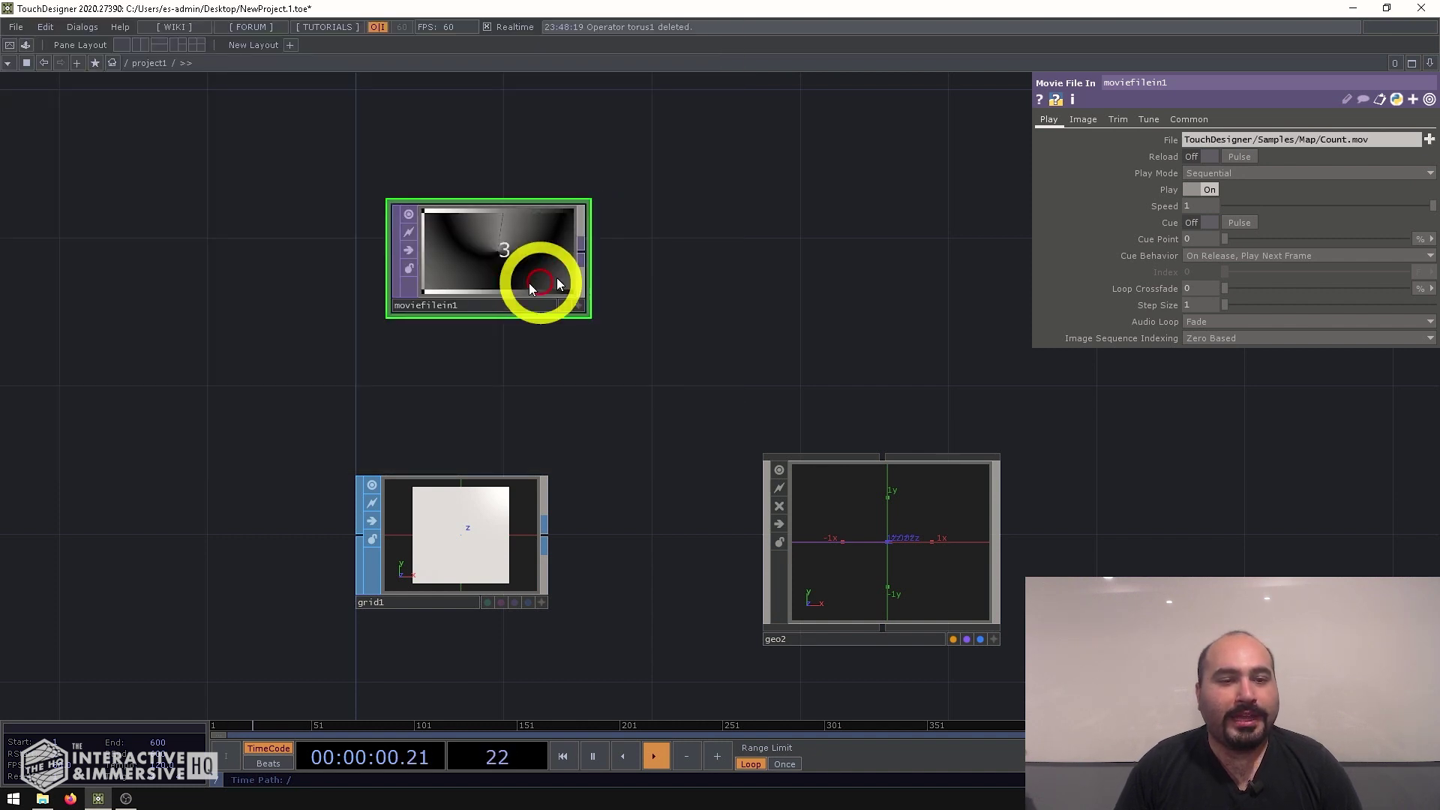
middle_drag(475, 283, 751, 484)
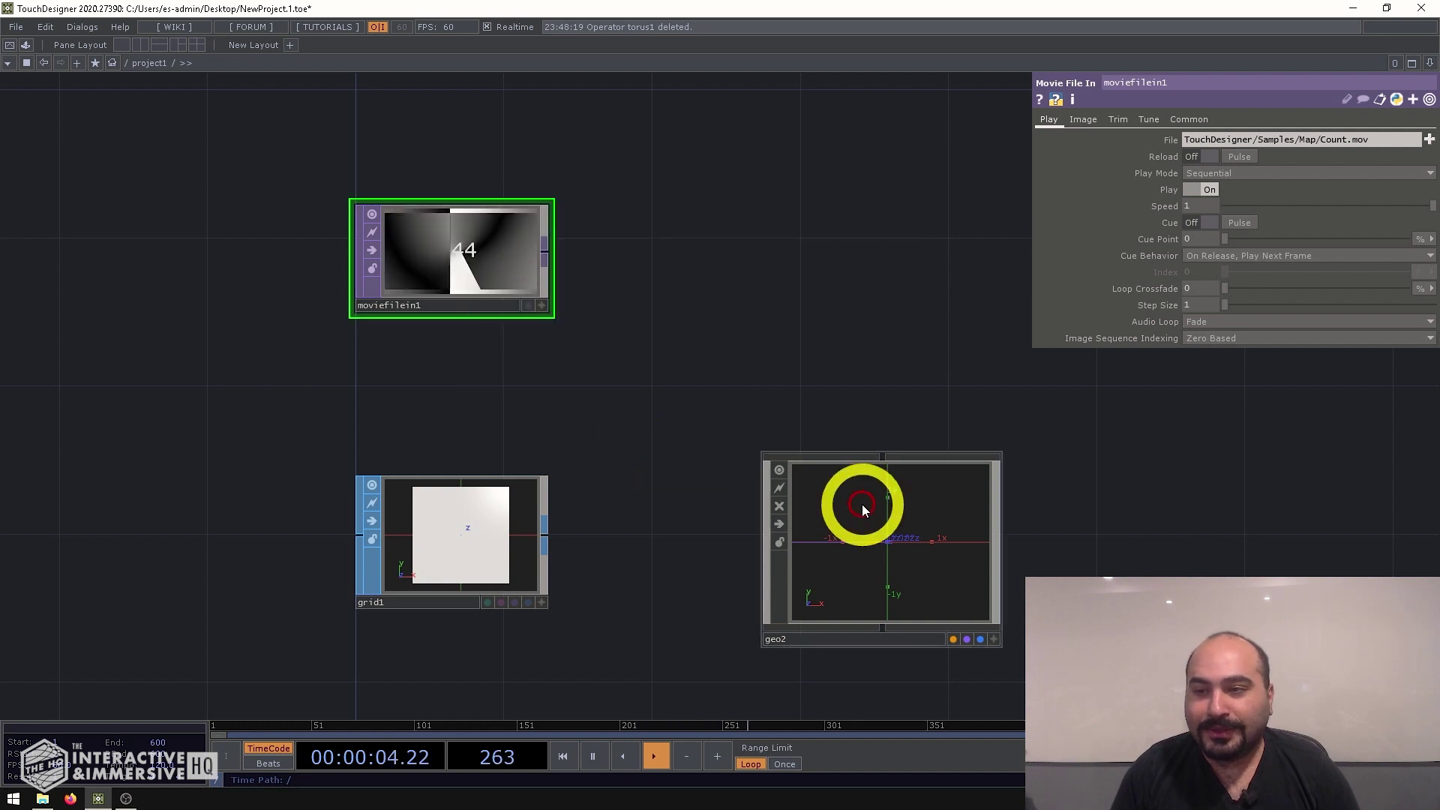
Set rectangle1's Size X to 1.77 and make it geo2's displayed and rendered geometry.
key(i)
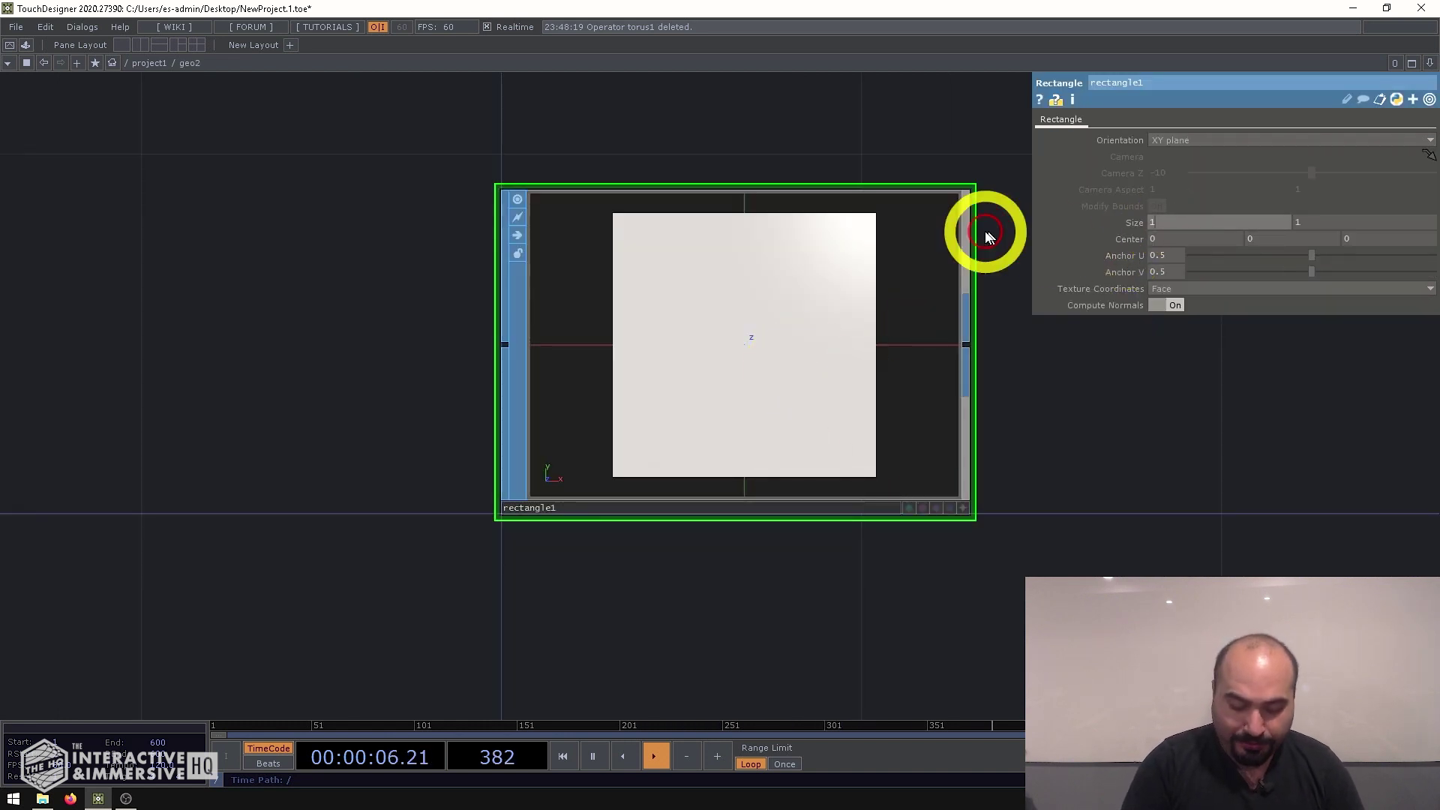
text(1.77)
key(Return)
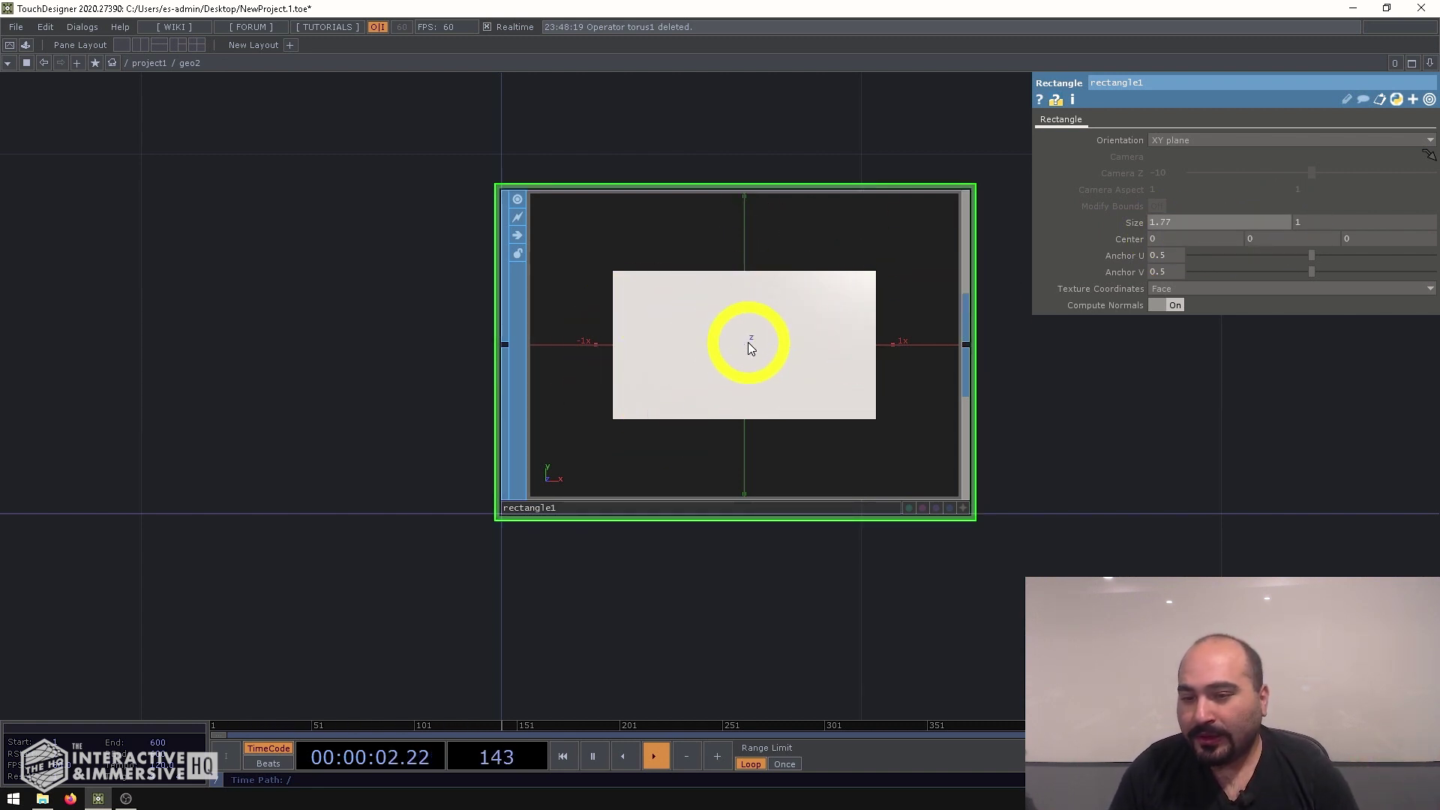
click(948, 510)
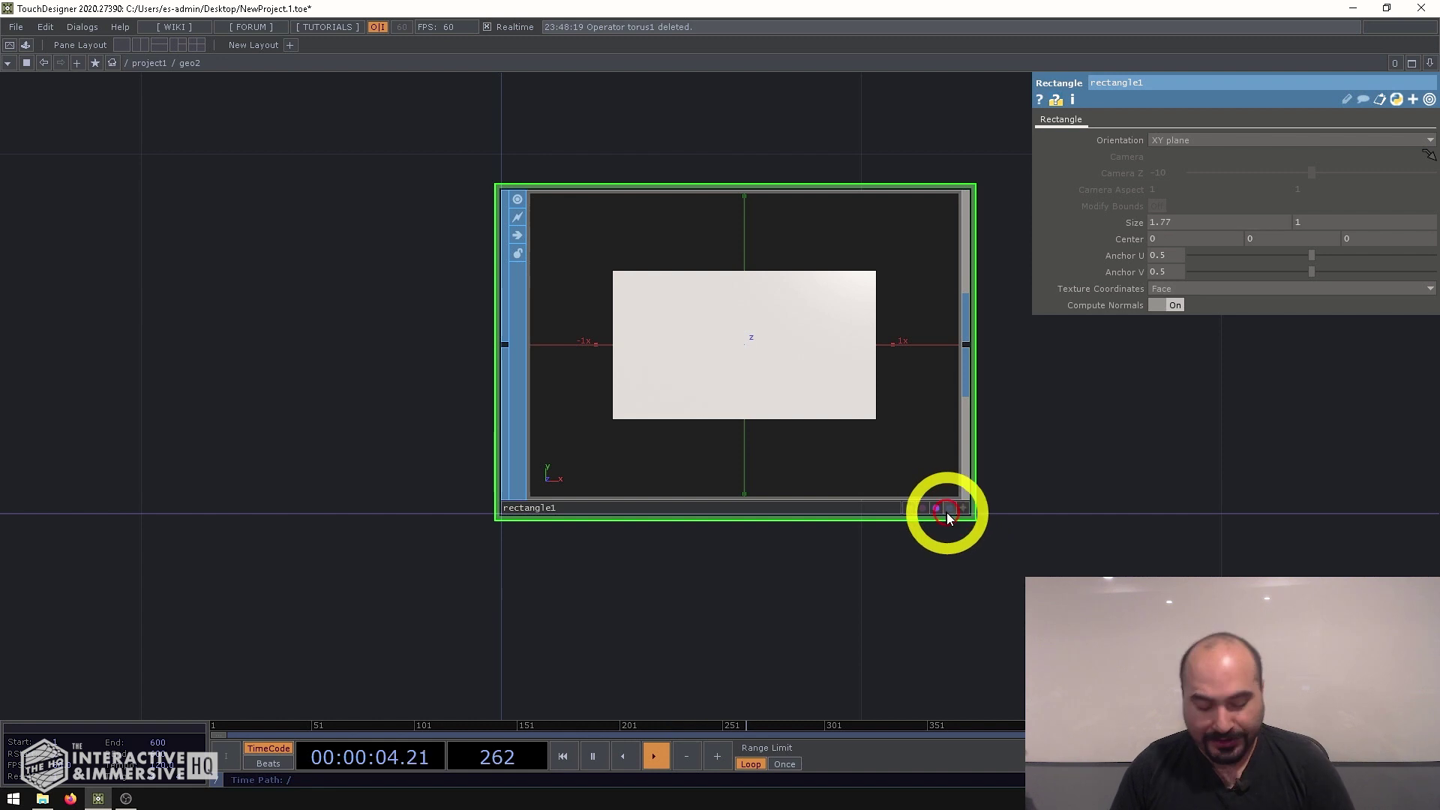
Turn on geo2's instancing with grid1 as the Default Instance OP.
key(u)
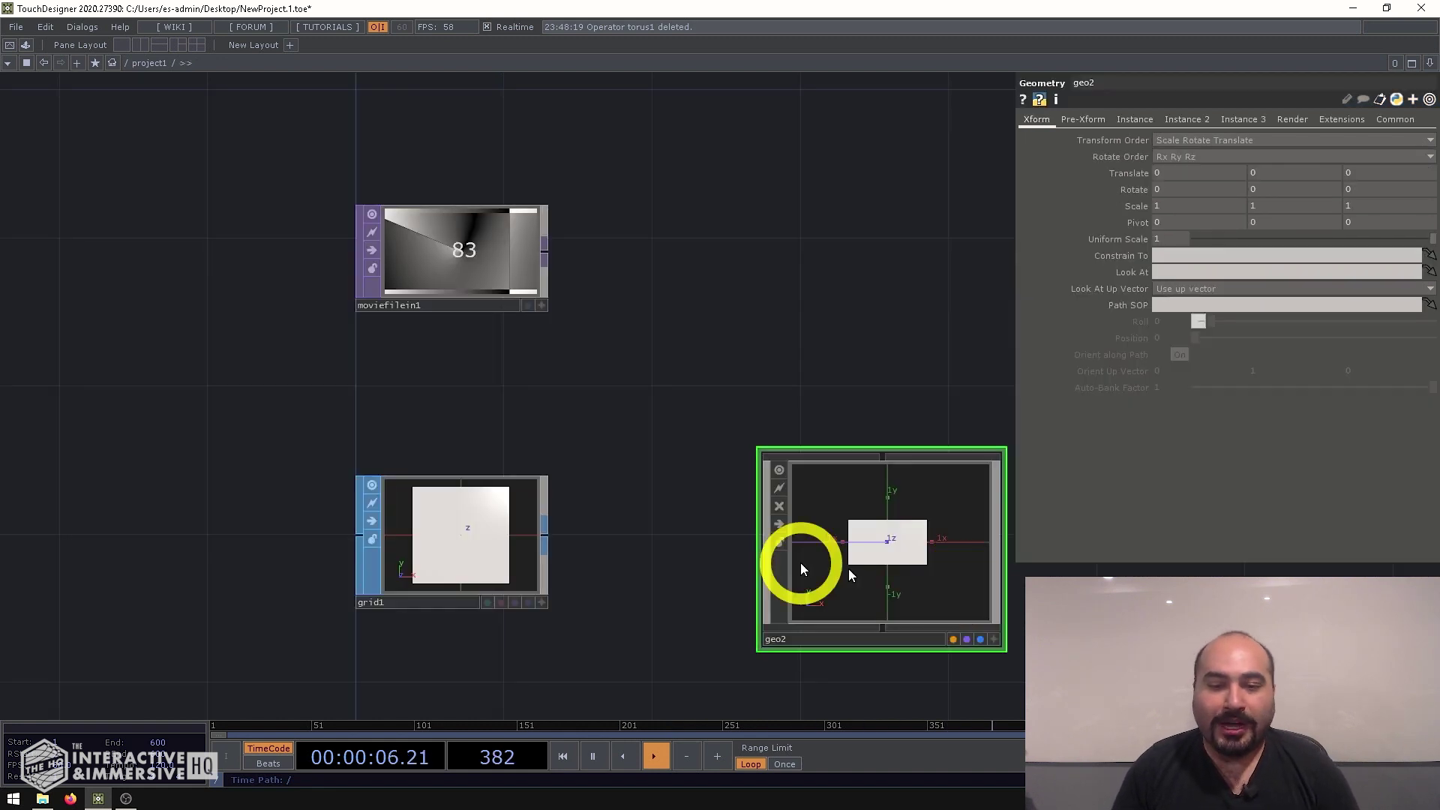
scroll(820, 514, down, 2)
scroll(714, 431, up, 2)
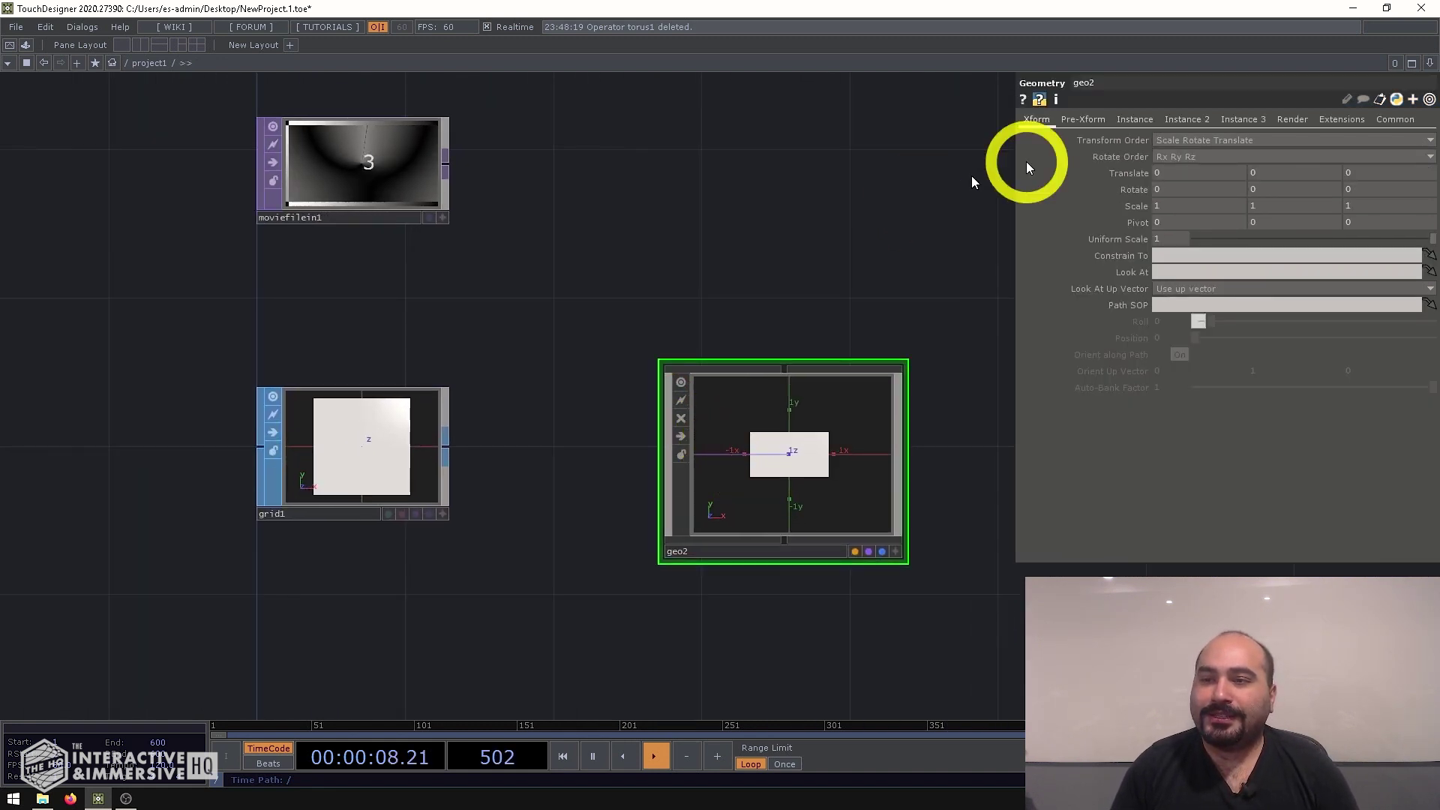
click(1133, 119)
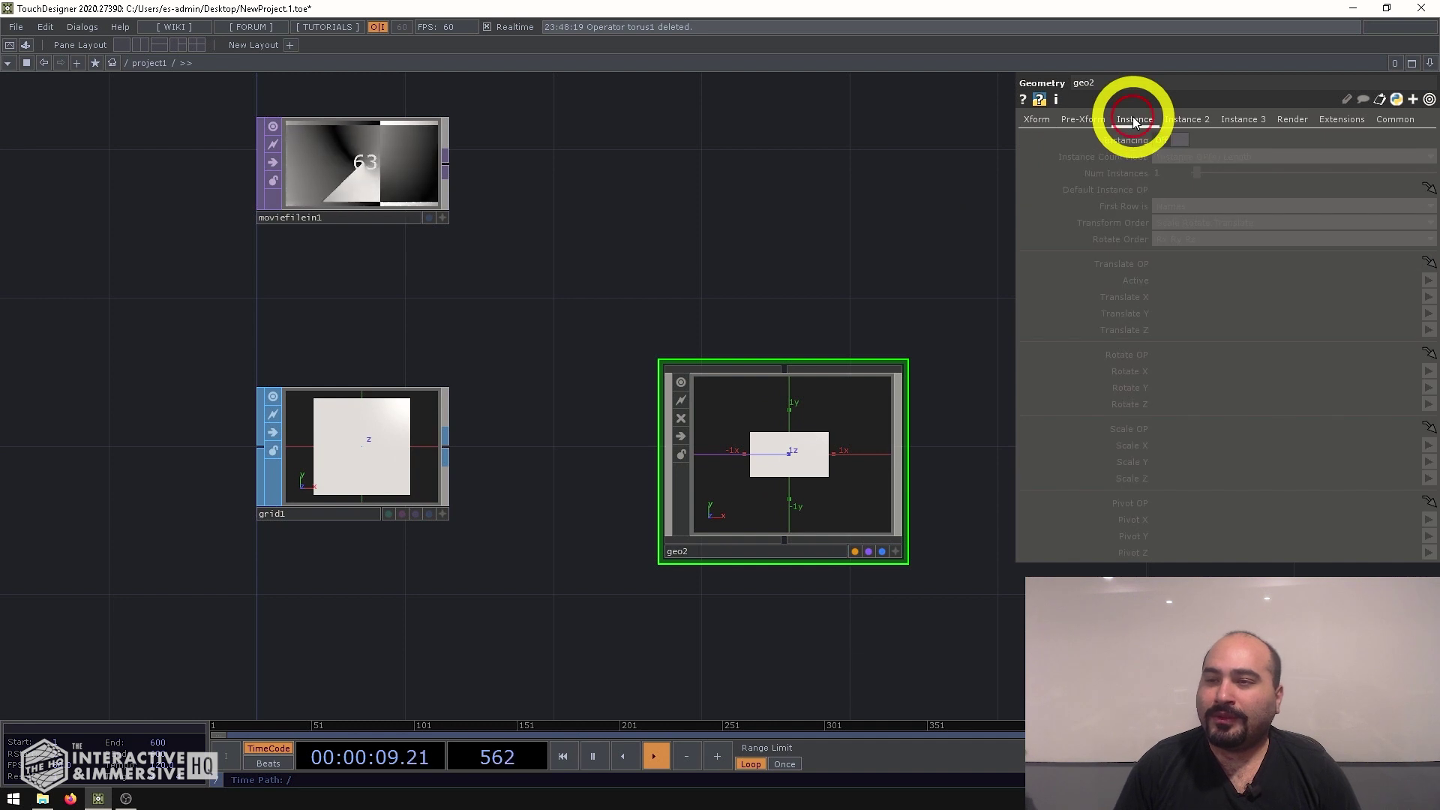
click(1168, 141)
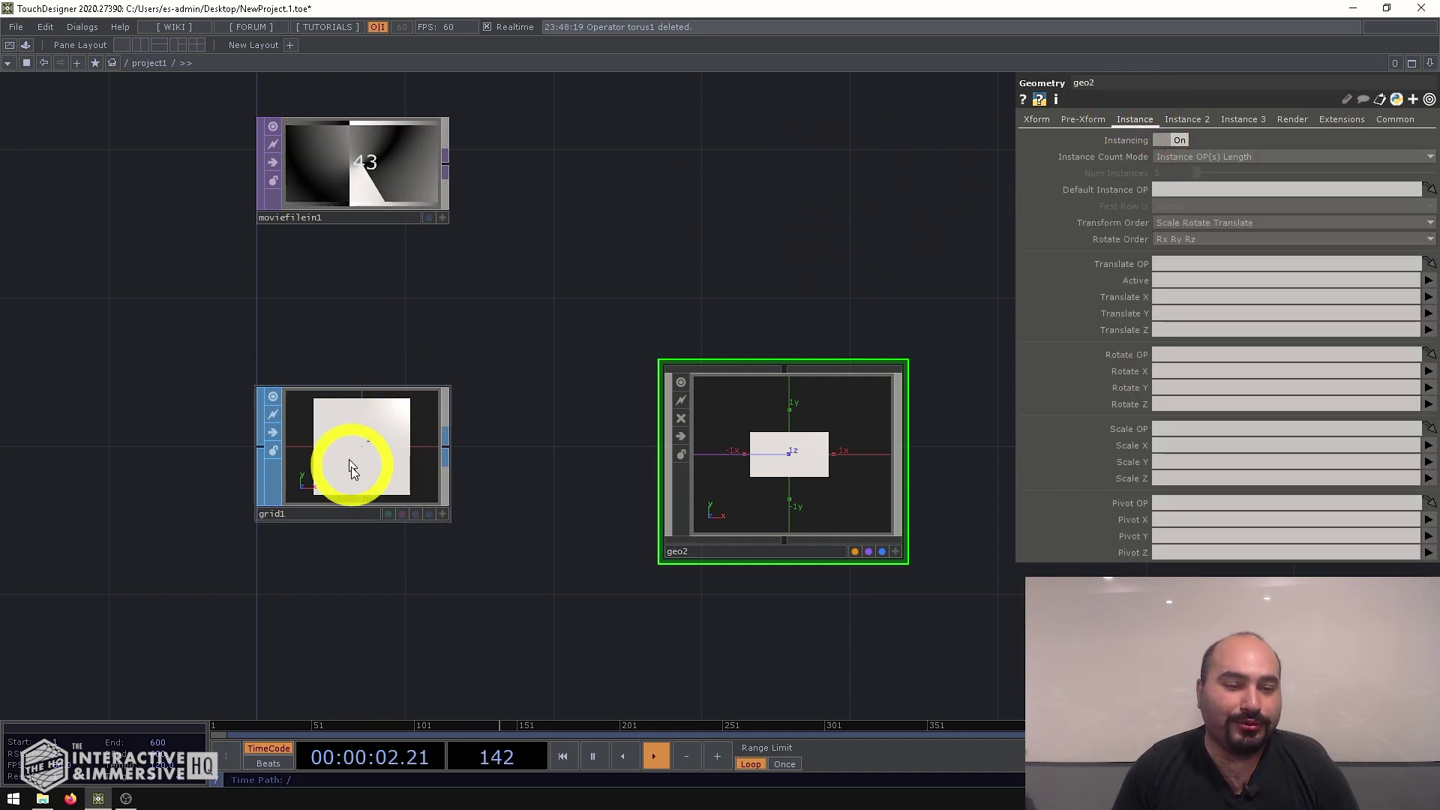
drag(363, 460, 1166, 188)
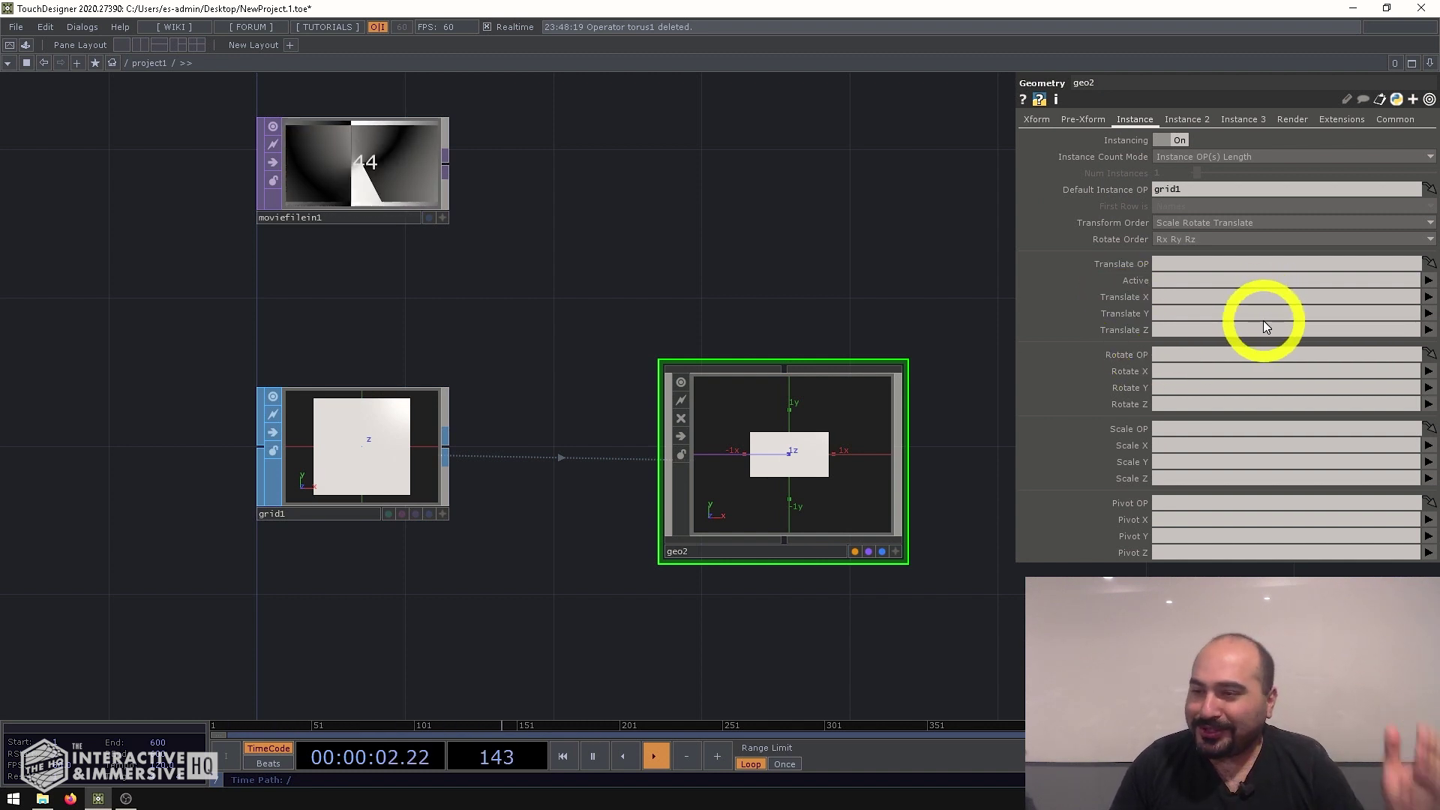
Set instance Translate X, Y and Z to P(0), P(1) and P(2).
click(1428, 297)
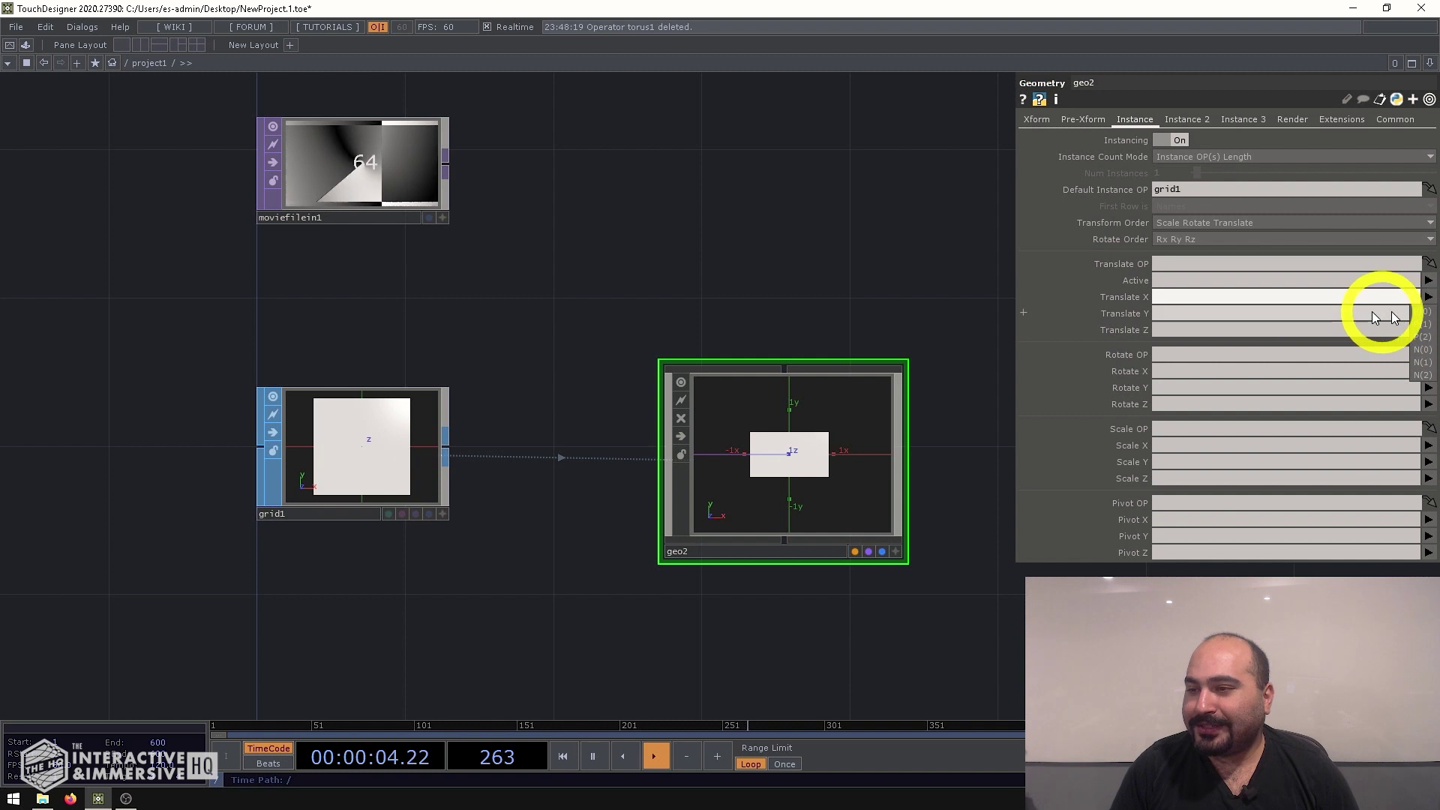
click(1426, 312)
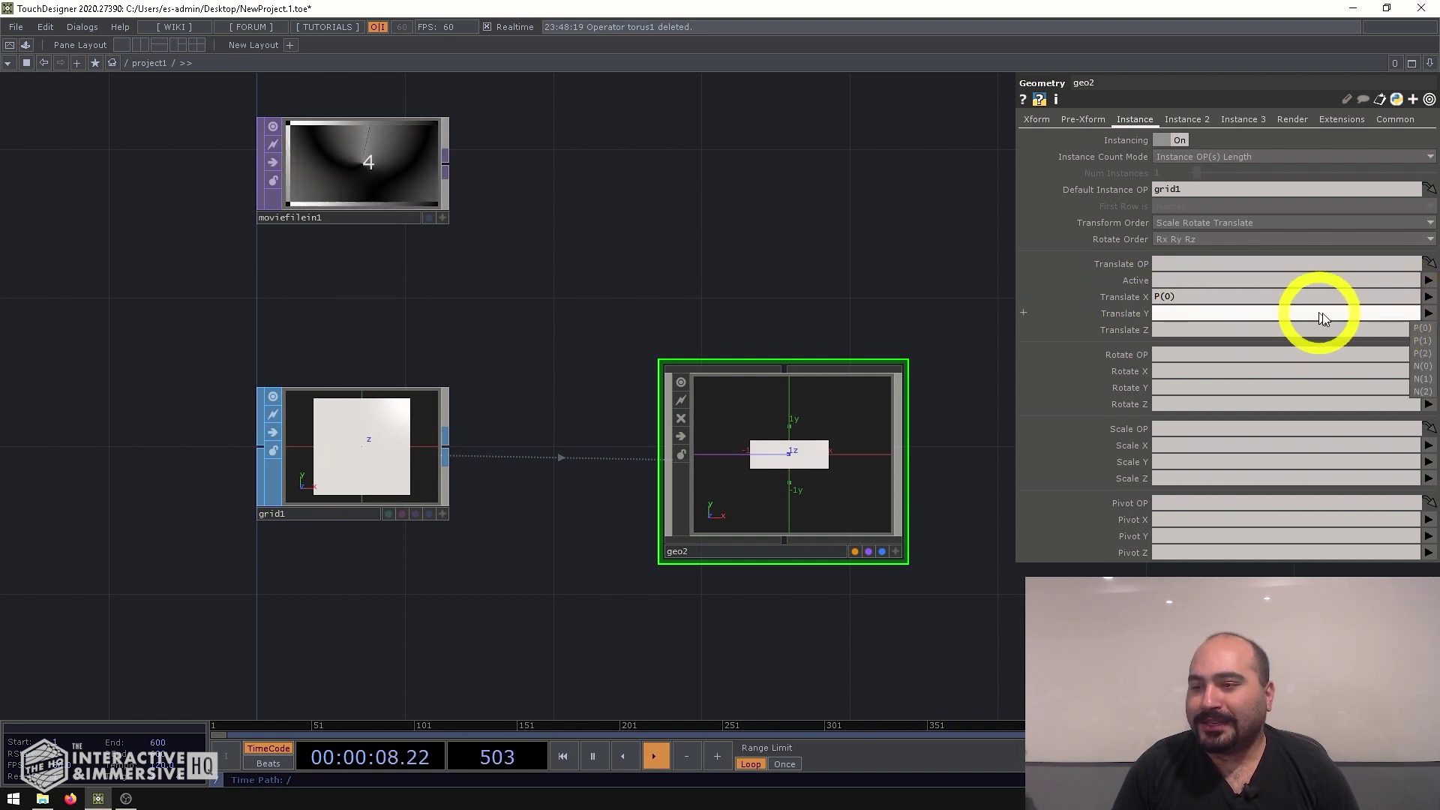
click(1429, 314)
click(1423, 341)
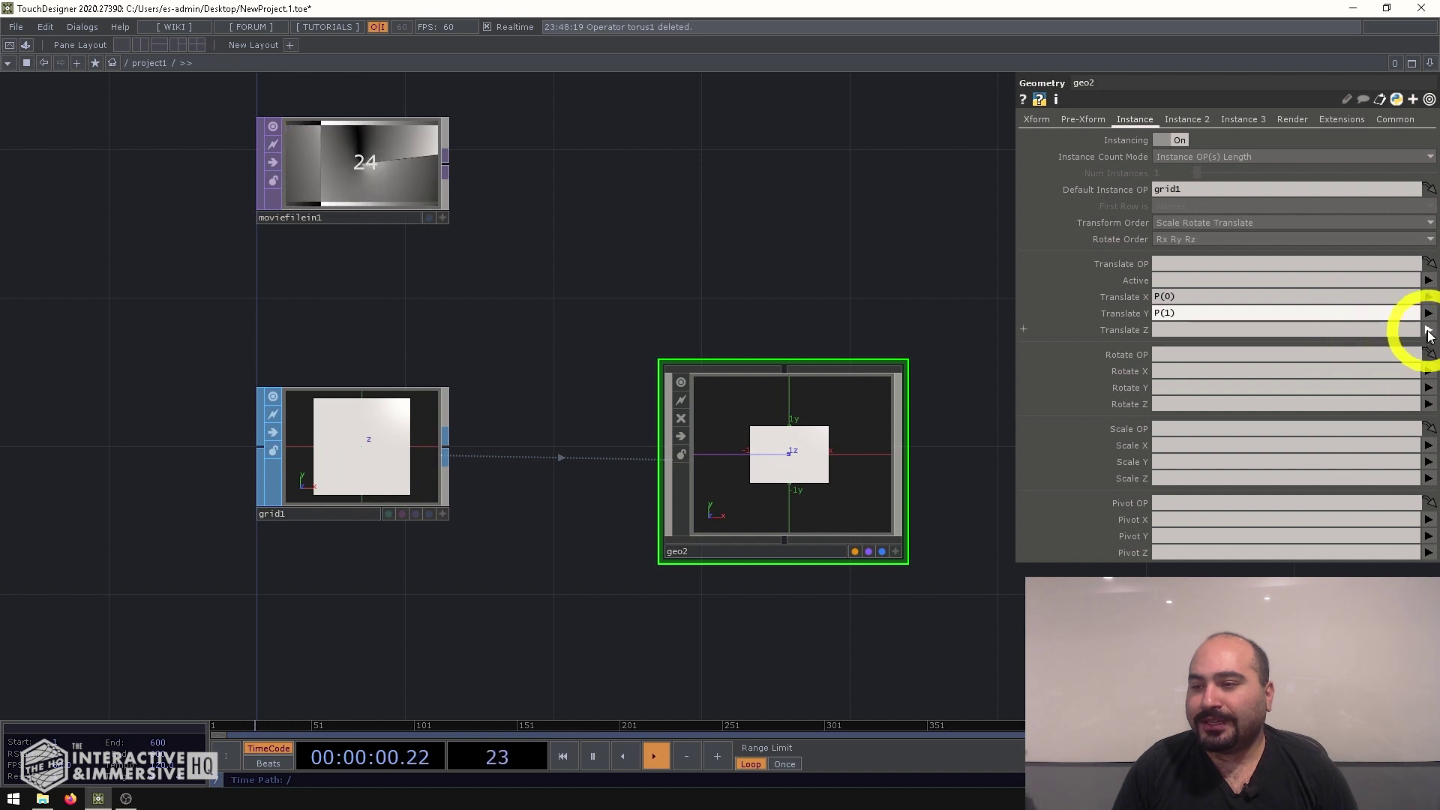
click(1428, 330)
click(1424, 370)
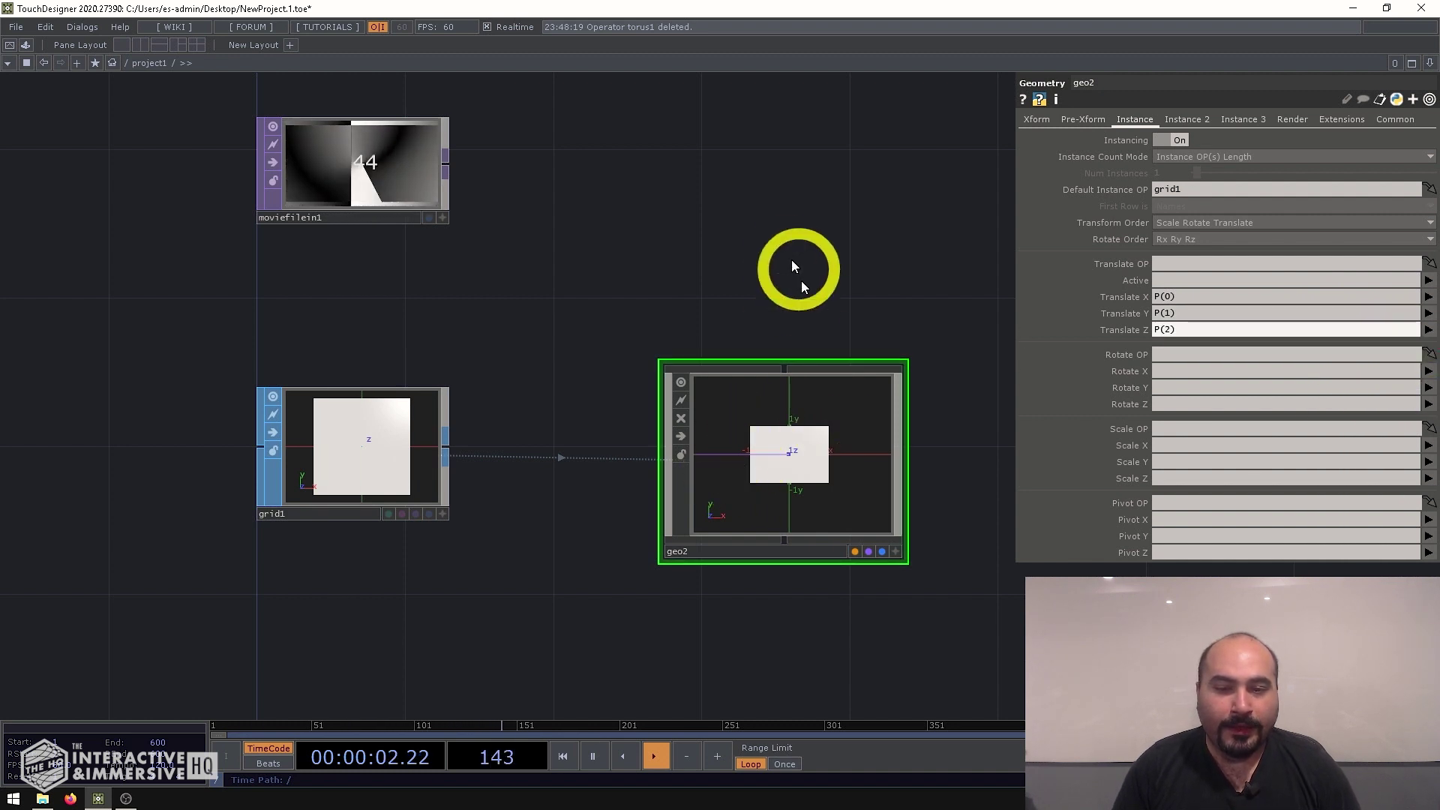
Tilt geo2's instanced plane in the viewer and select grid1's Size fields.
scroll(737, 334, up, 5)
scroll(746, 441, up, 5)
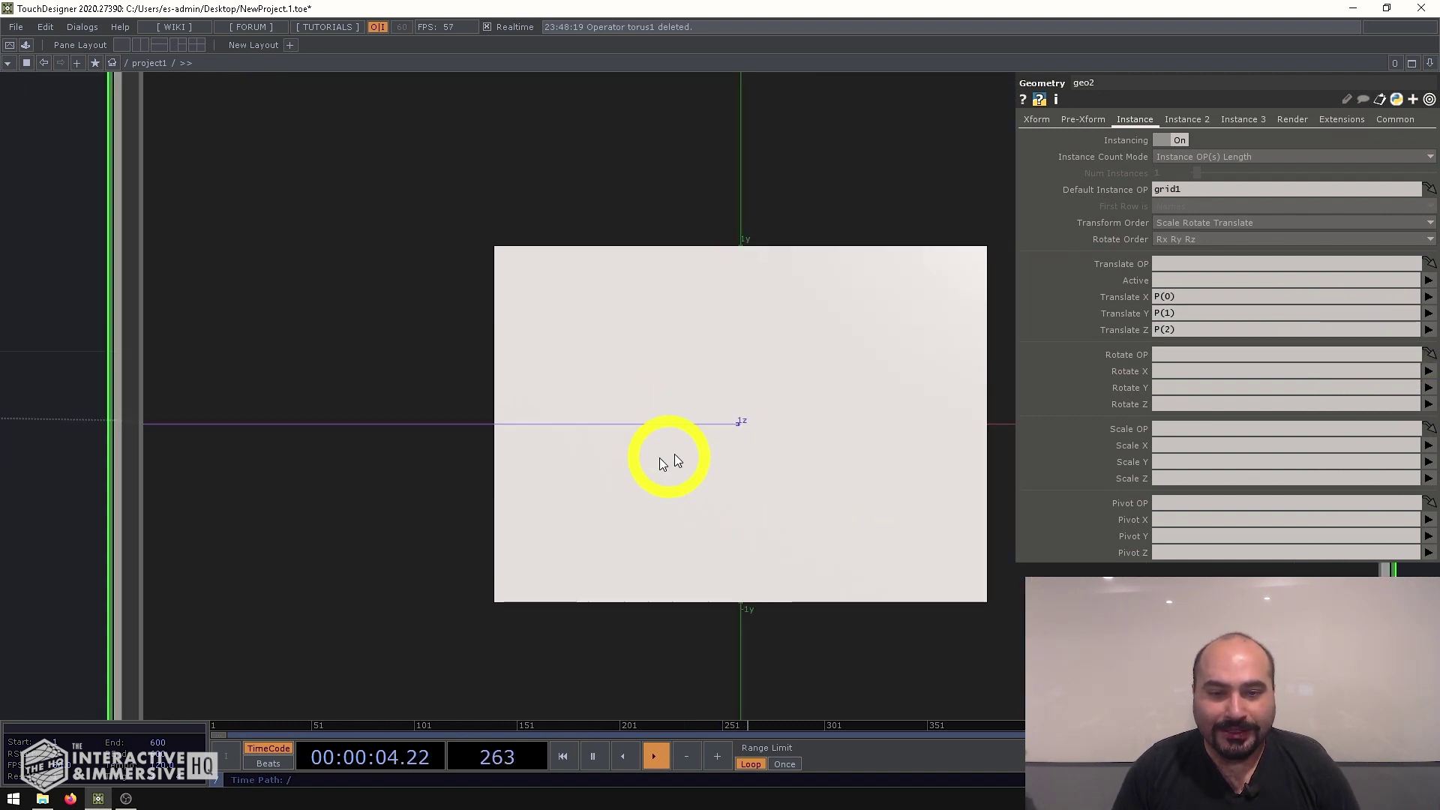
scroll(460, 402, down, 4)
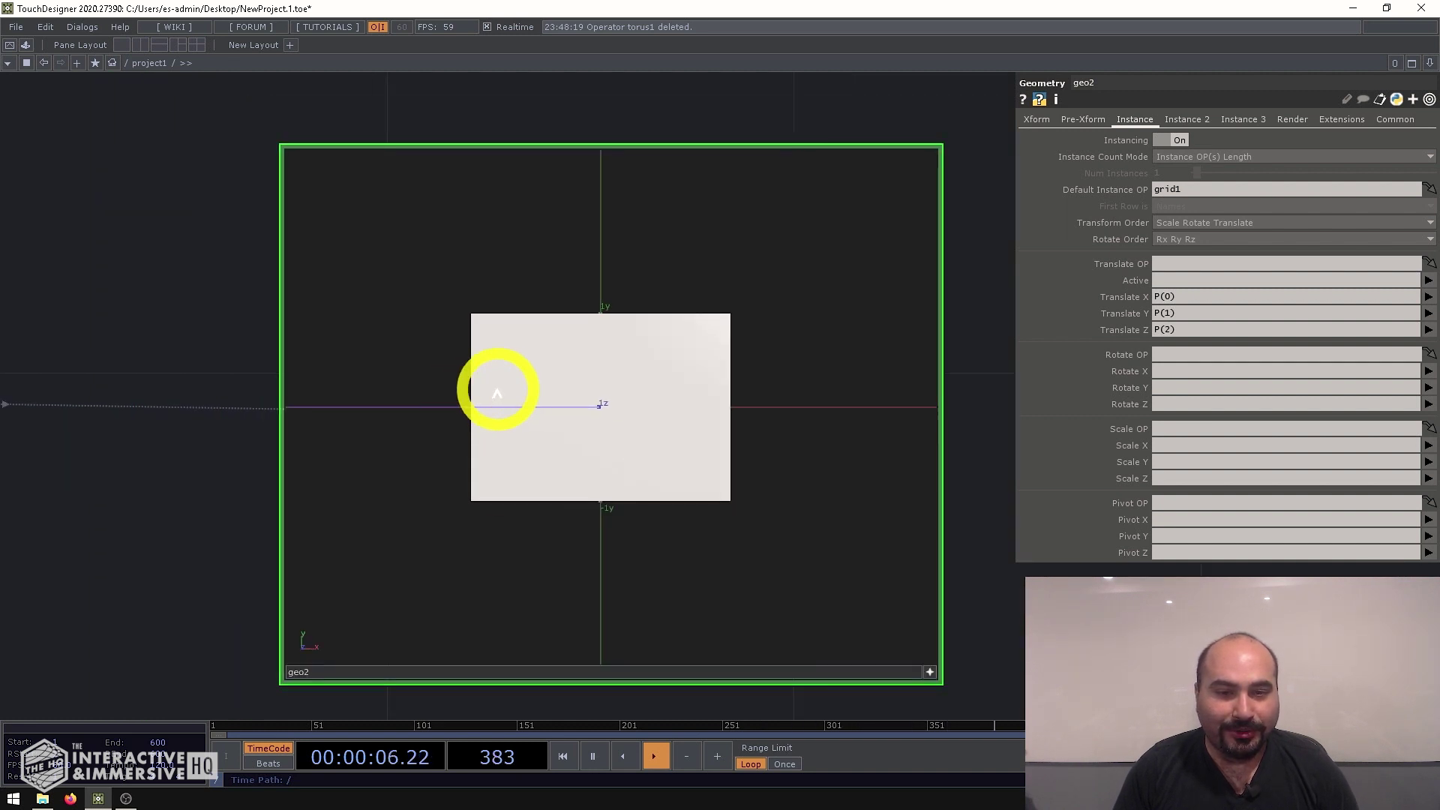
mouse_move(488, 393)
mouse_down()
mouse_move(668, 408)
mouse_move(556, 420)
mouse_move(476, 370)
mouse_move(490, 407)
mouse_up()
scroll(490, 407, down, 3)
drag(418, 434, 726, 273)
right_drag(714, 212, 870, 477)
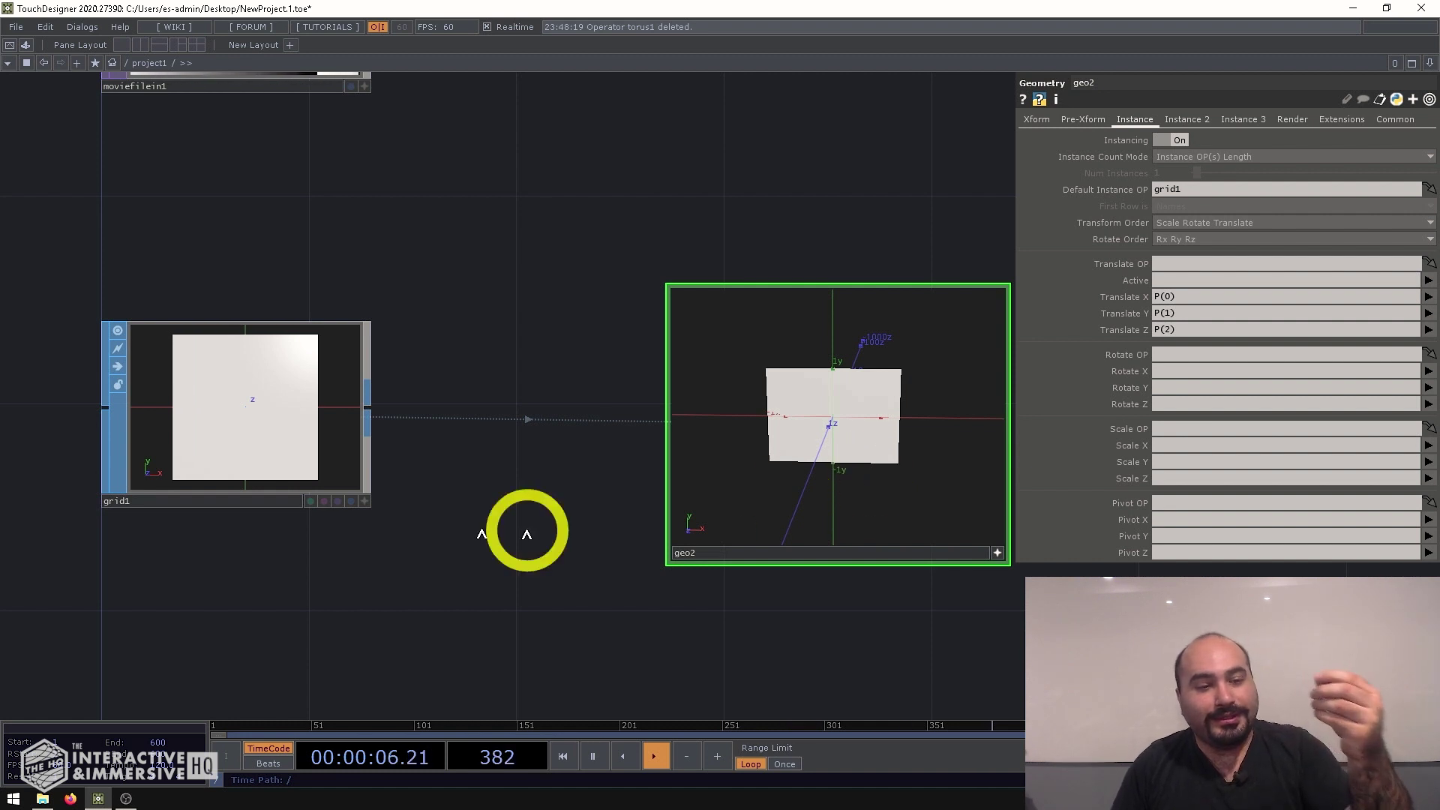
click(276, 437)
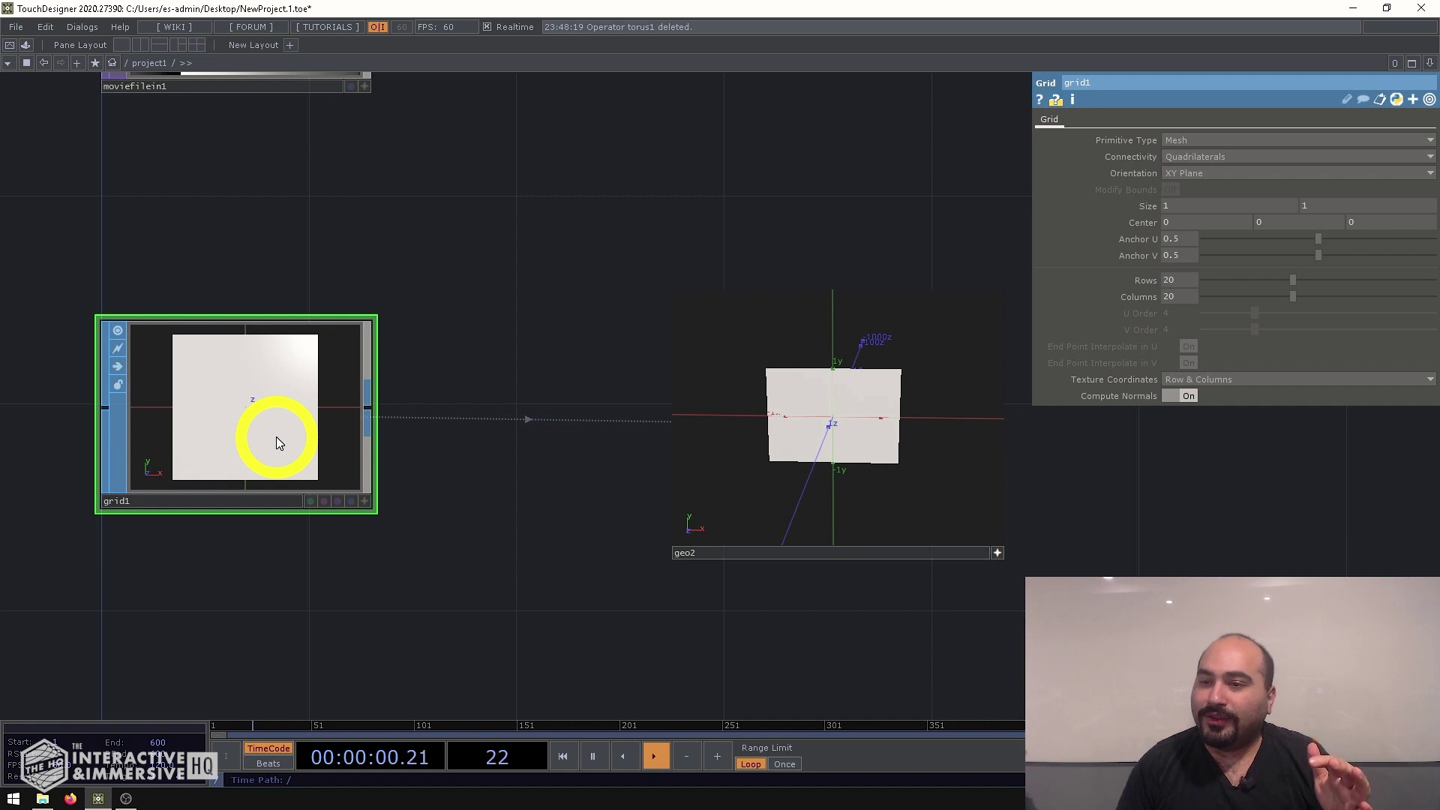
click(1168, 207)
click(1303, 210)
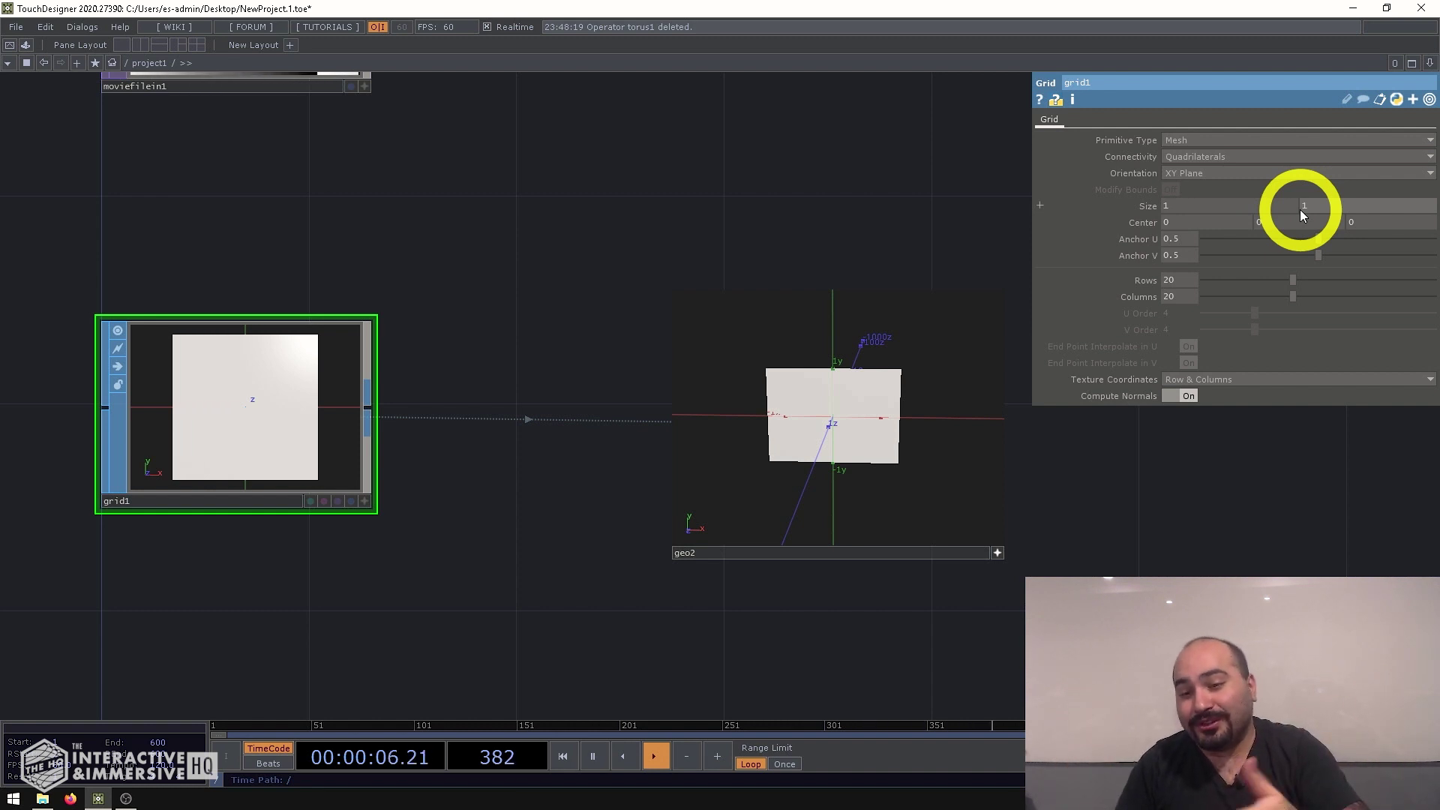
click(821, 427)
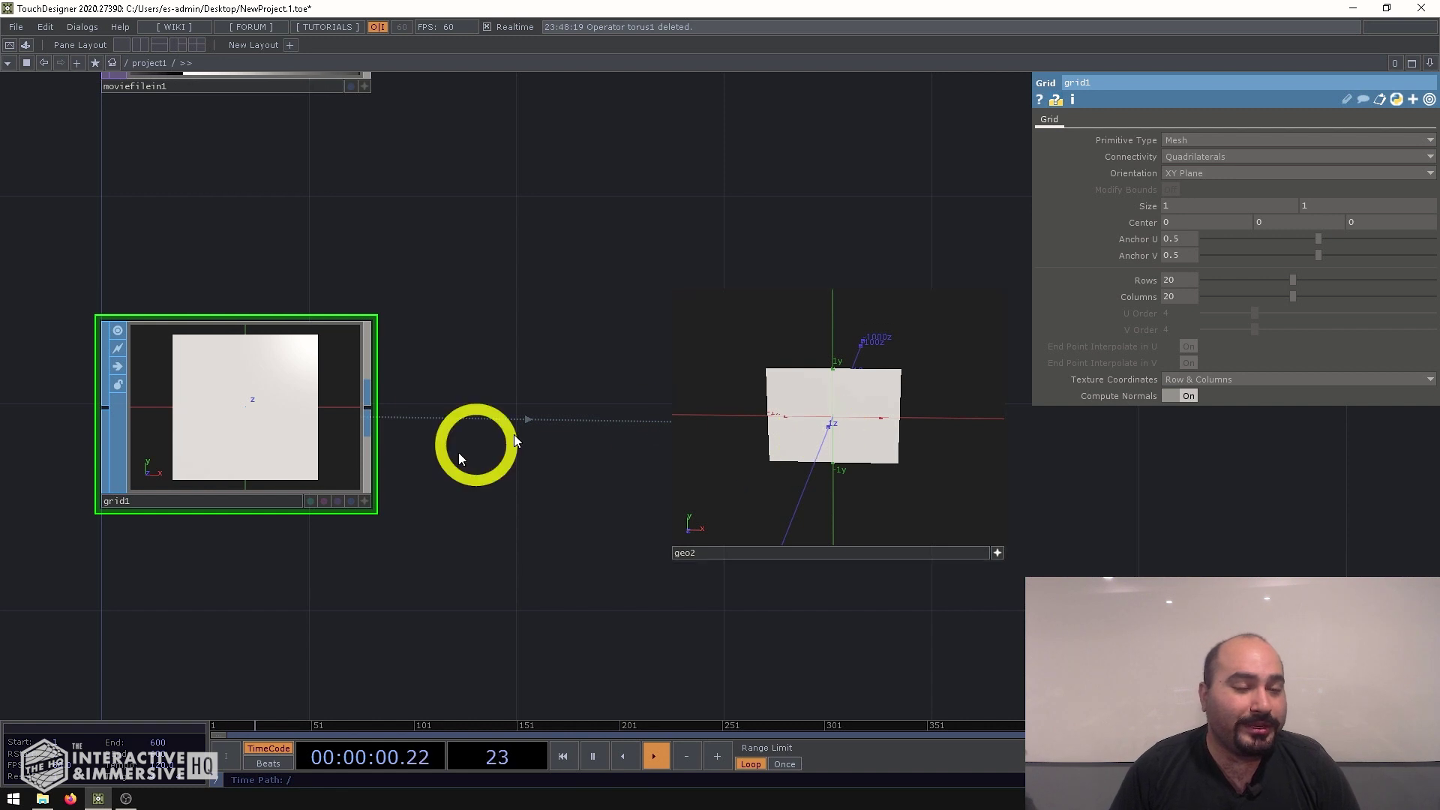
click(240, 417)
click(150, 386)
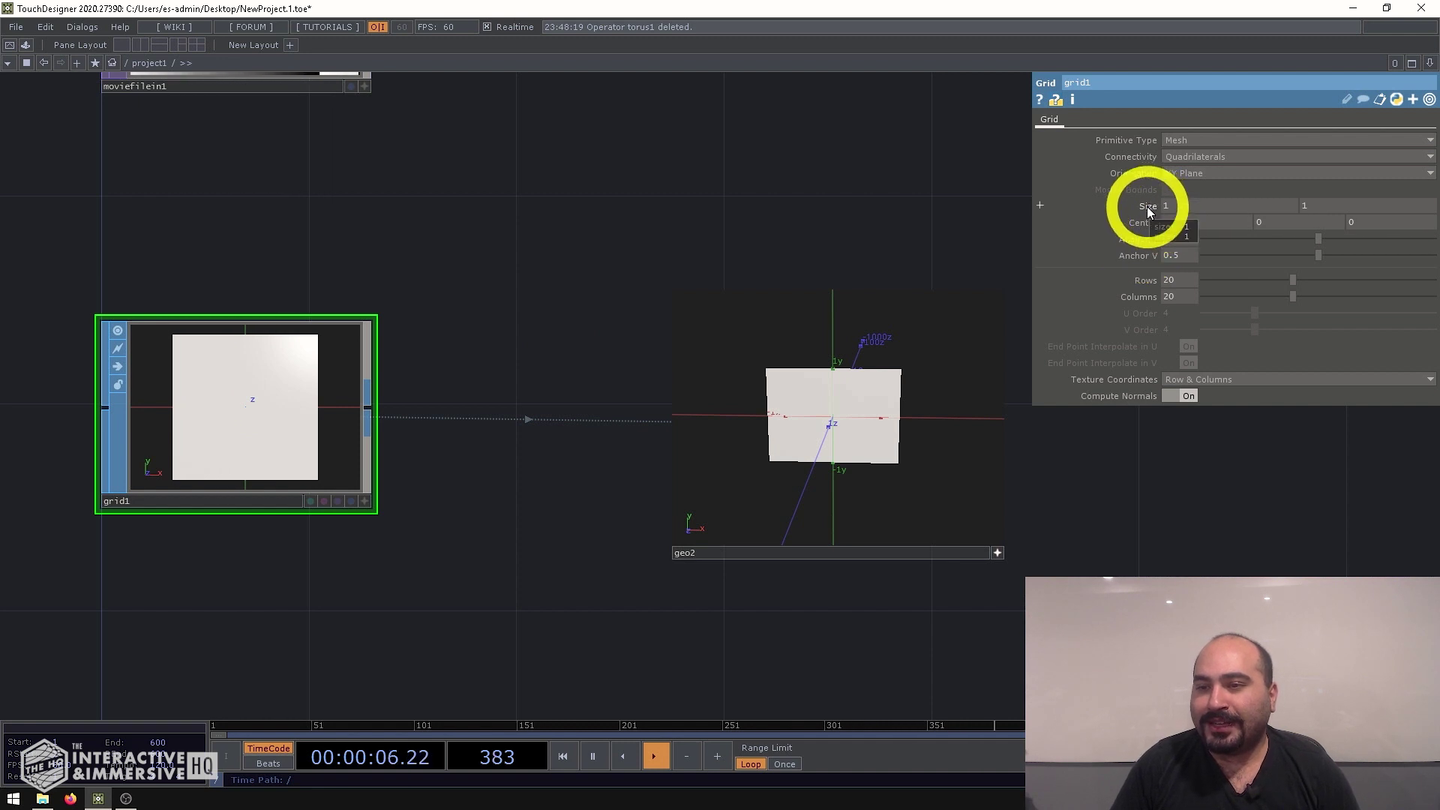
Ladder grid1's Size up to 43 by 29, filling geo2 with separate rectangles.
mouse_move(1148, 201)
middle_down()
mouse_move(1415, 177)
mouse_move(1425, 145)
mouse_move(1429, 161)
mouse_move(1177, 168)
mouse_move(1151, 212)
middle_up()
scroll(857, 434, up, 5)
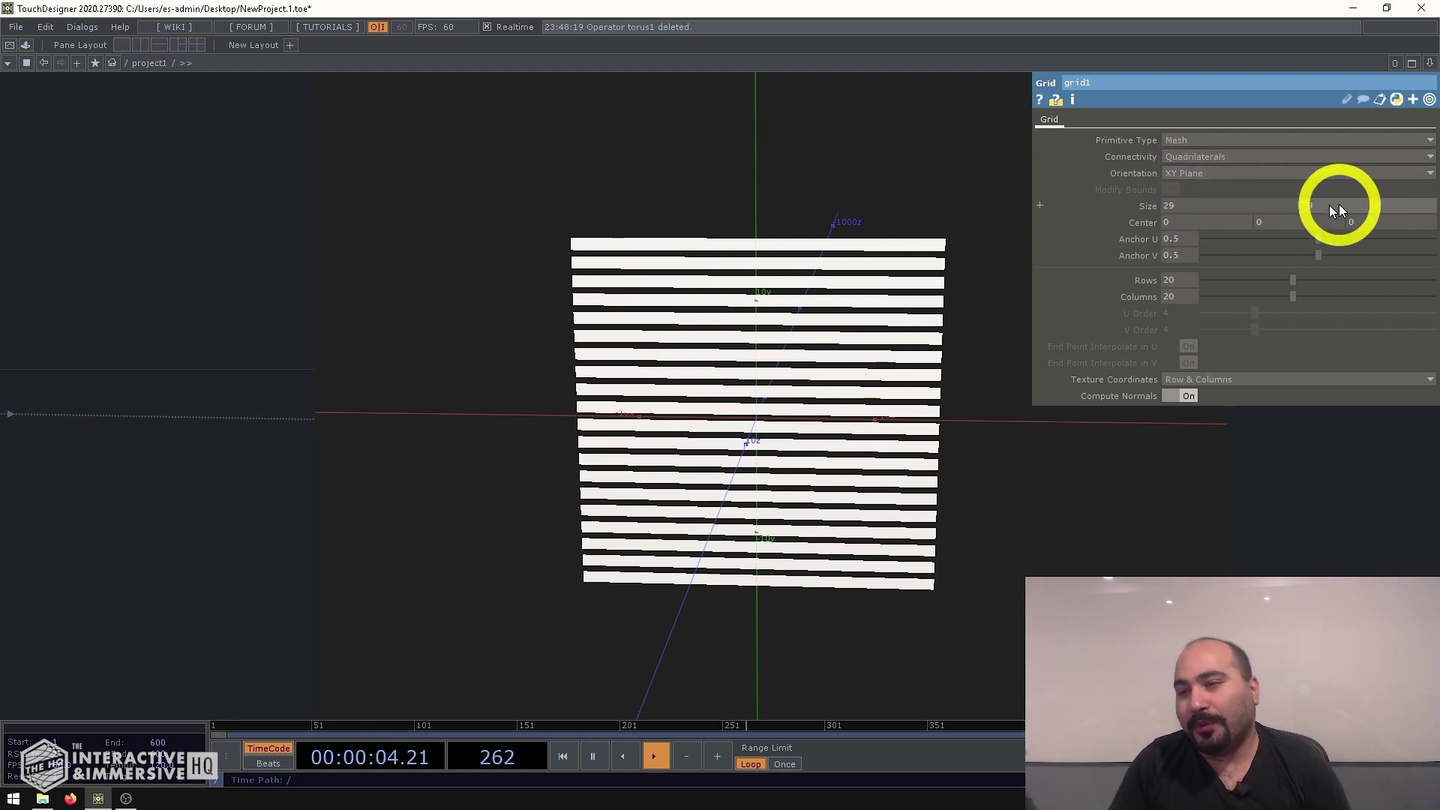
middle_drag(1203, 196, 1430, 194)
scroll(739, 344, up, 5)
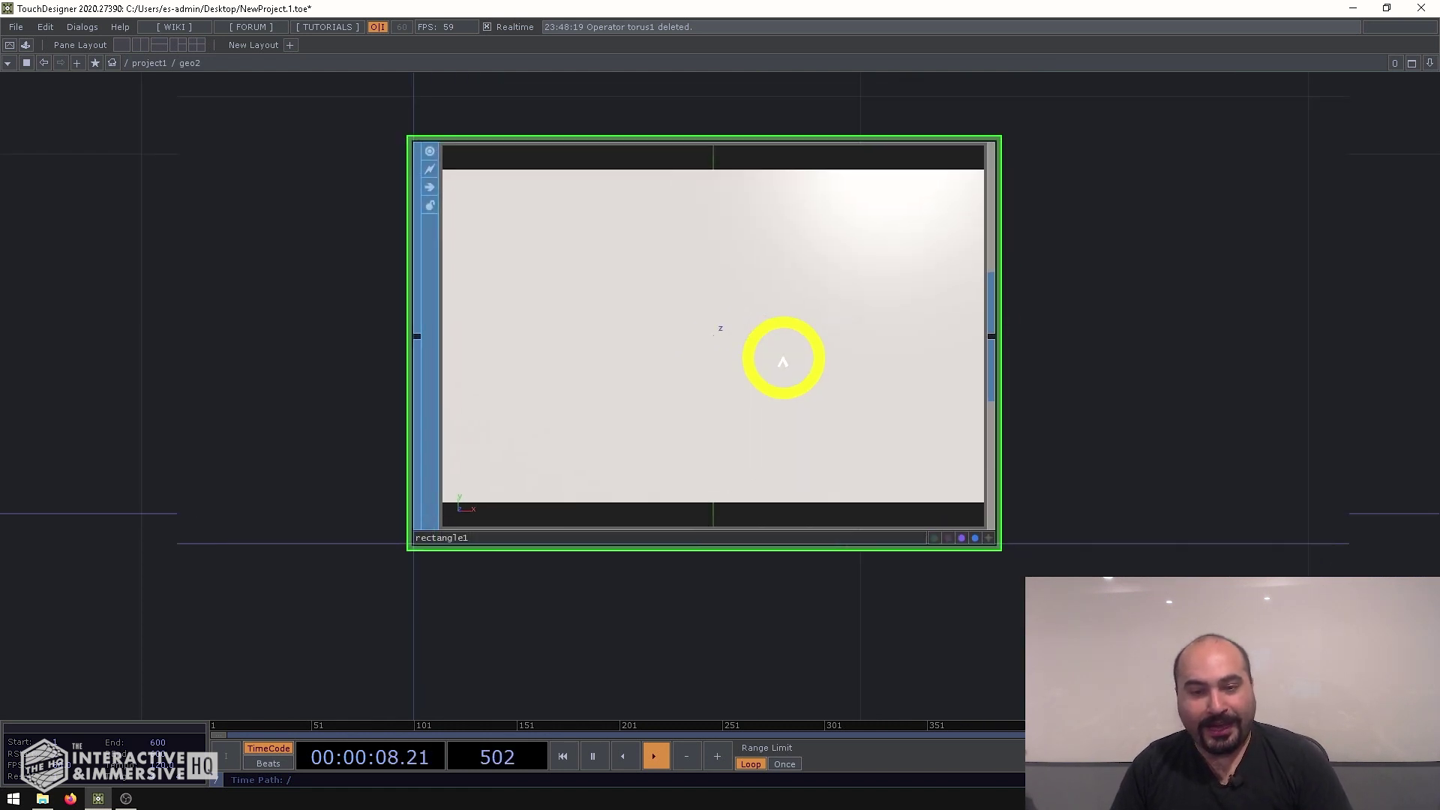
drag(705, 389, 797, 347)
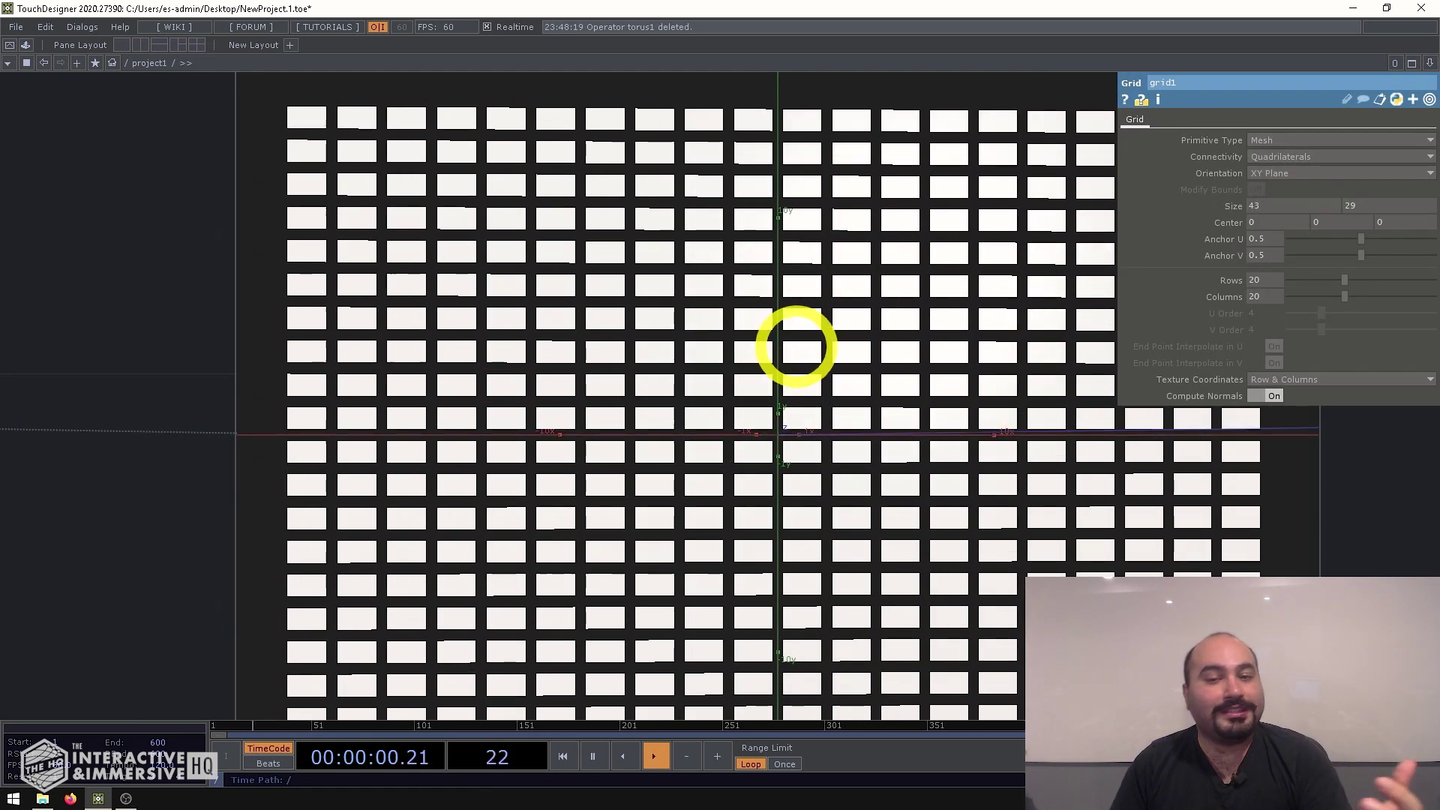
scroll(721, 357, down, 2)
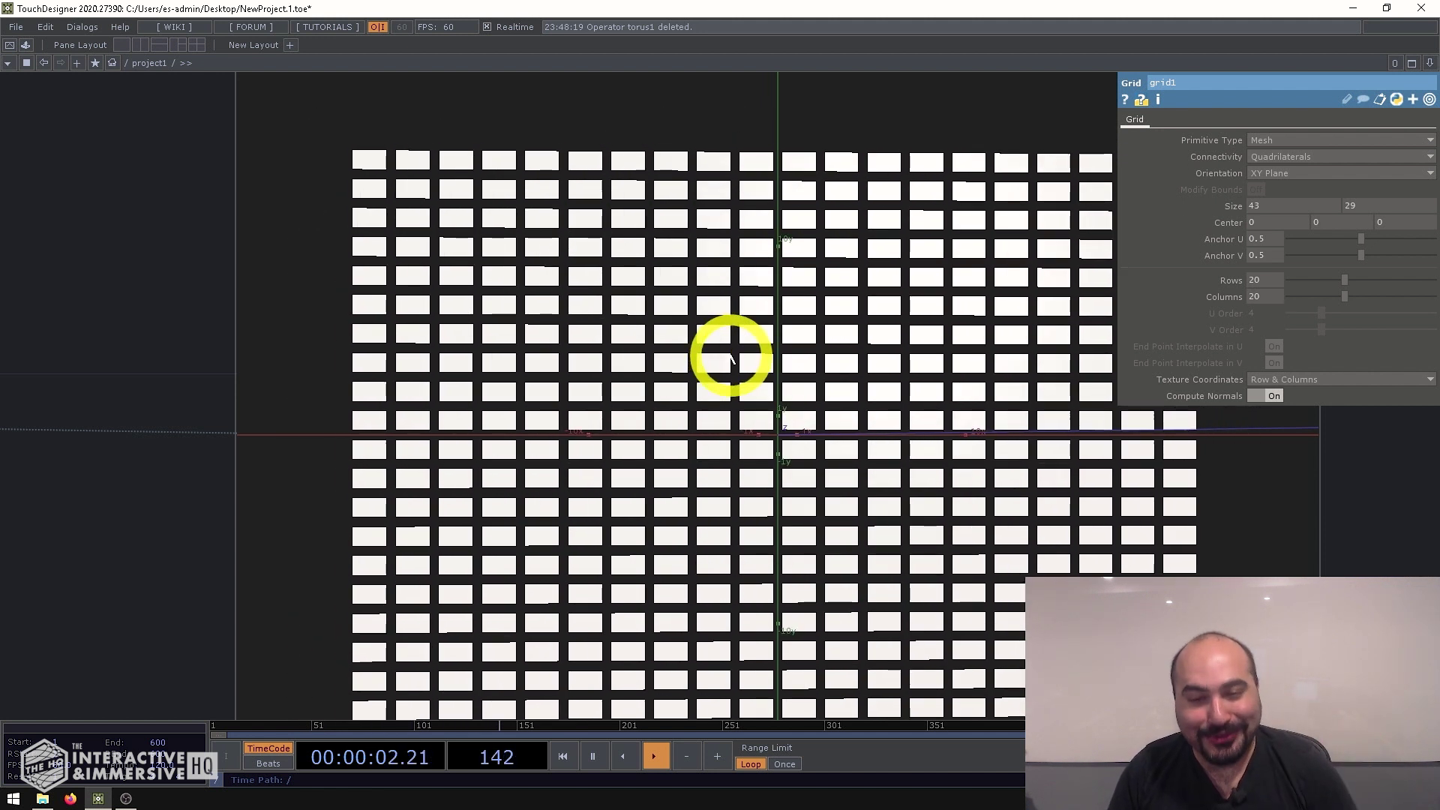
scroll(732, 360, down, 5)
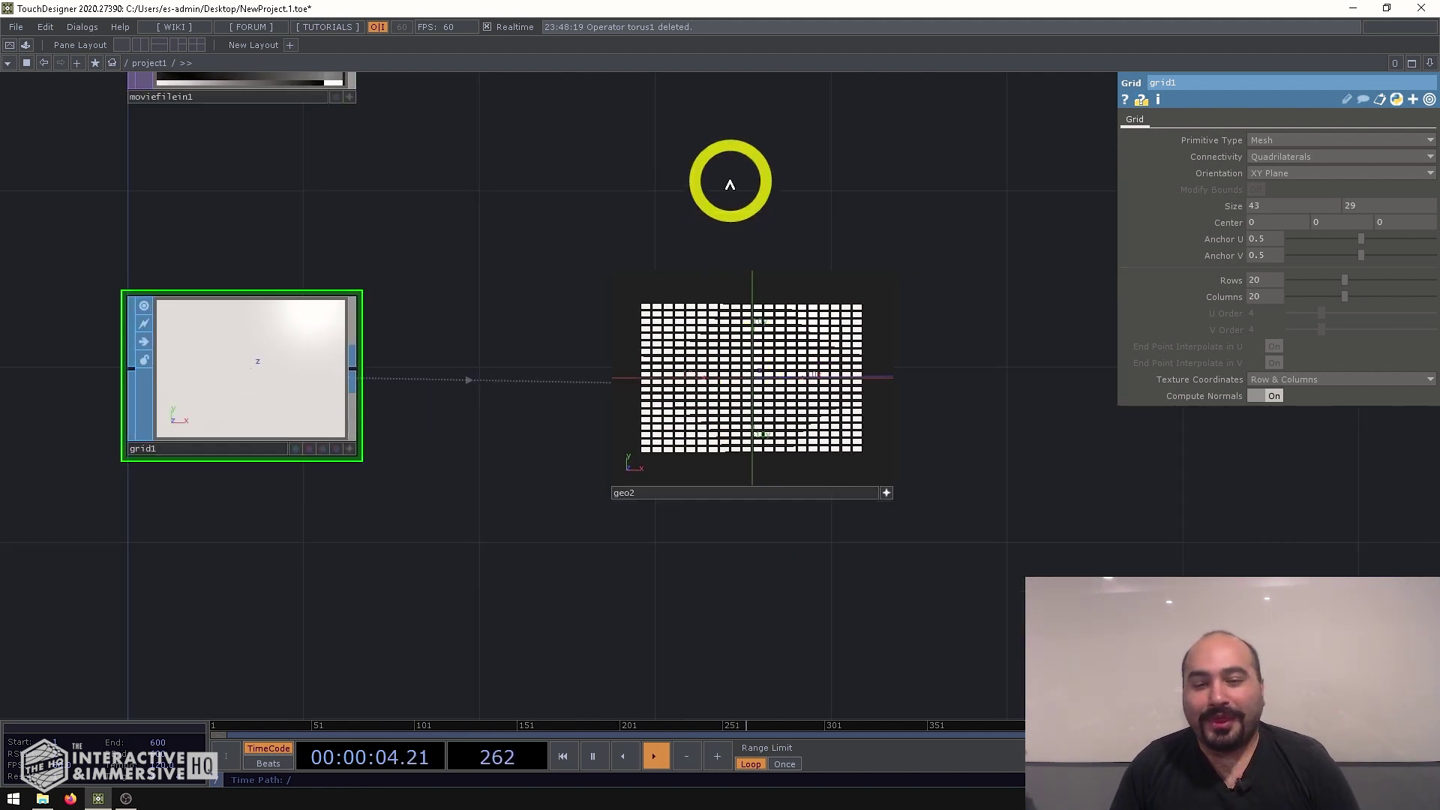
drag(734, 180, 809, 321)
scroll(815, 367, down, 2)
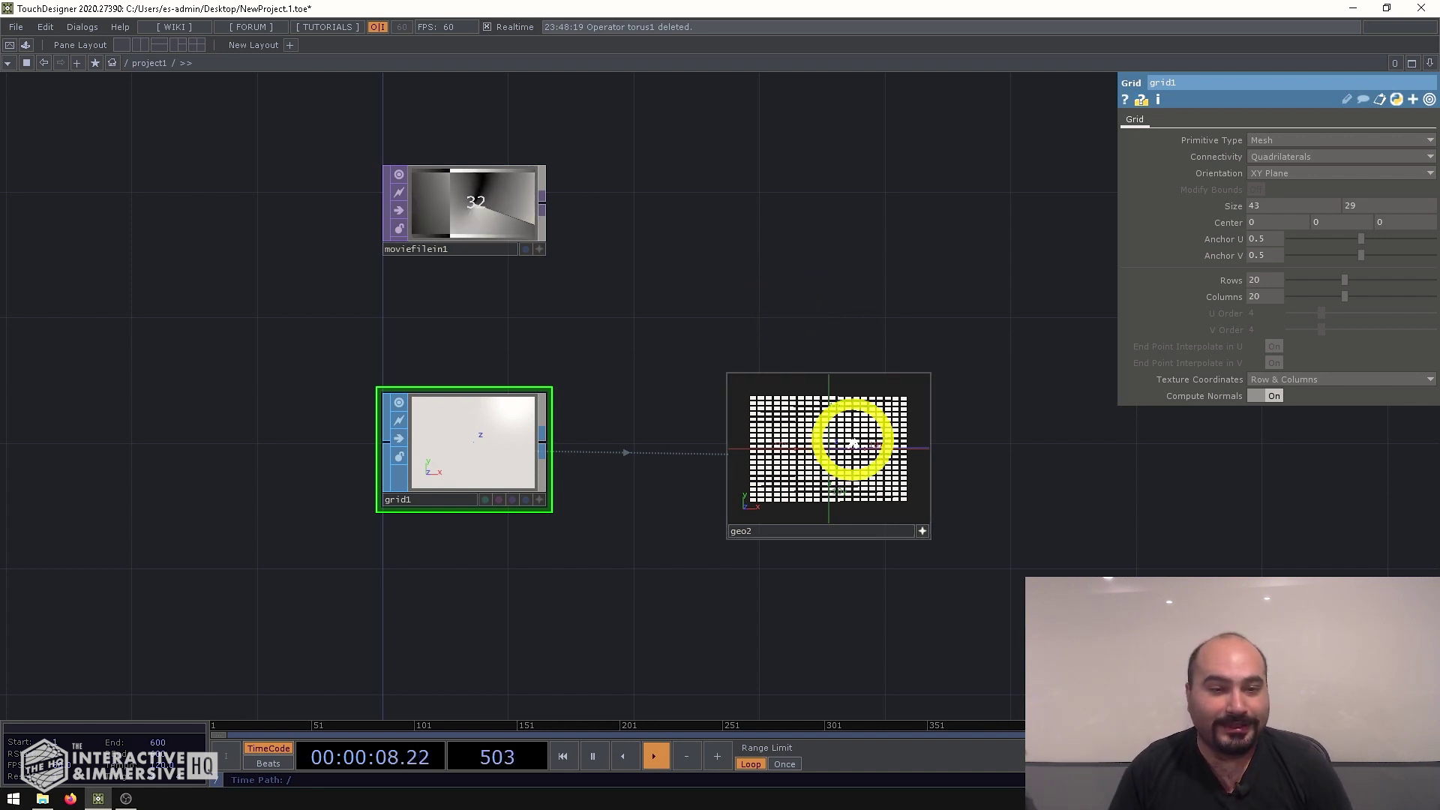
Place a tex3d1 Texture 3D TOP right of moviefilein1 and inspect the movie's info.
drag(504, 99, 562, 324)
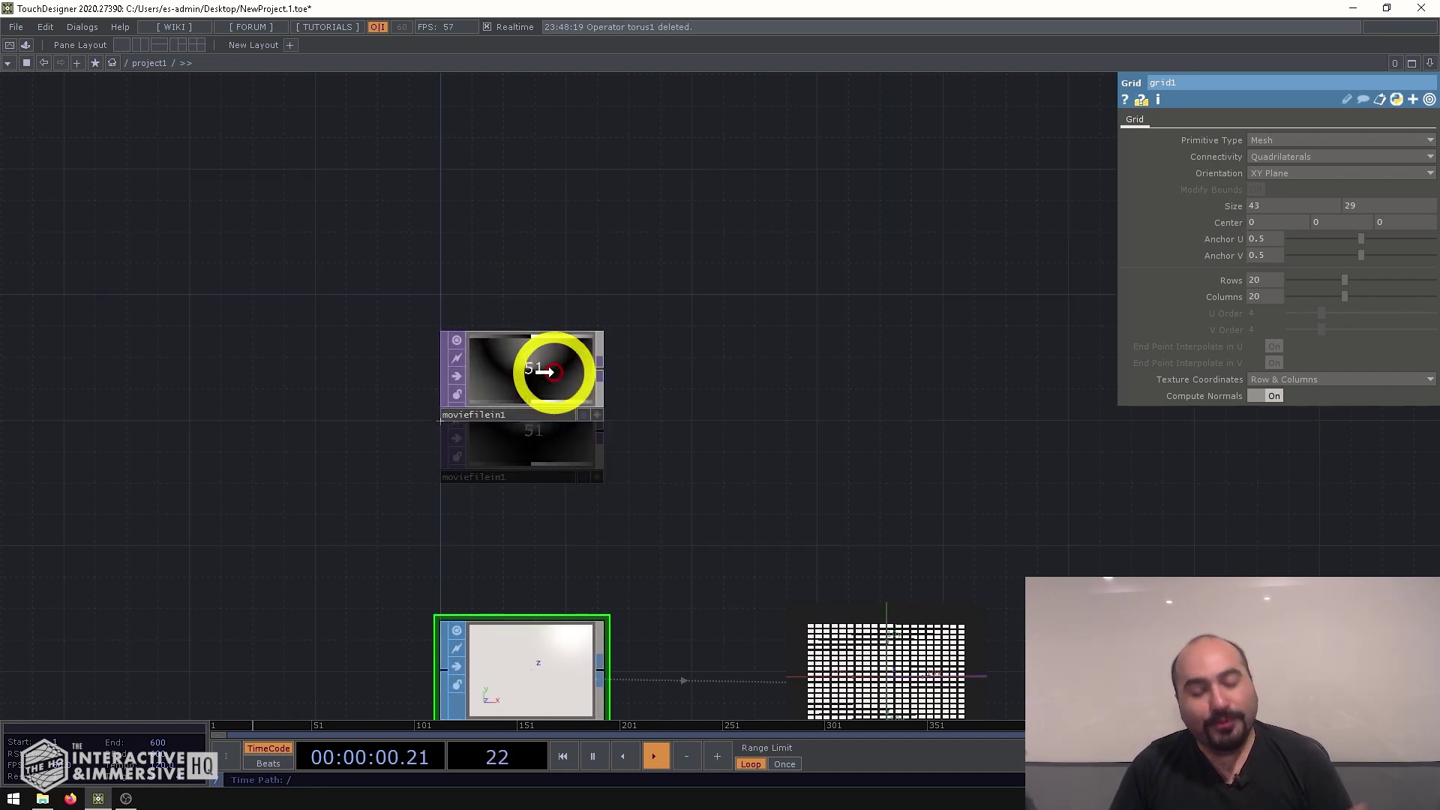
key(Tab)
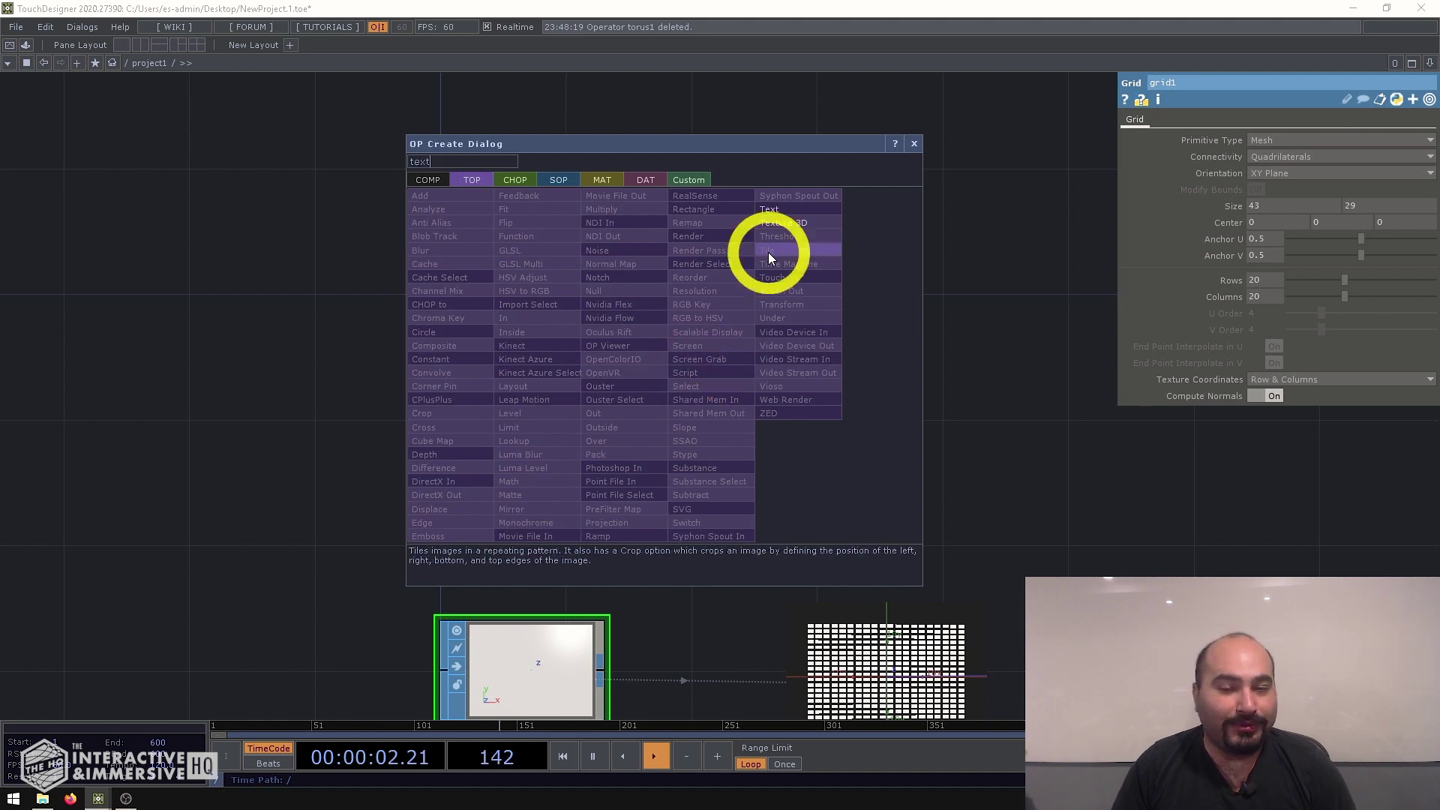
click(775, 234)
click(731, 381)
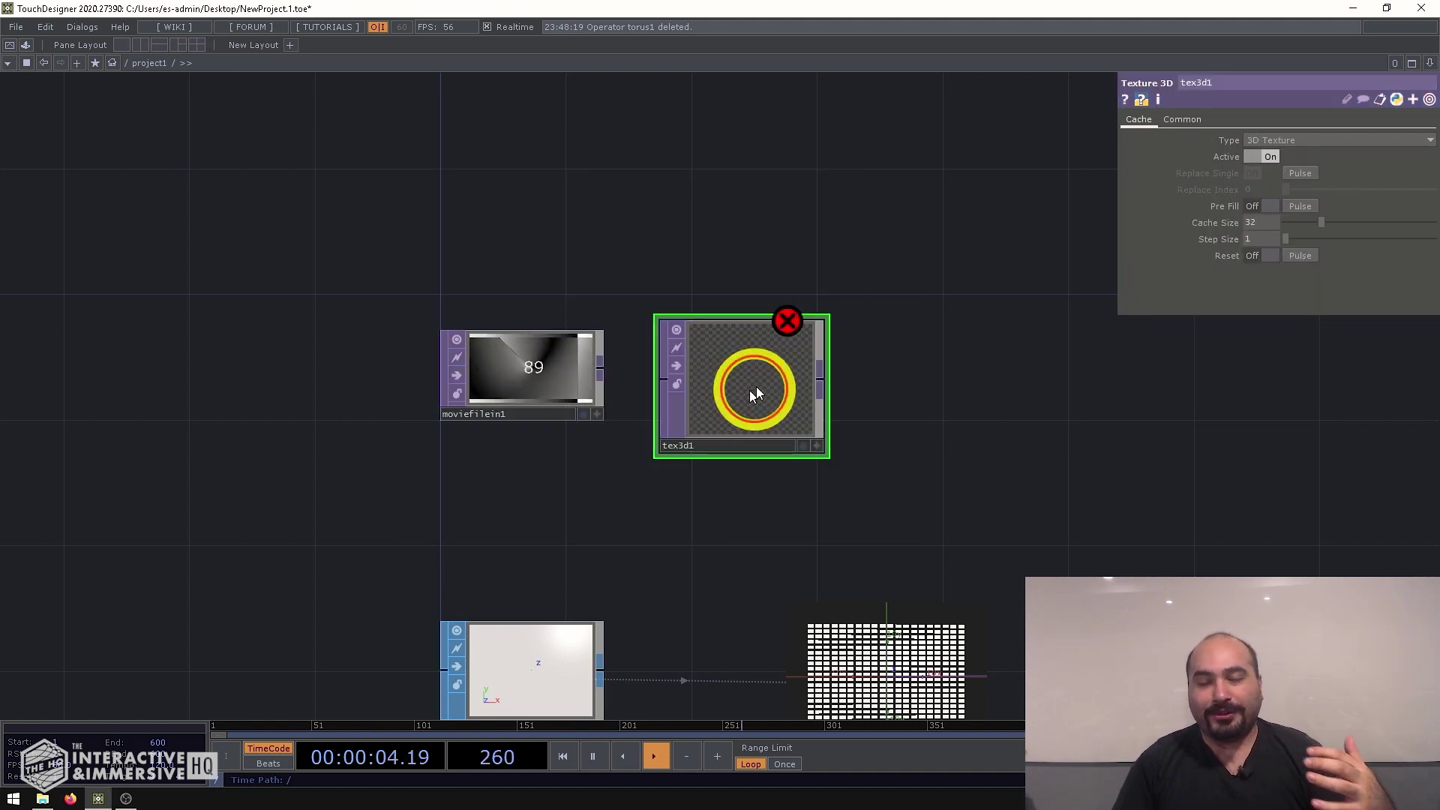
drag(750, 390, 773, 389)
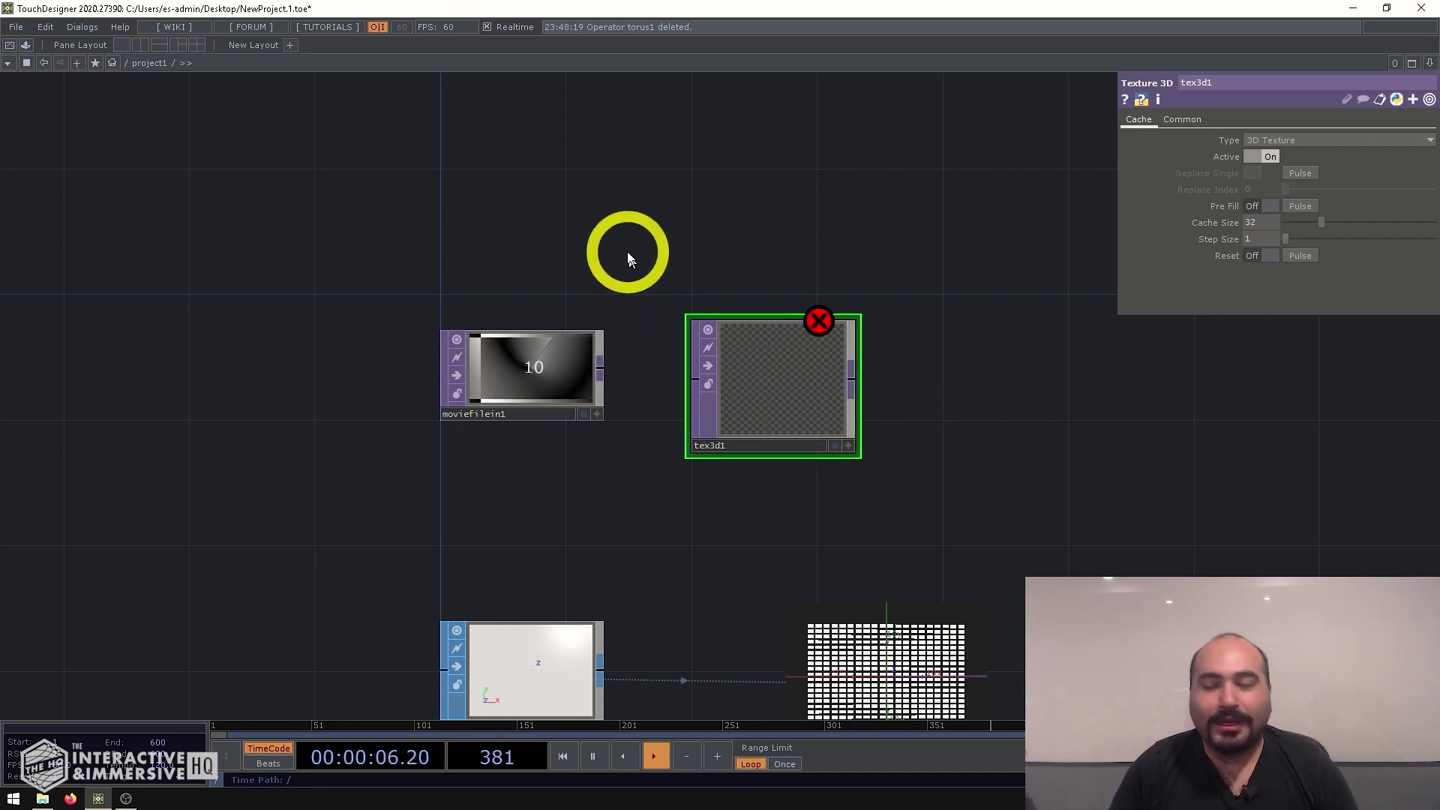
click(538, 374)
middle_click(537, 376)
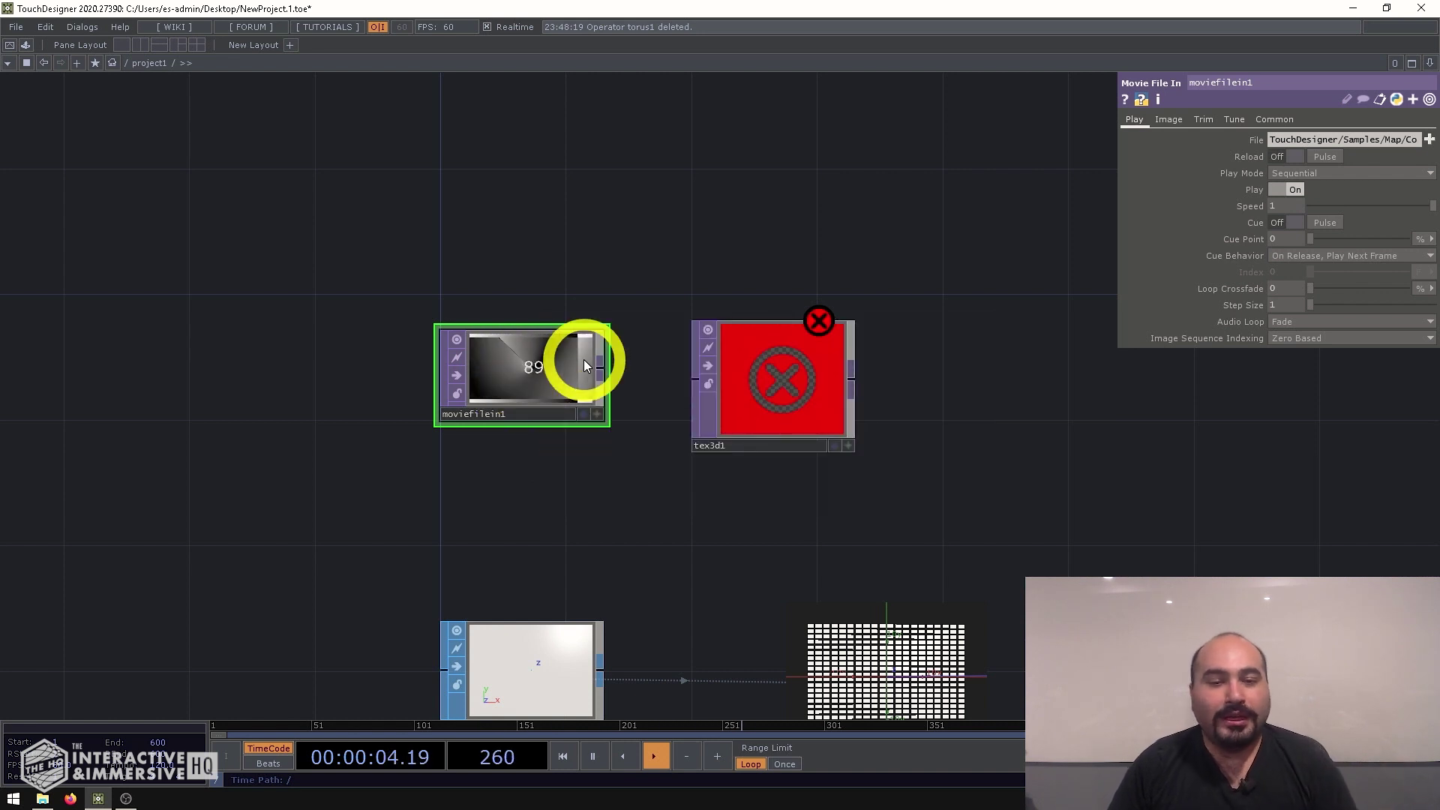
Wire moviefilein1 into tex3d1 and set its Cache Size to 100.
drag(602, 371, 685, 375)
scroll(826, 389, up, 5)
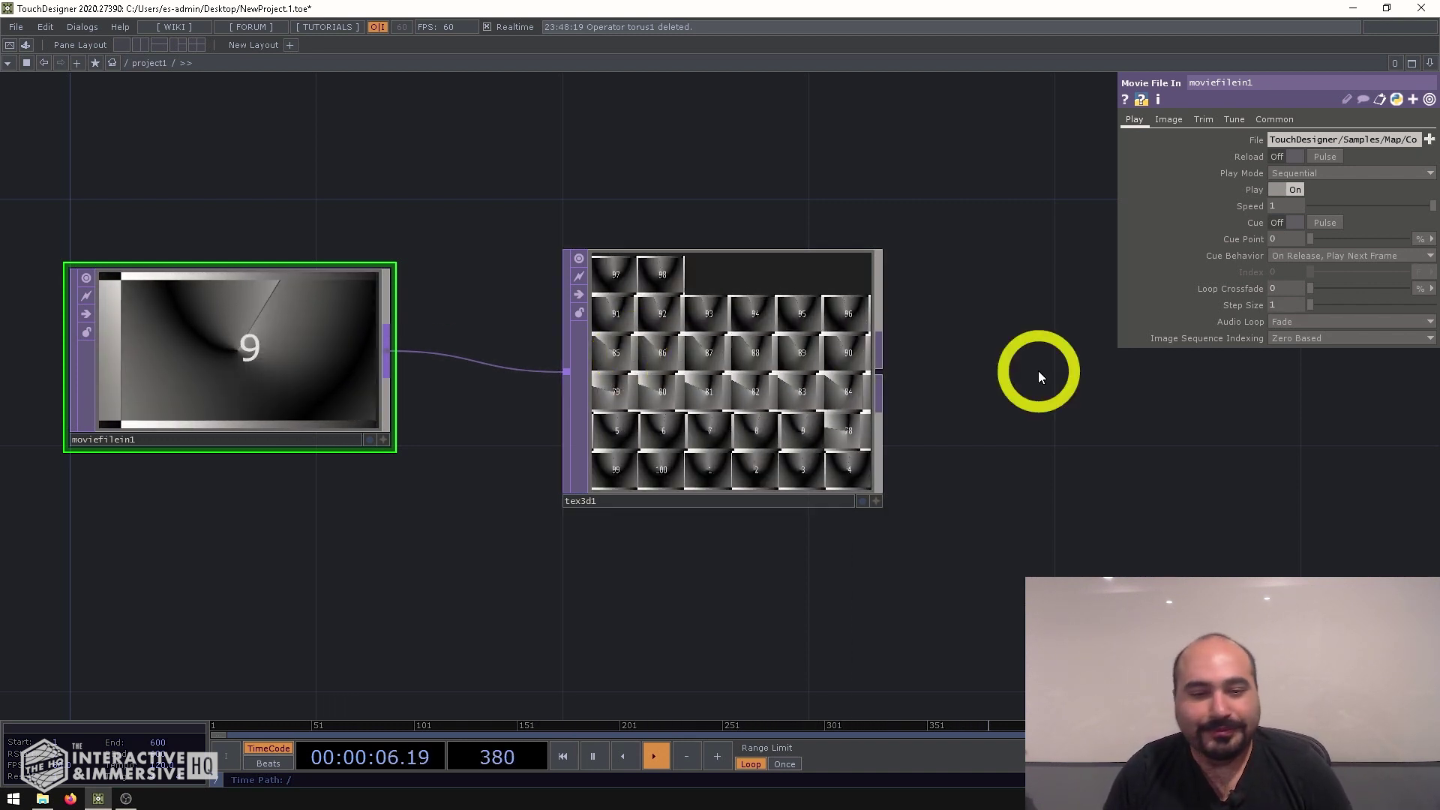
click(796, 323)
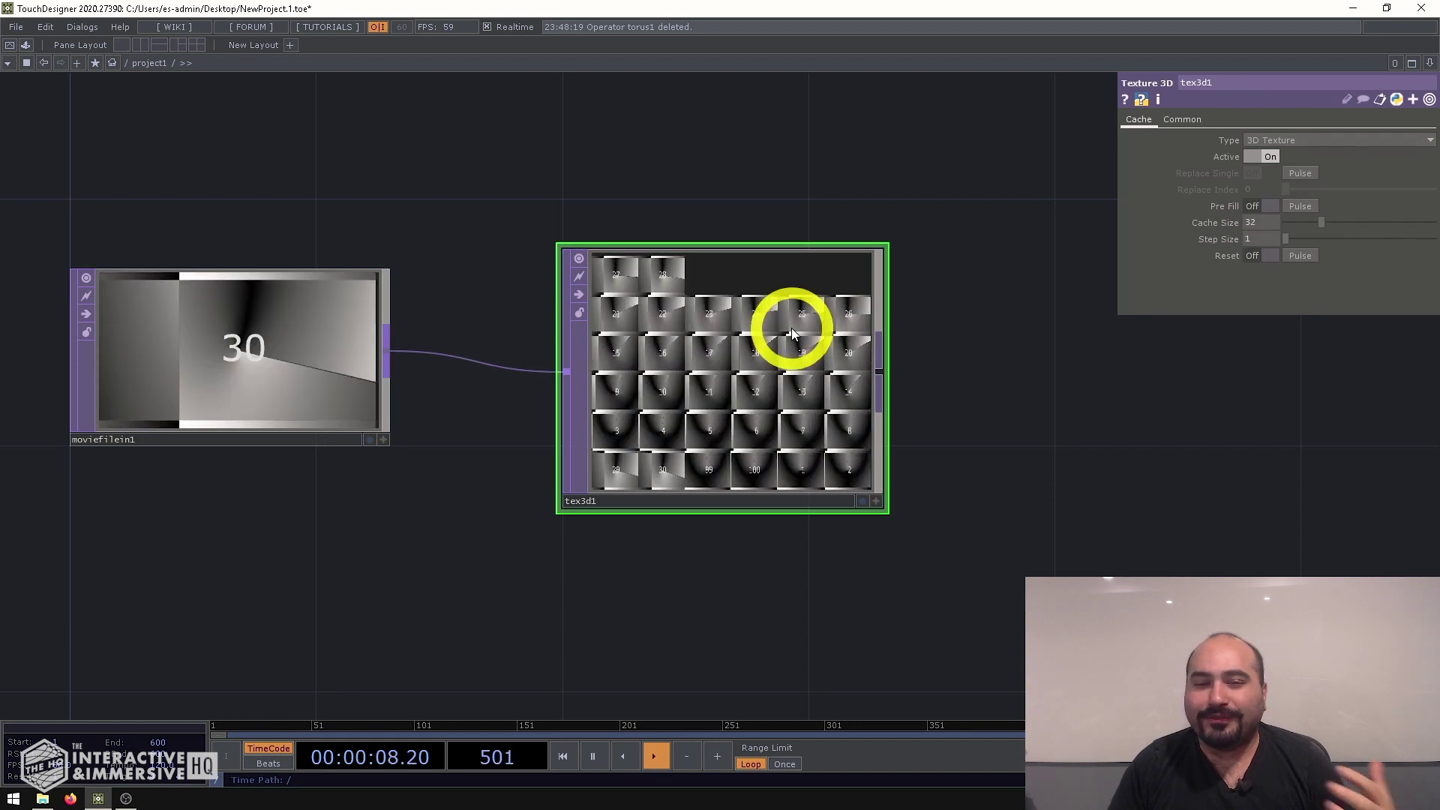
click(1259, 224)
text(100)
key(Return)
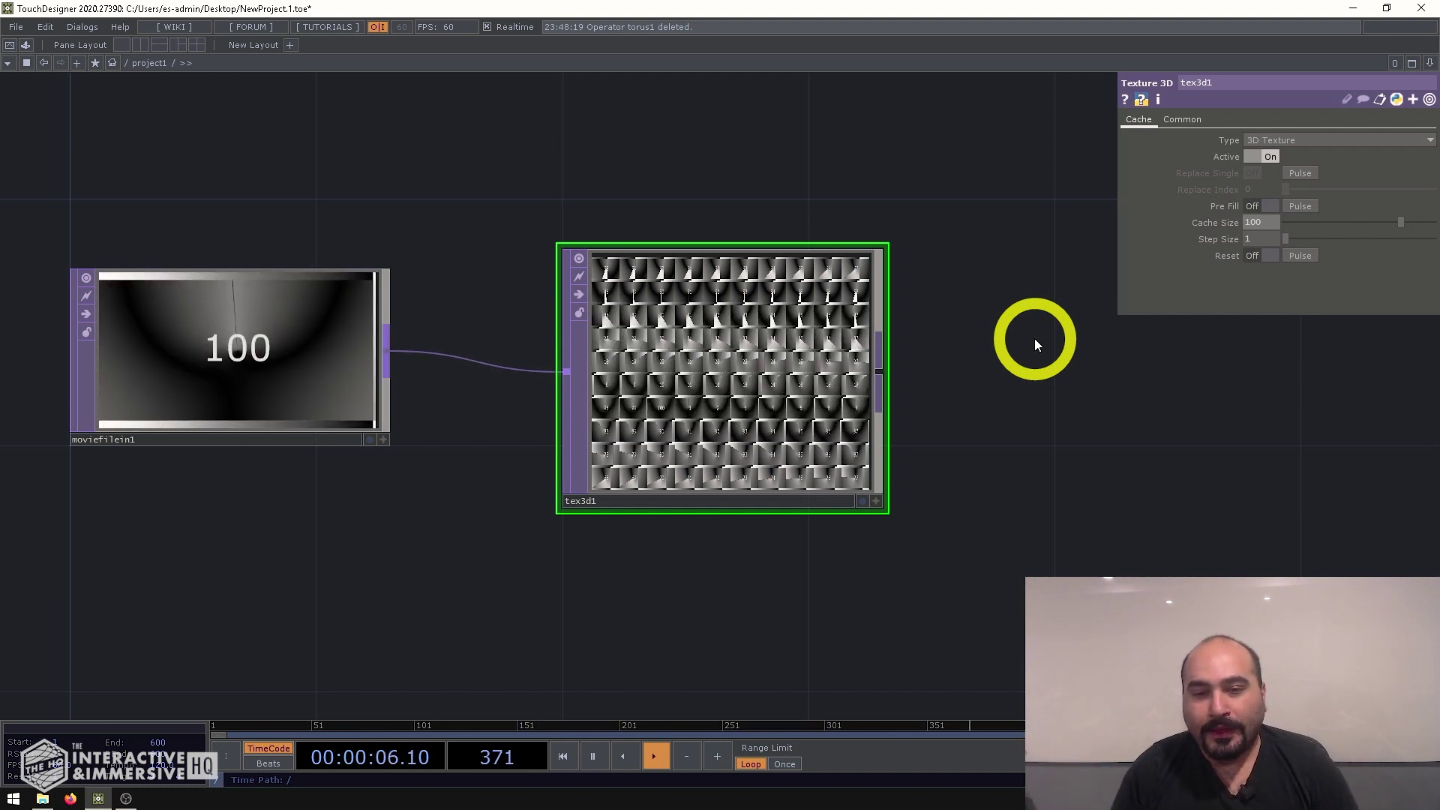
scroll(621, 370, up, 5)
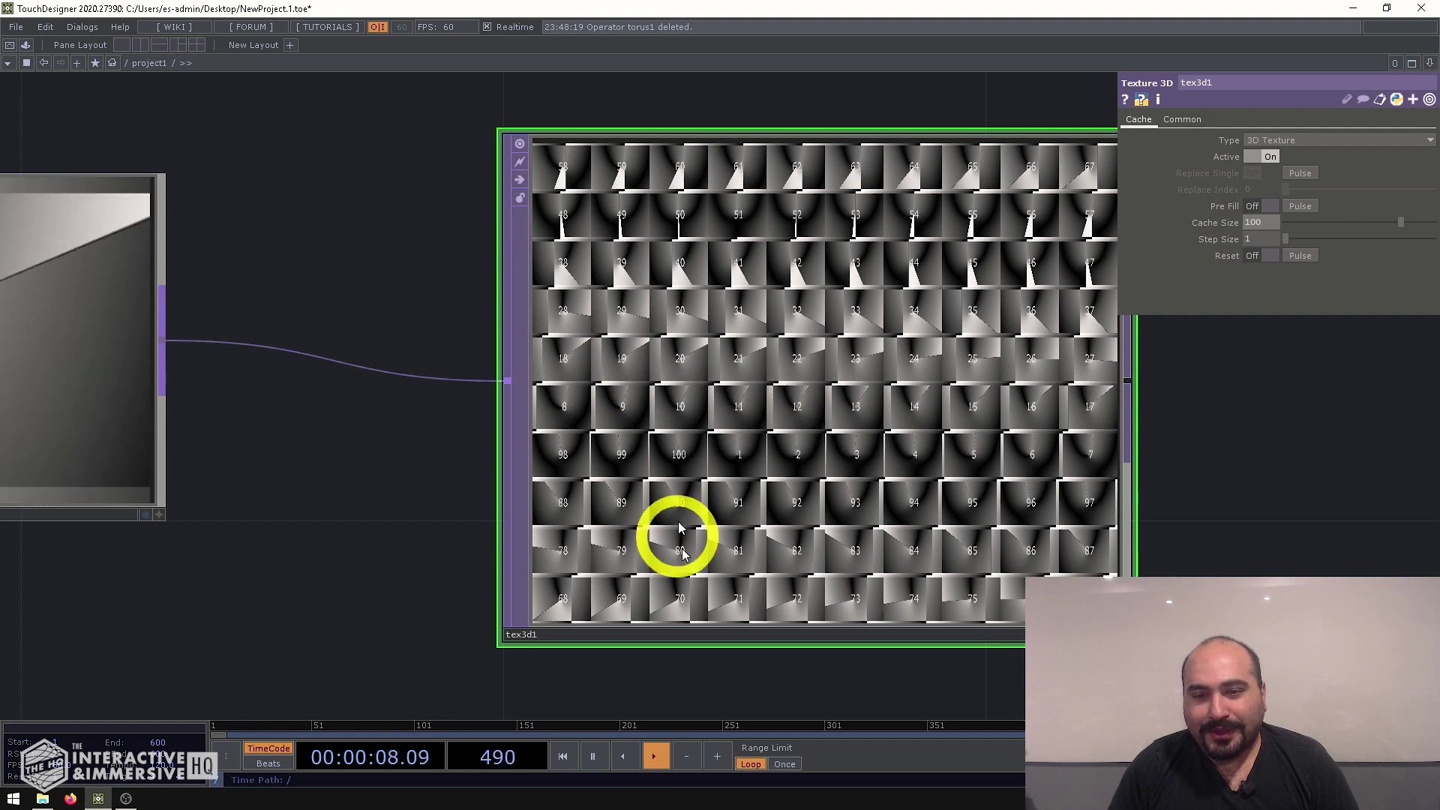
scroll(681, 529, down, 3)
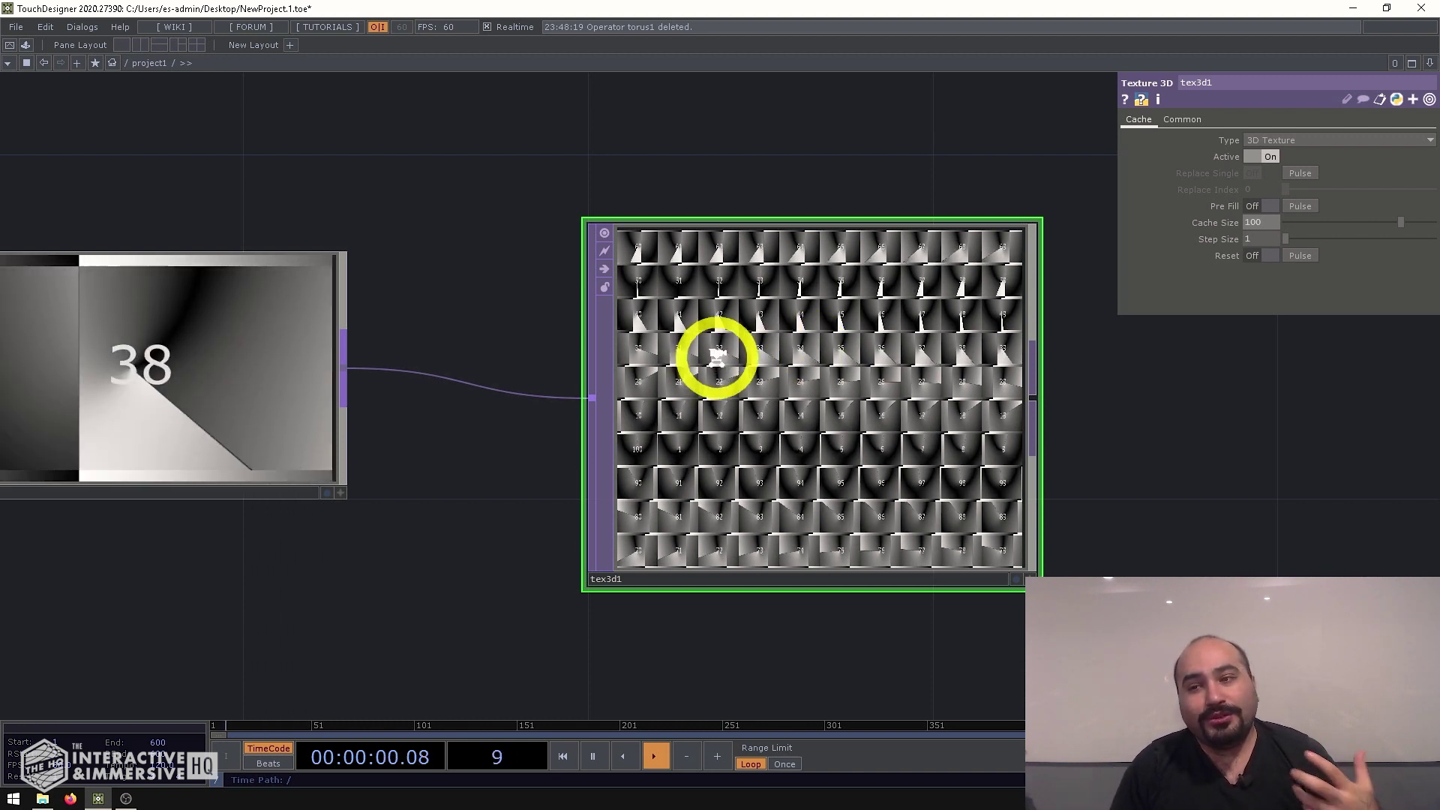
scroll(714, 359, down, 2)
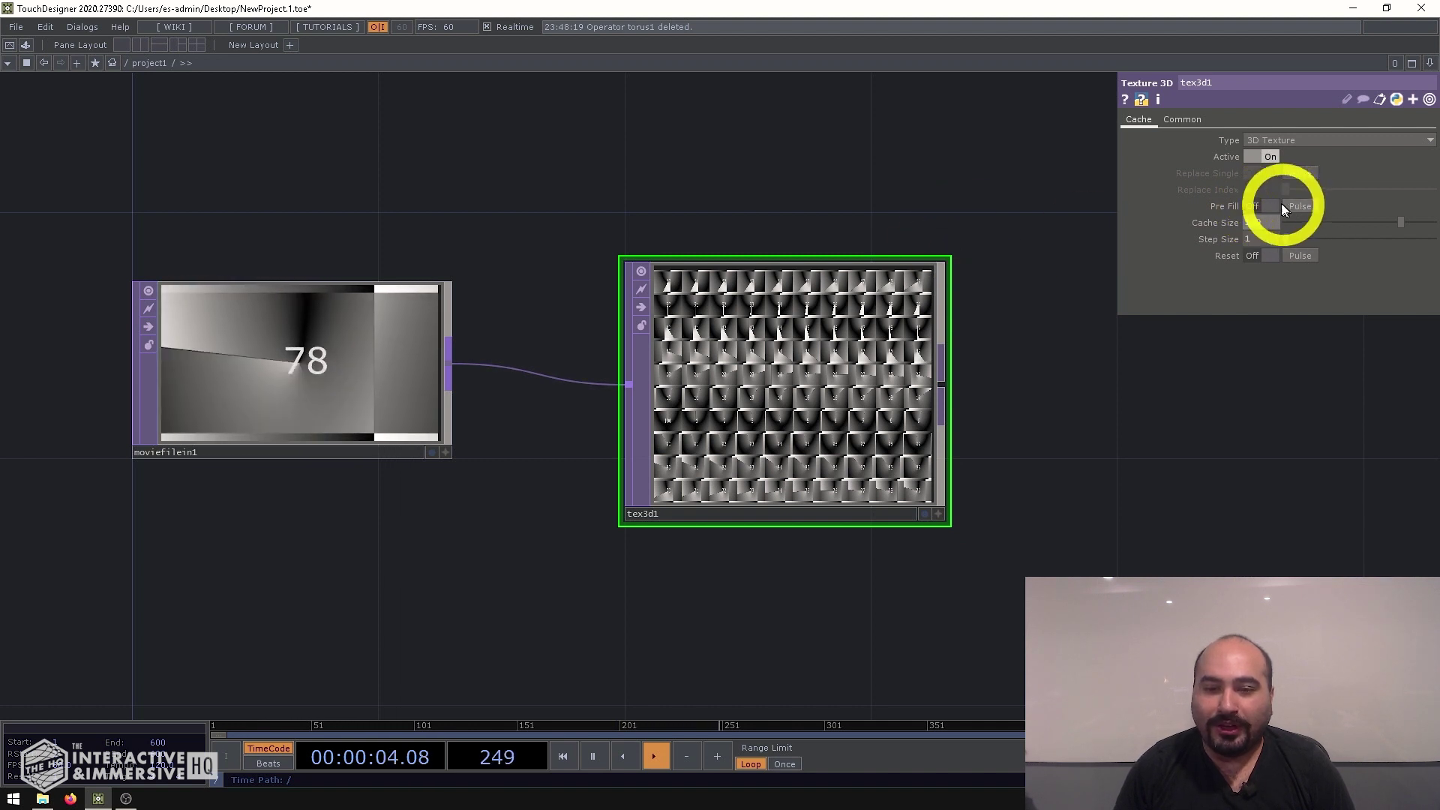
Turn on tex3d1's Pre Fill, then compare its parameters with moviefilein1's.
click(1267, 206)
scroll(863, 304, up, 2)
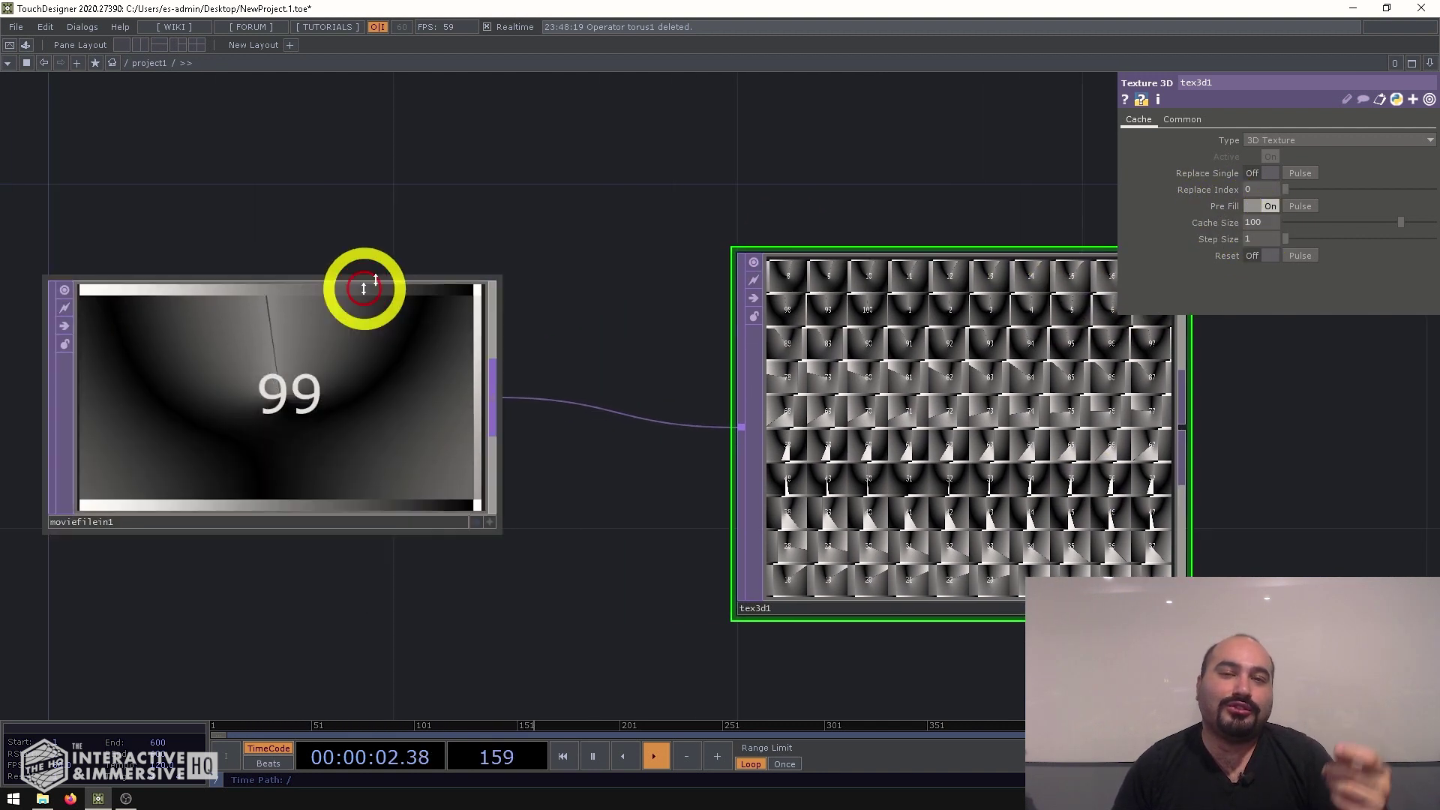
click(369, 368)
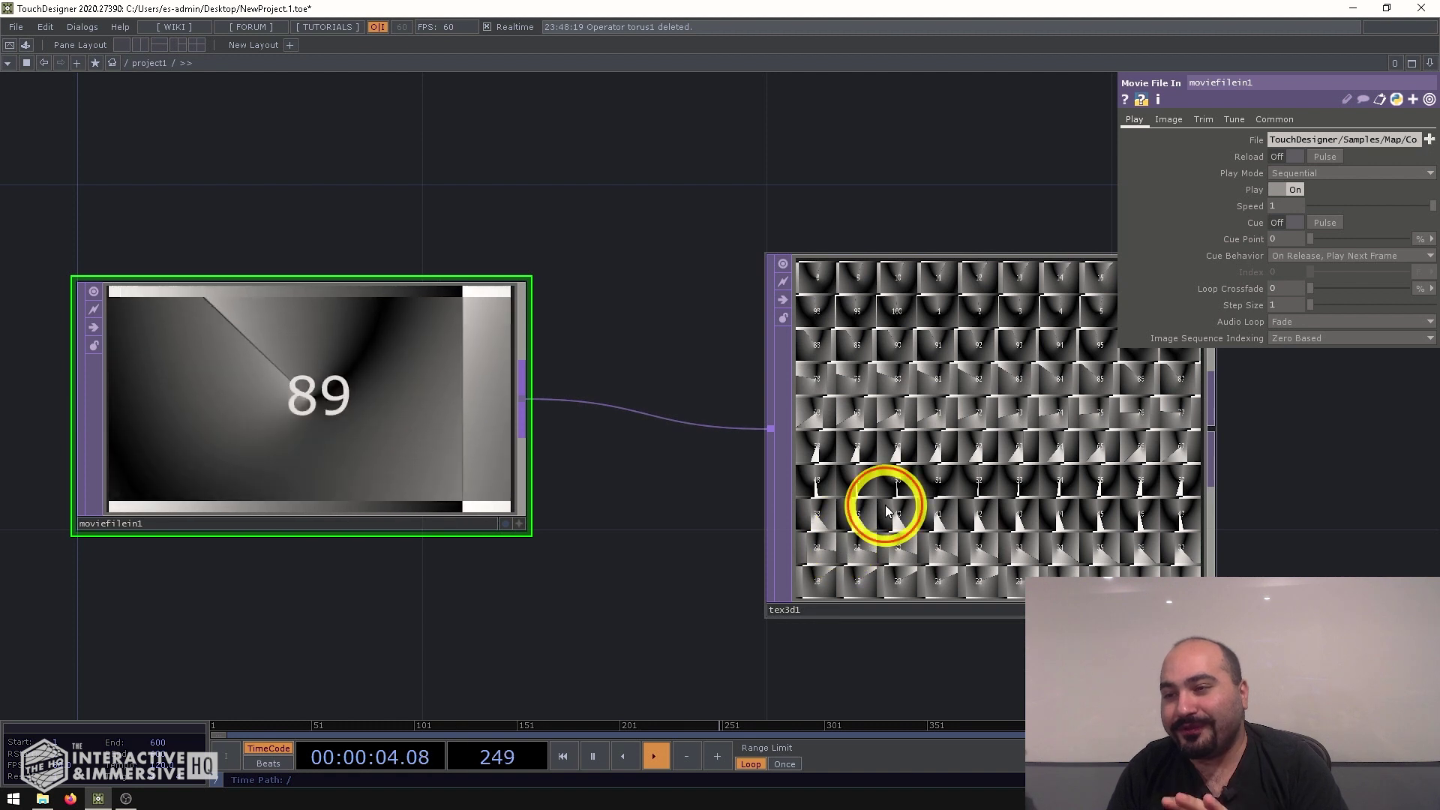
click(885, 505)
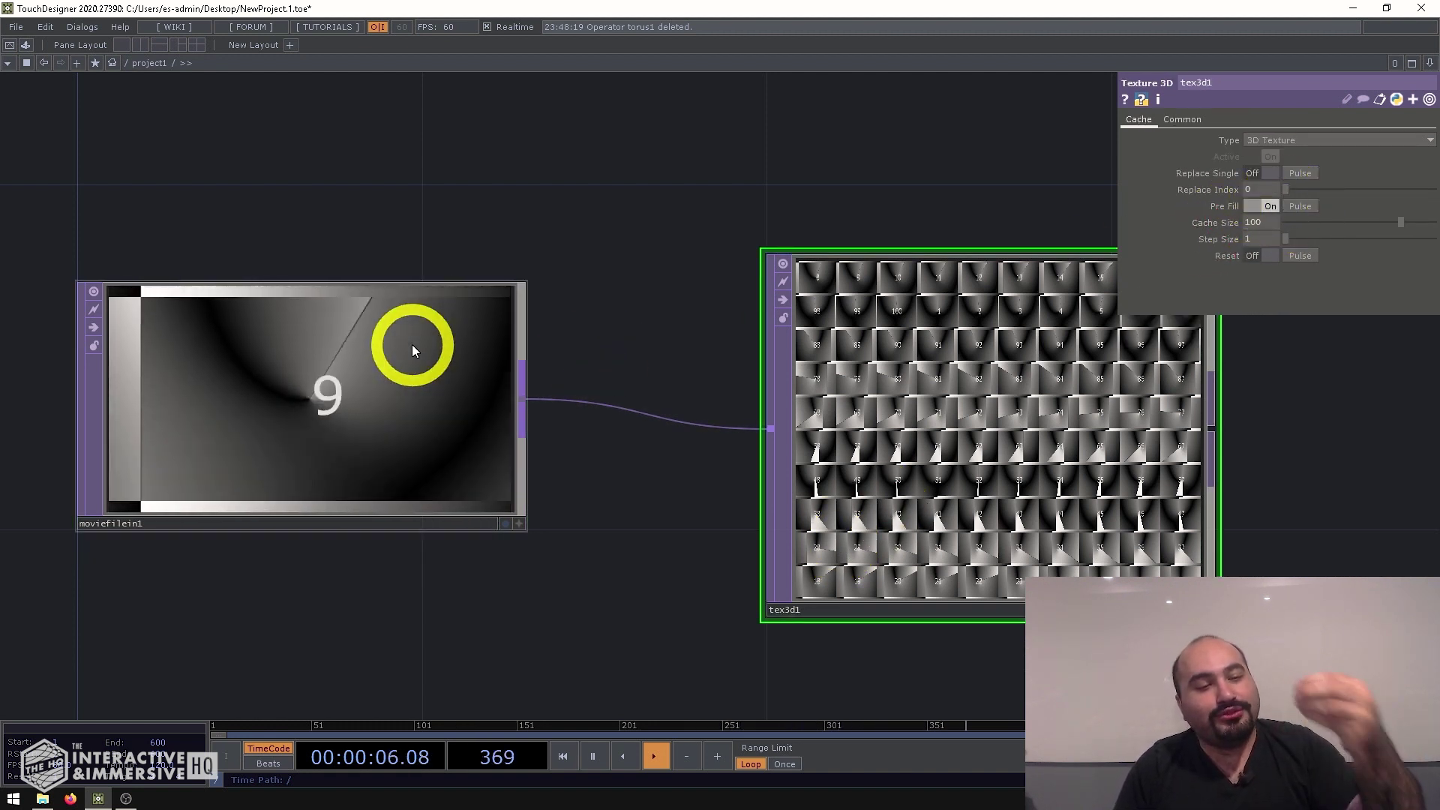
click(412, 345)
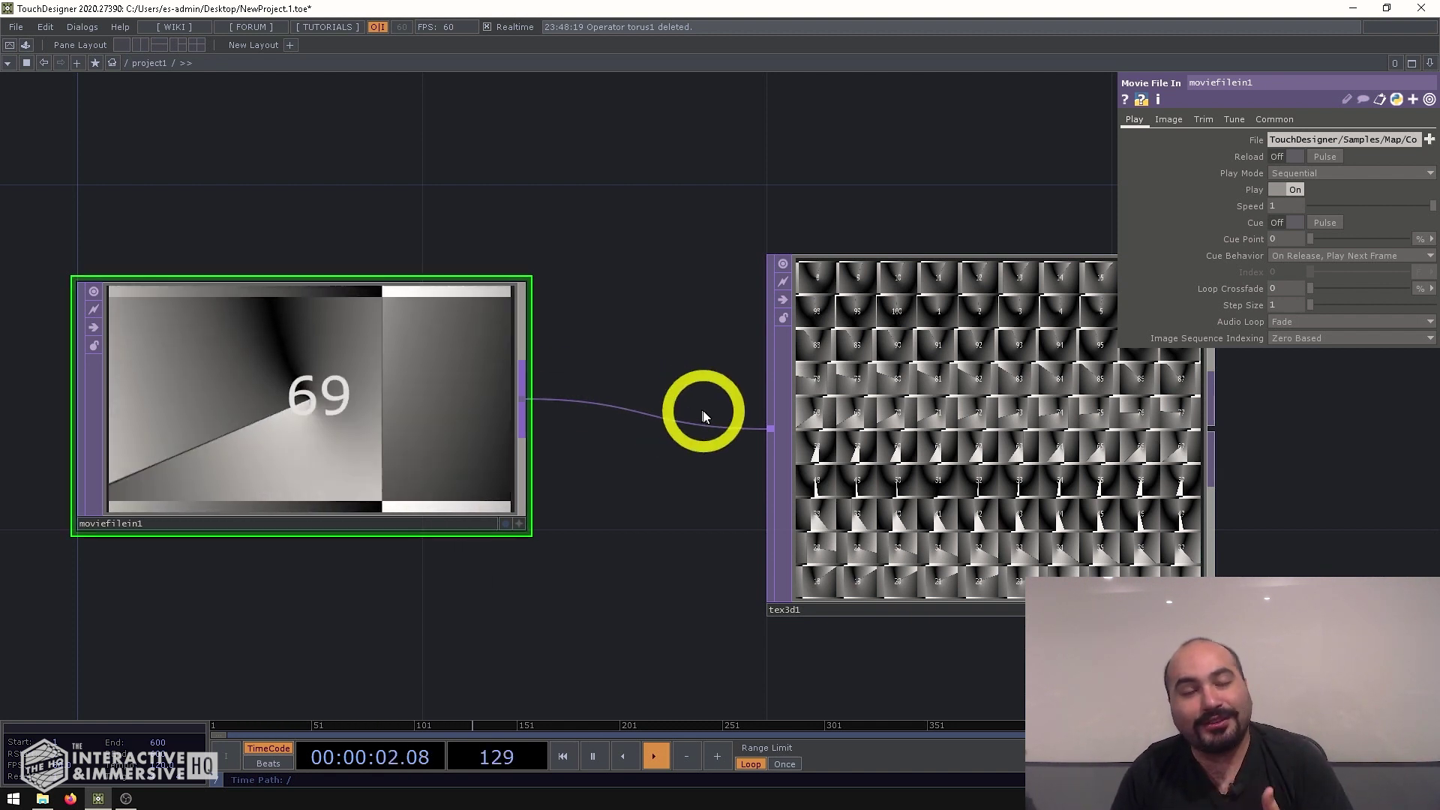
click(823, 435)
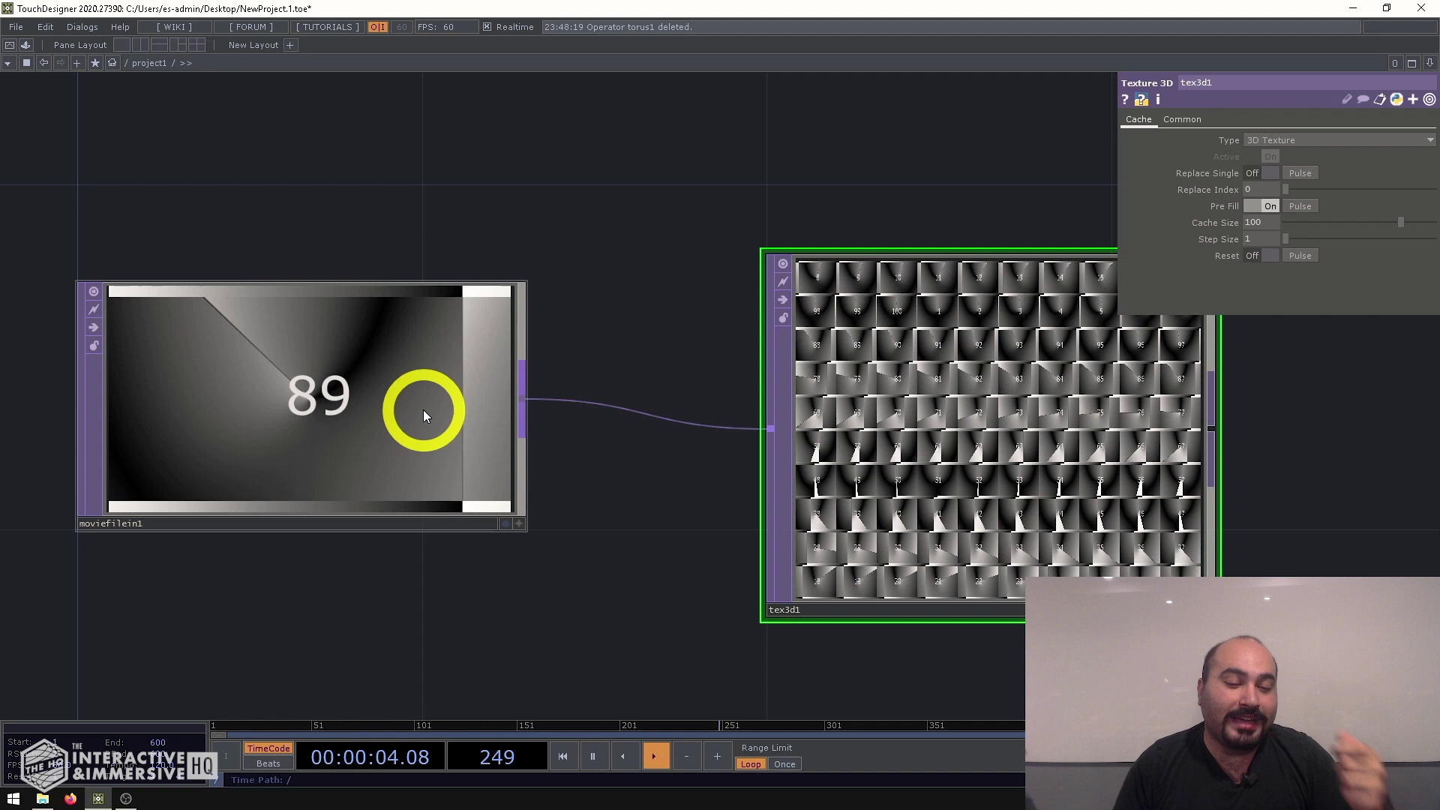
click(423, 409)
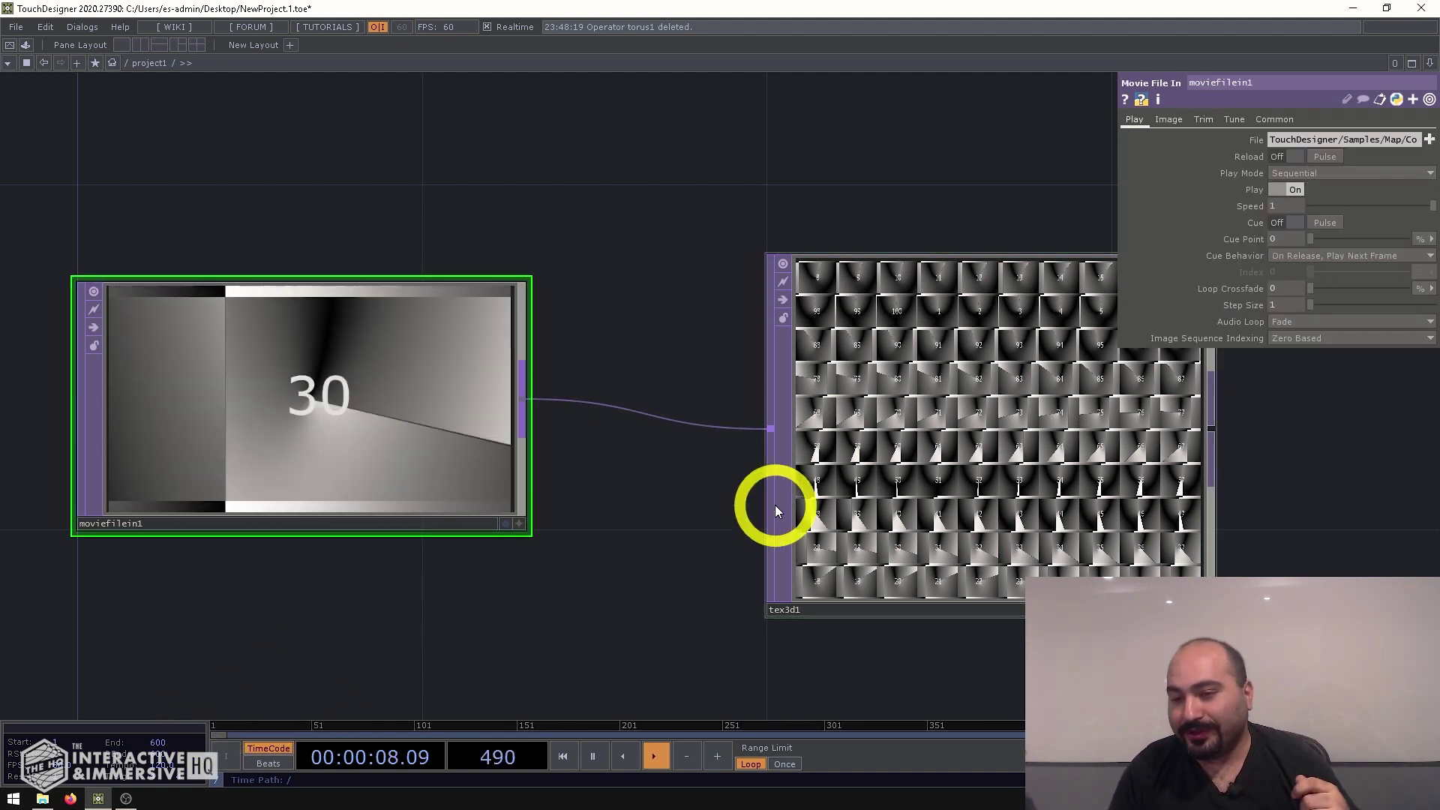
click(926, 500)
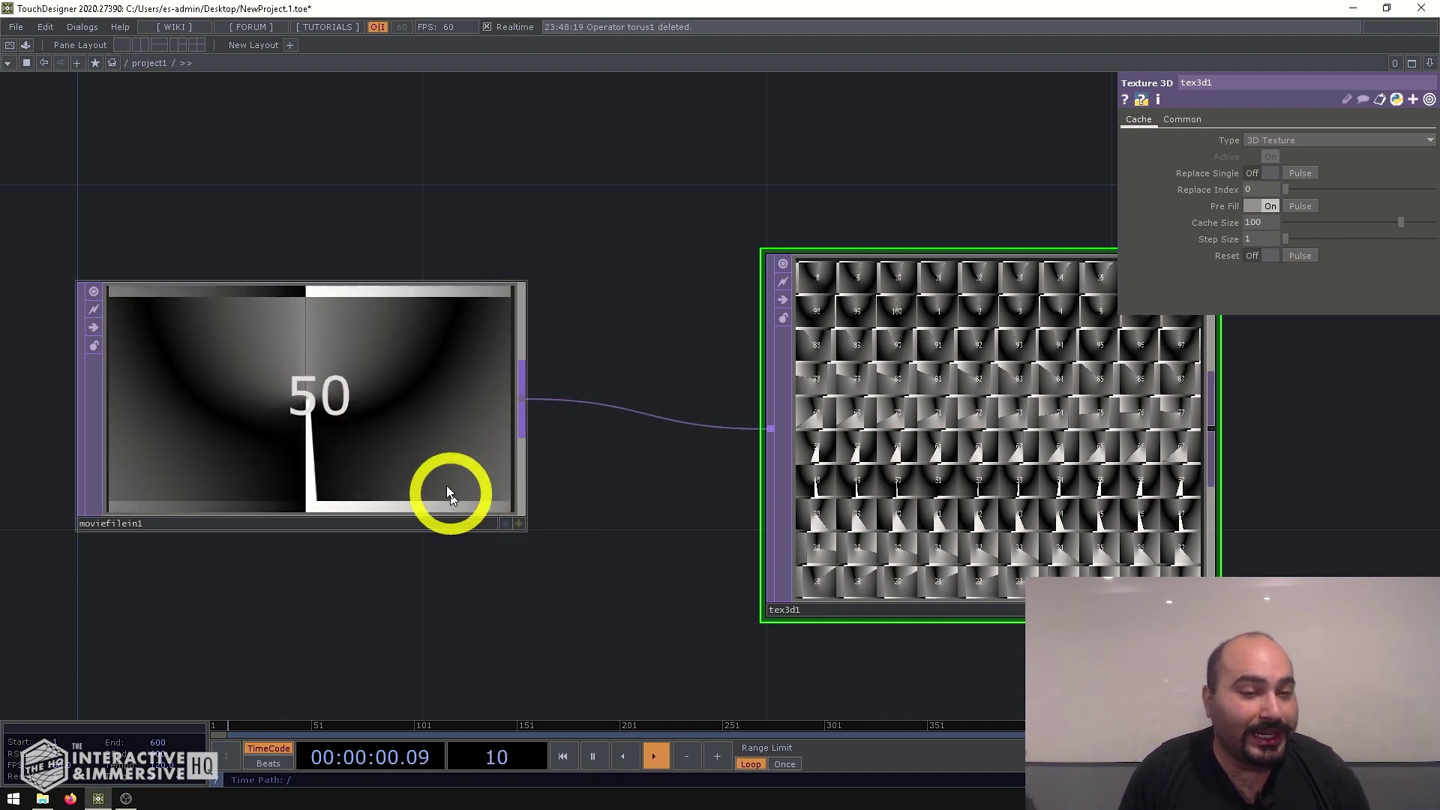
click(308, 388)
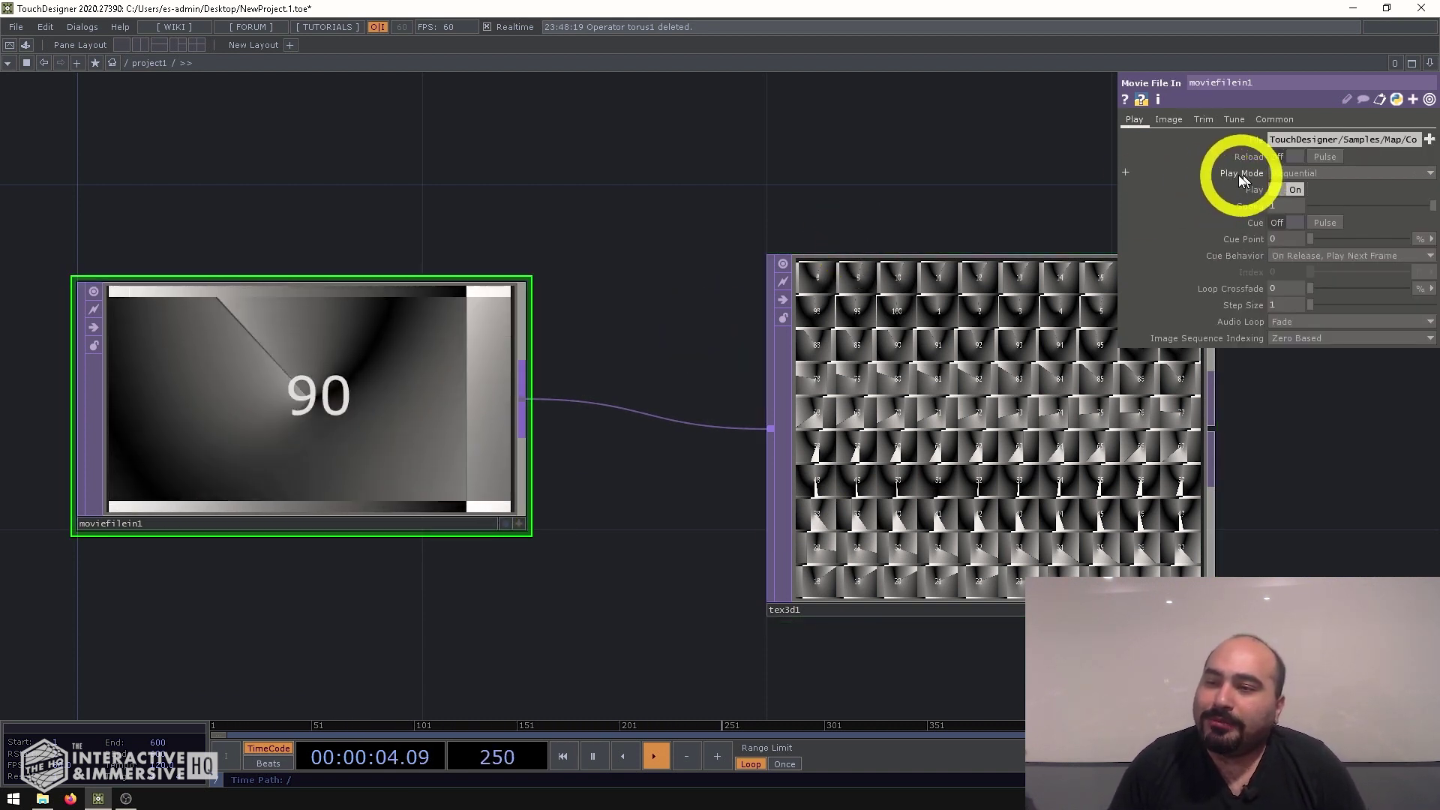
Switch moviefilein1's Play Mode to Specify Index and check its me.time.frame Index expression.
click(1293, 173)
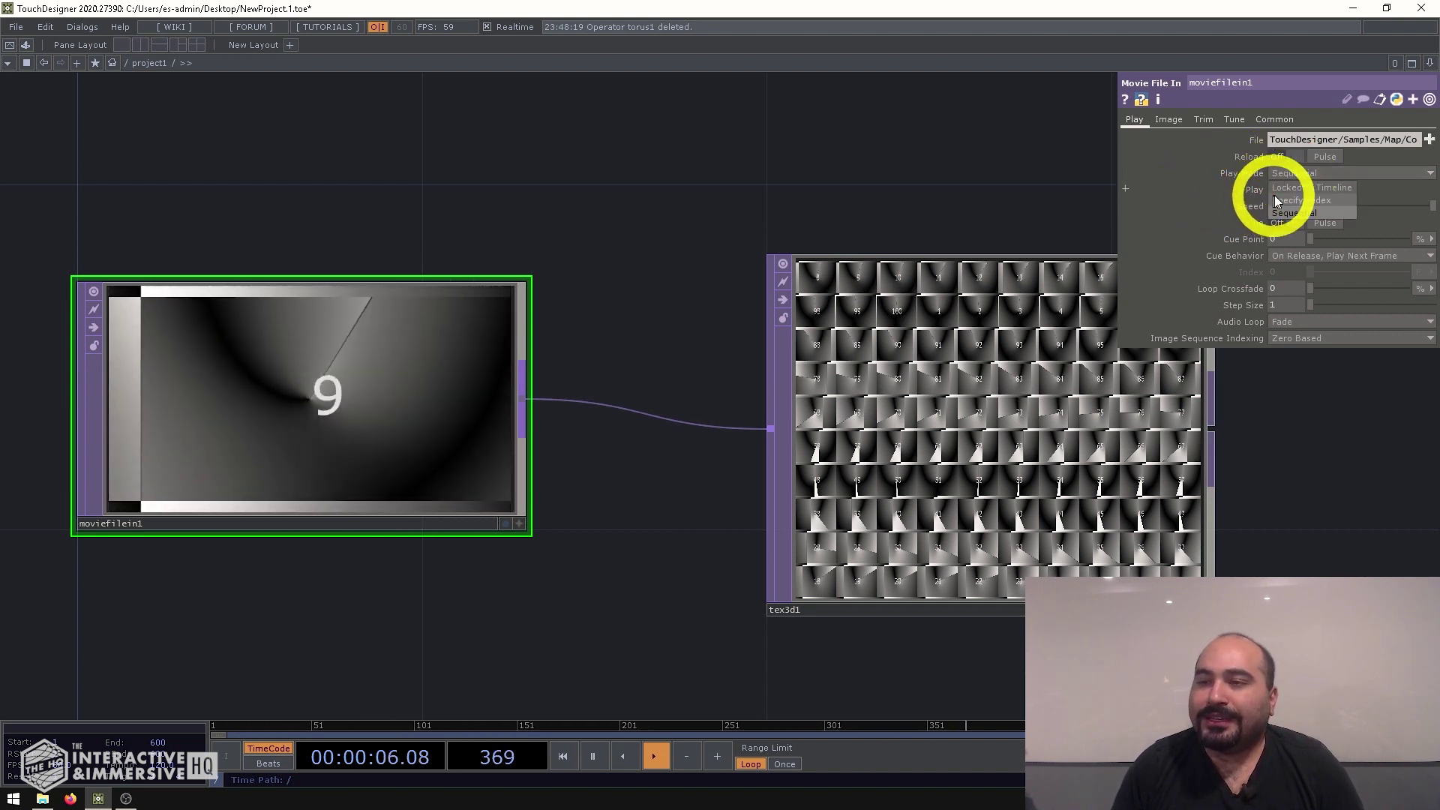
click(1272, 195)
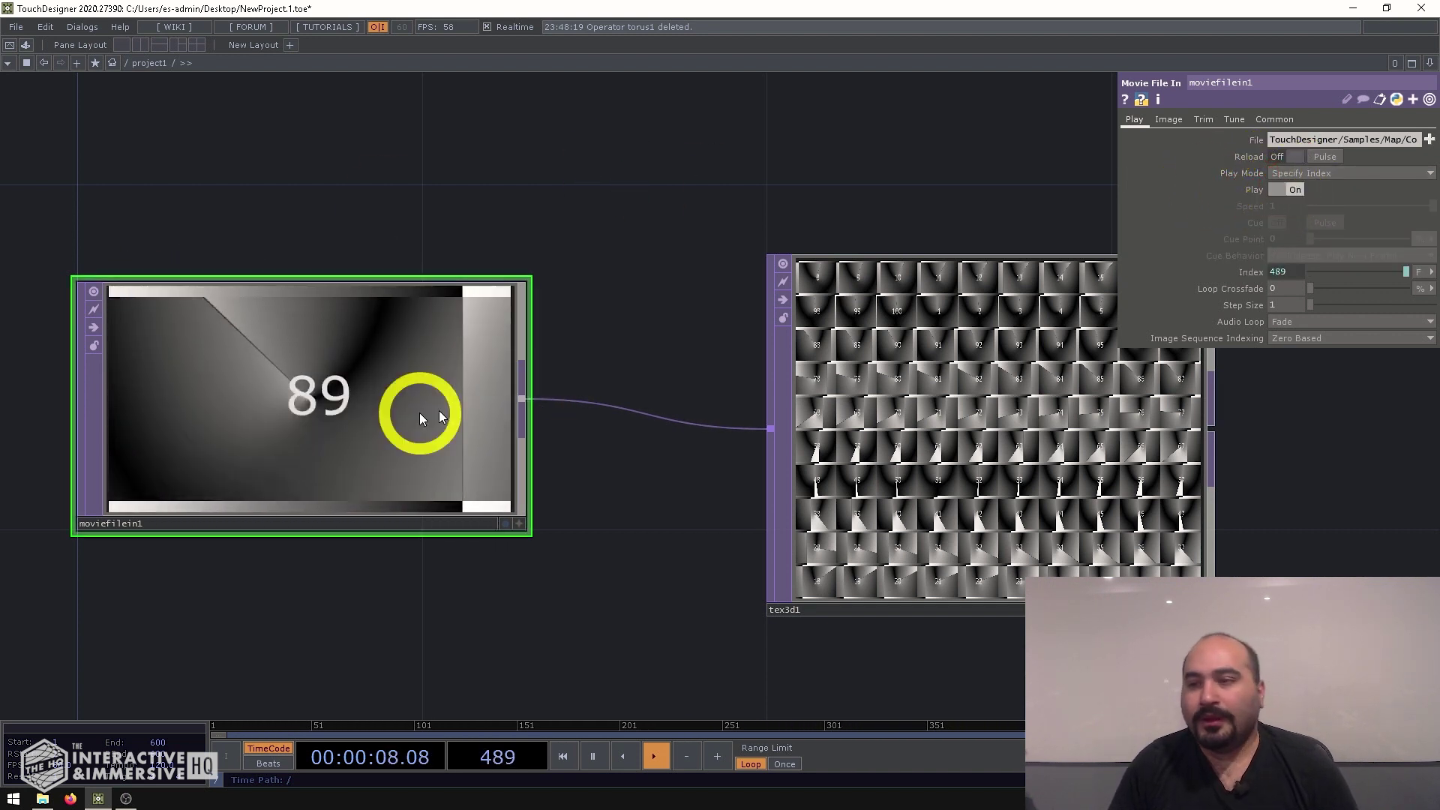
click(1250, 272)
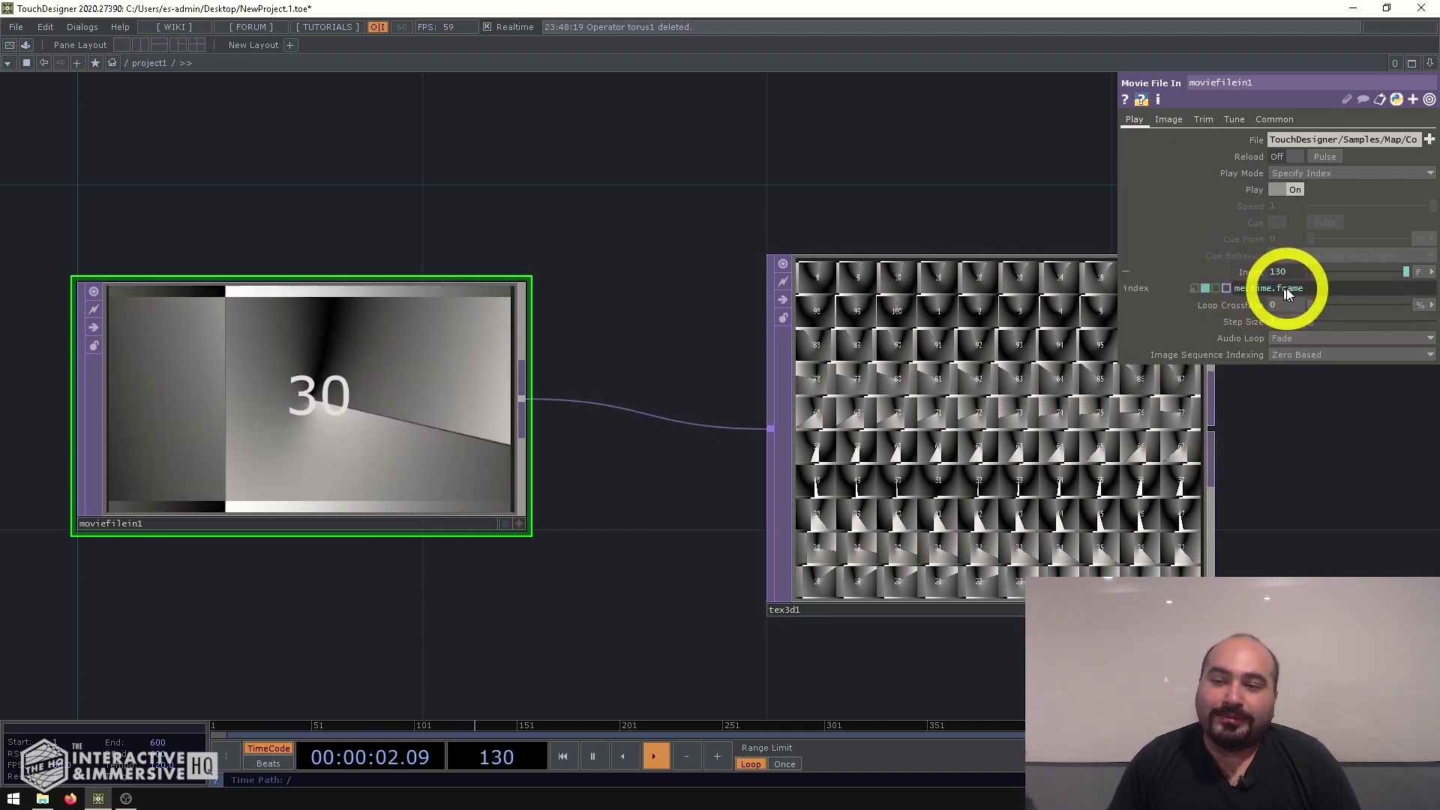
drag(1304, 290, 1212, 290)
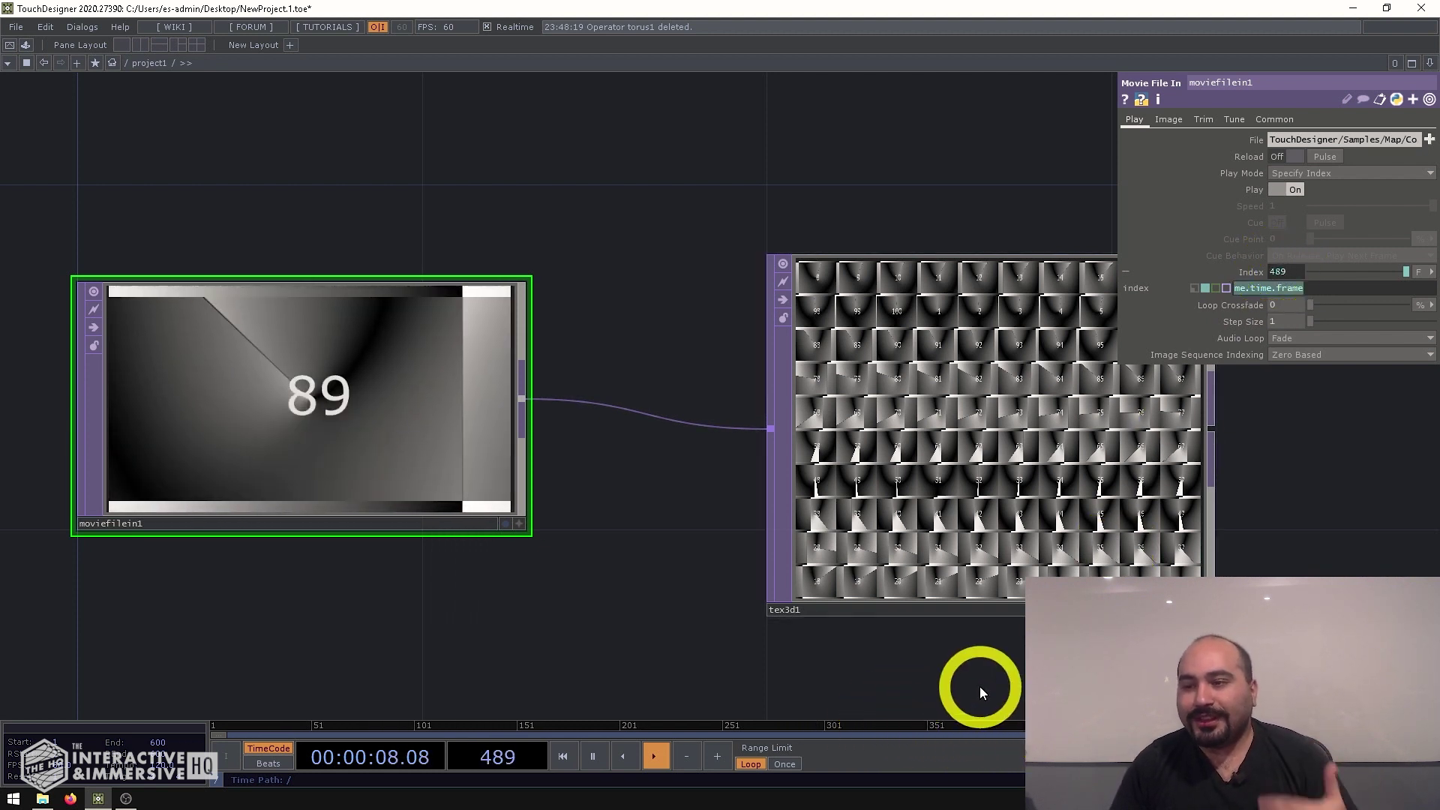
Pulse Pre Fill on tex3d1 so its cache refills with the movie's frames in order.
click(942, 510)
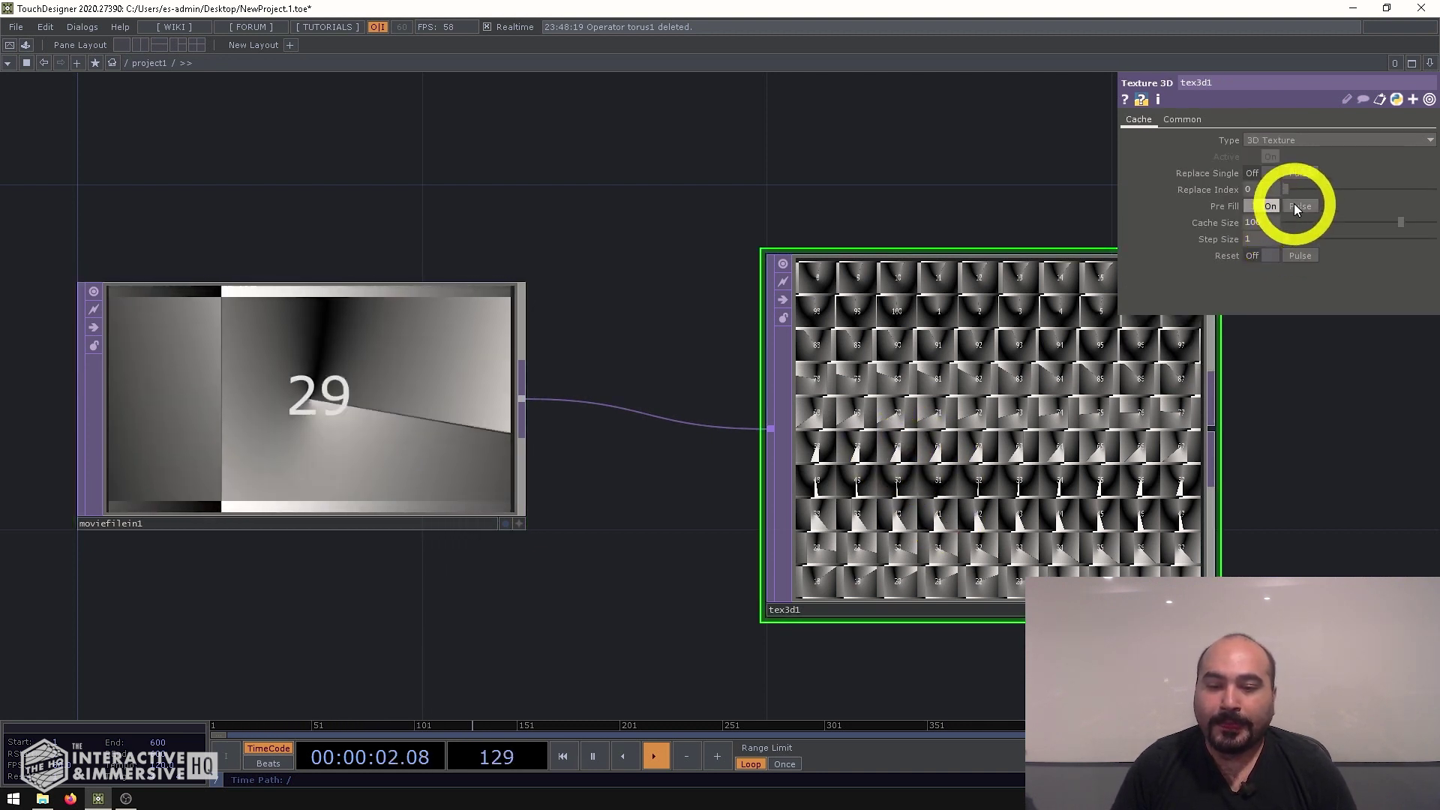
click(1298, 206)
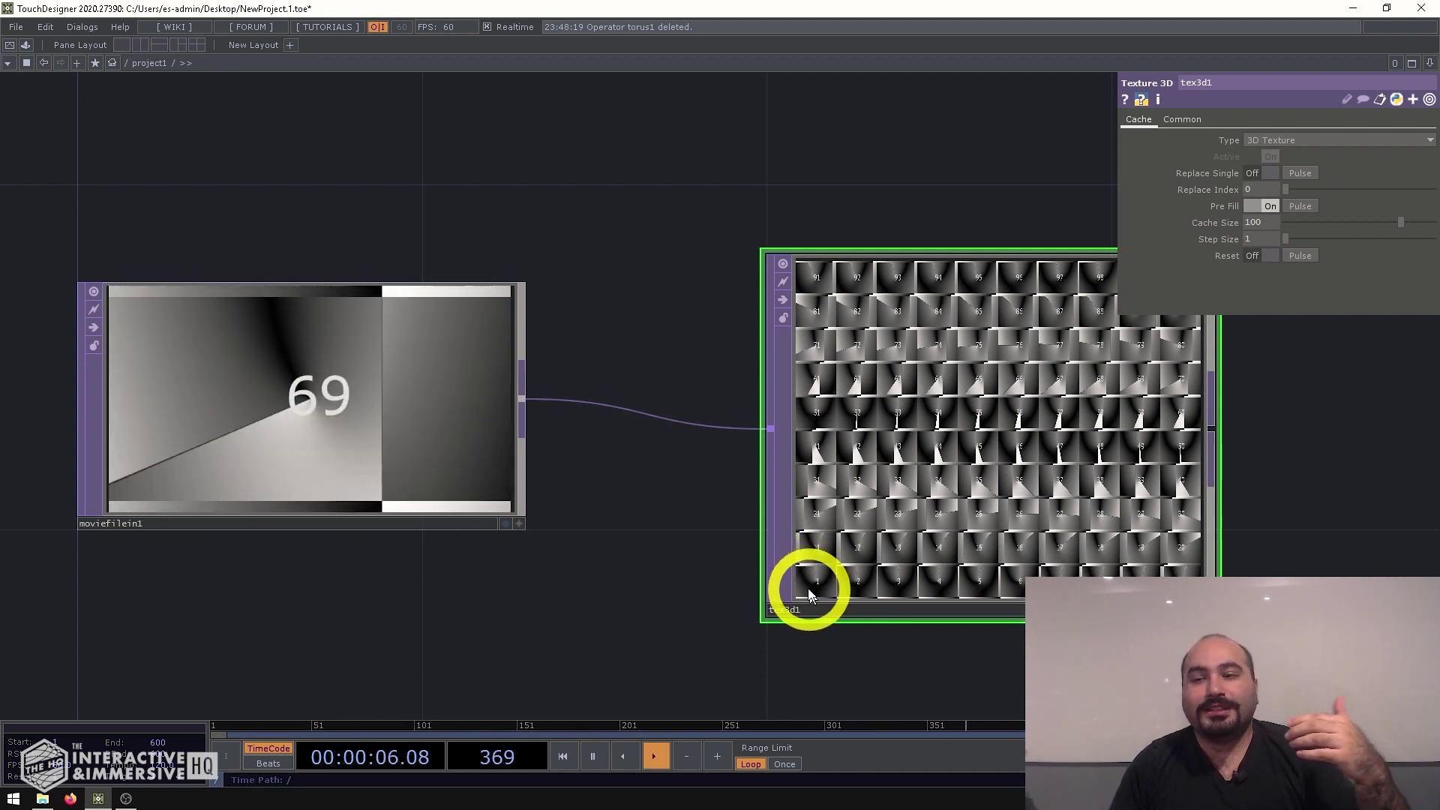
click(427, 427)
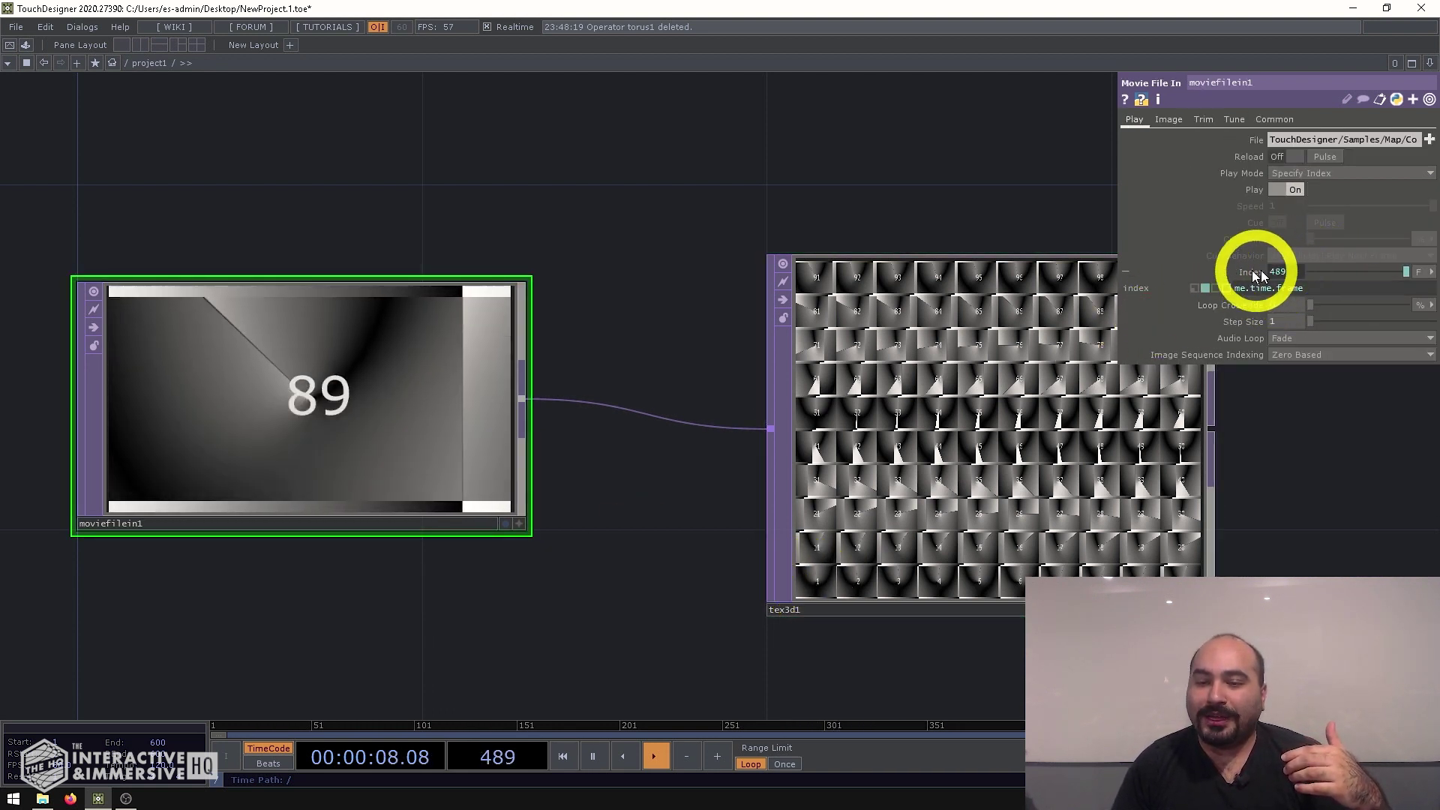
click(896, 596)
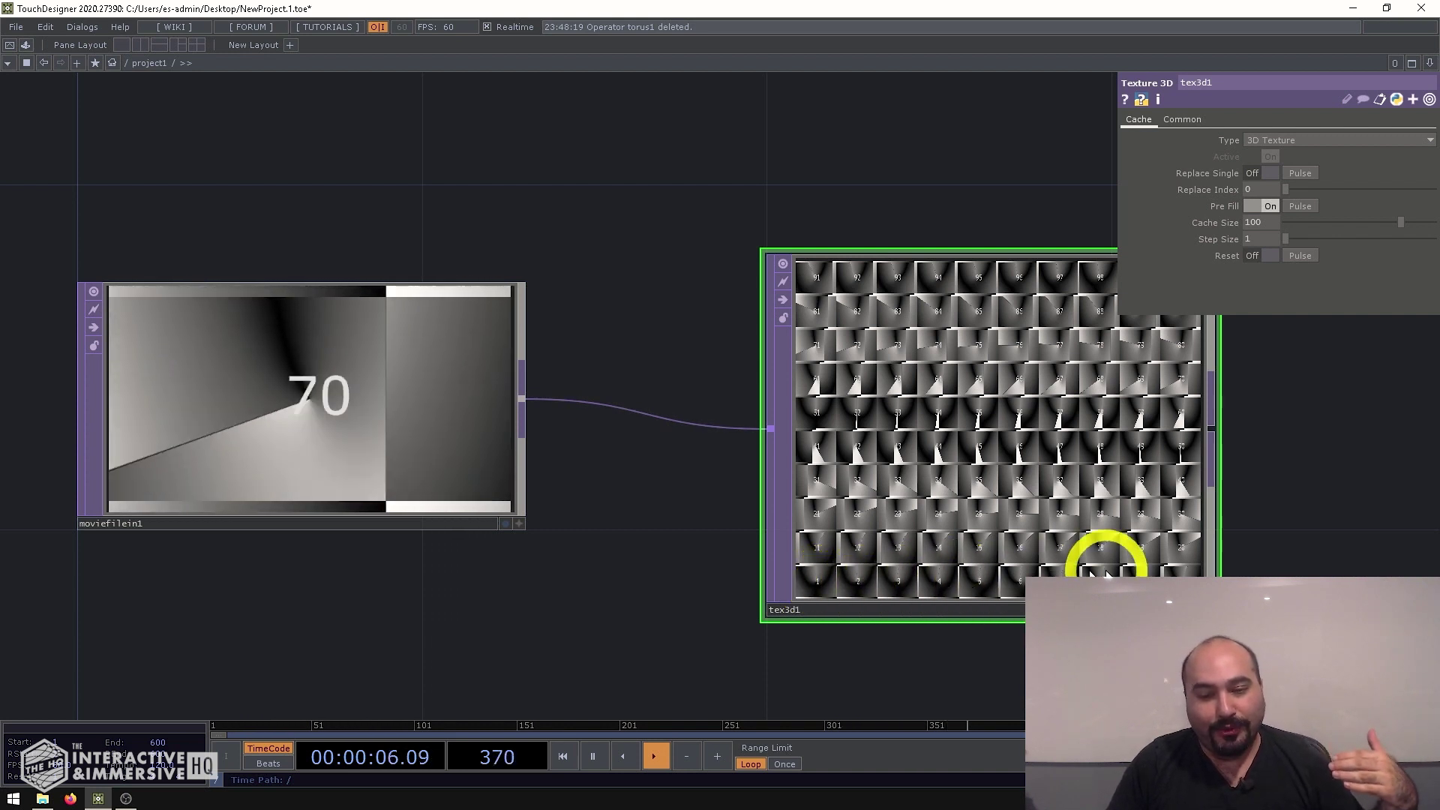
Rearrange the tex3d1 node and recentre the network view on the nodes.
drag(1109, 322, 750, 524)
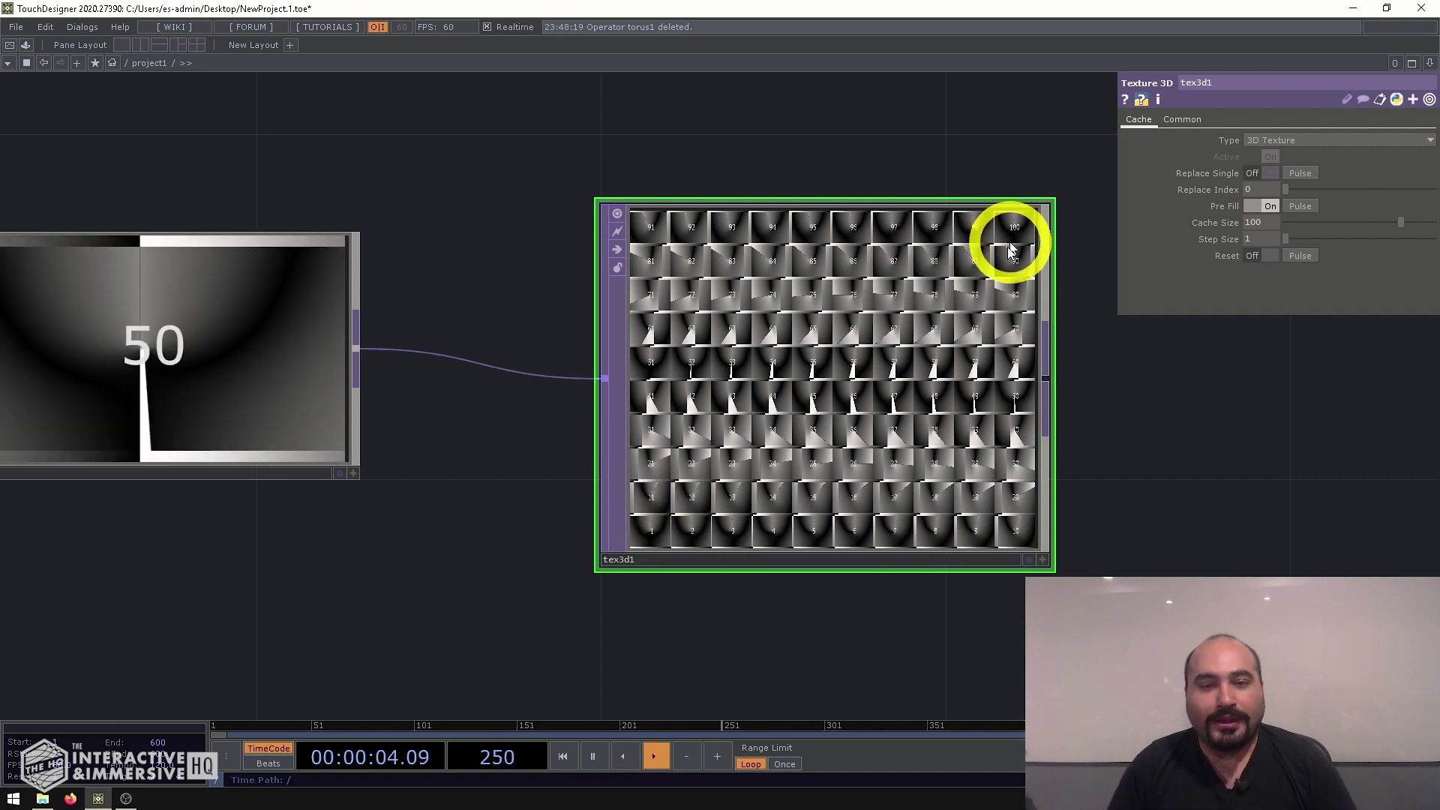
drag(780, 449, 780, 363)
scroll(781, 363, down, 4)
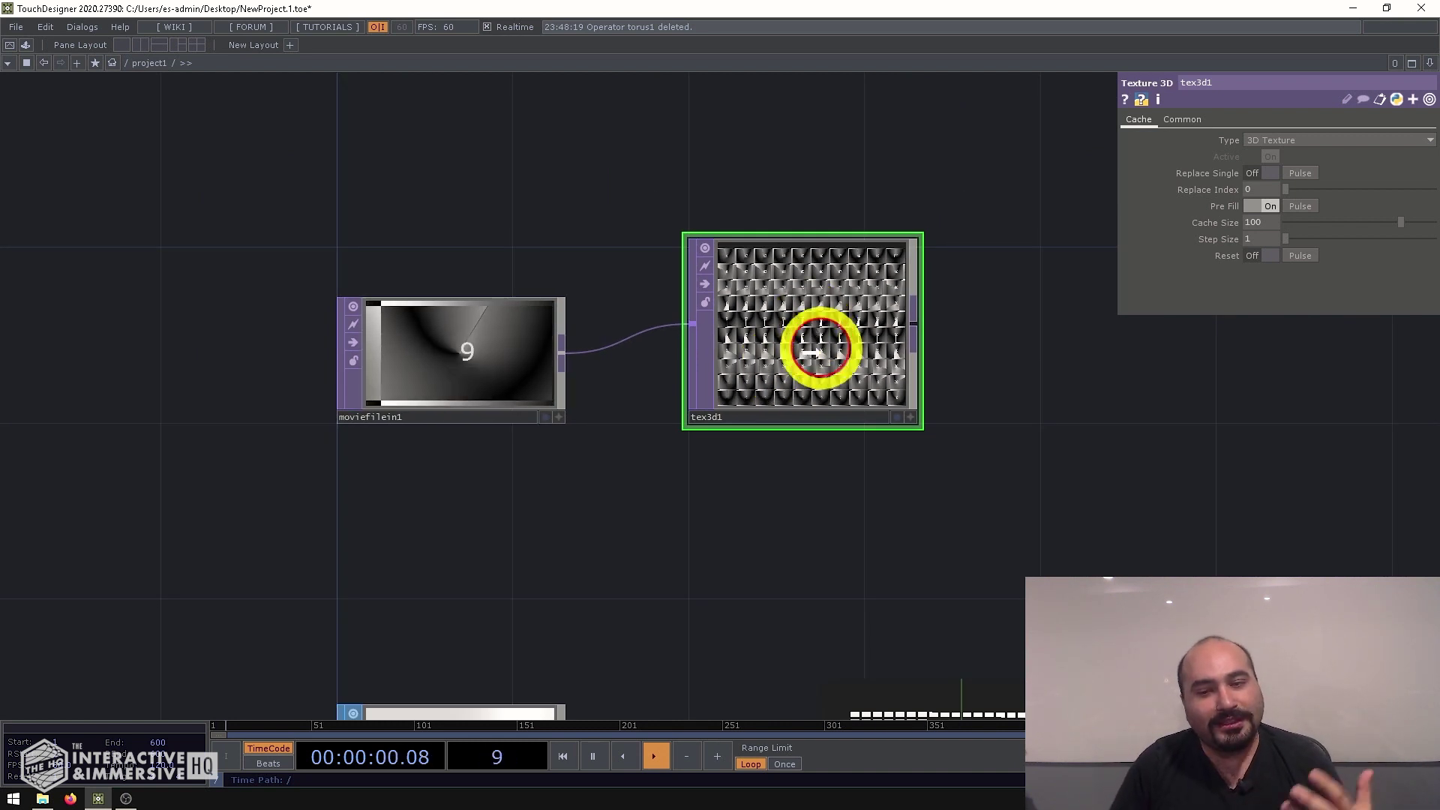
drag(820, 338, 826, 373)
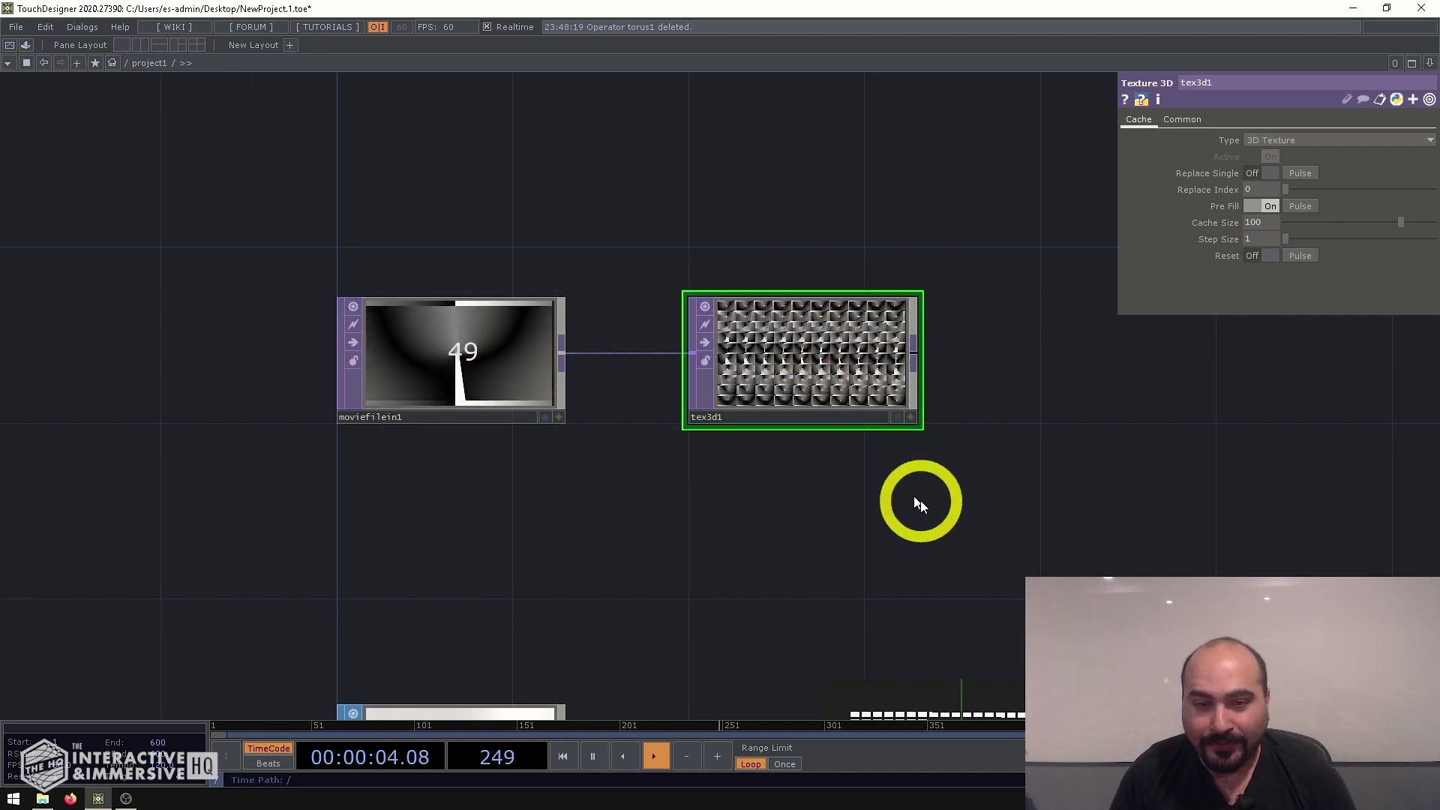
drag(920, 503, 723, 424)
right_drag(722, 424, 306, 257)
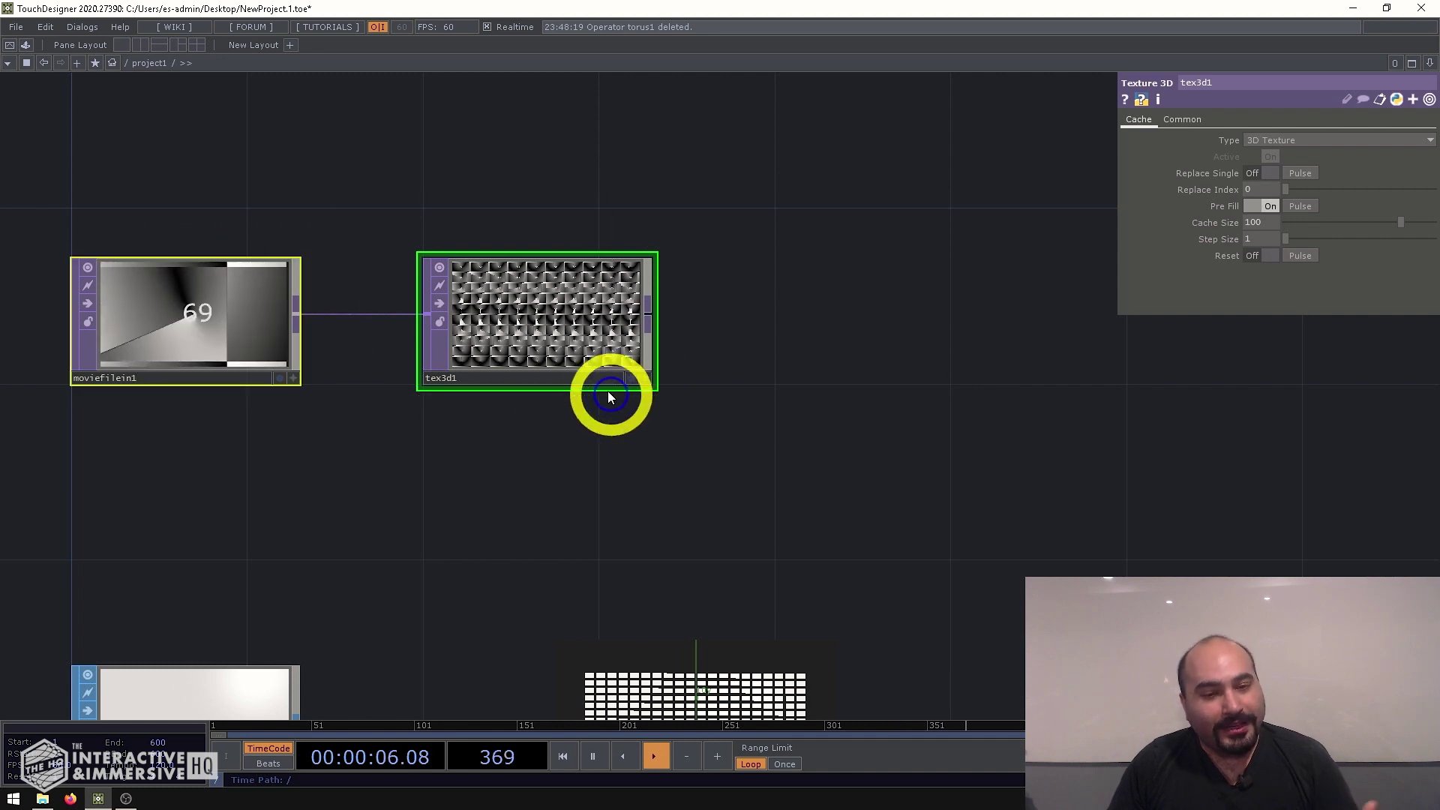
drag(610, 393, 492, 335)
click(568, 477)
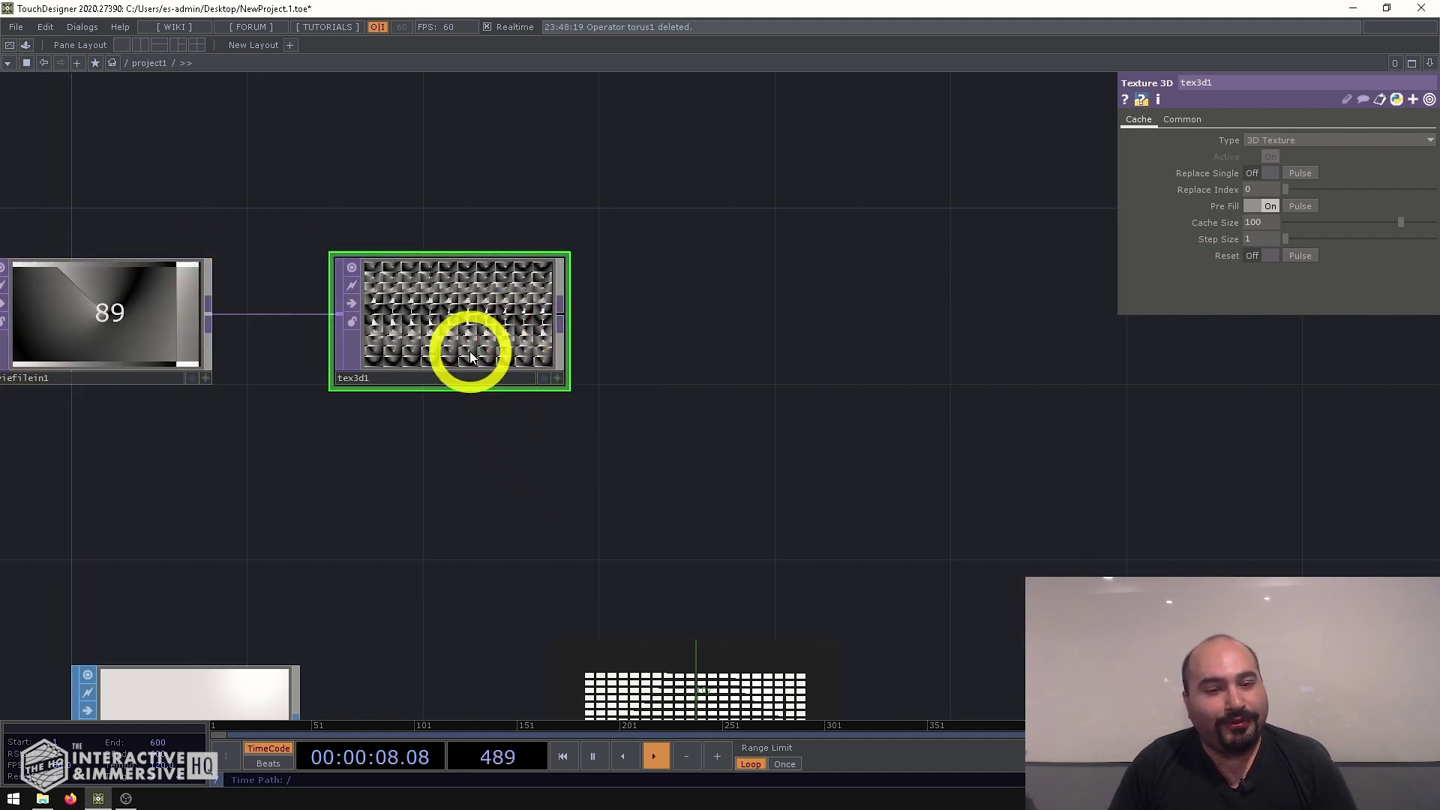
middle_drag(469, 351, 415, 443)
drag(414, 443, 511, 447)
middle_drag(258, 338, 582, 264)
scroll(598, 289, up, 4)
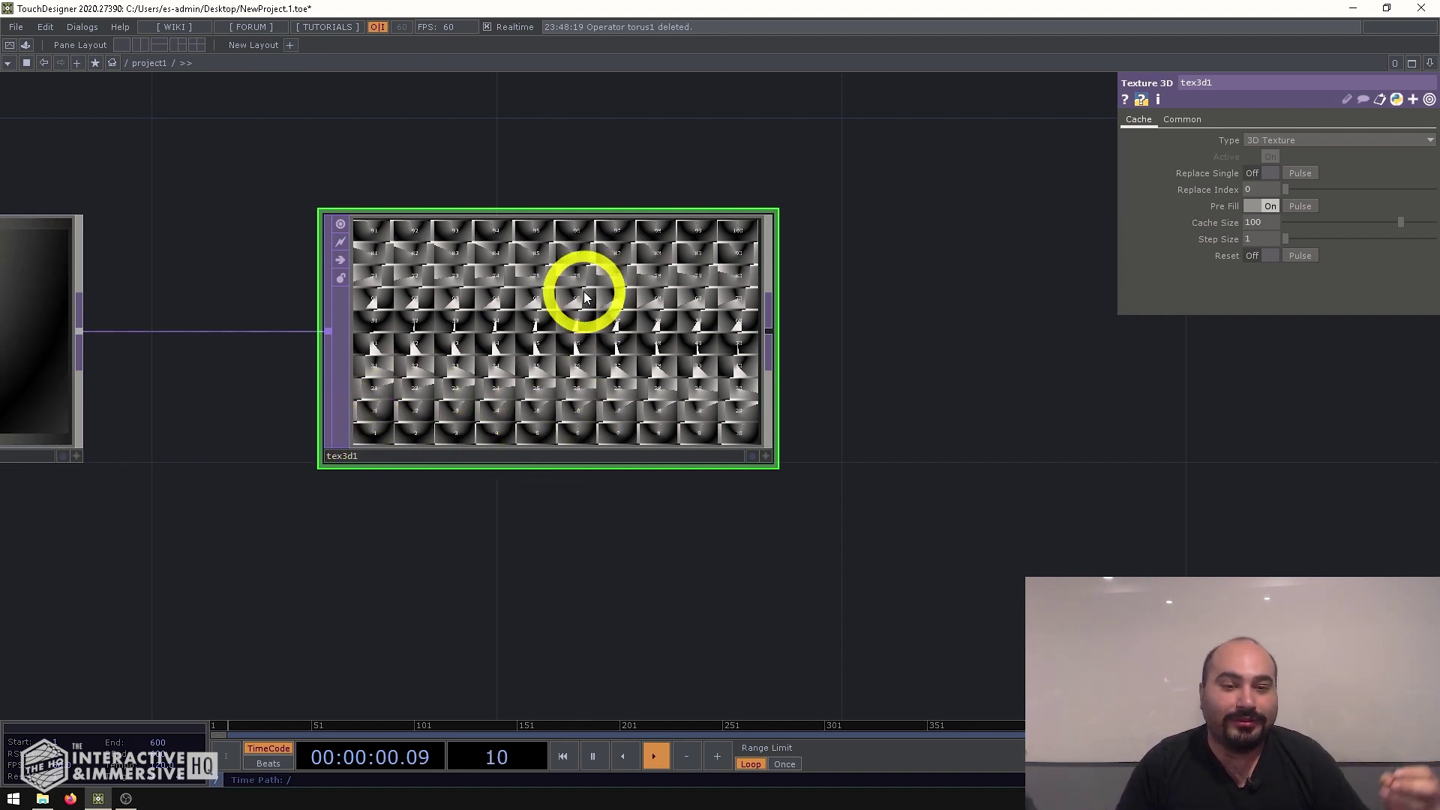
scroll(404, 404, up, 3)
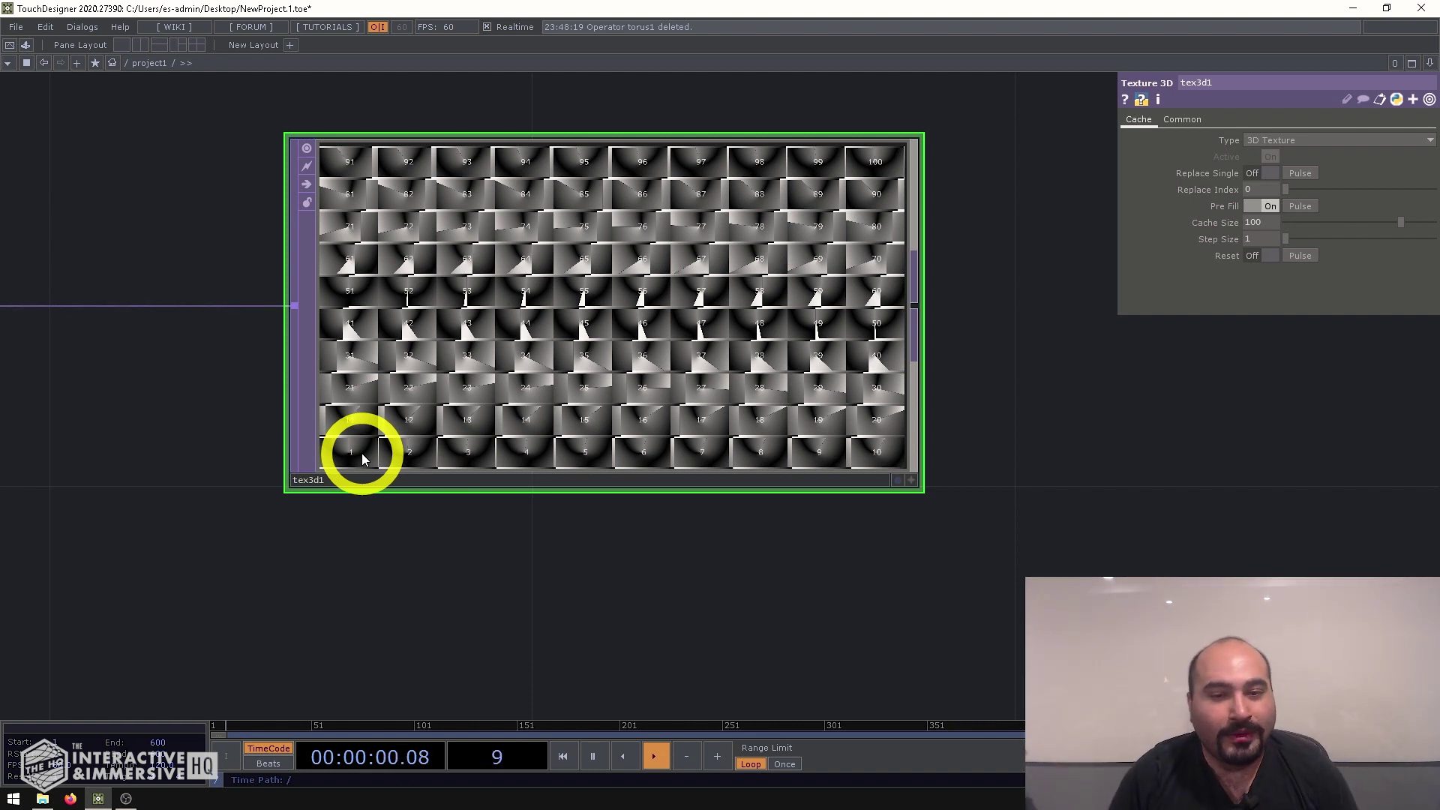
scroll(362, 453, down, 3)
Add a Null TOP, null1, after tex3d1.
right_click(641, 366)
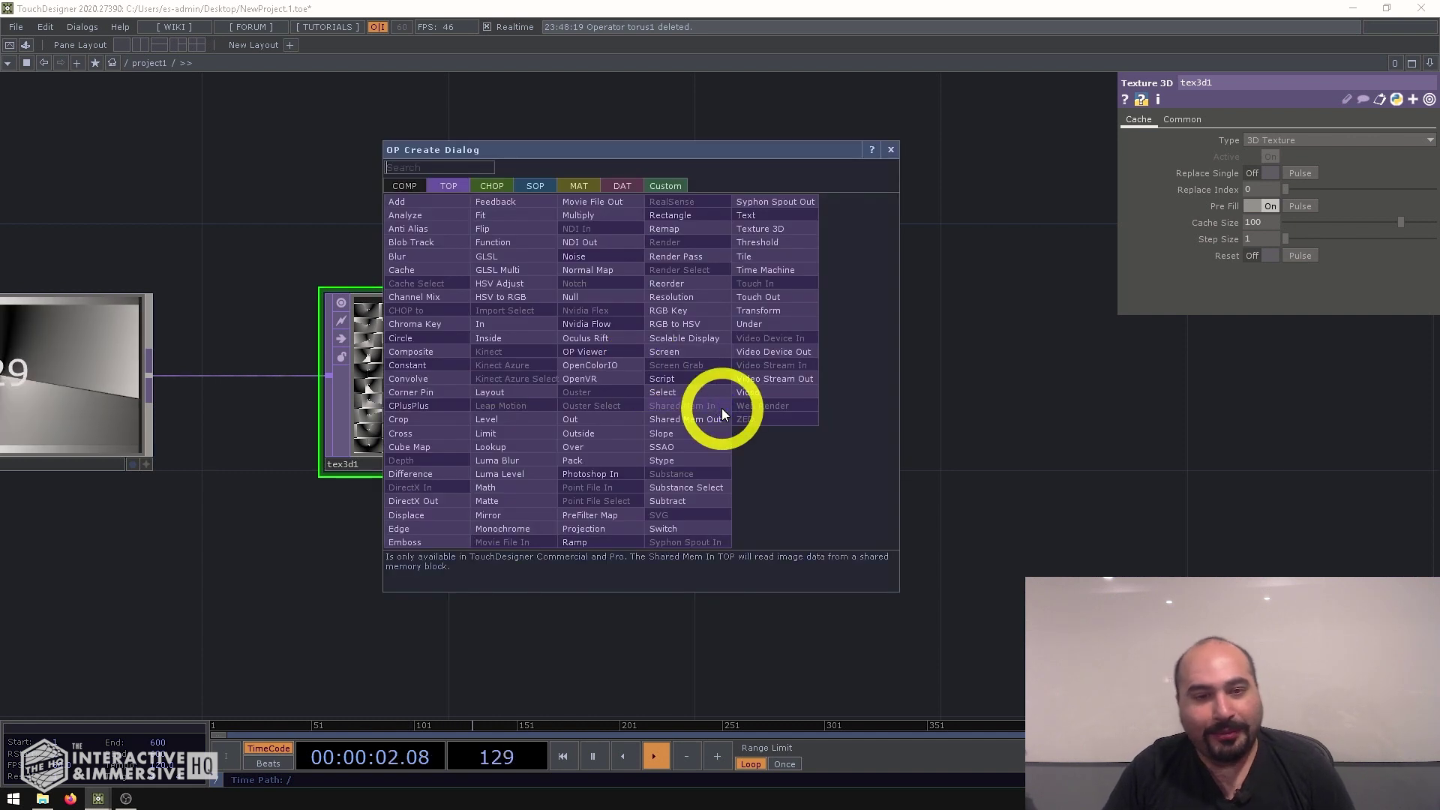
click(579, 306)
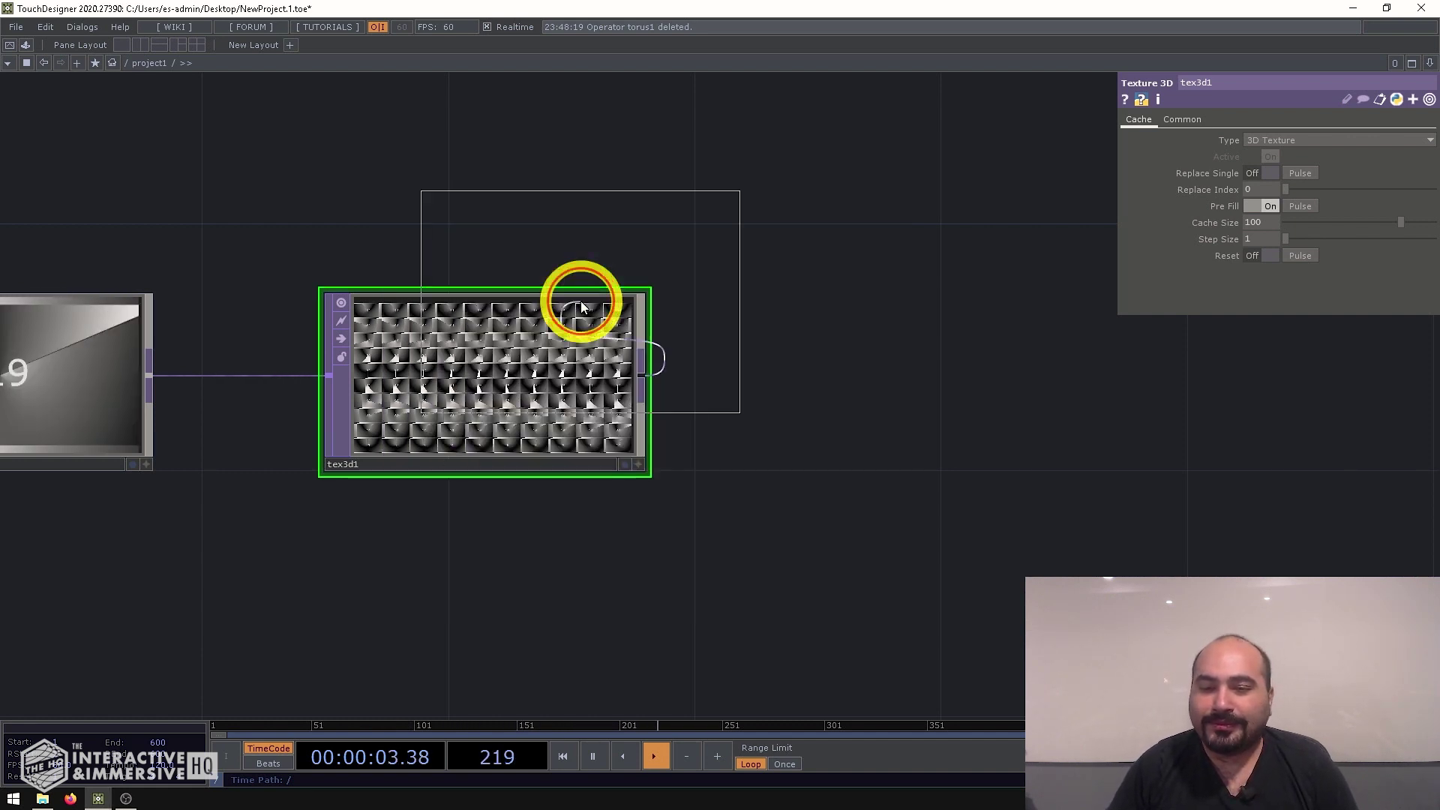
click(873, 379)
drag(884, 547, 801, 257)
scroll(755, 285, down, 2)
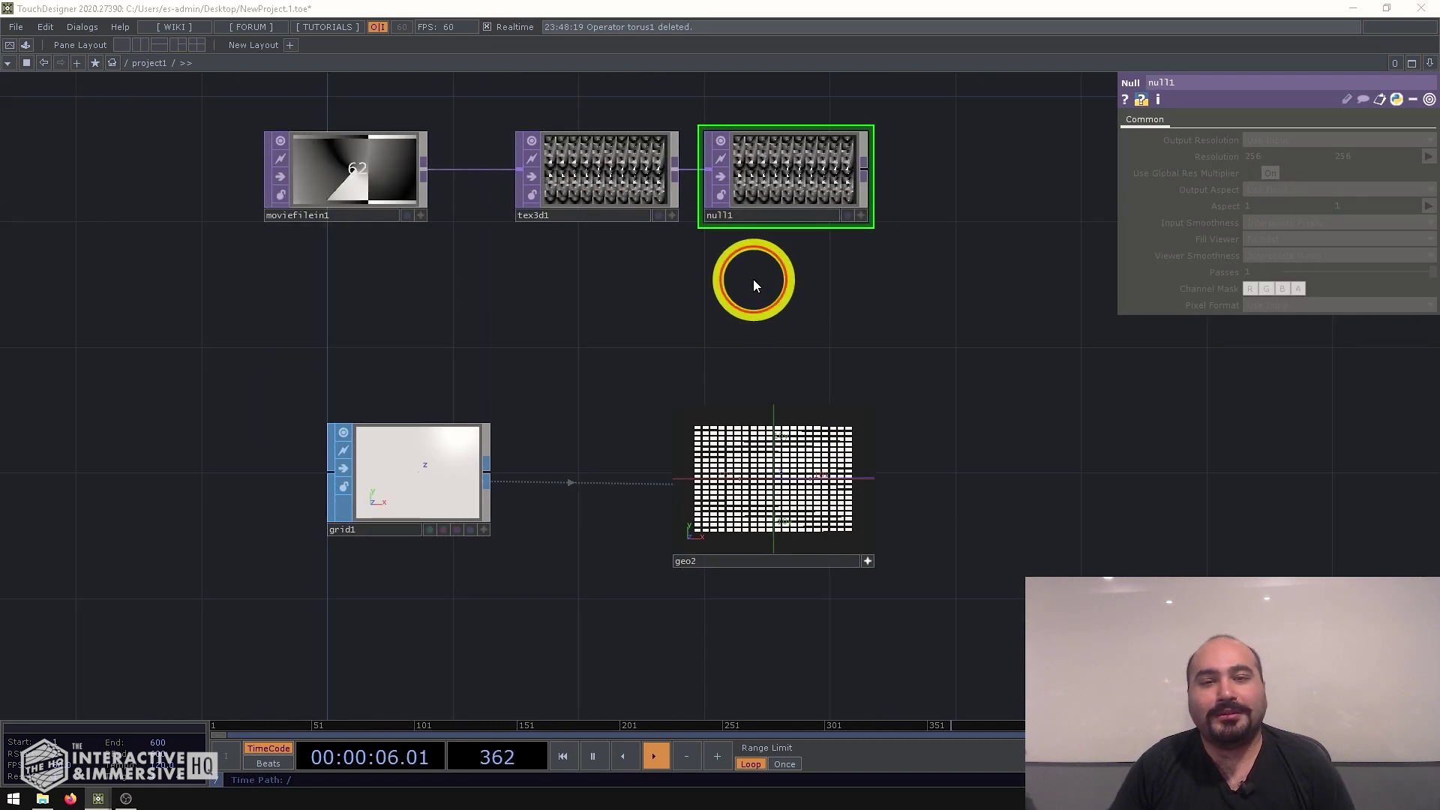
Add a Constant MAT, constant1, below null1.
key(Tab)
click(676, 100)
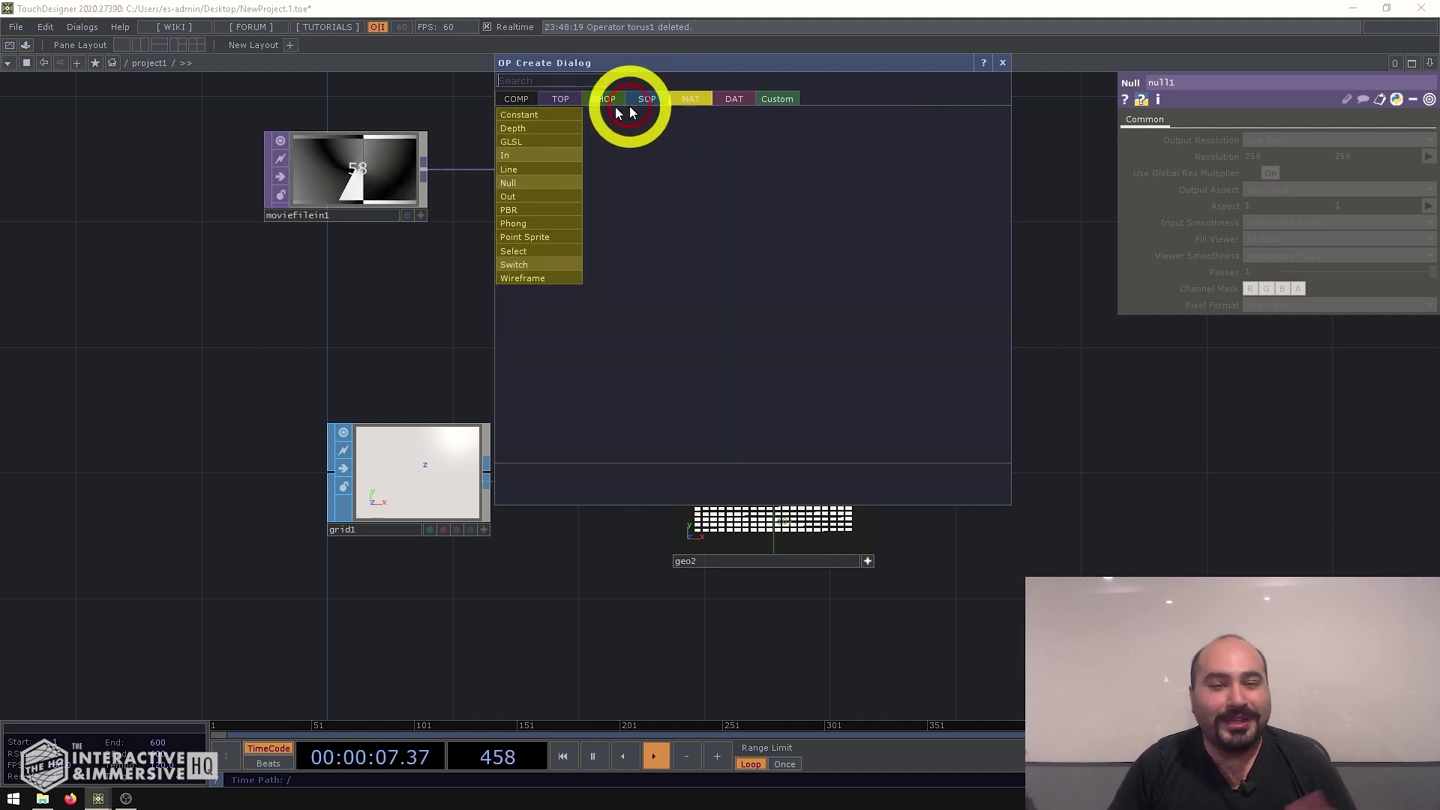
click(555, 115)
click(780, 299)
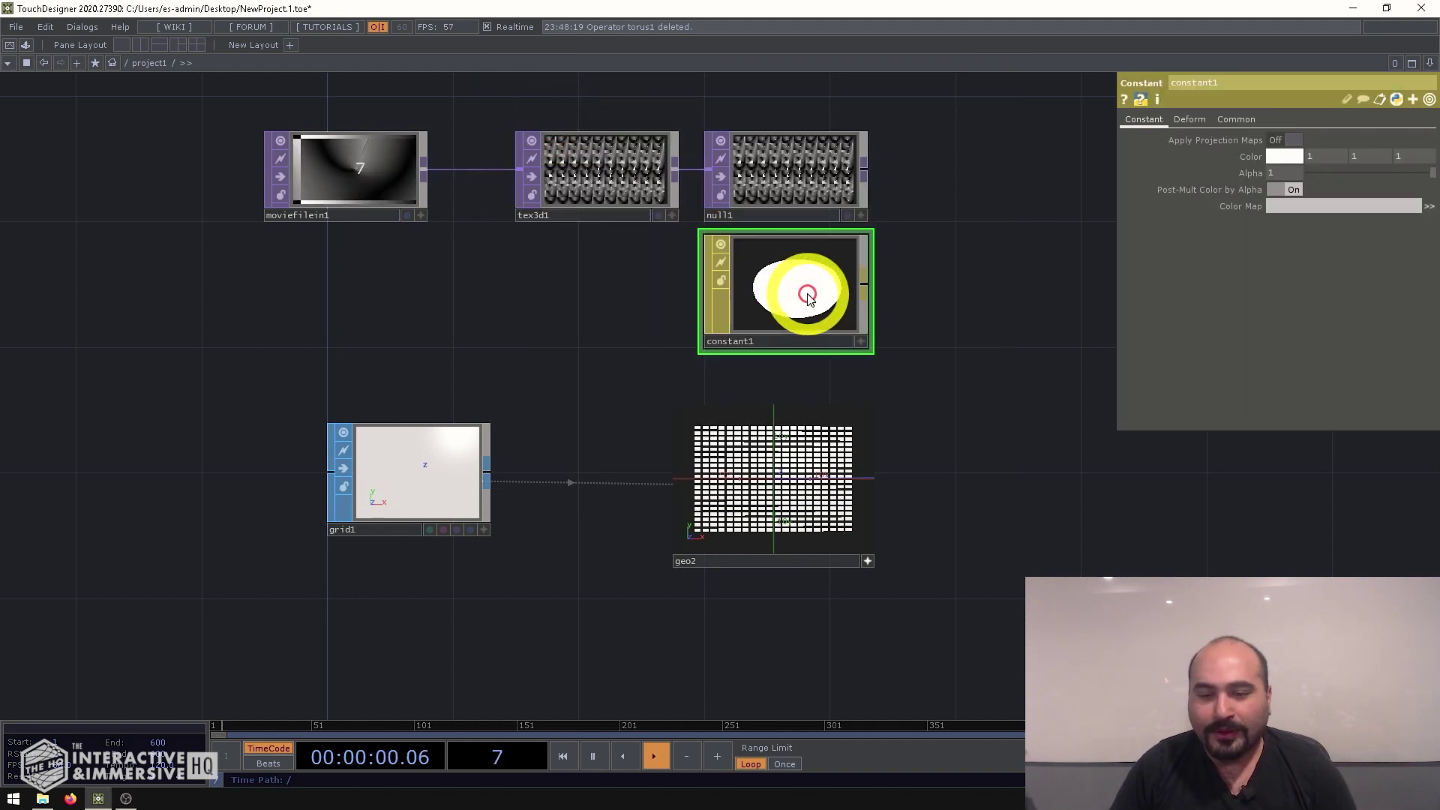
scroll(814, 295, up, 2)
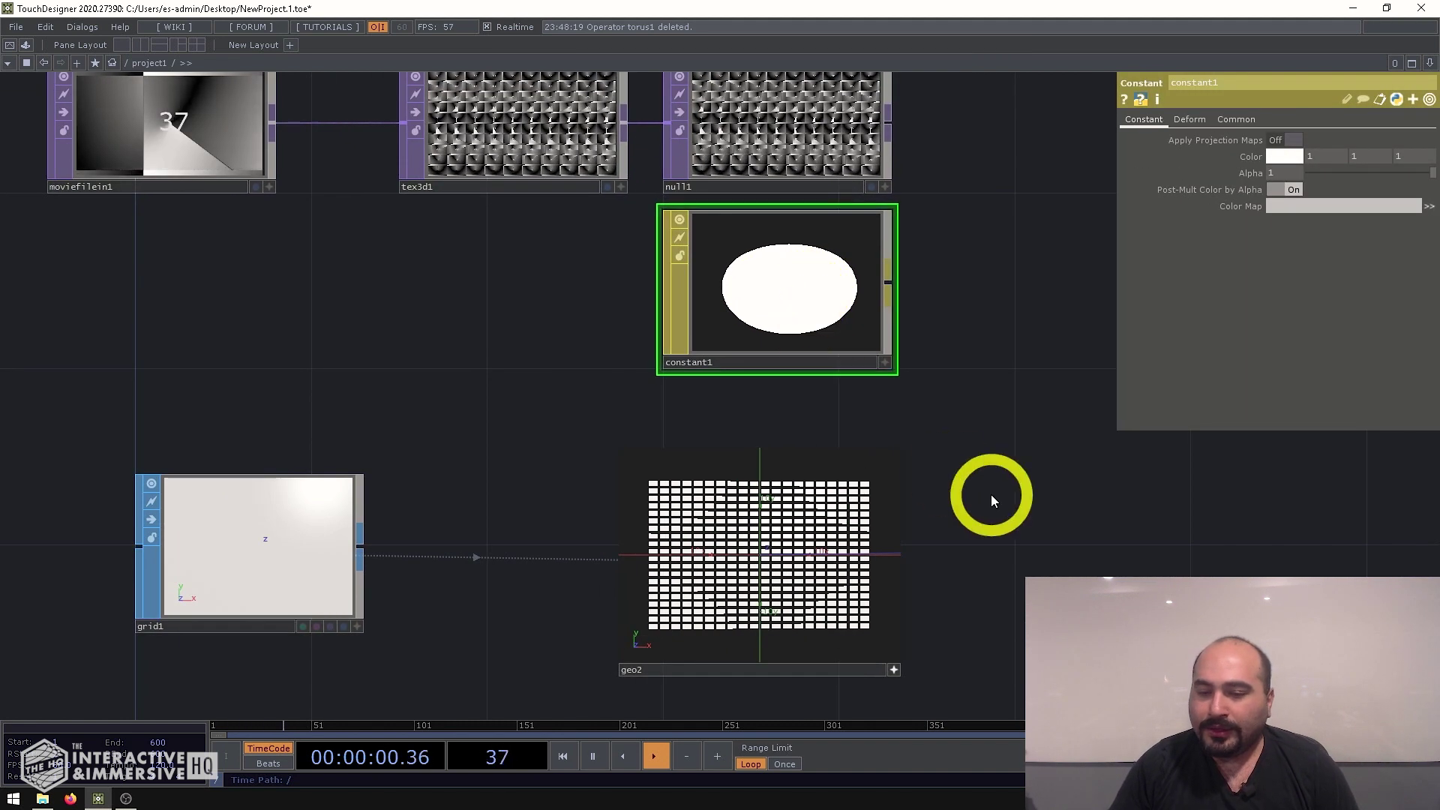
Assign constant1 as geo2's Material on its Render page.
click(893, 670)
click(794, 524)
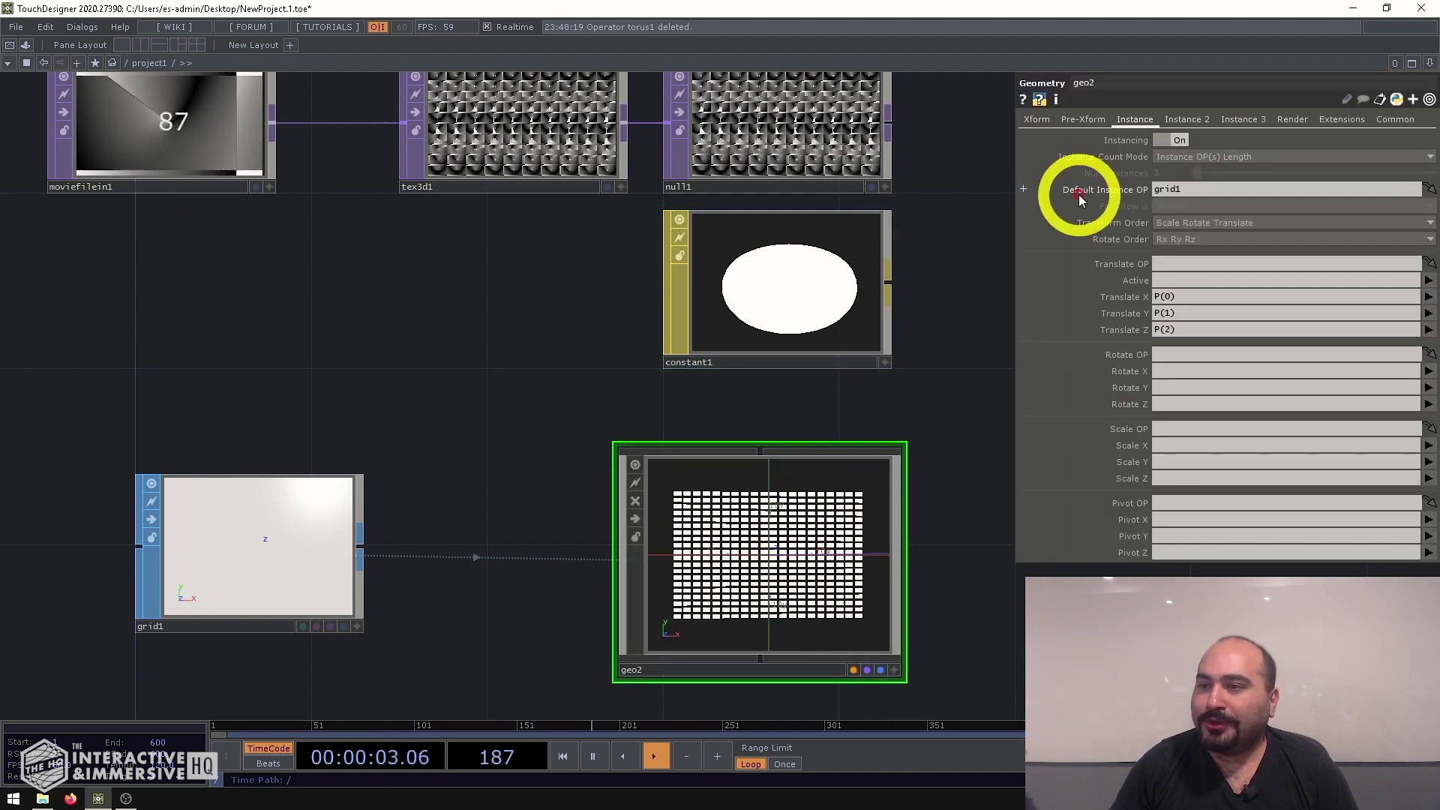
click(1292, 118)
drag(770, 295, 1213, 144)
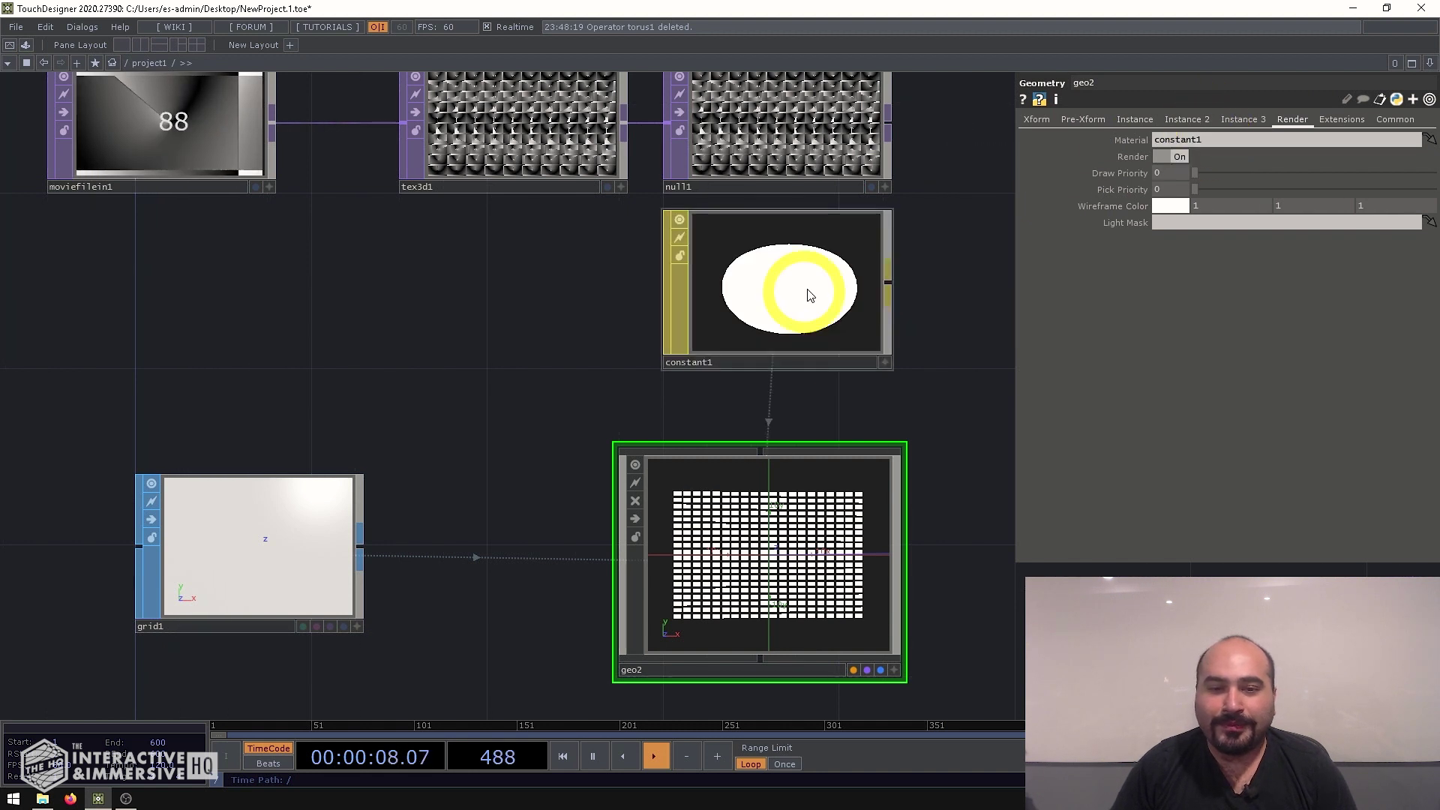
Set null1 as constant1's Color Map.
scroll(810, 290, up, 5)
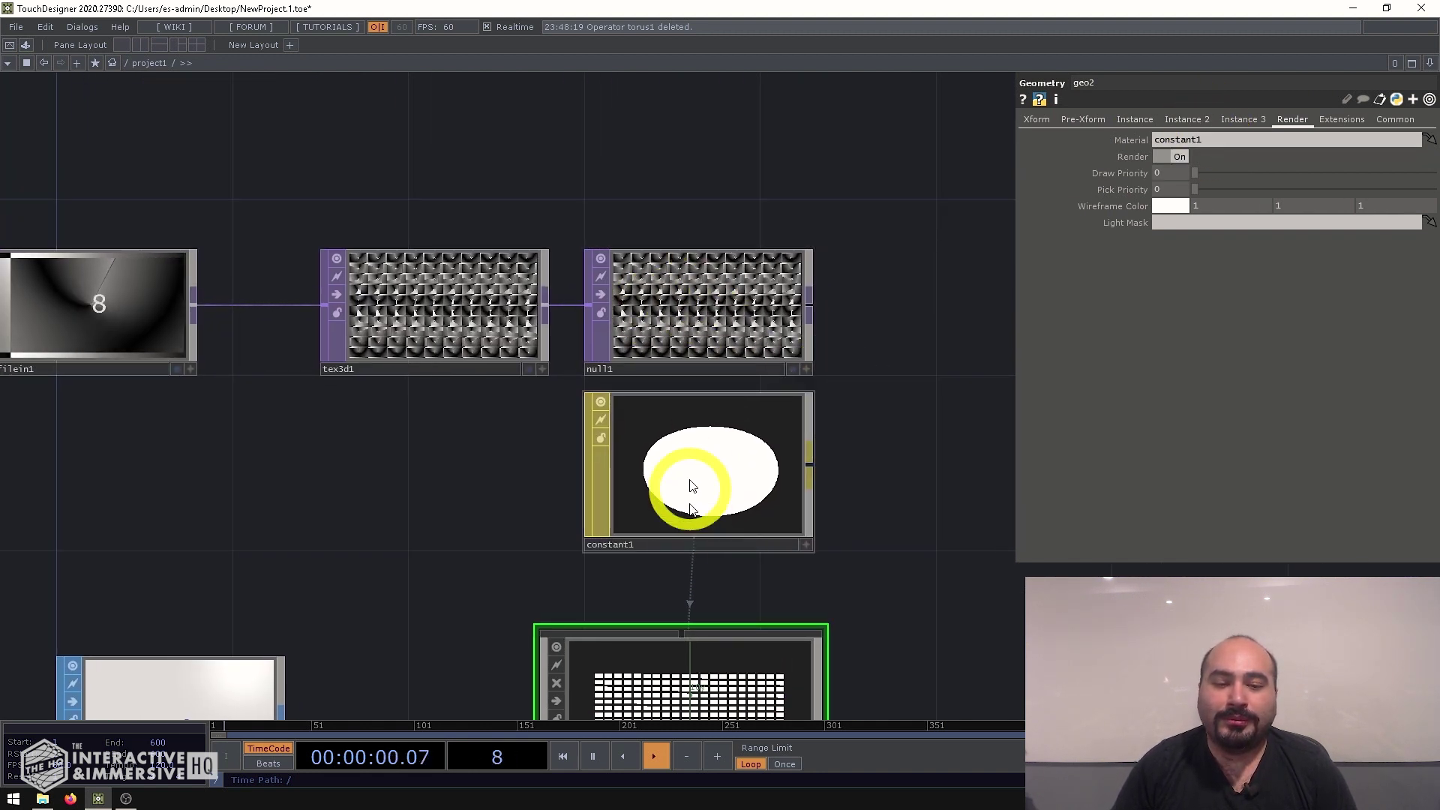
click(705, 443)
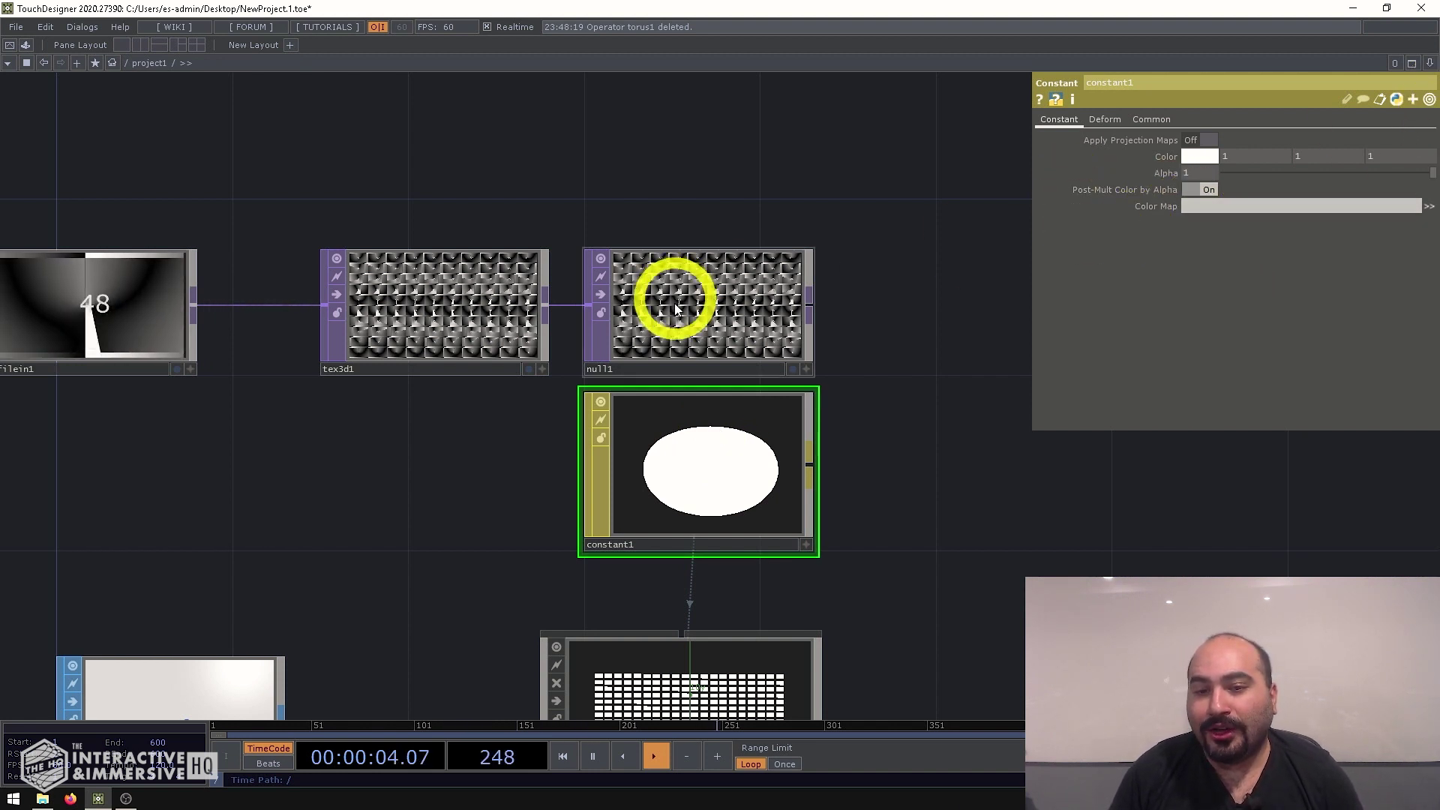
drag(667, 289, 1215, 200)
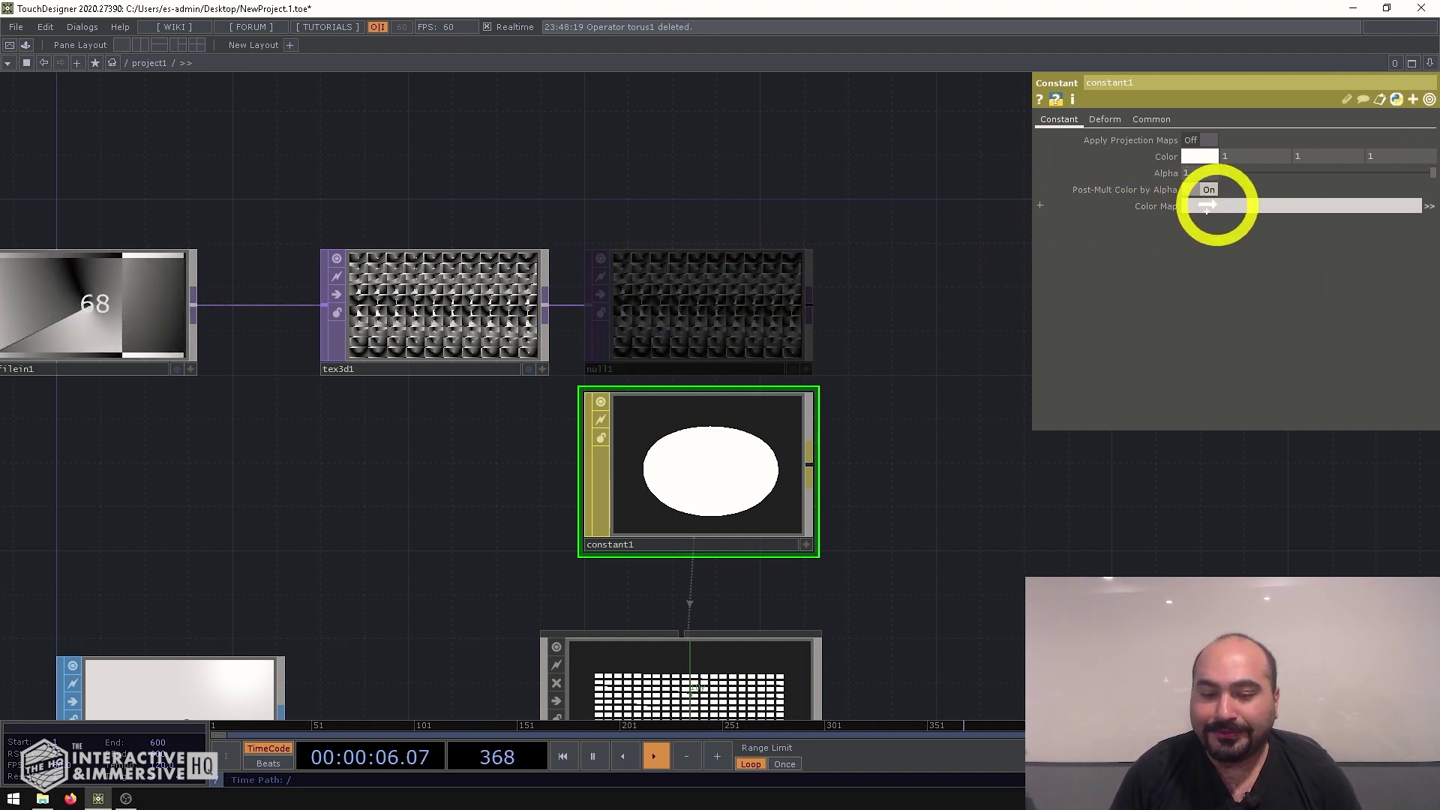
drag(875, 573, 913, 263)
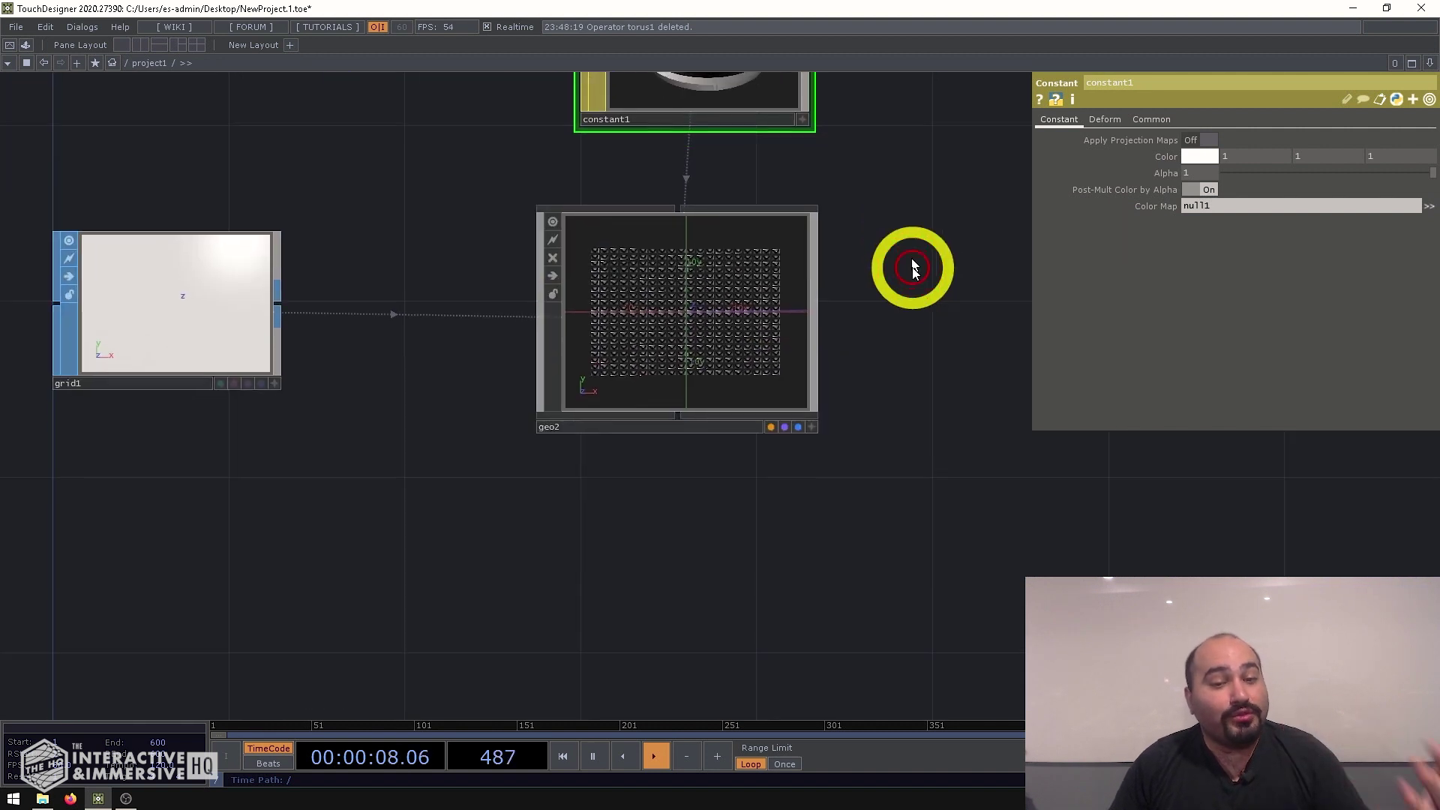
scroll(750, 270, up, 5)
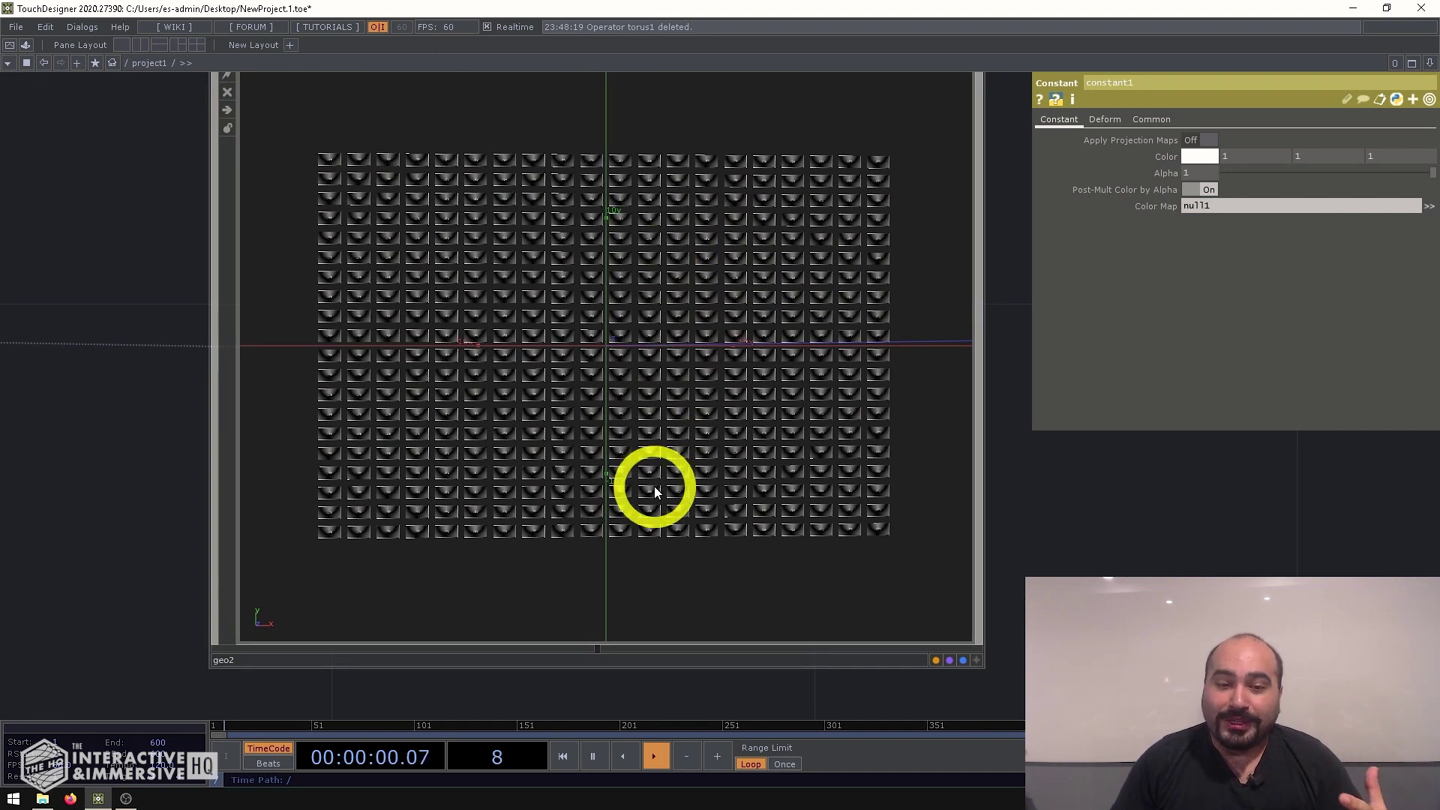
scroll(655, 491, up, 4)
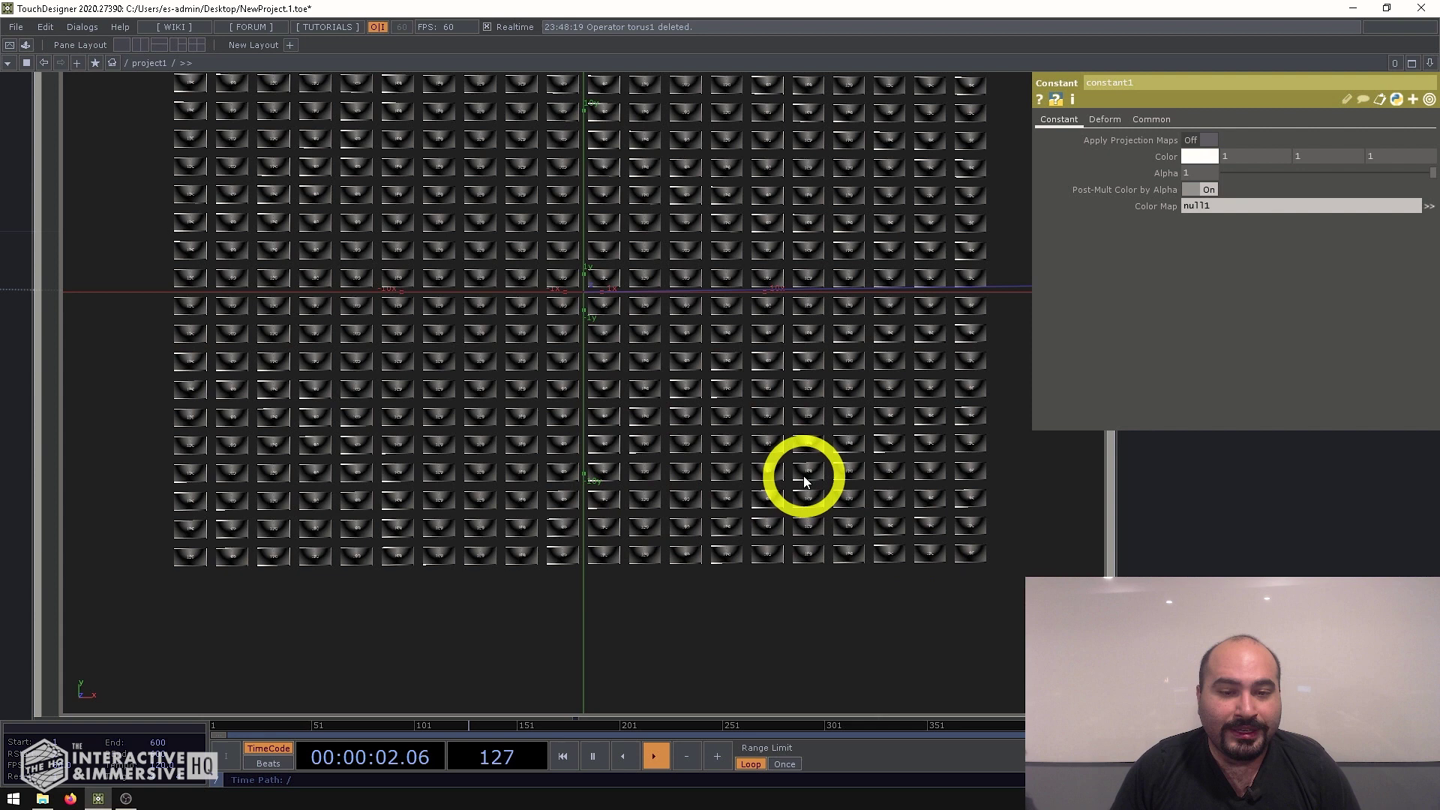
middle_drag(563, 338, 534, 344)
scroll(538, 346, down, 5)
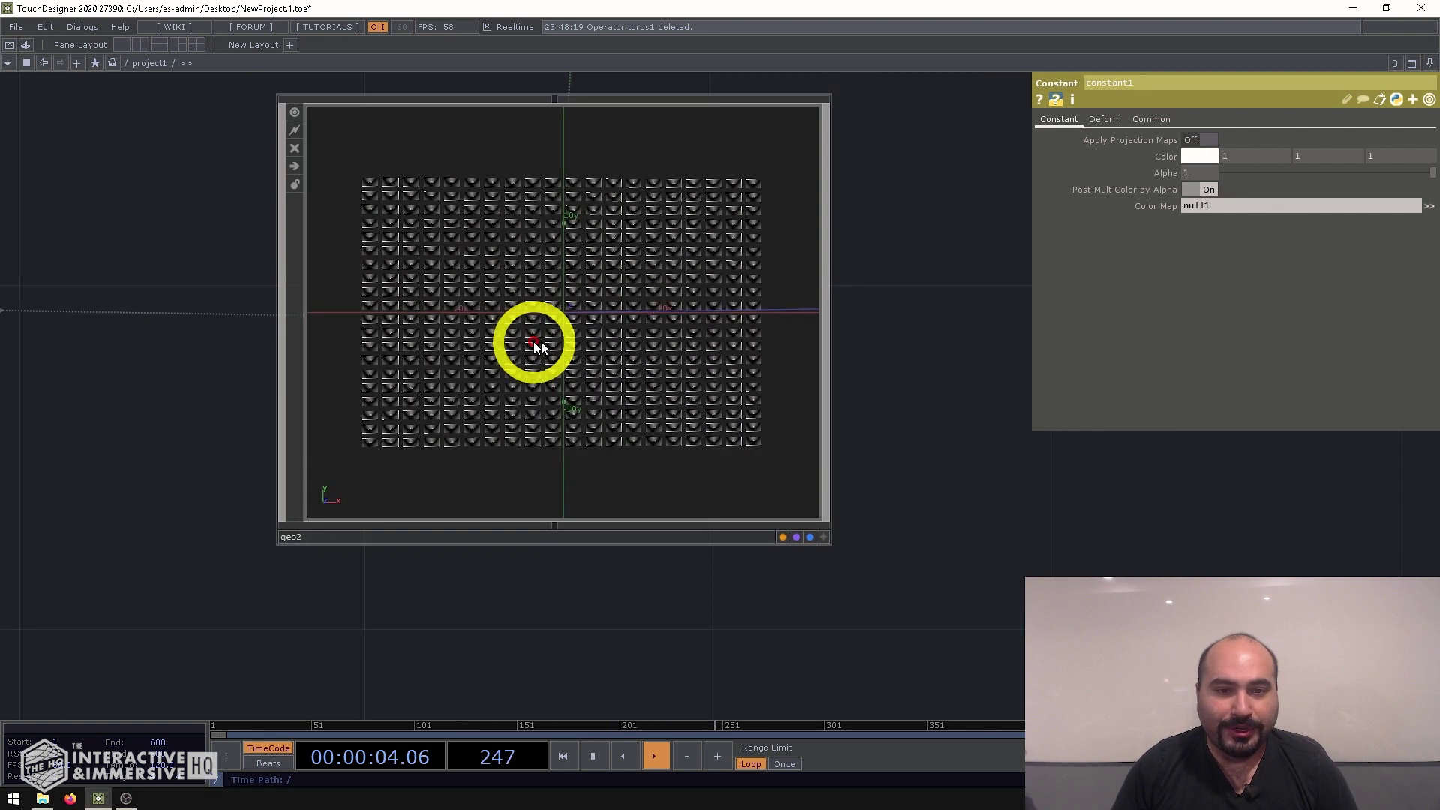
click(538, 346)
scroll(525, 300, up, 5)
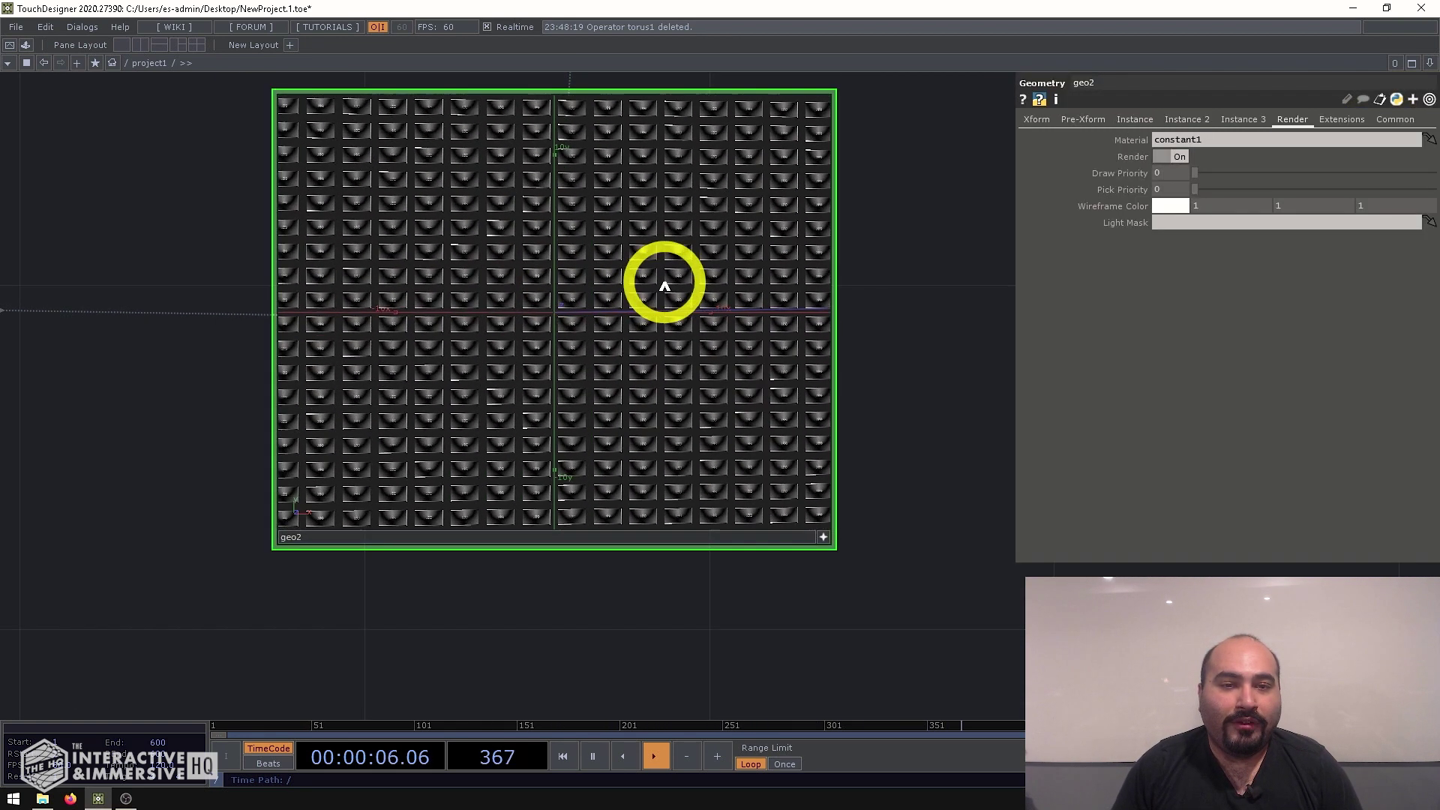
drag(664, 286, 616, 287)
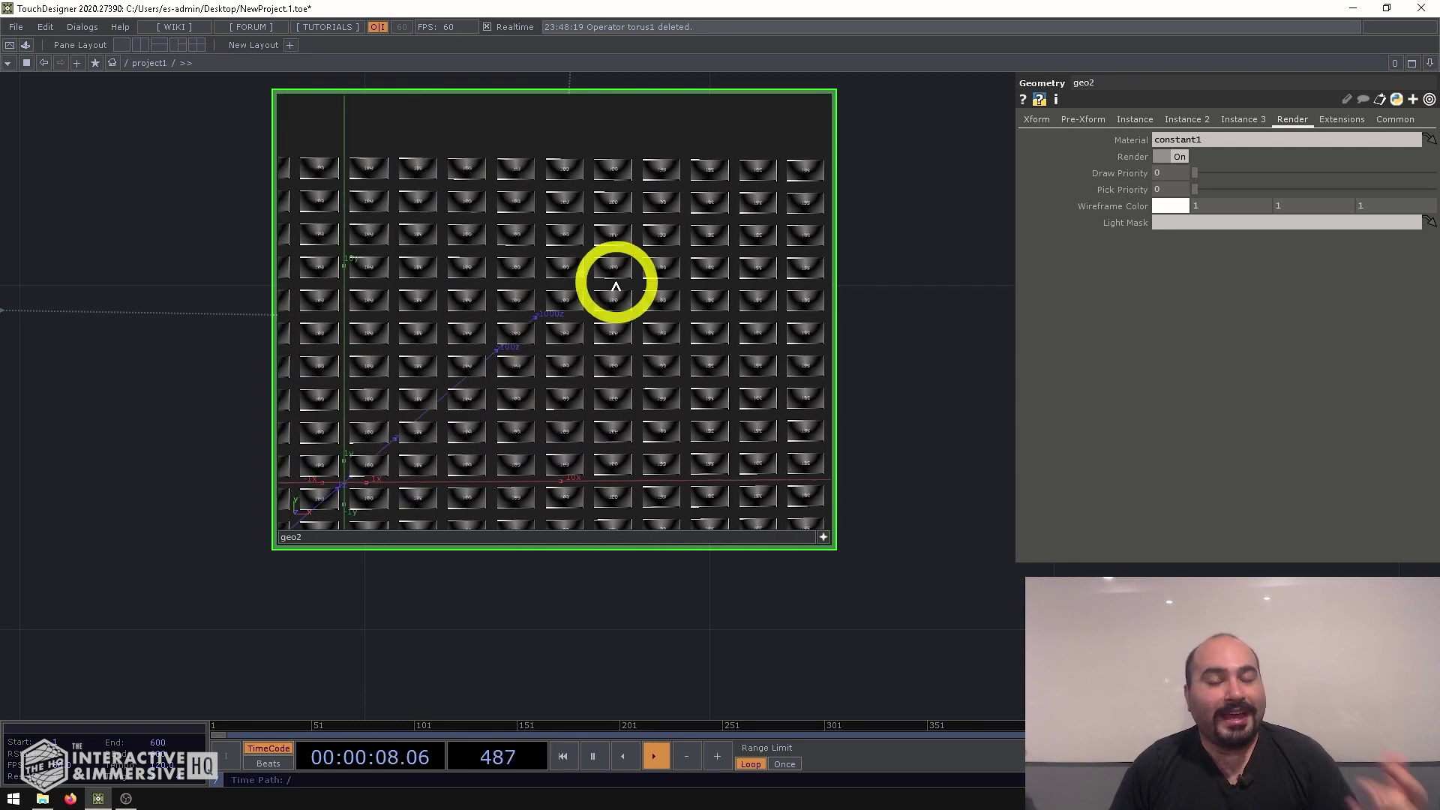
drag(892, 238, 908, 589)
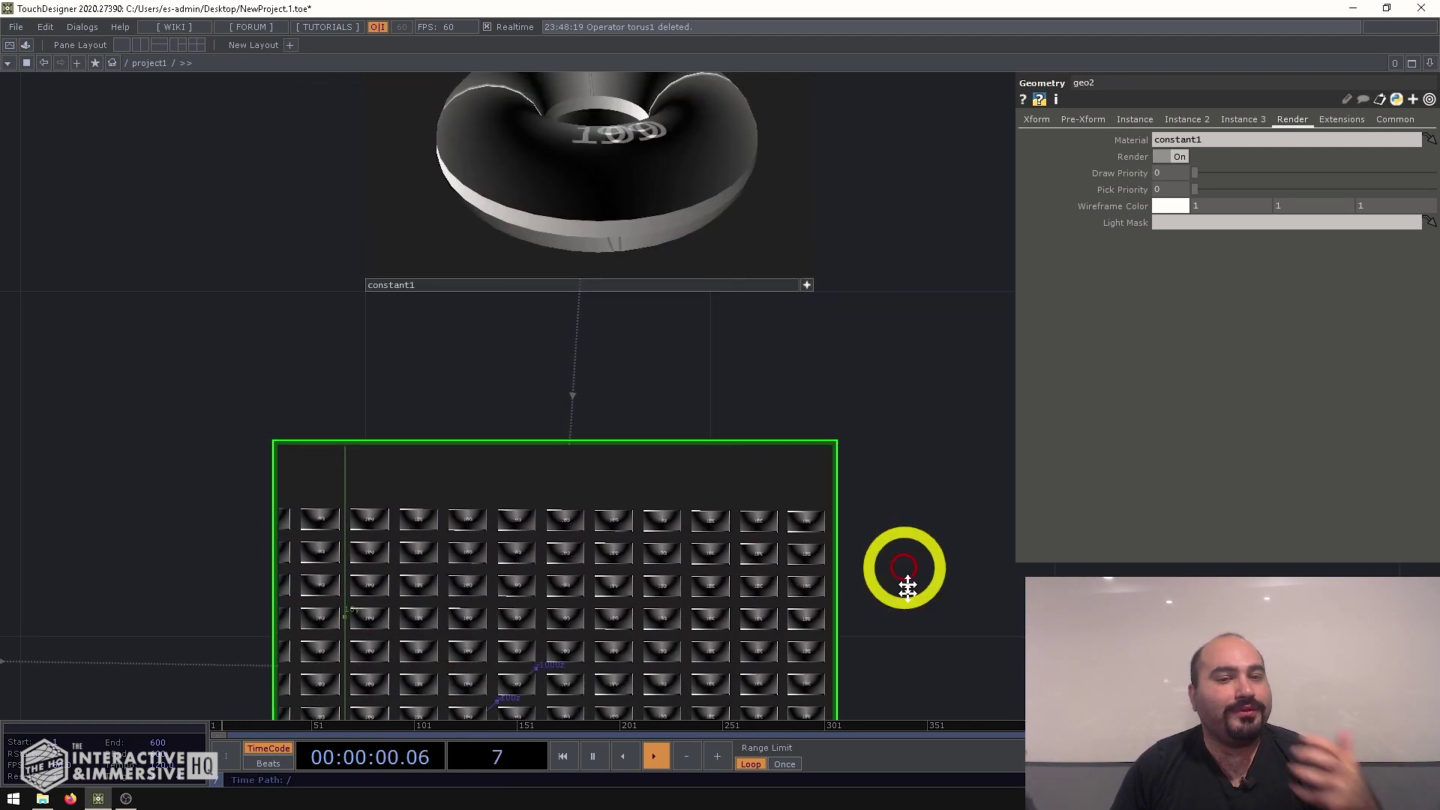
scroll(588, 418, down, 5)
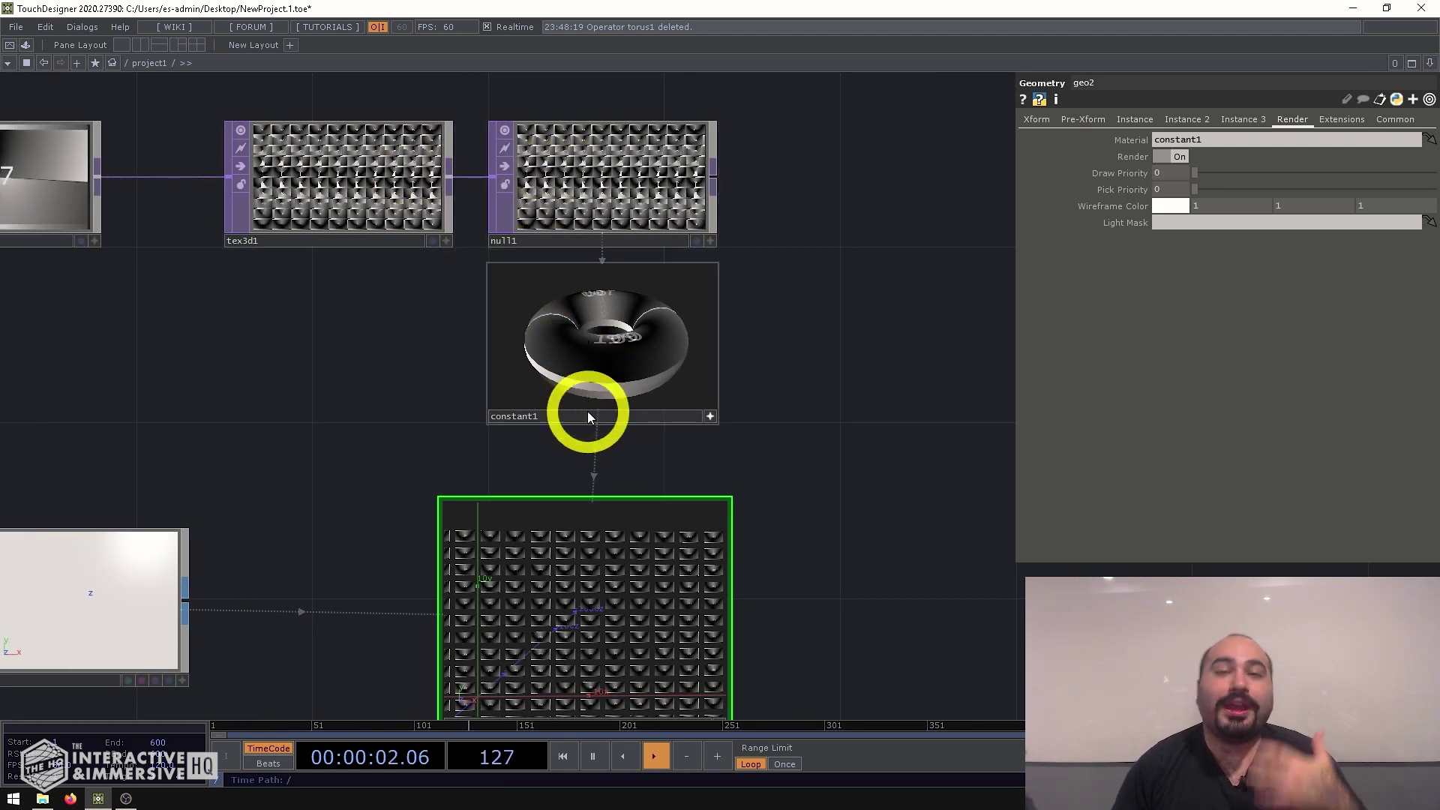
drag(747, 390, 748, 201)
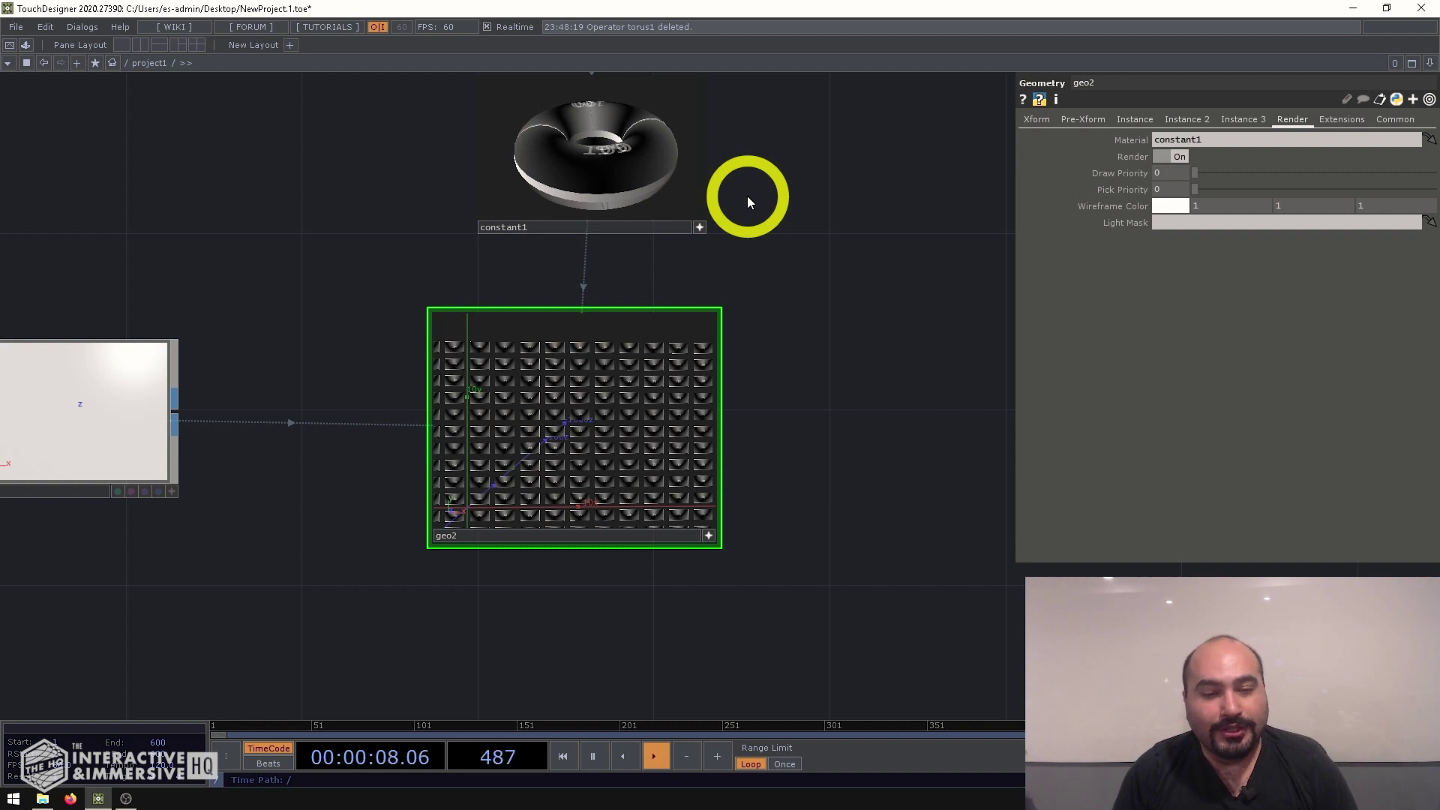
drag(812, 581, 779, 453)
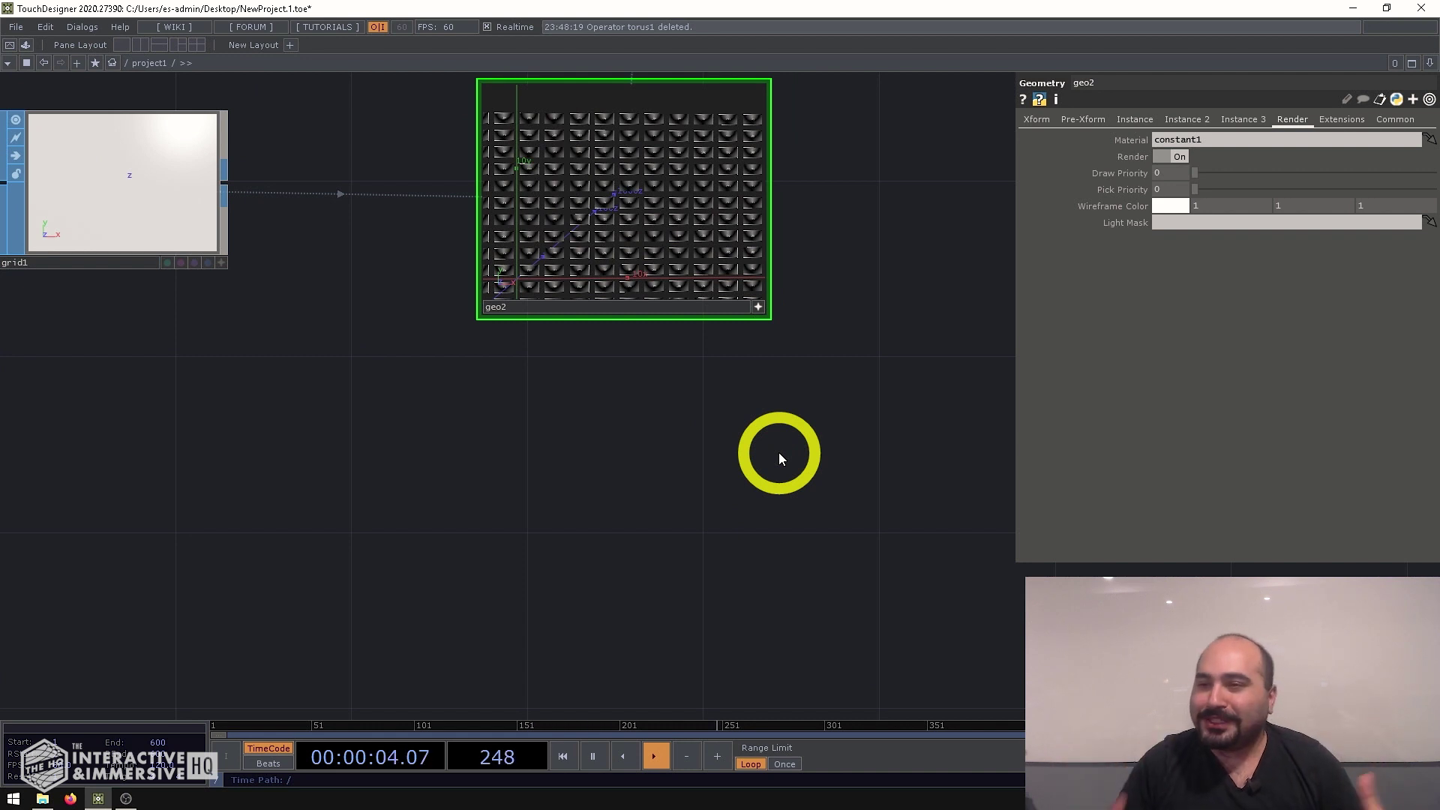
drag(615, 514, 747, 503)
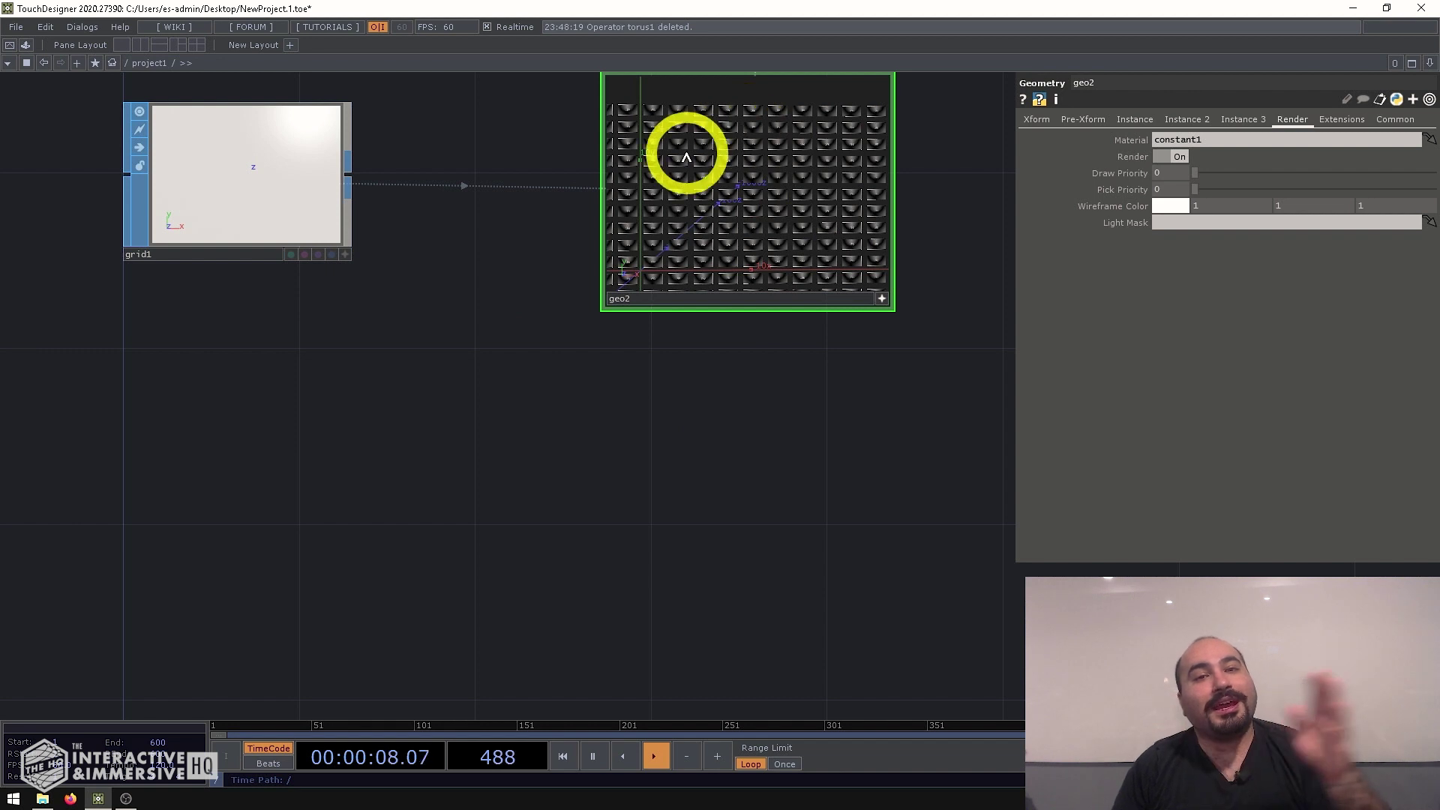
drag(678, 156, 760, 183)
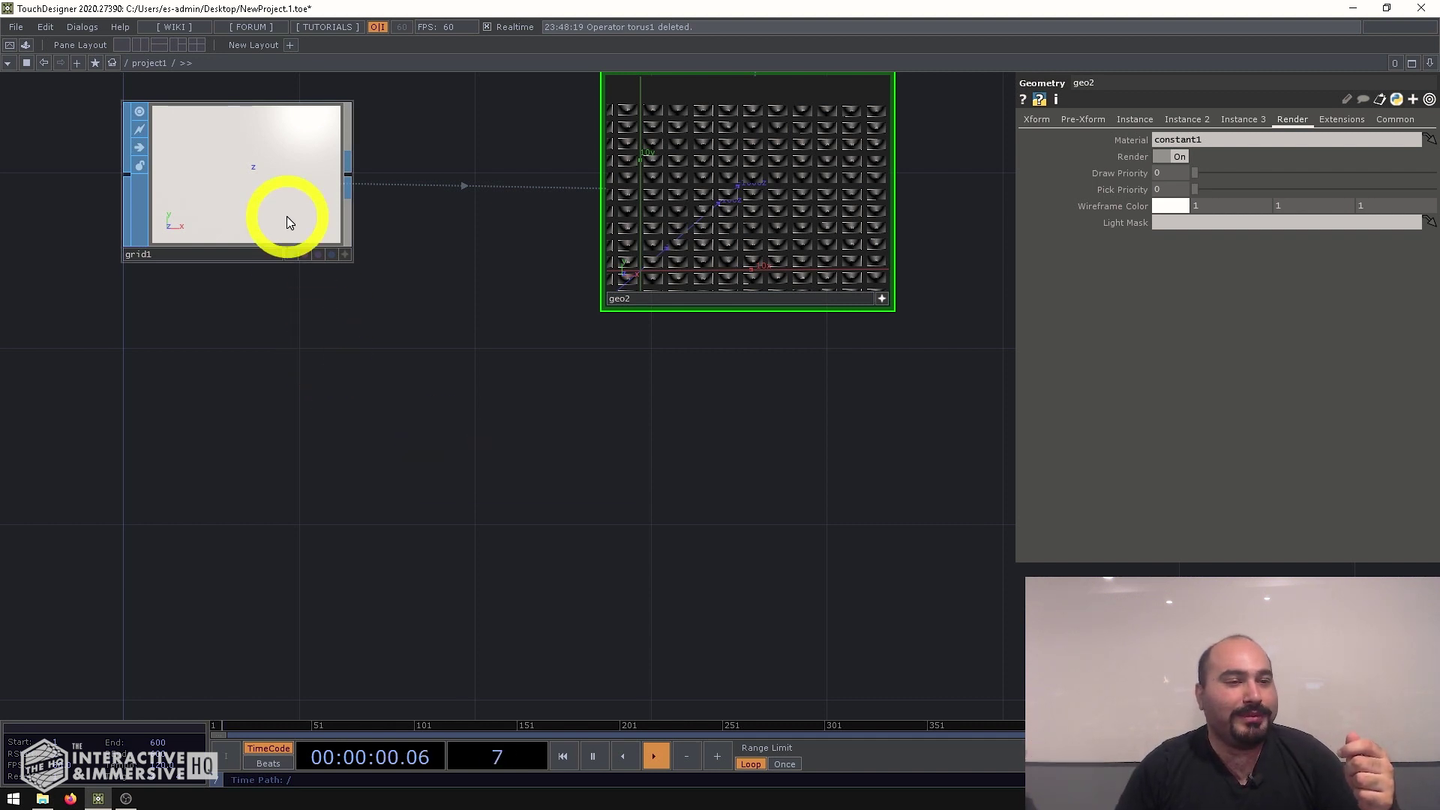
middle_click(315, 233)
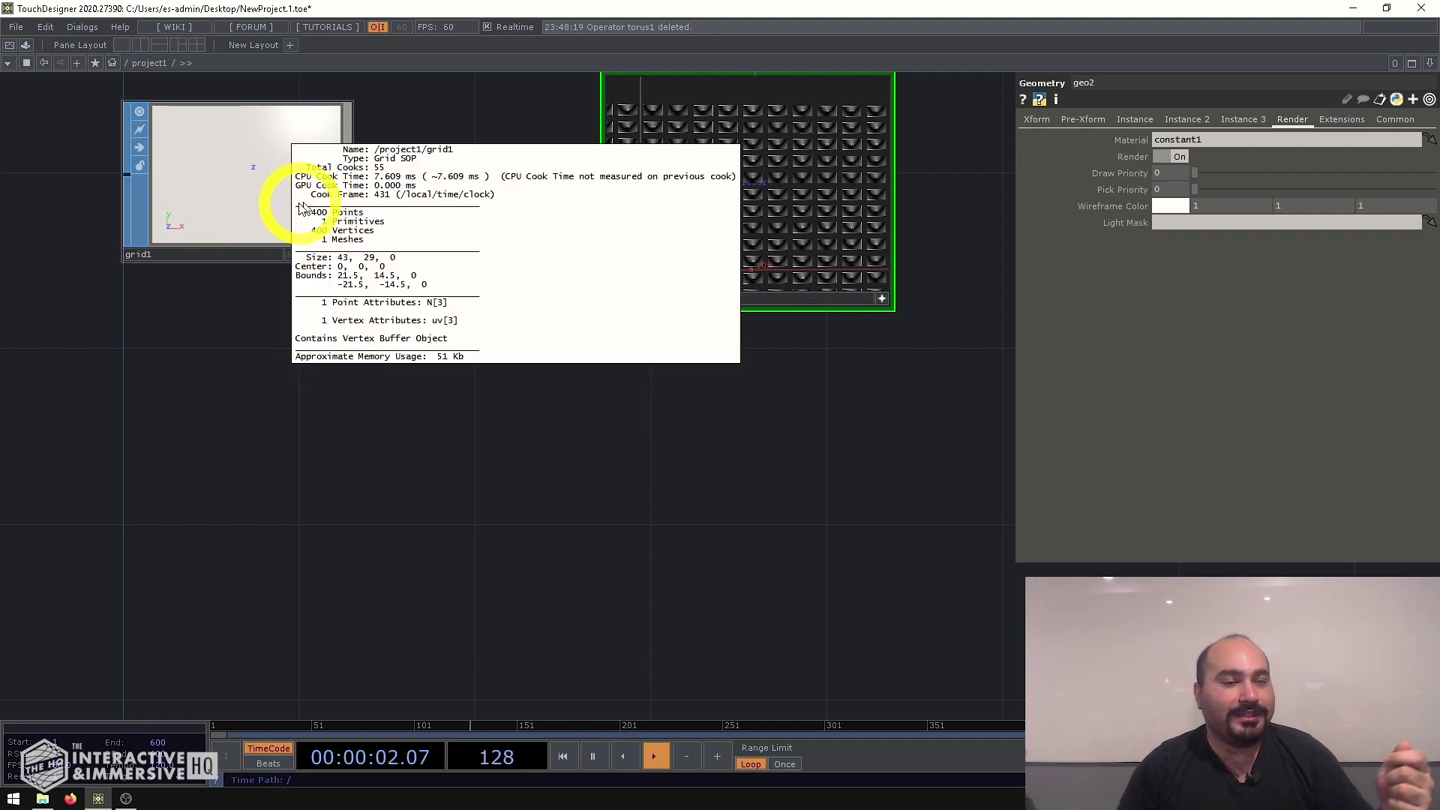
click(321, 259)
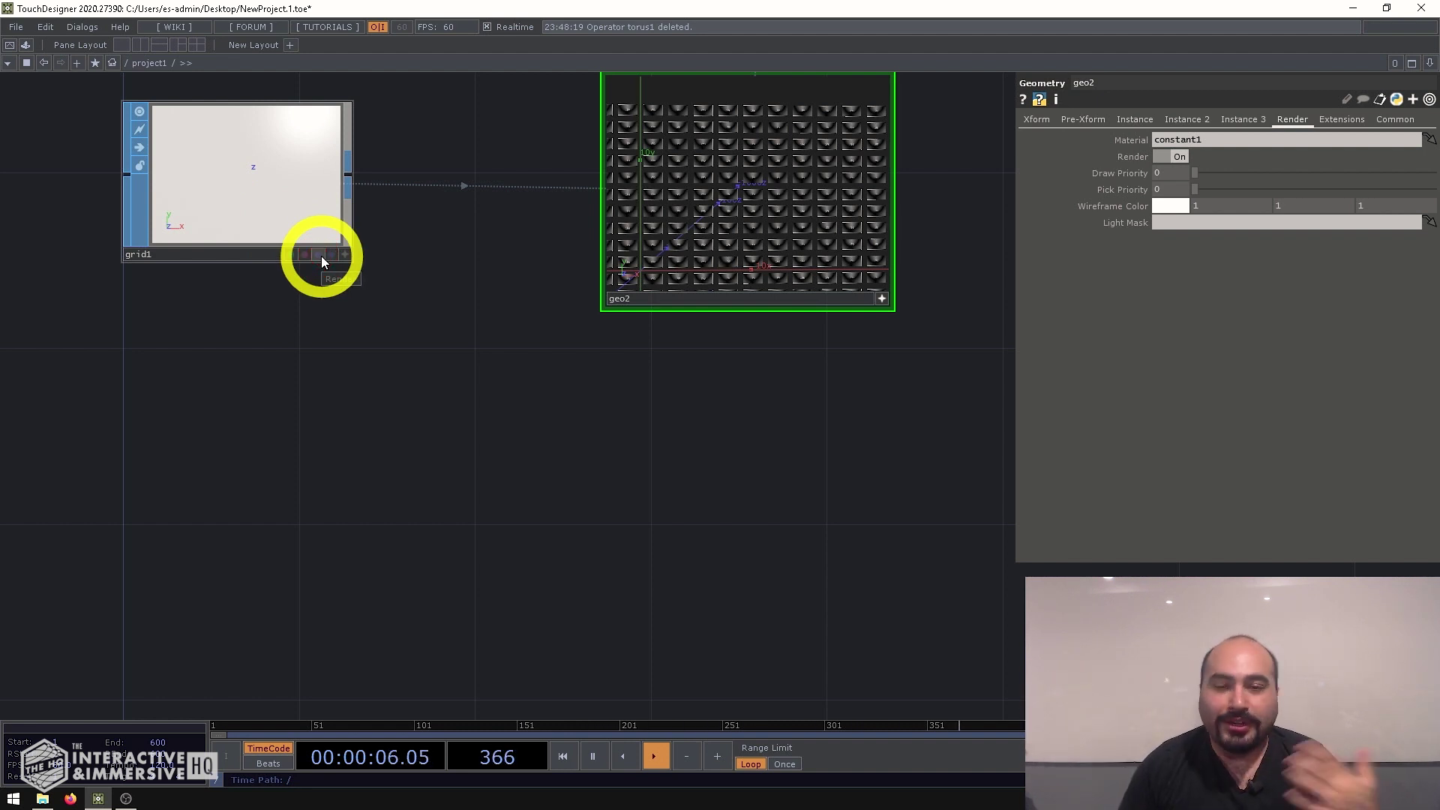
Add a Timer CHOP, timer1, by searching 'time' among the CHOPs.
key(Tab)
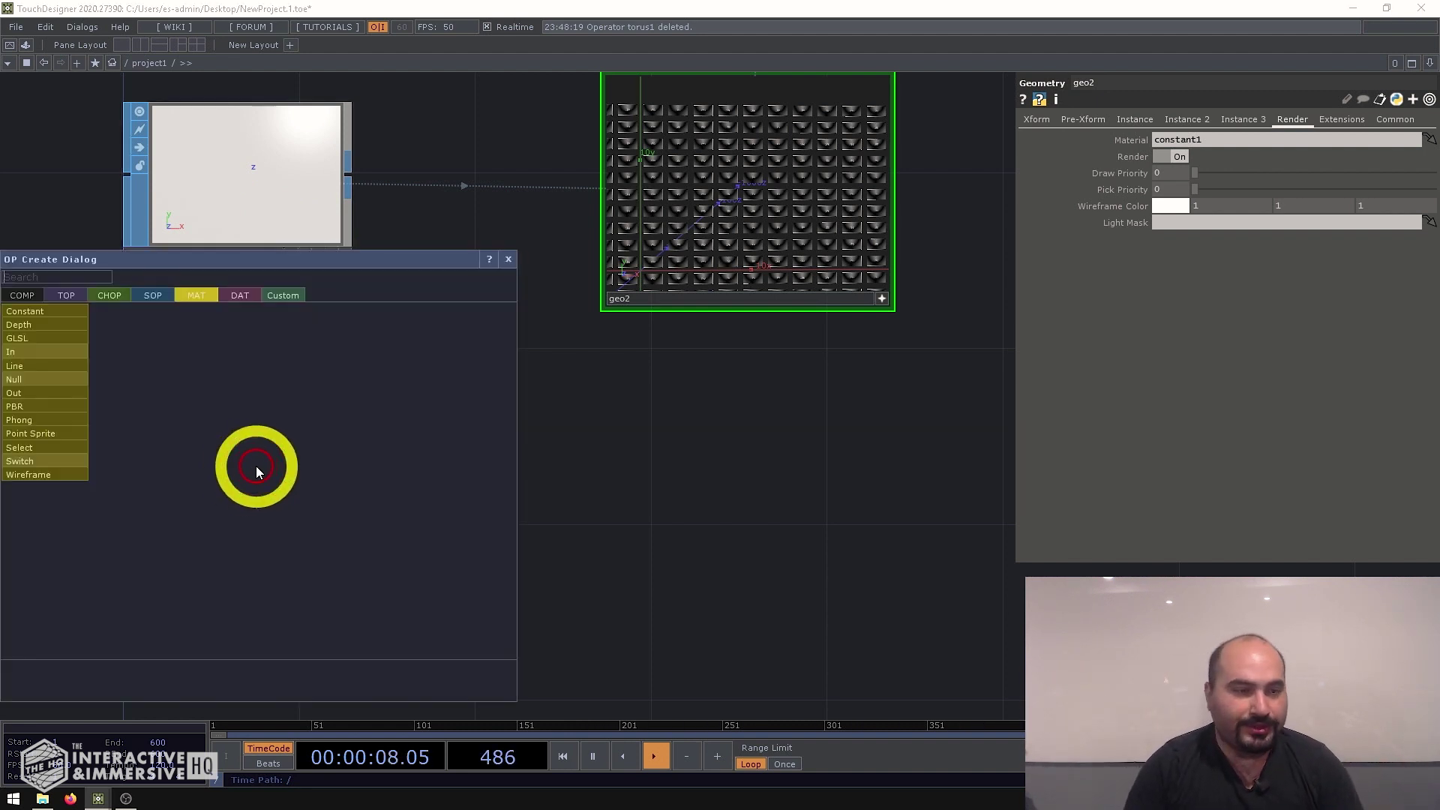
text(time)
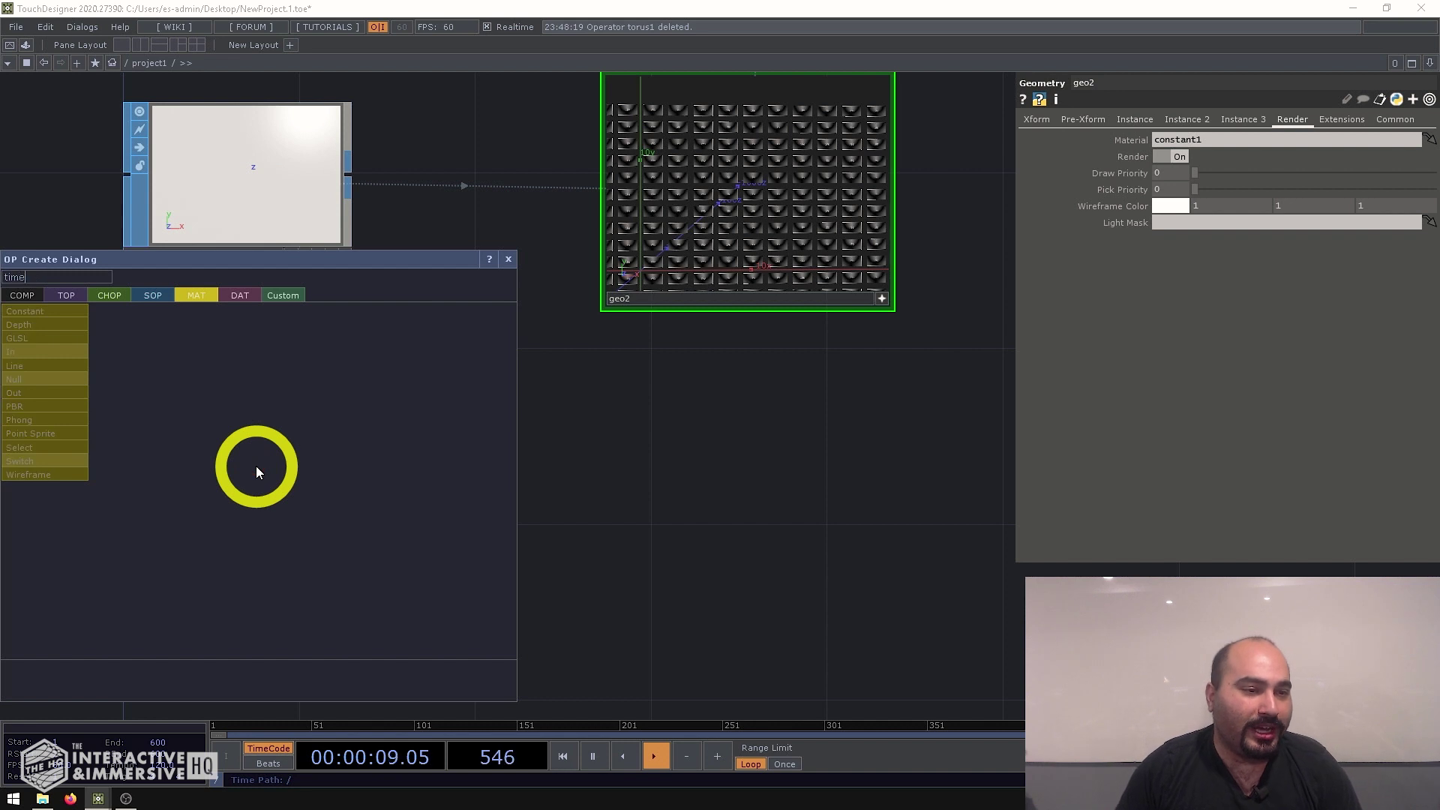
click(109, 296)
click(456, 407)
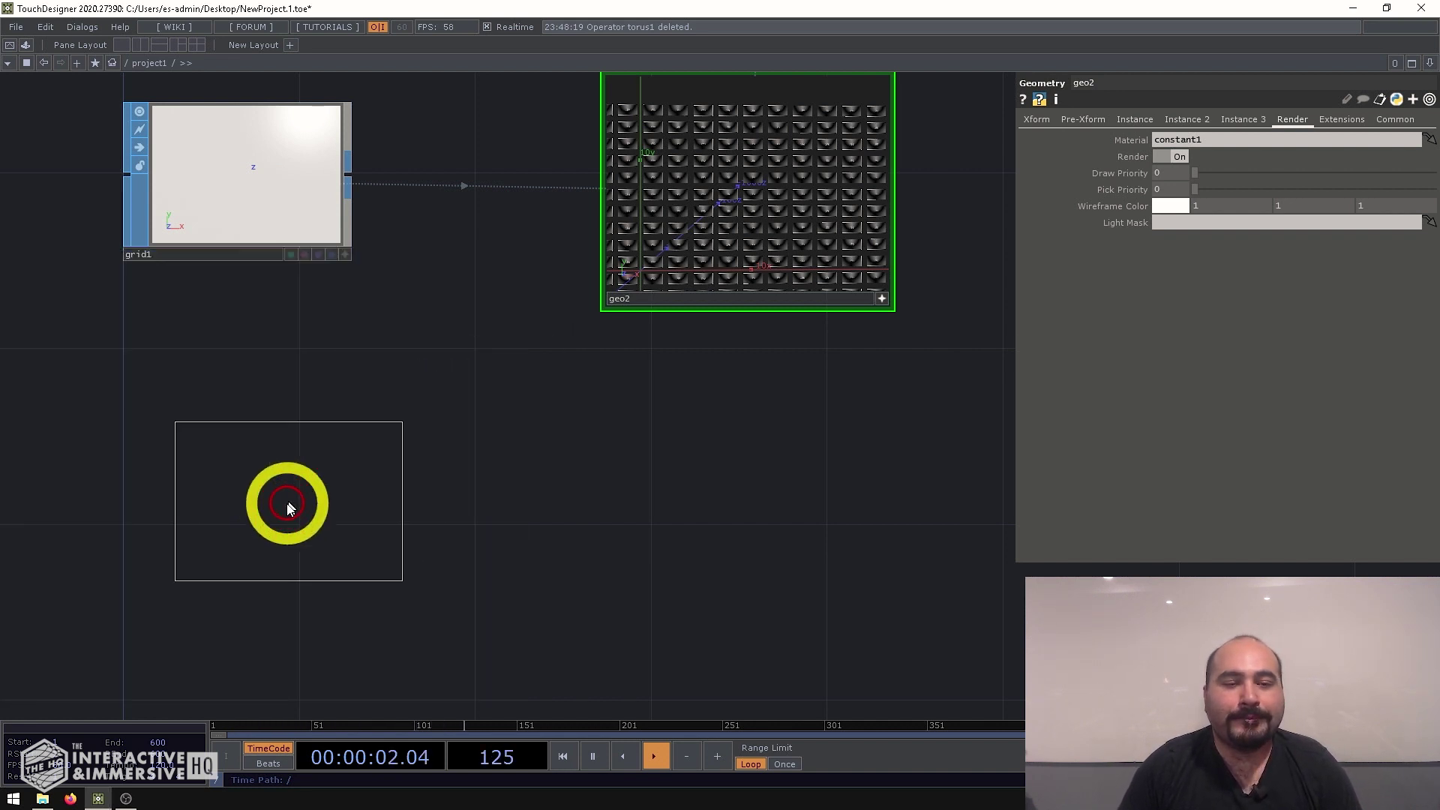
click(286, 505)
Turn timer1's Ready output off, and set Cycle on with Cycle Limit off.
click(443, 506)
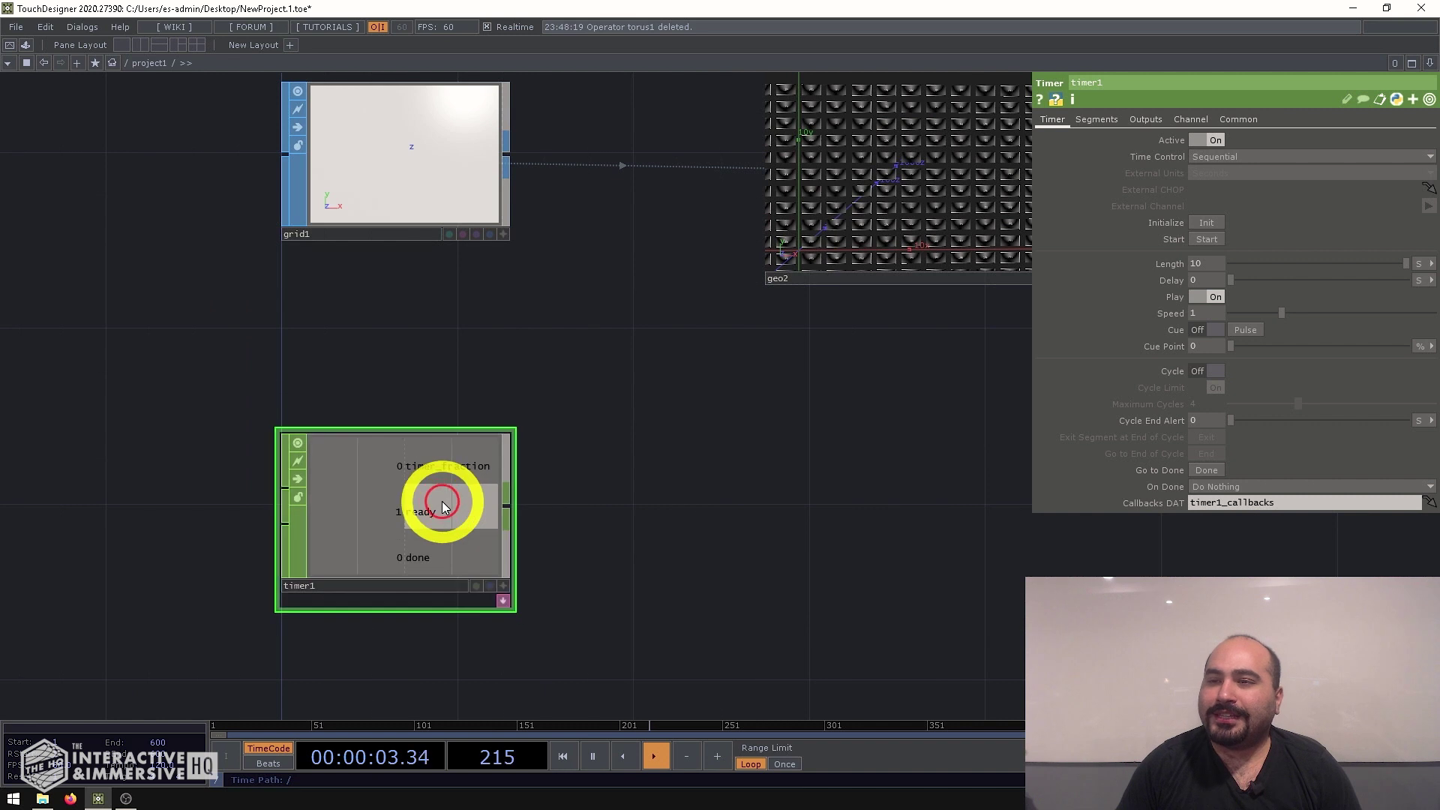
click(1145, 120)
click(1207, 256)
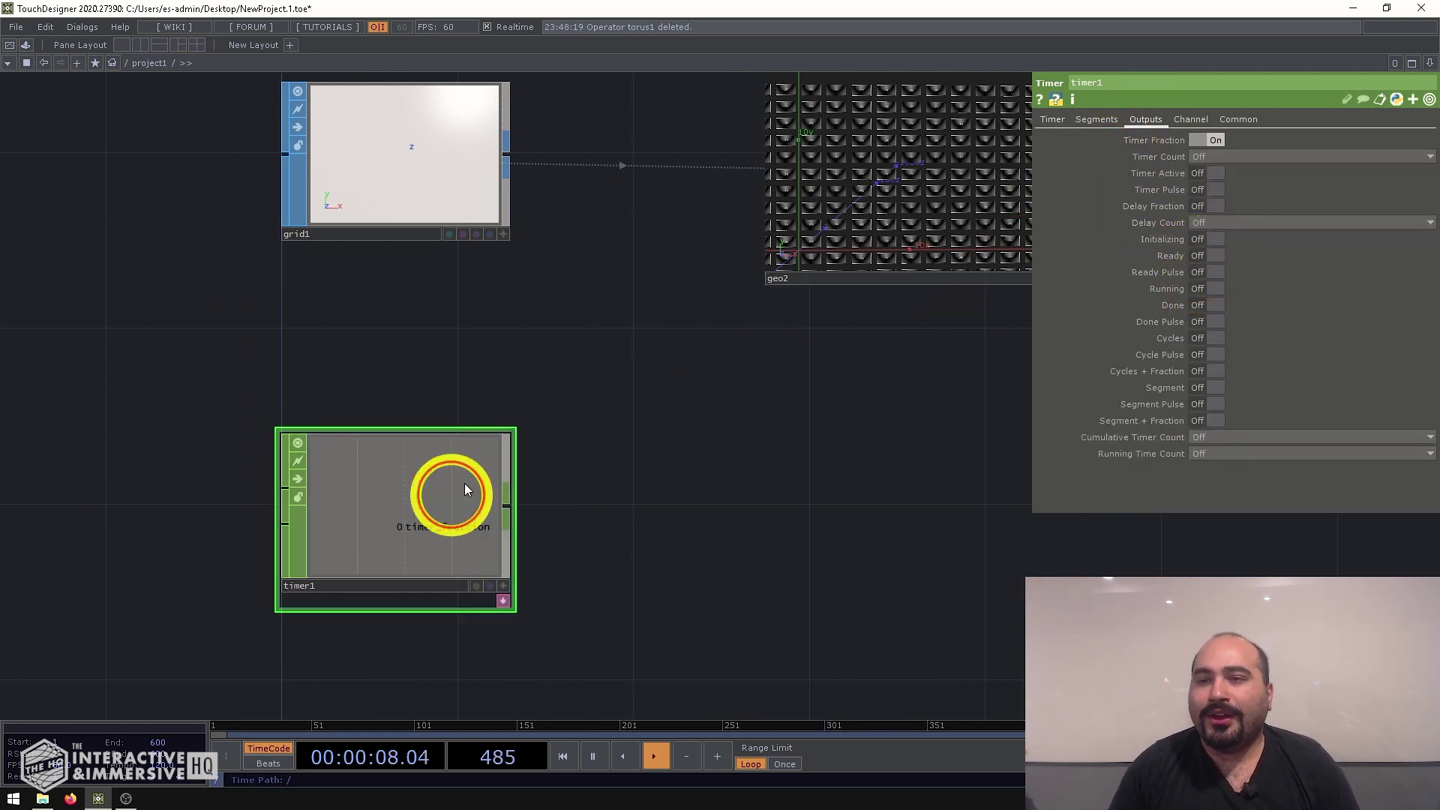
click(1052, 120)
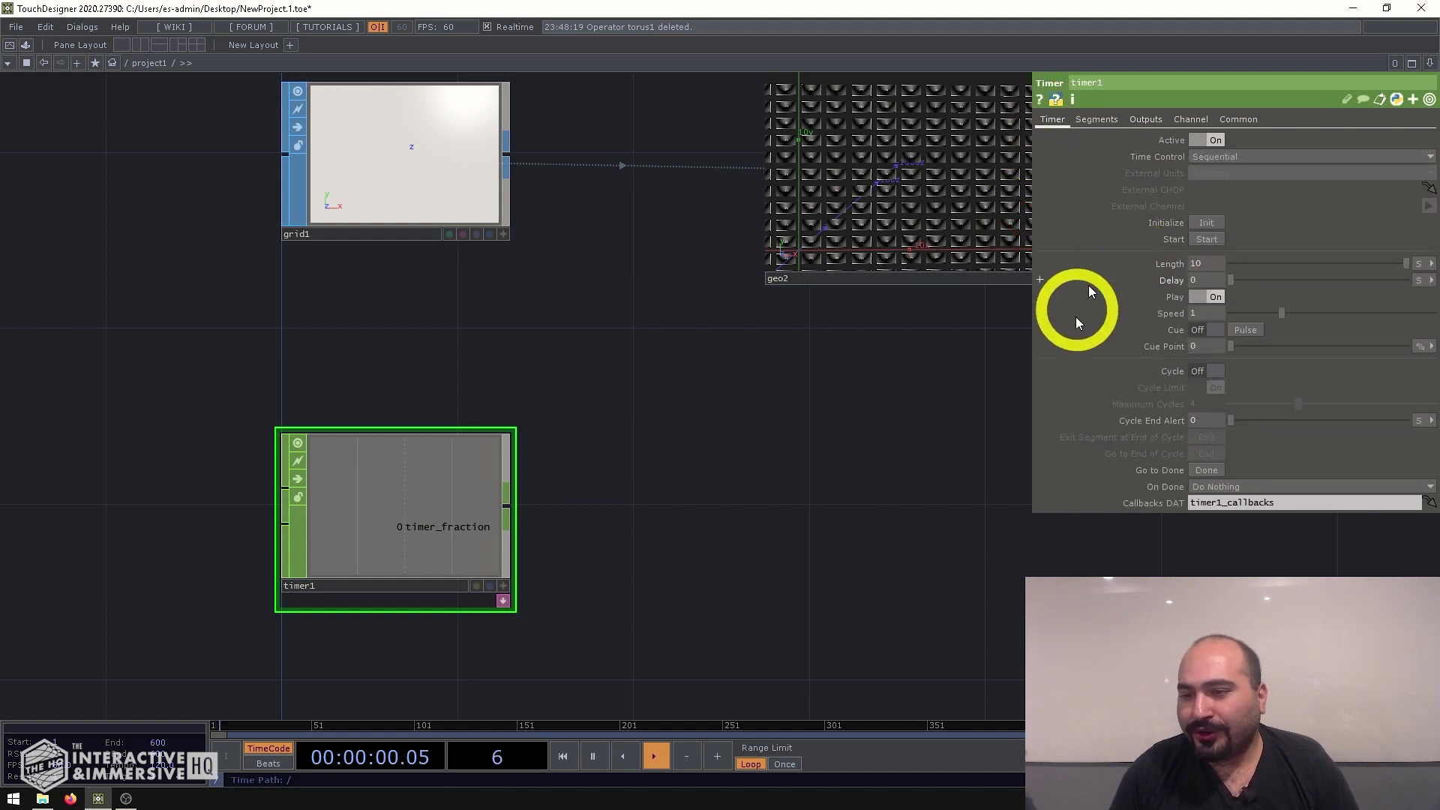
click(1201, 371)
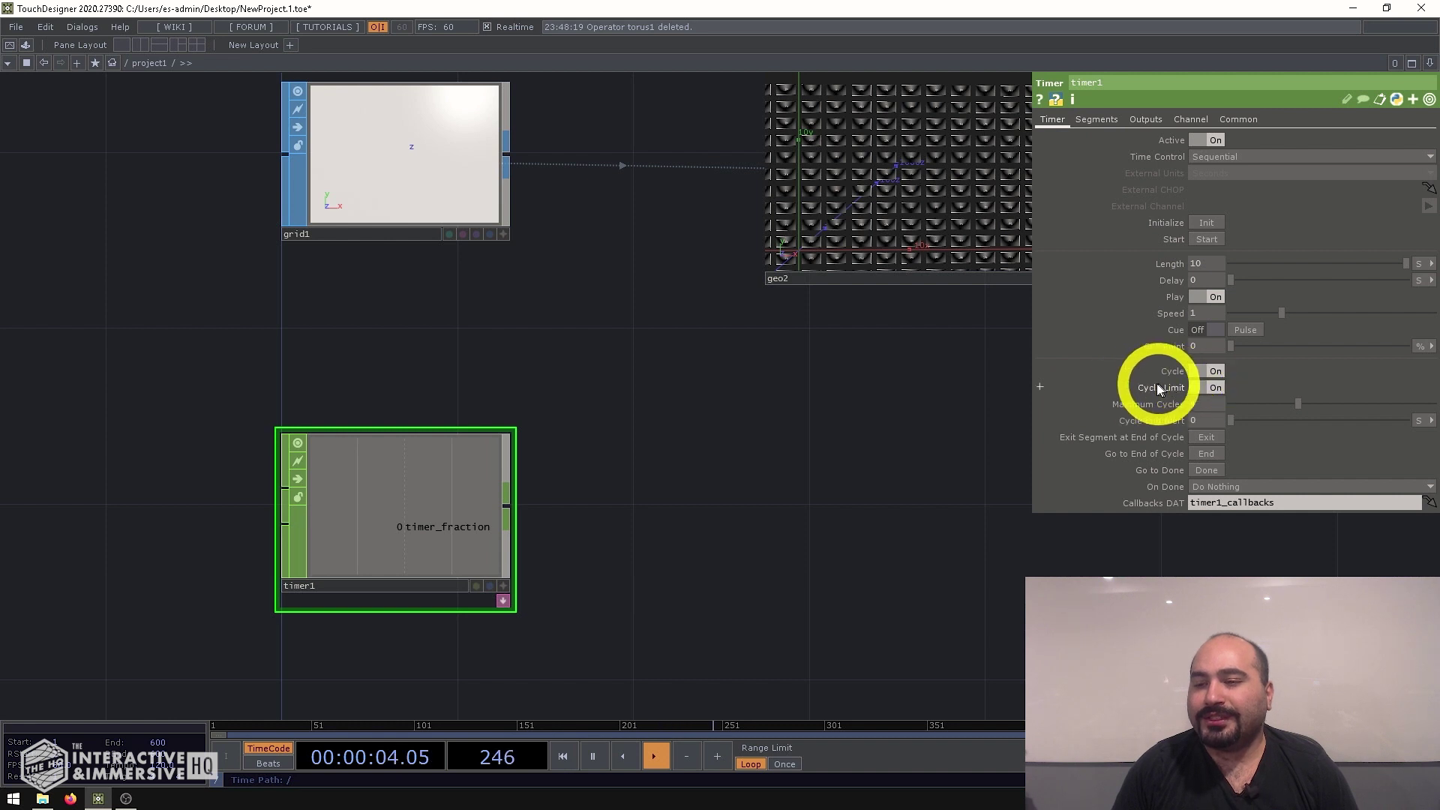
click(1216, 389)
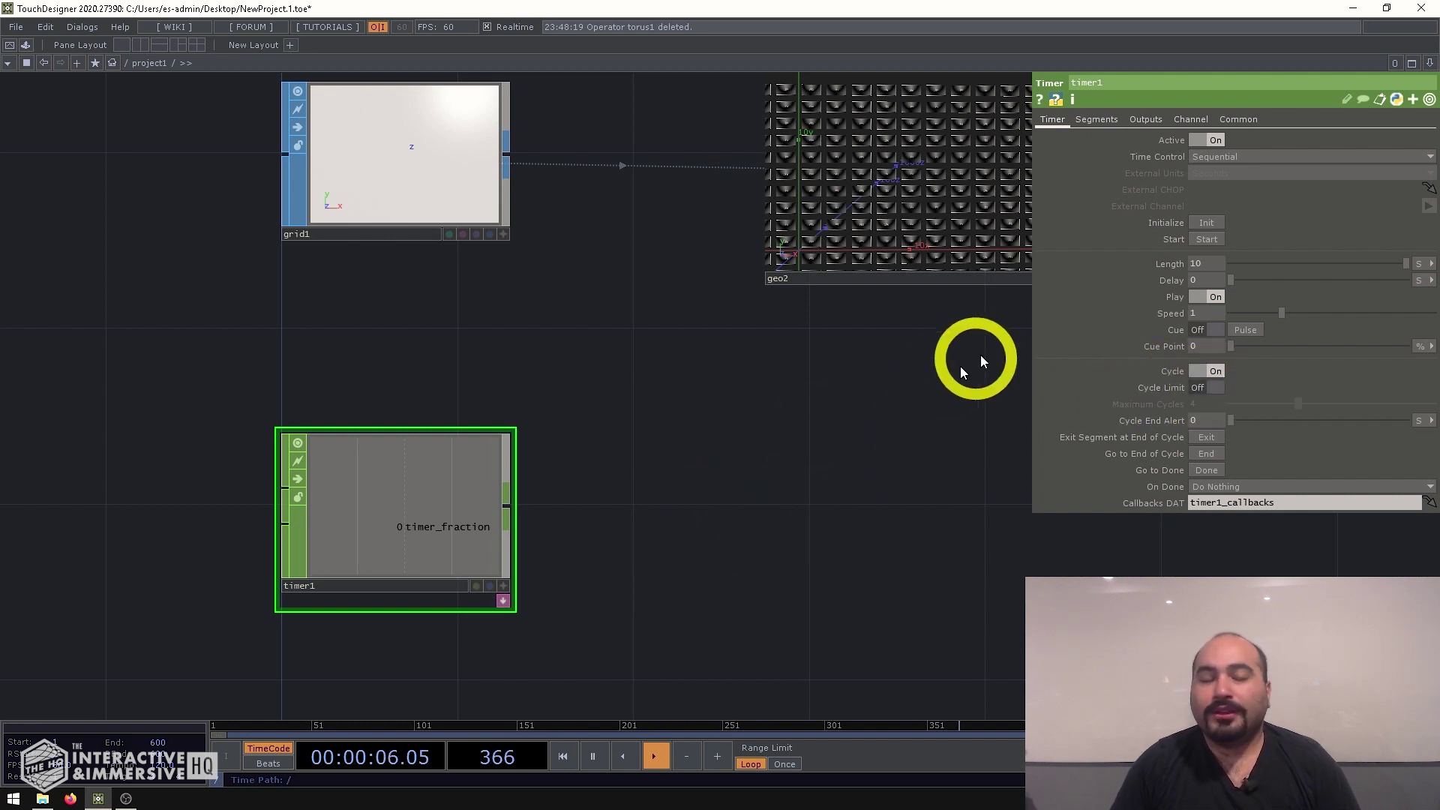
Check moviefilein1's movie length and details.
drag(507, 294, 626, 419)
click(466, 160)
middle_click(514, 229)
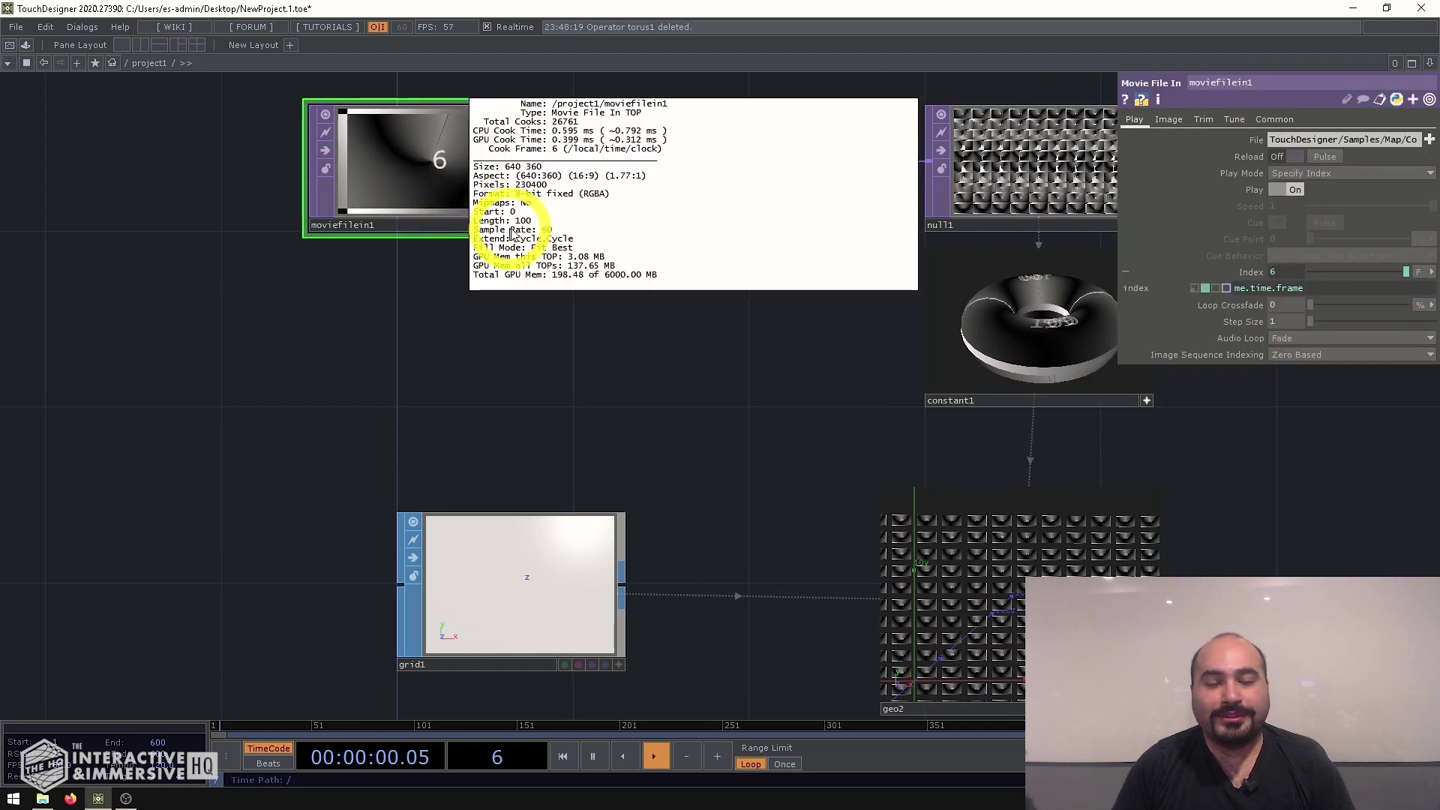
drag(733, 492, 734, 301)
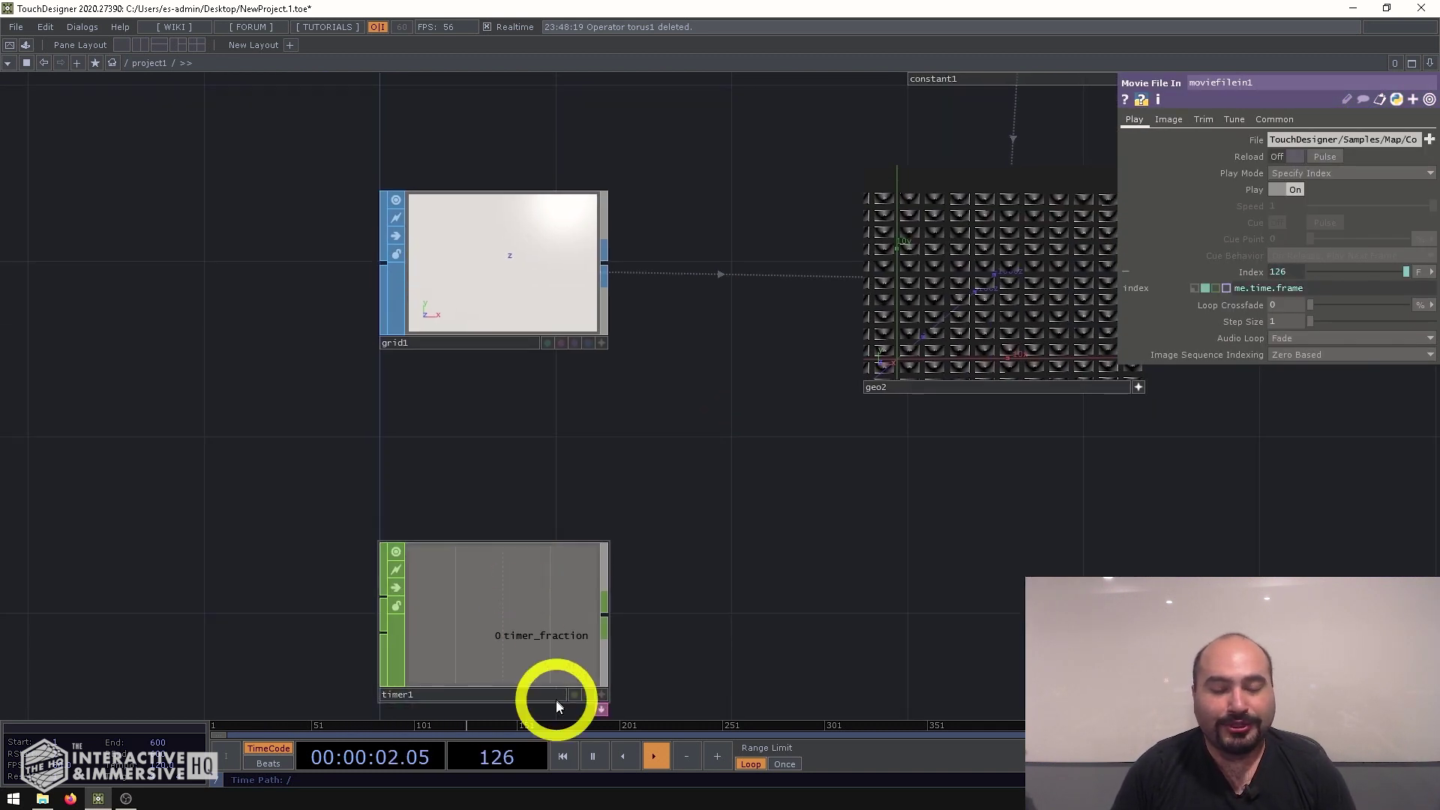
Switch timer1's Length units to Frames and set the Length to 100.
click(538, 647)
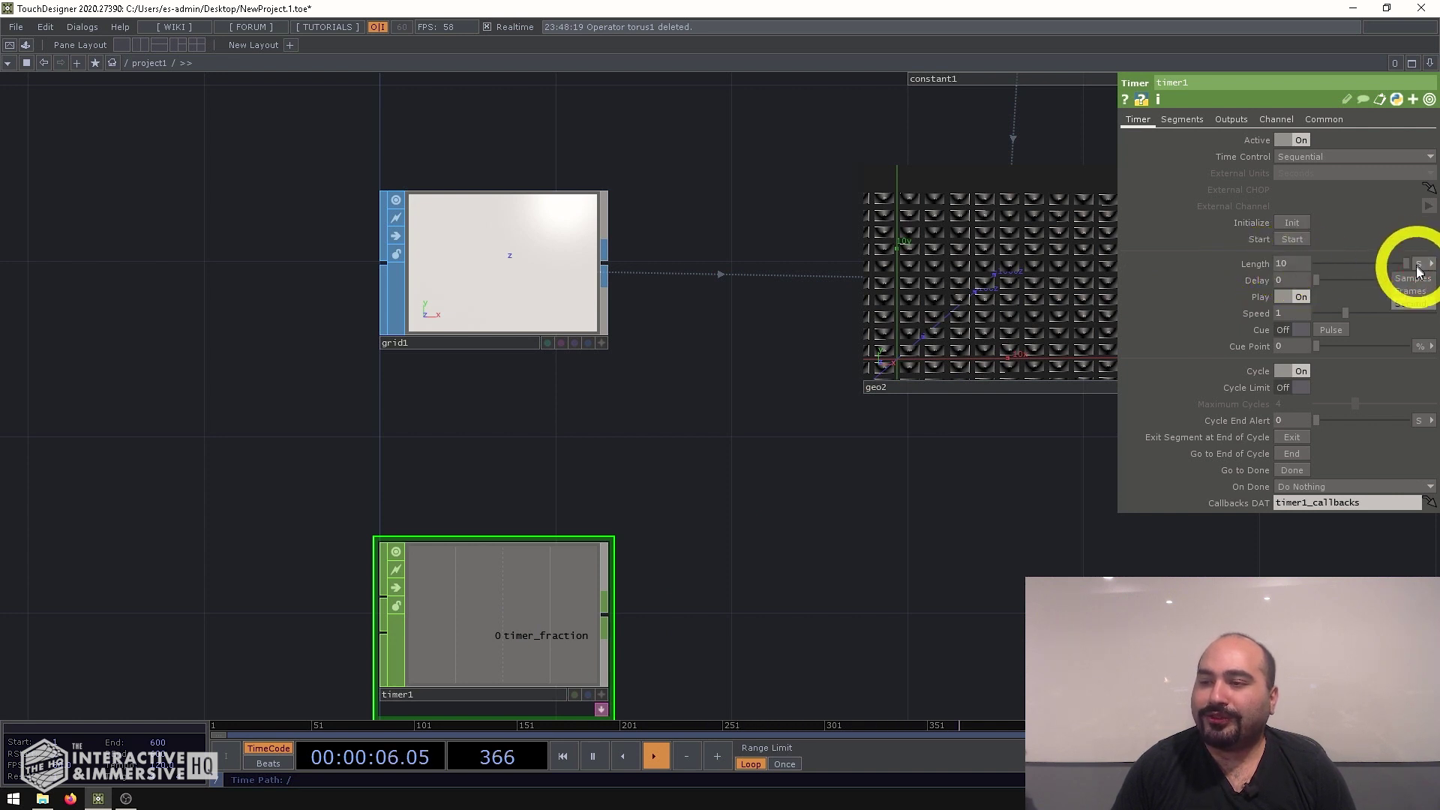
click(1408, 292)
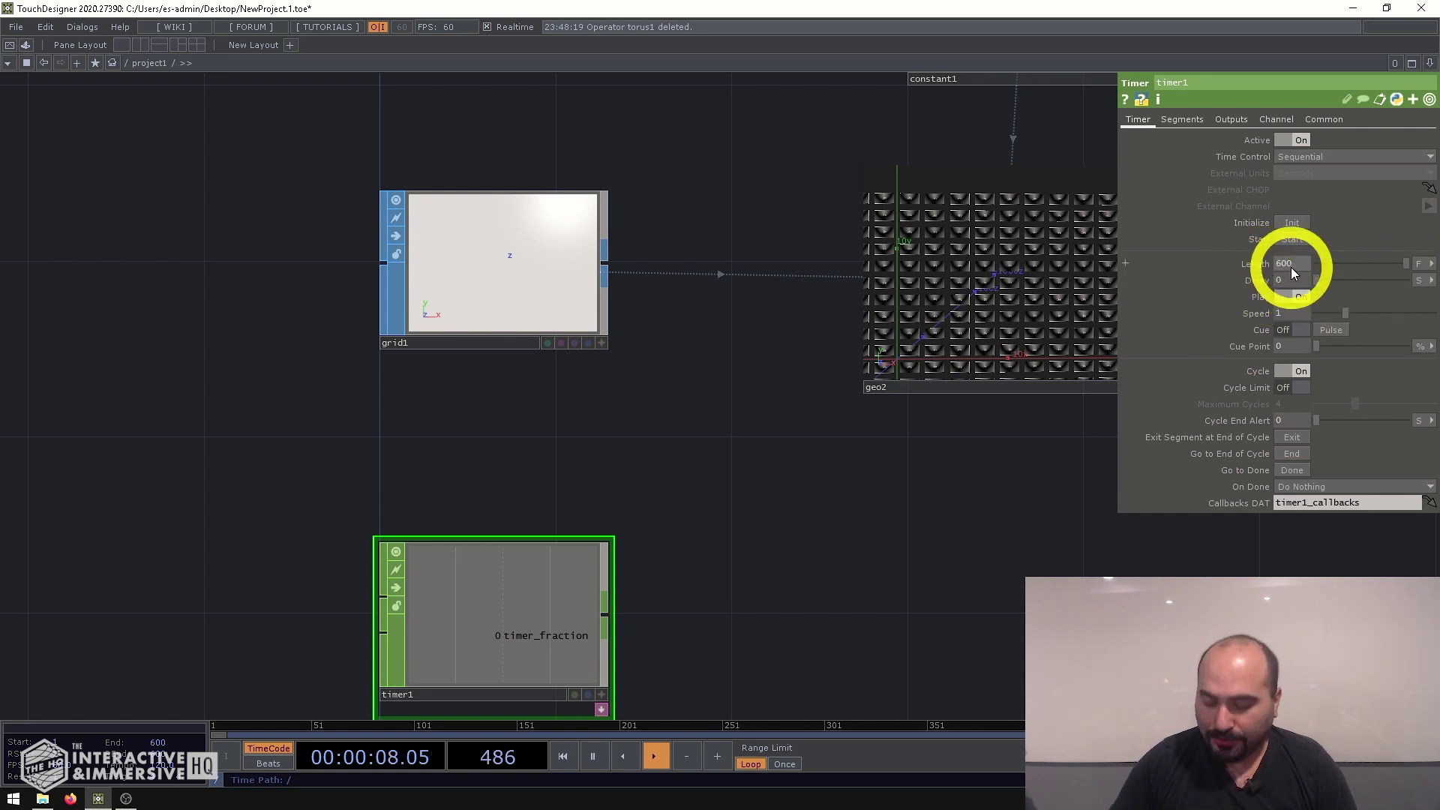
text(10)
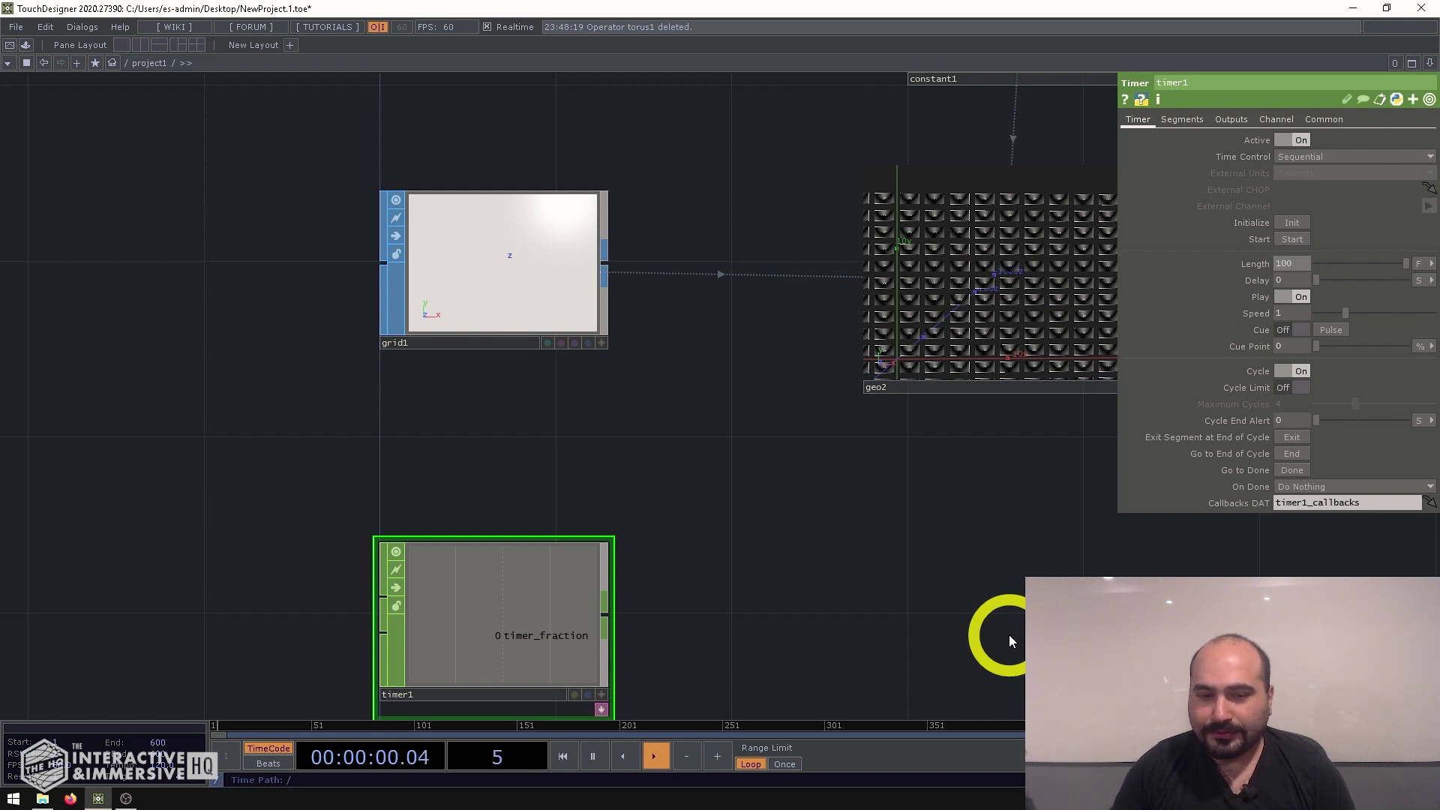
drag(978, 543, 562, 408)
Append a Stretch CHOP, stretch1, to timer1's output and inspect the timer channel's samples.
scroll(538, 437, down, 2)
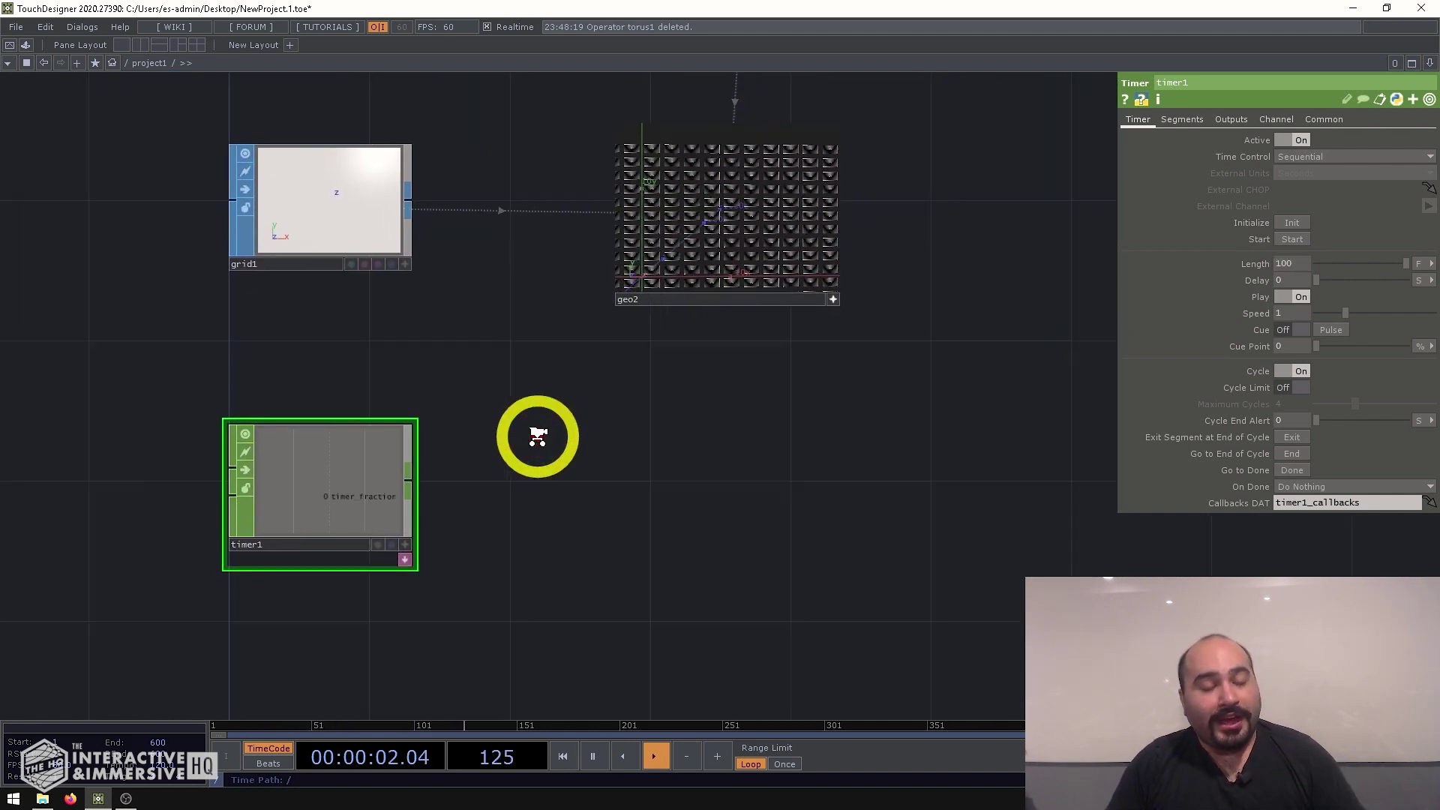
scroll(538, 437, down, 2)
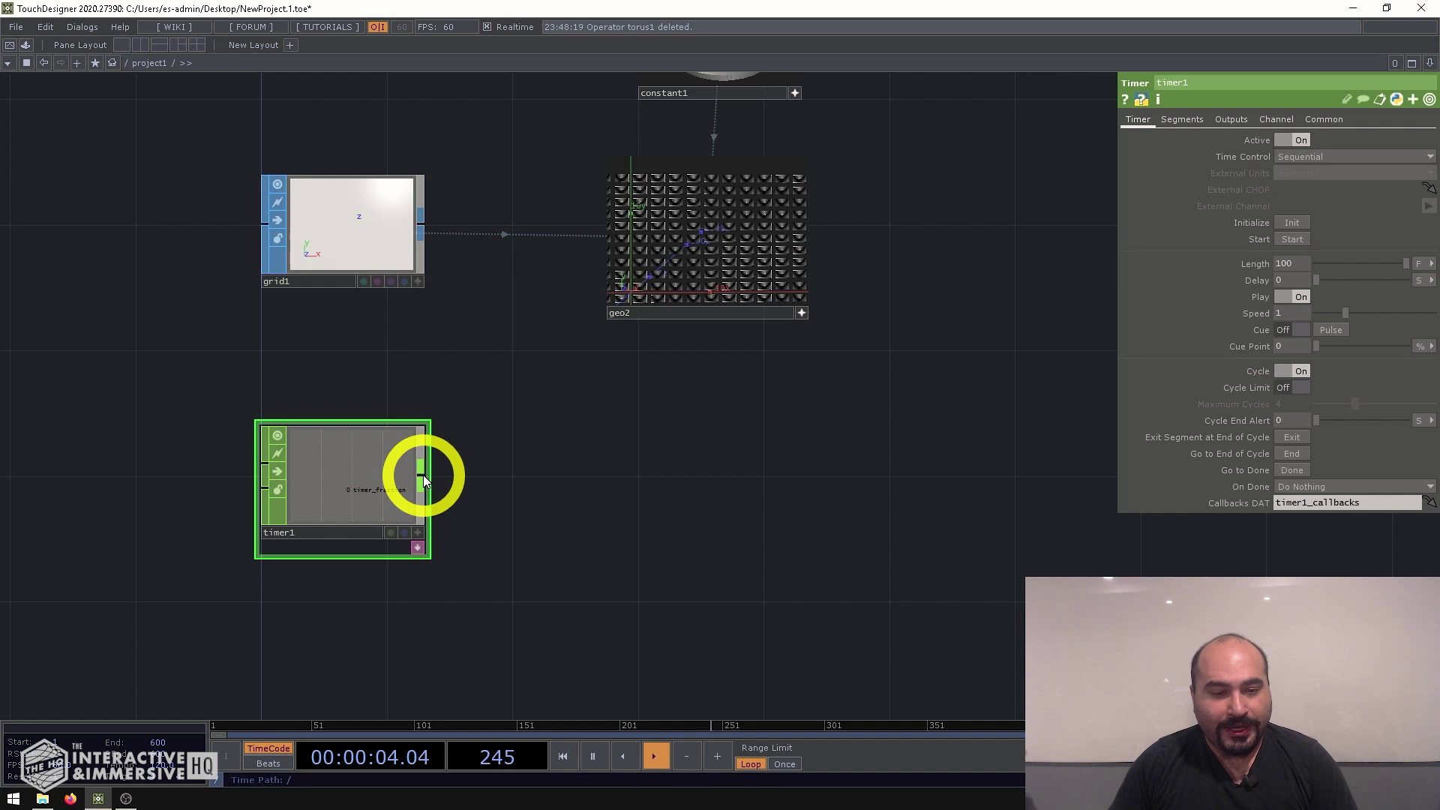
click(422, 475)
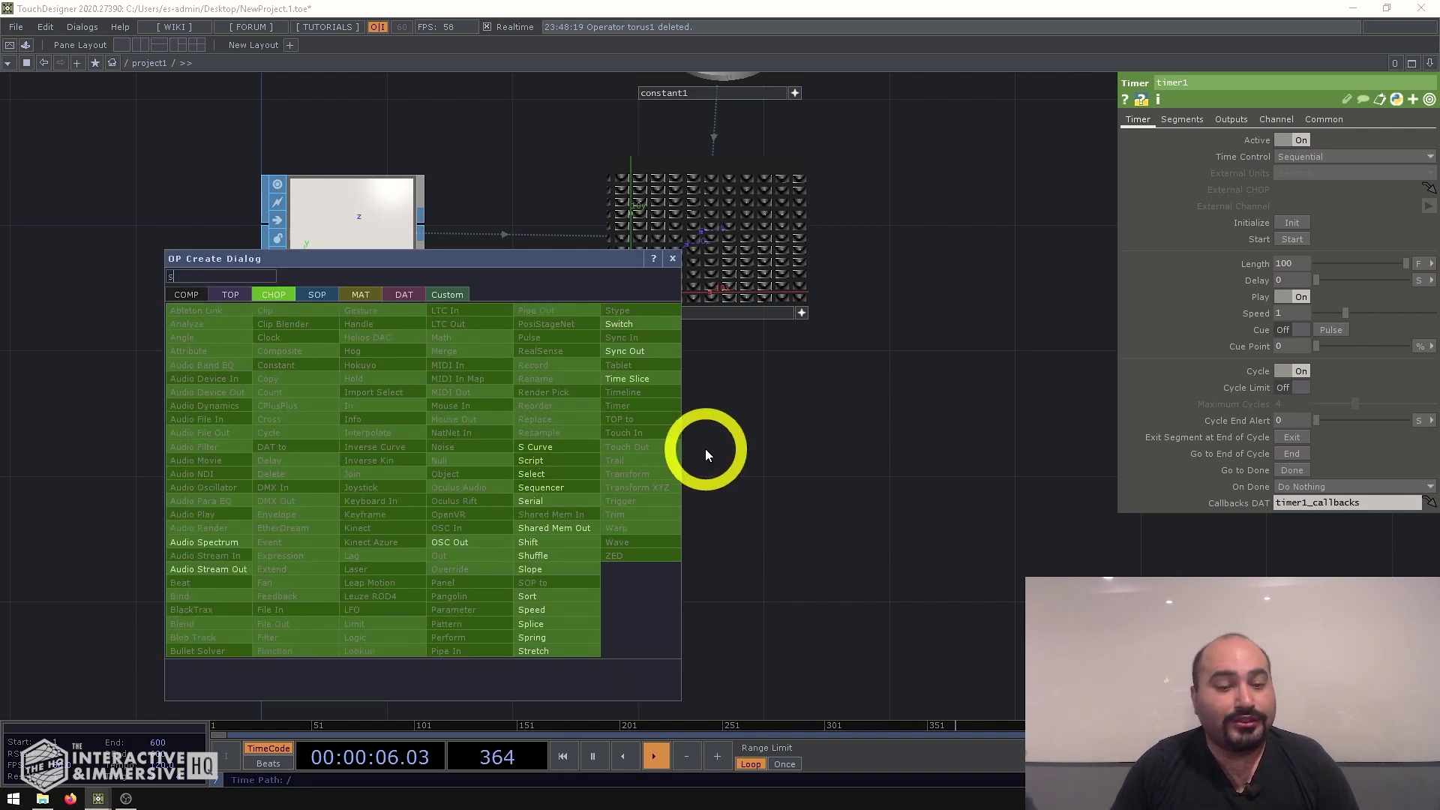
click(541, 638)
click(544, 474)
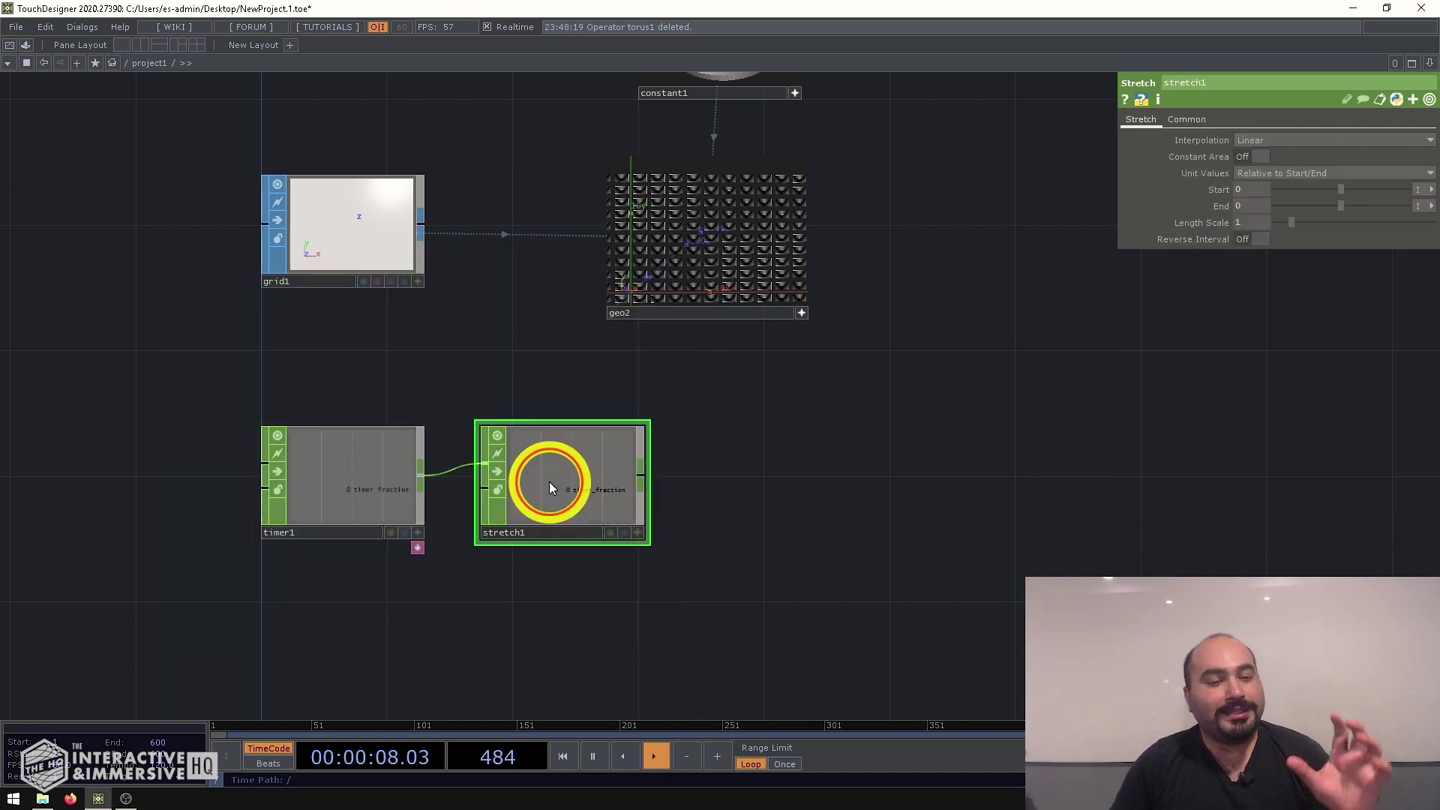
middle_drag(375, 469, 510, 496)
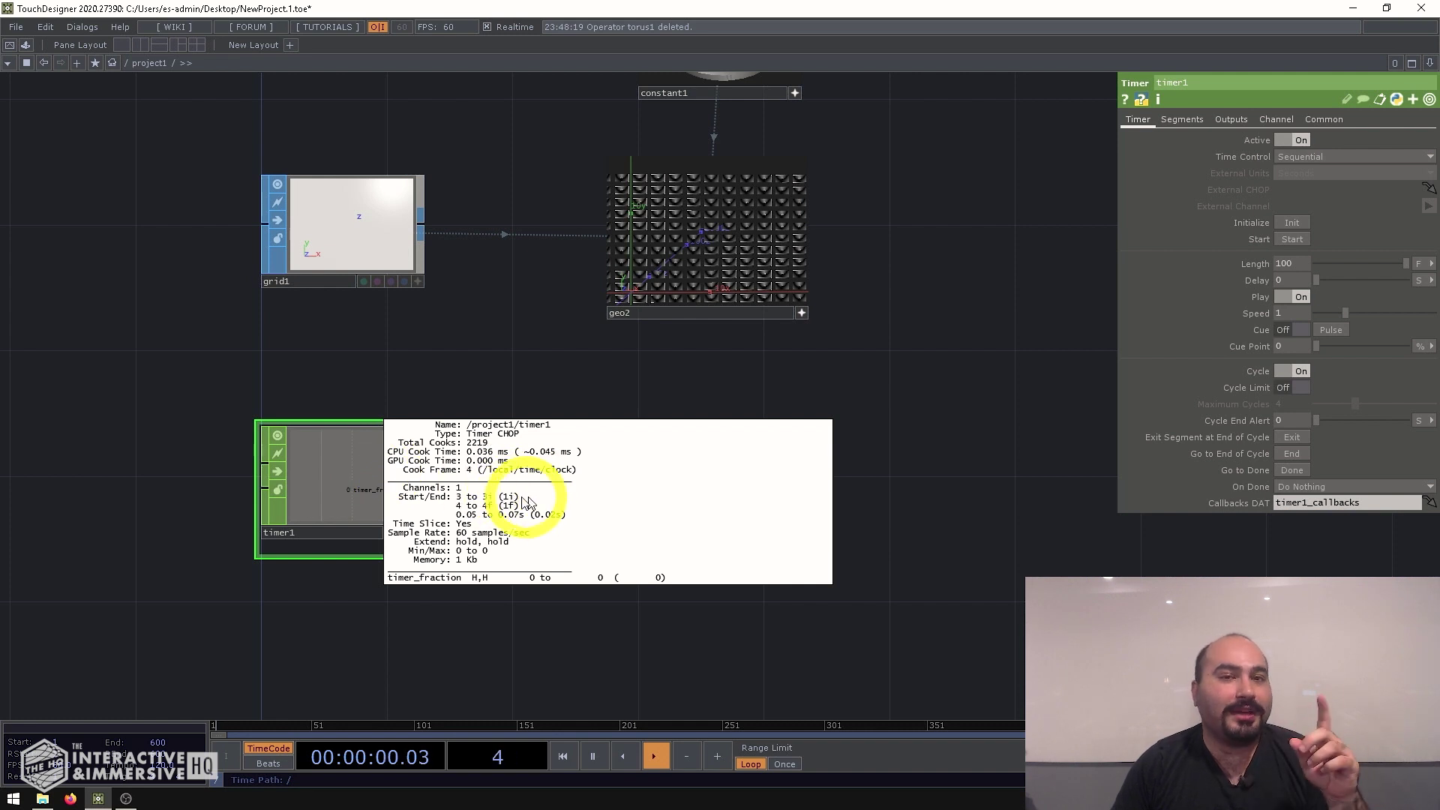
middle_drag(528, 501, 503, 344)
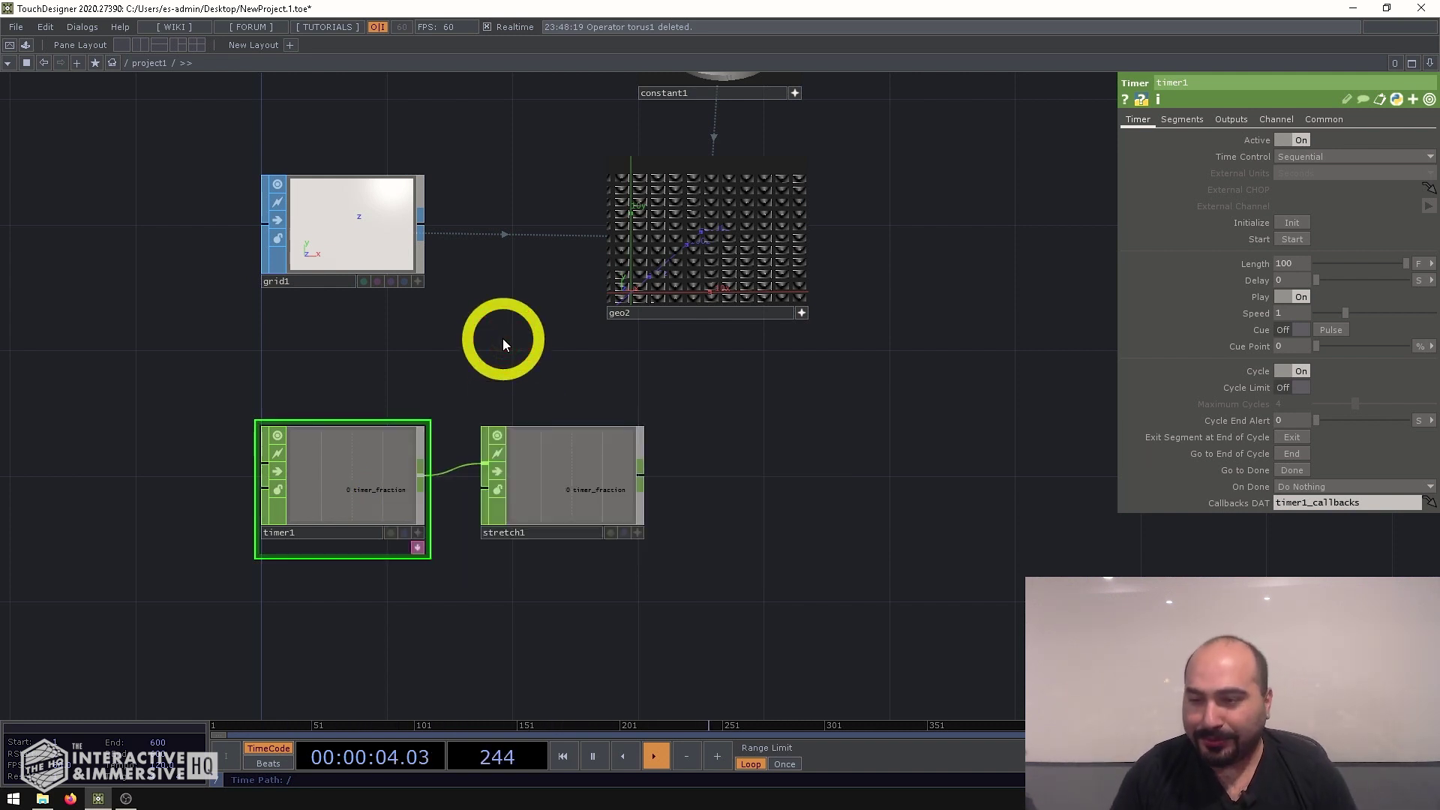
Set stretch1 to Absolute units with Start 0 and End 399, and shift both nodes left.
click(574, 461)
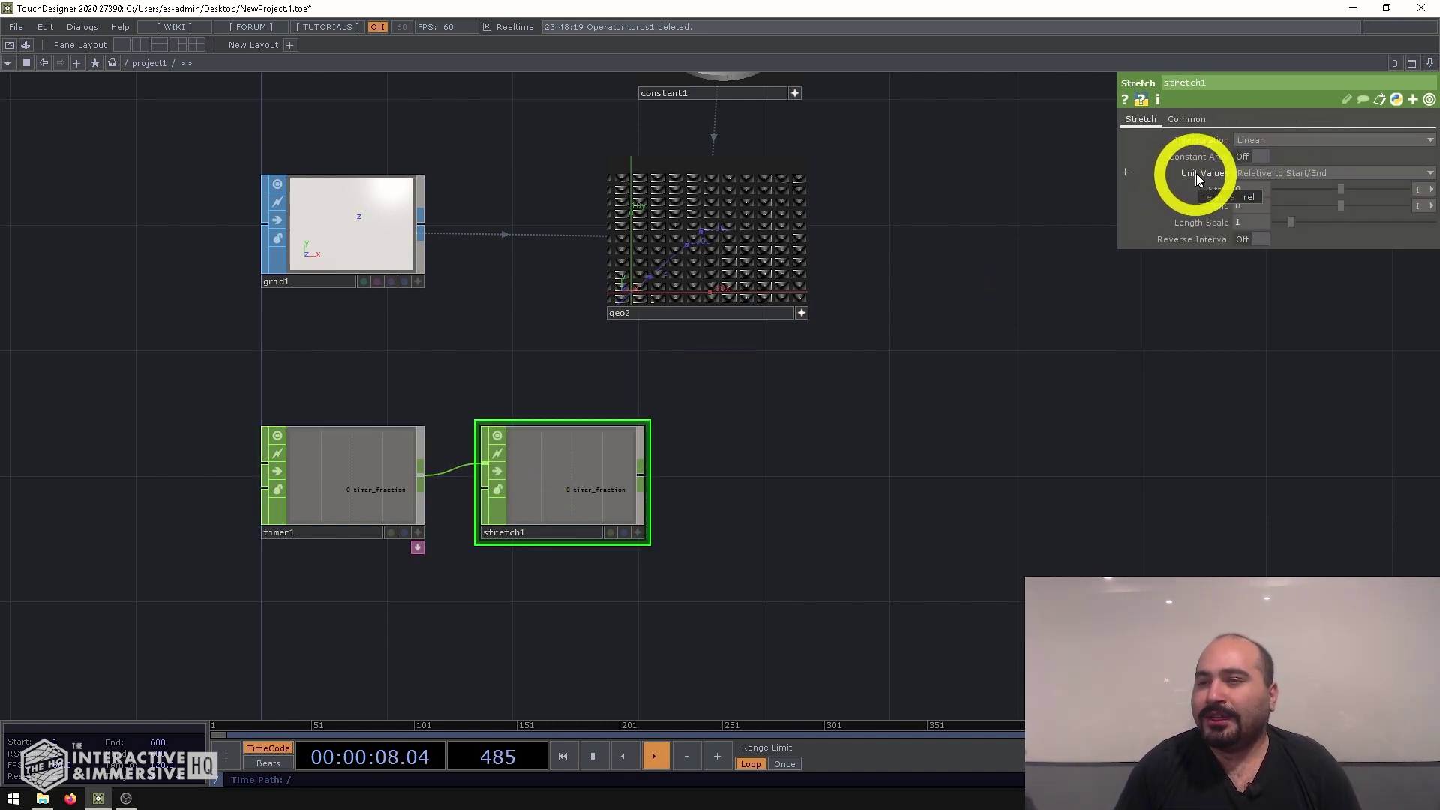
click(1242, 173)
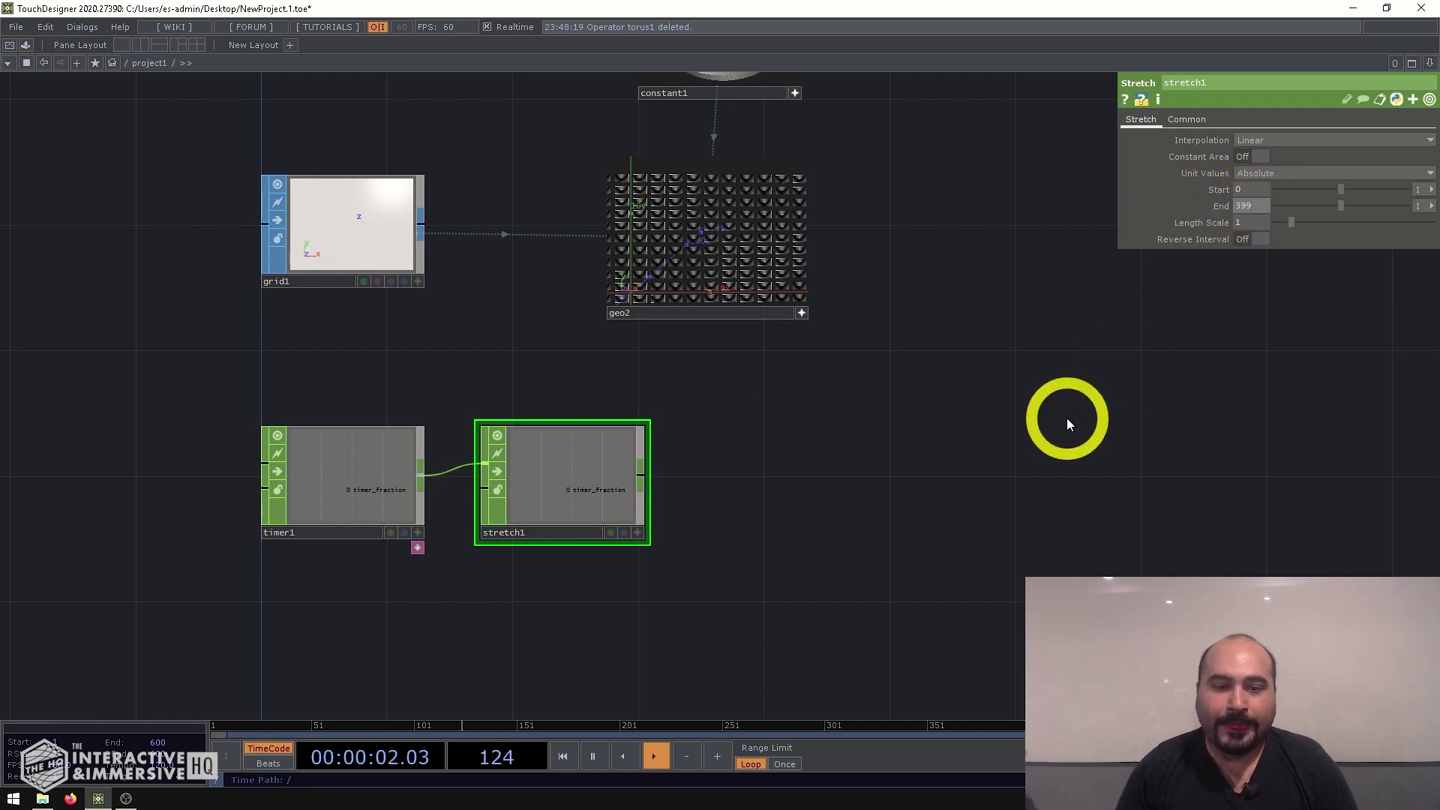
drag(458, 474, 568, 480)
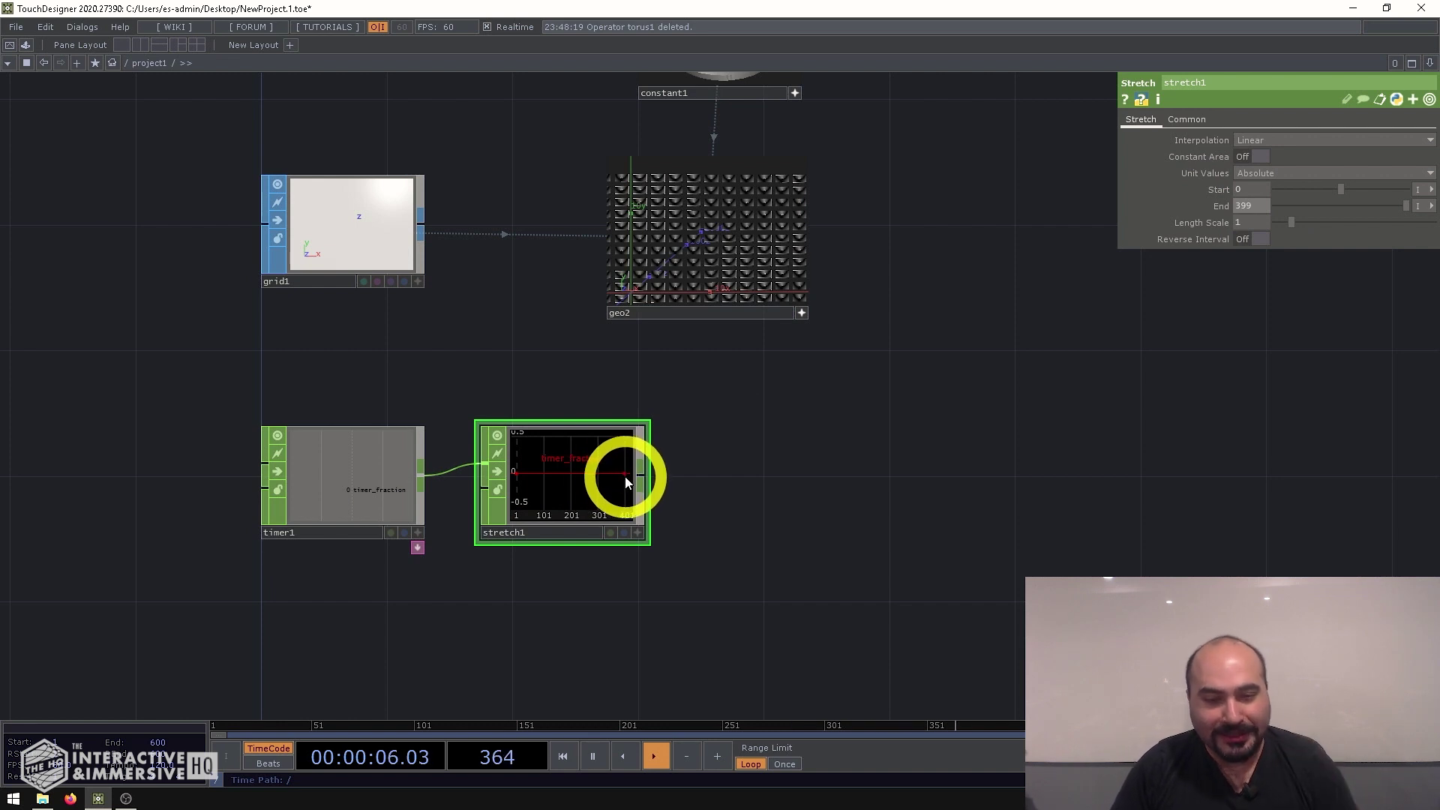
middle_drag(585, 486, 672, 417)
drag(588, 505, 465, 508)
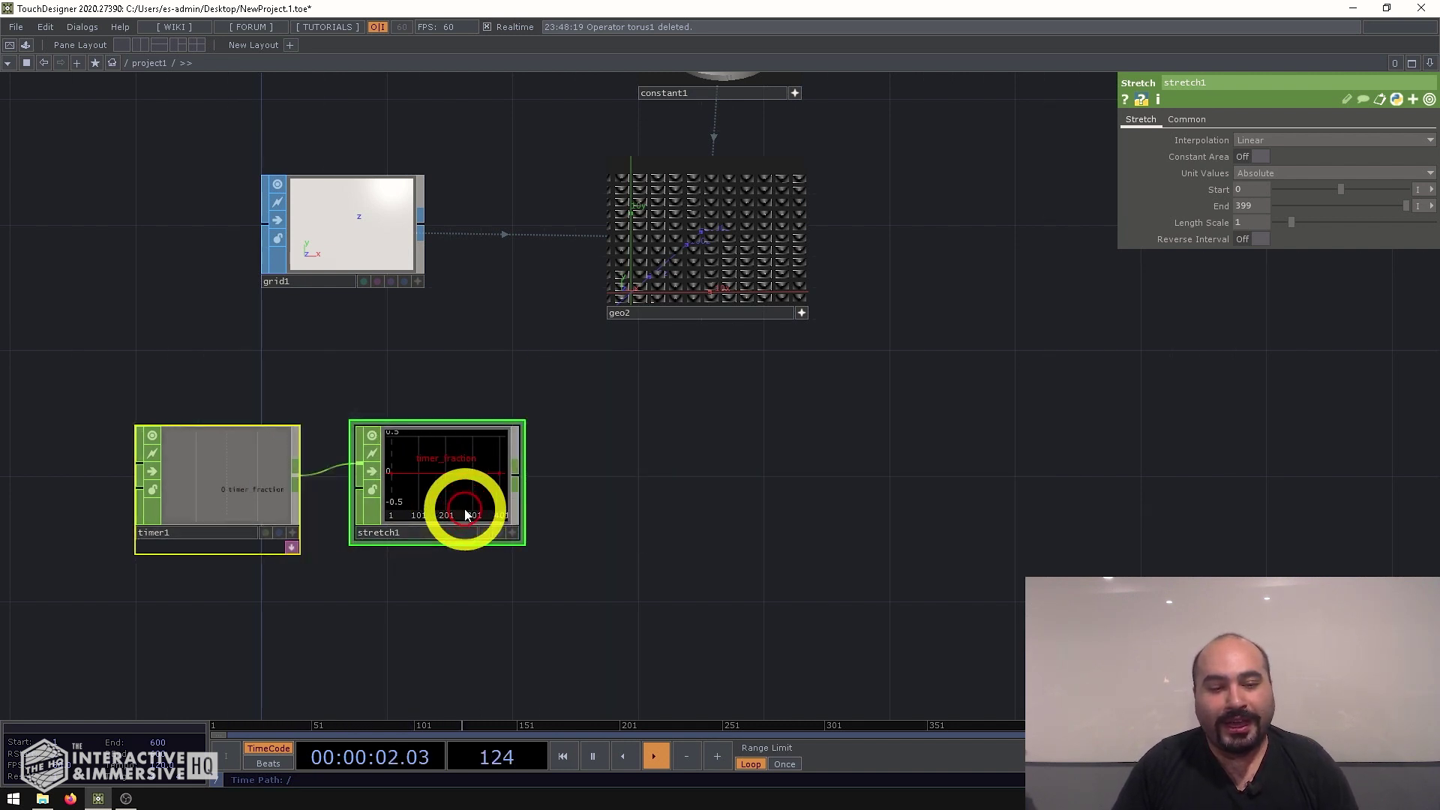
Add a Null CHOP, null2, after stretch1.
right_click(516, 475)
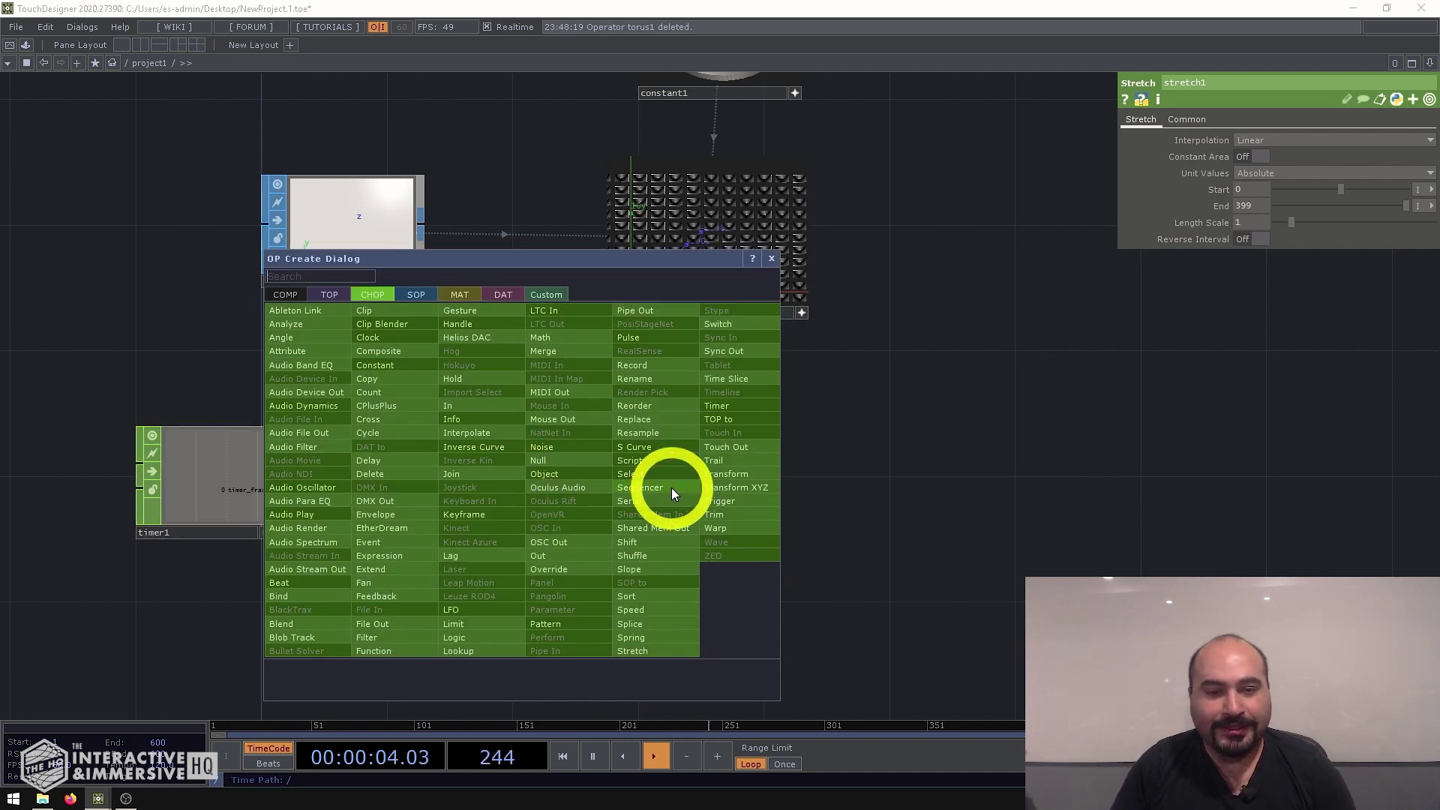
click(574, 461)
click(704, 488)
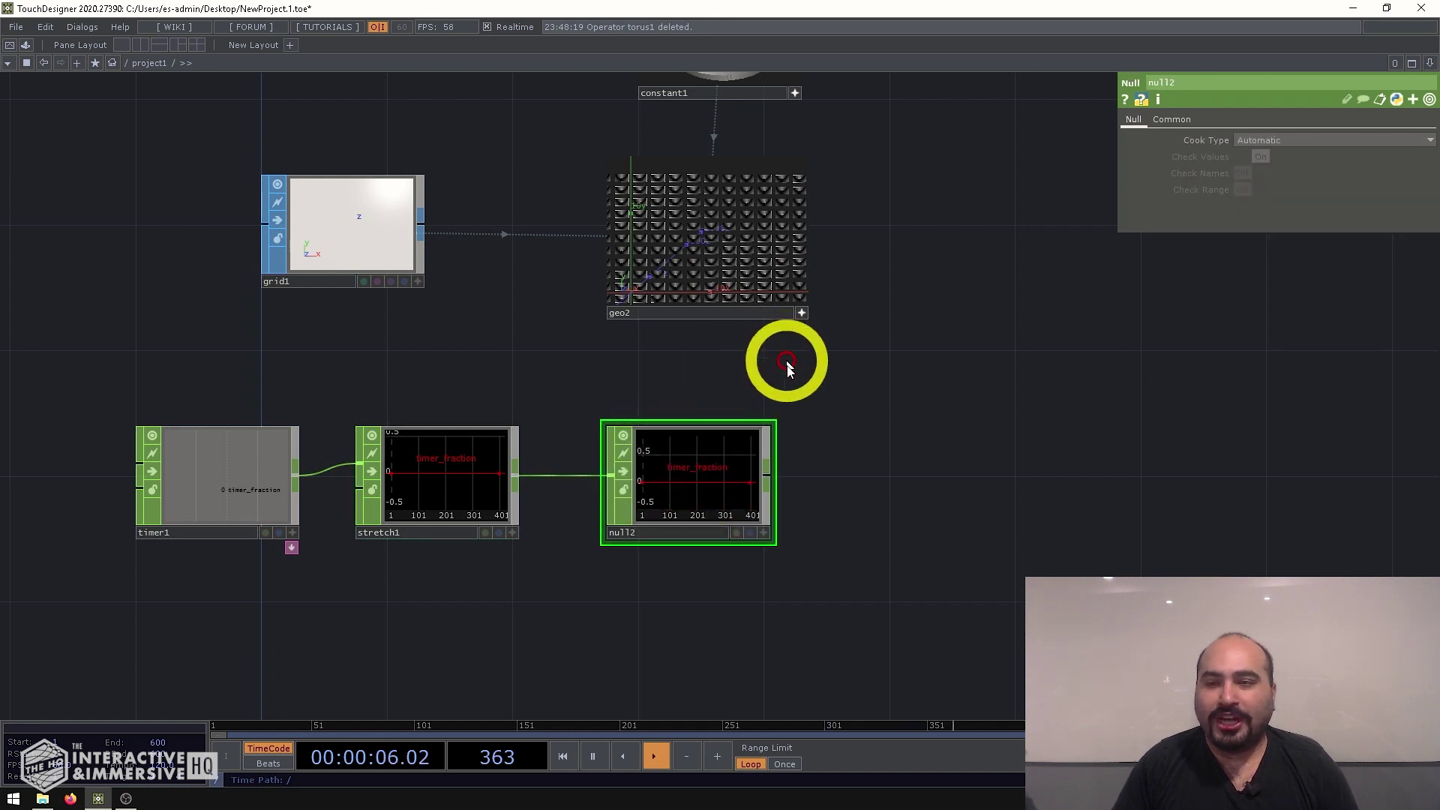
Show geo2's Instance 2 texture-coordinate parameters.
click(707, 245)
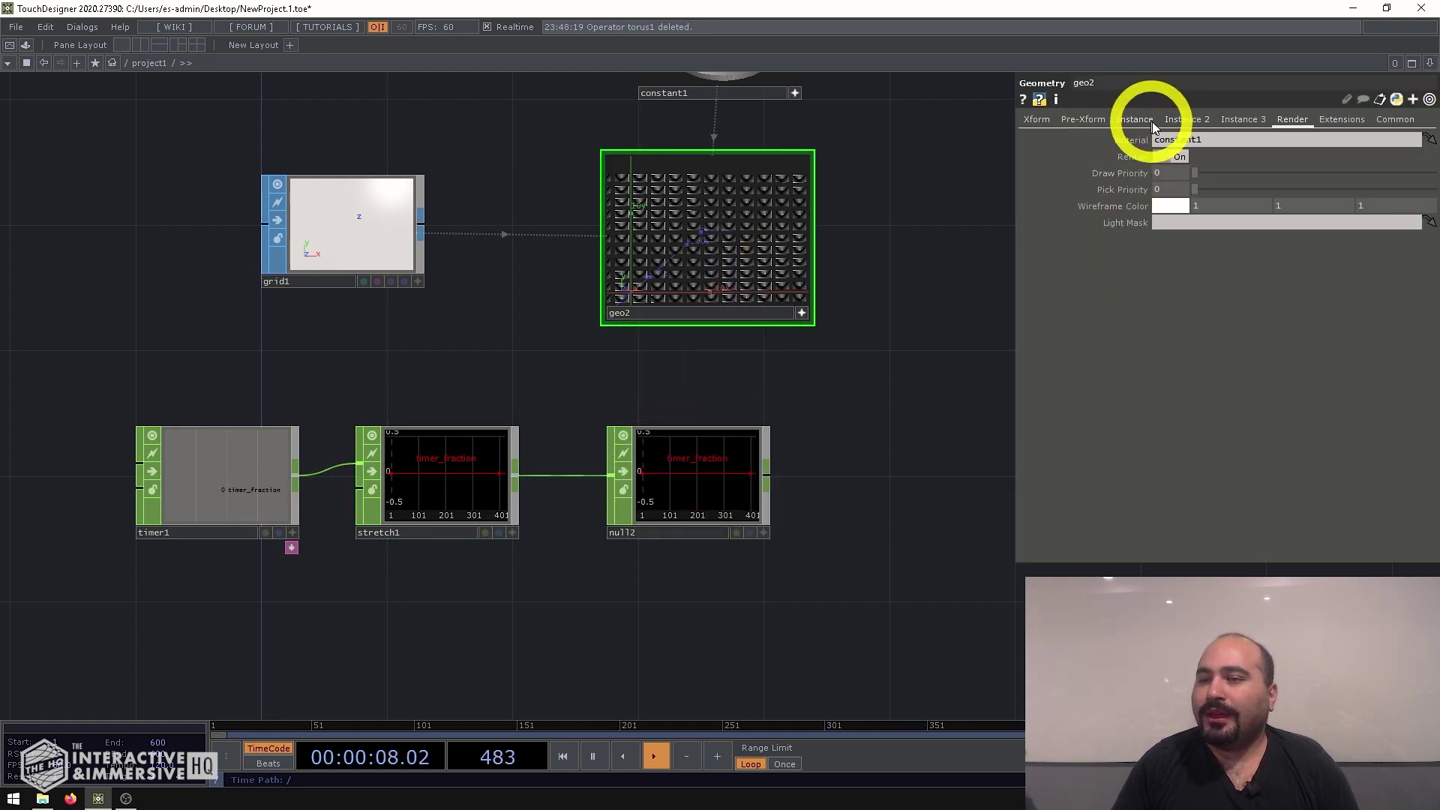
click(1195, 120)
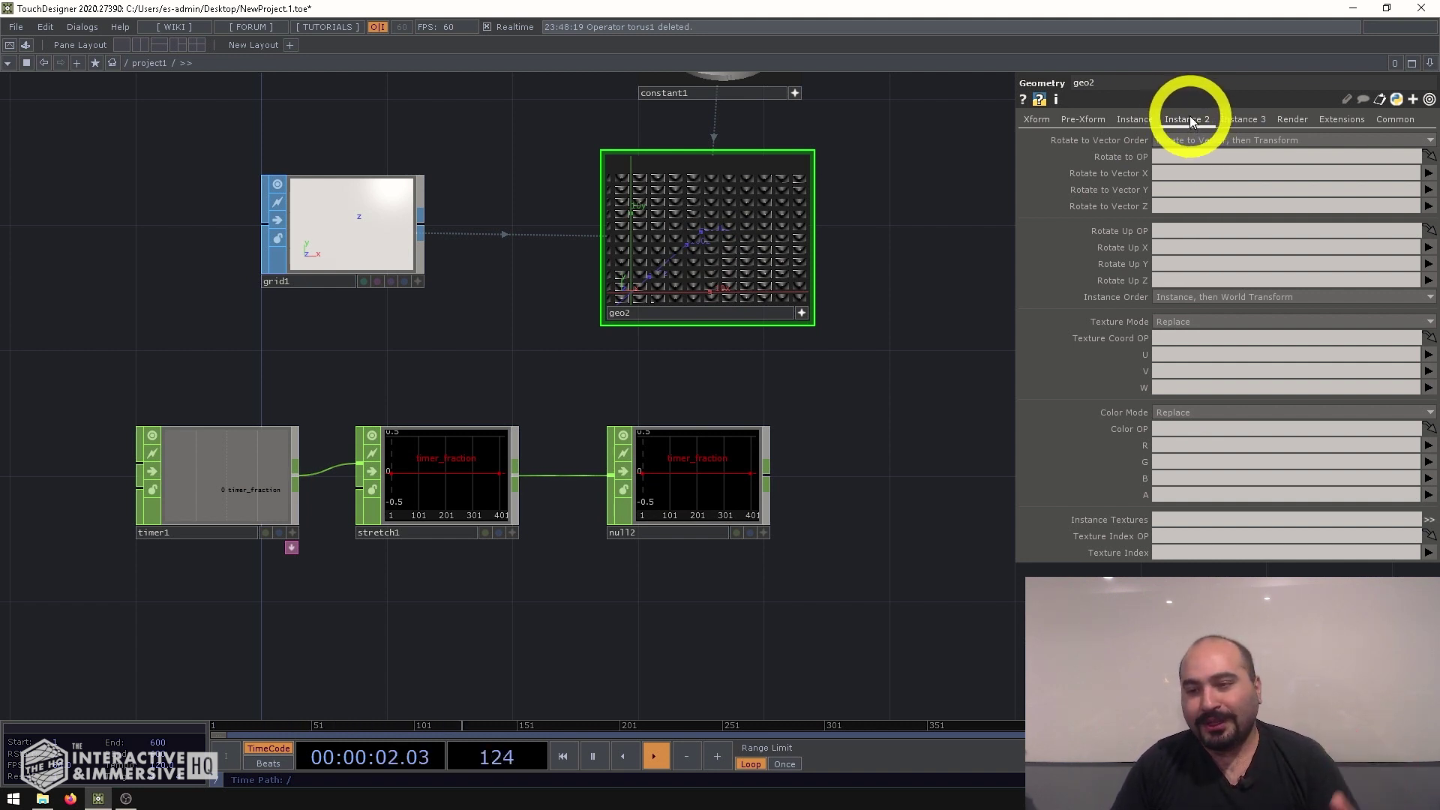
click(1159, 291)
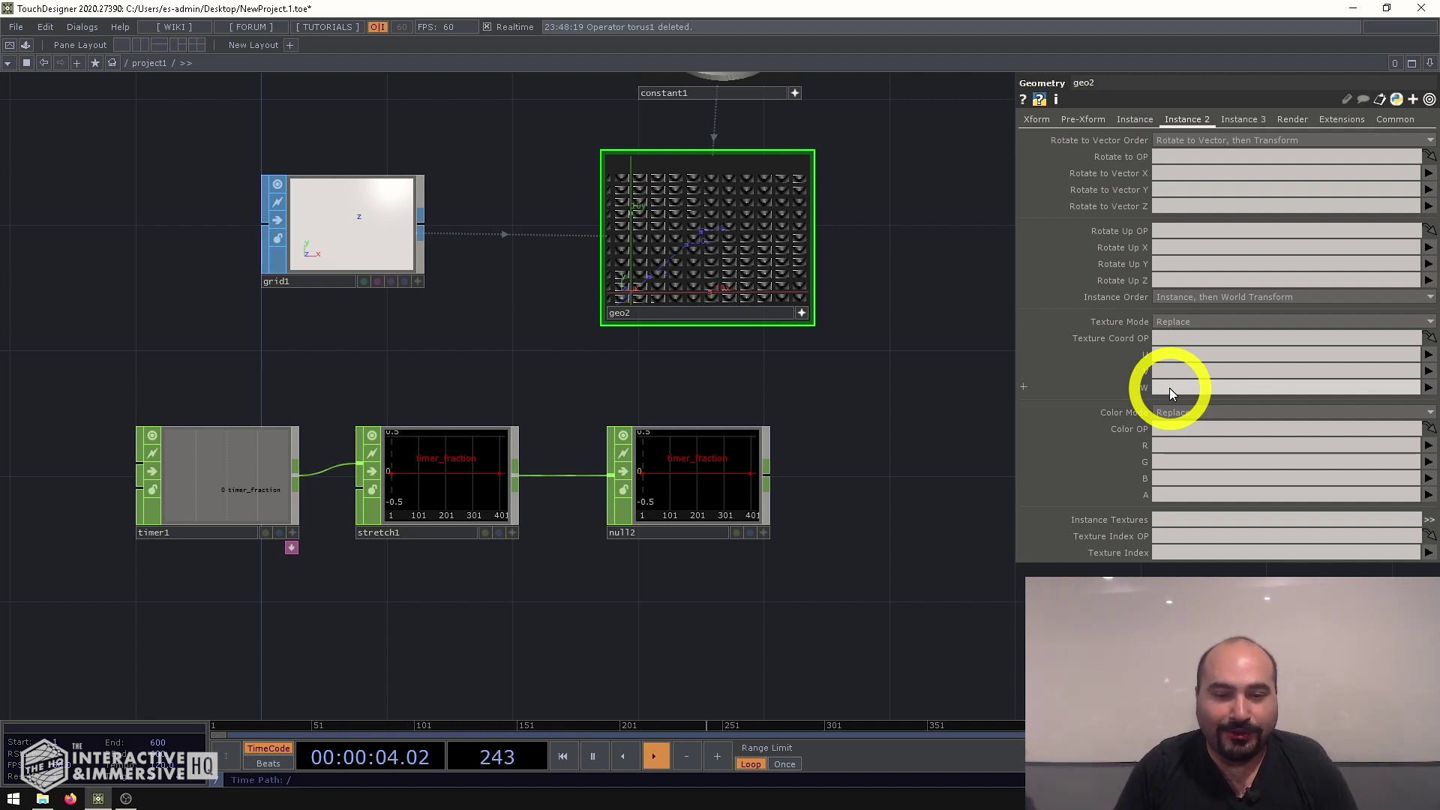
Set geo2's Texture Coord OP to null2, with W driven by timer_fraction.
drag(693, 490, 1193, 339)
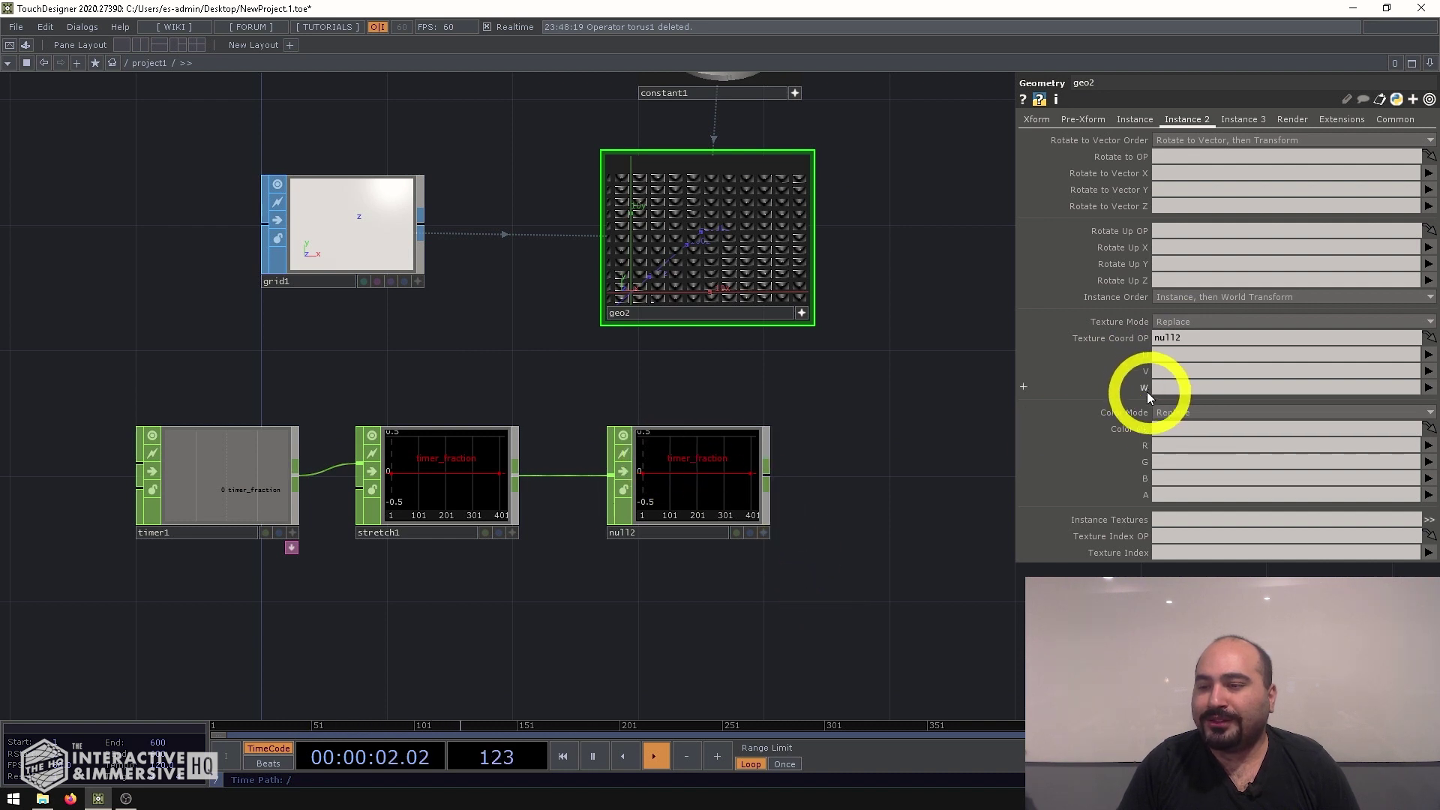
click(1429, 387)
click(1410, 403)
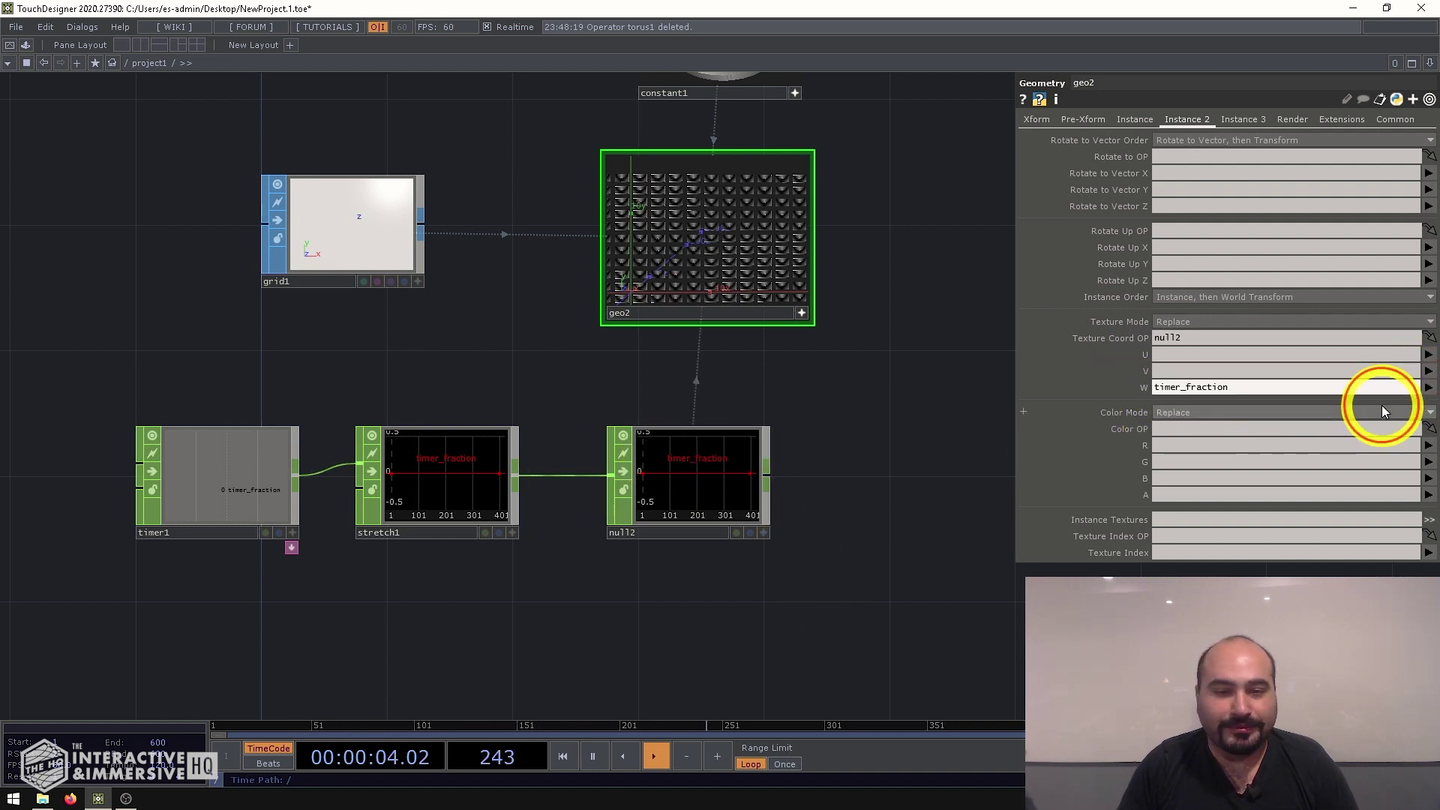
click(243, 486)
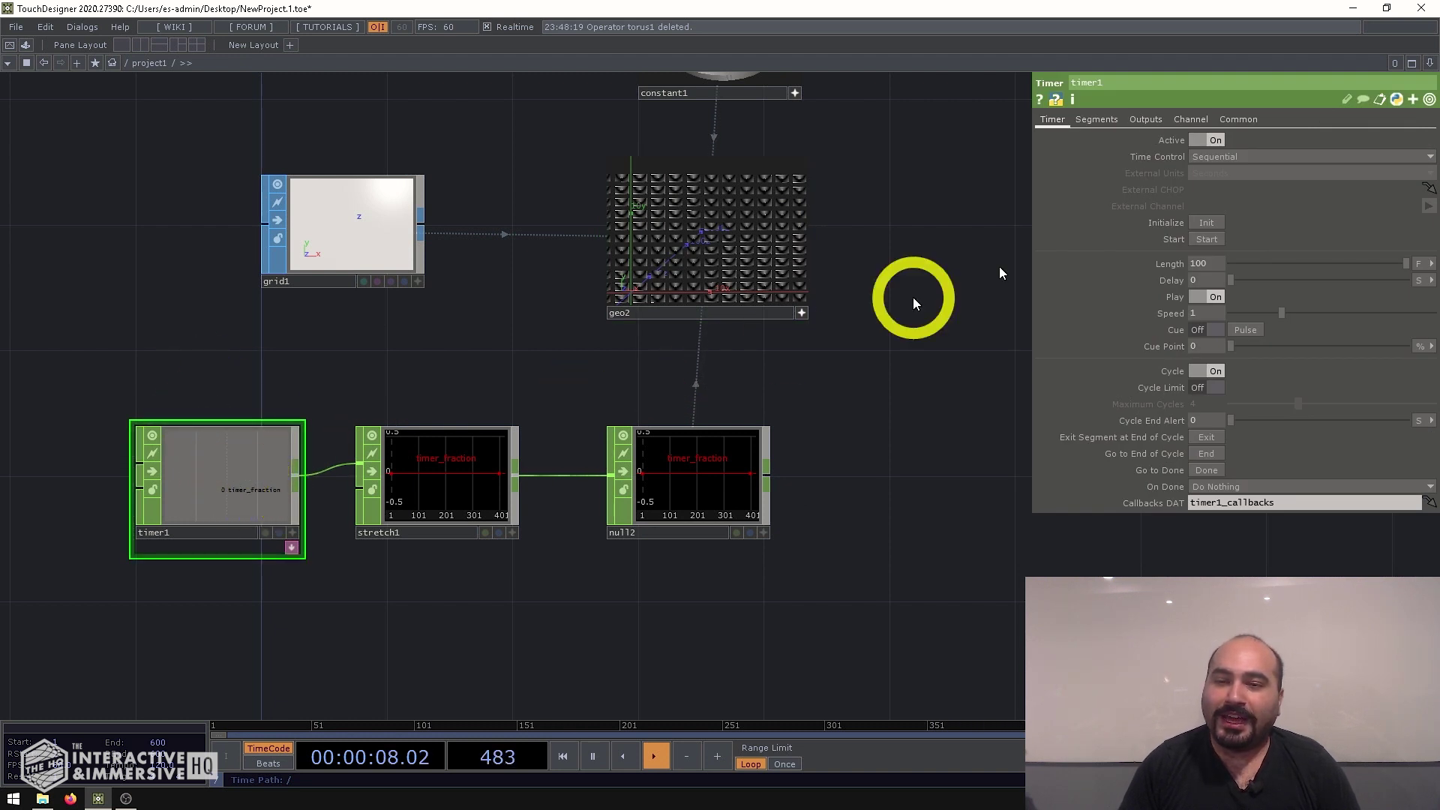
Restart timer1 from zero and orbit the instanced grid in geo2's viewer.
click(1203, 239)
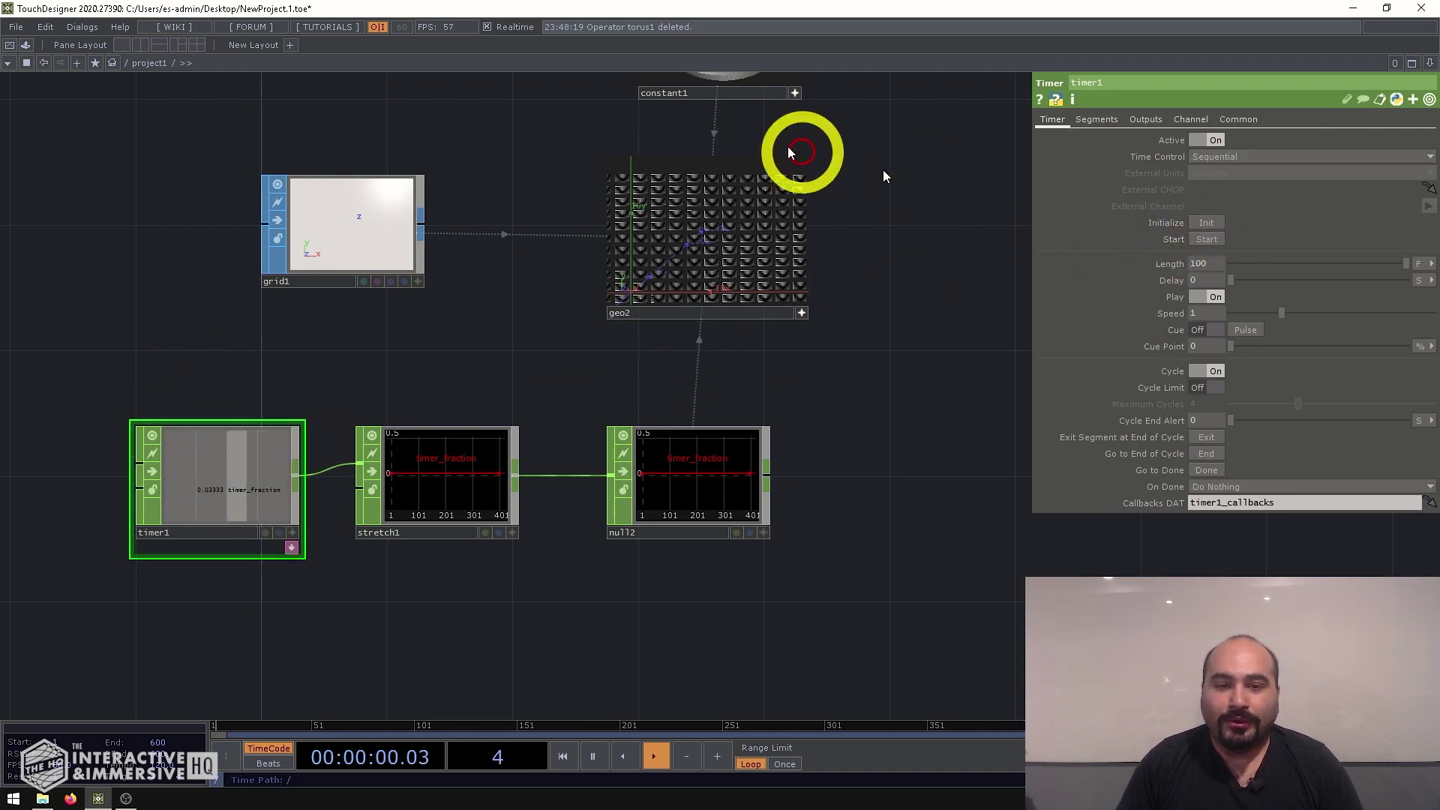
scroll(717, 147, up, 10)
scroll(759, 473, down, 10)
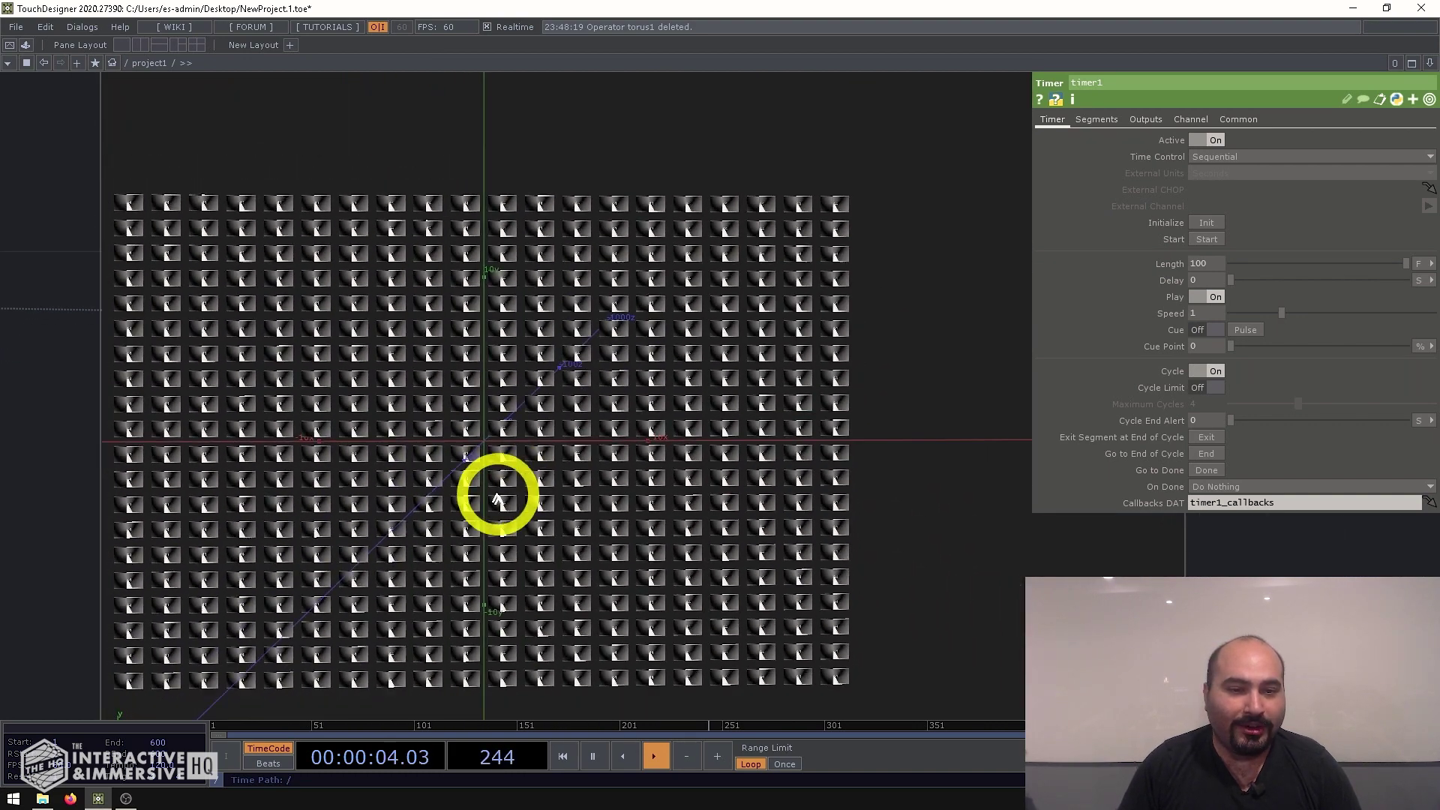
drag(498, 492, 668, 470)
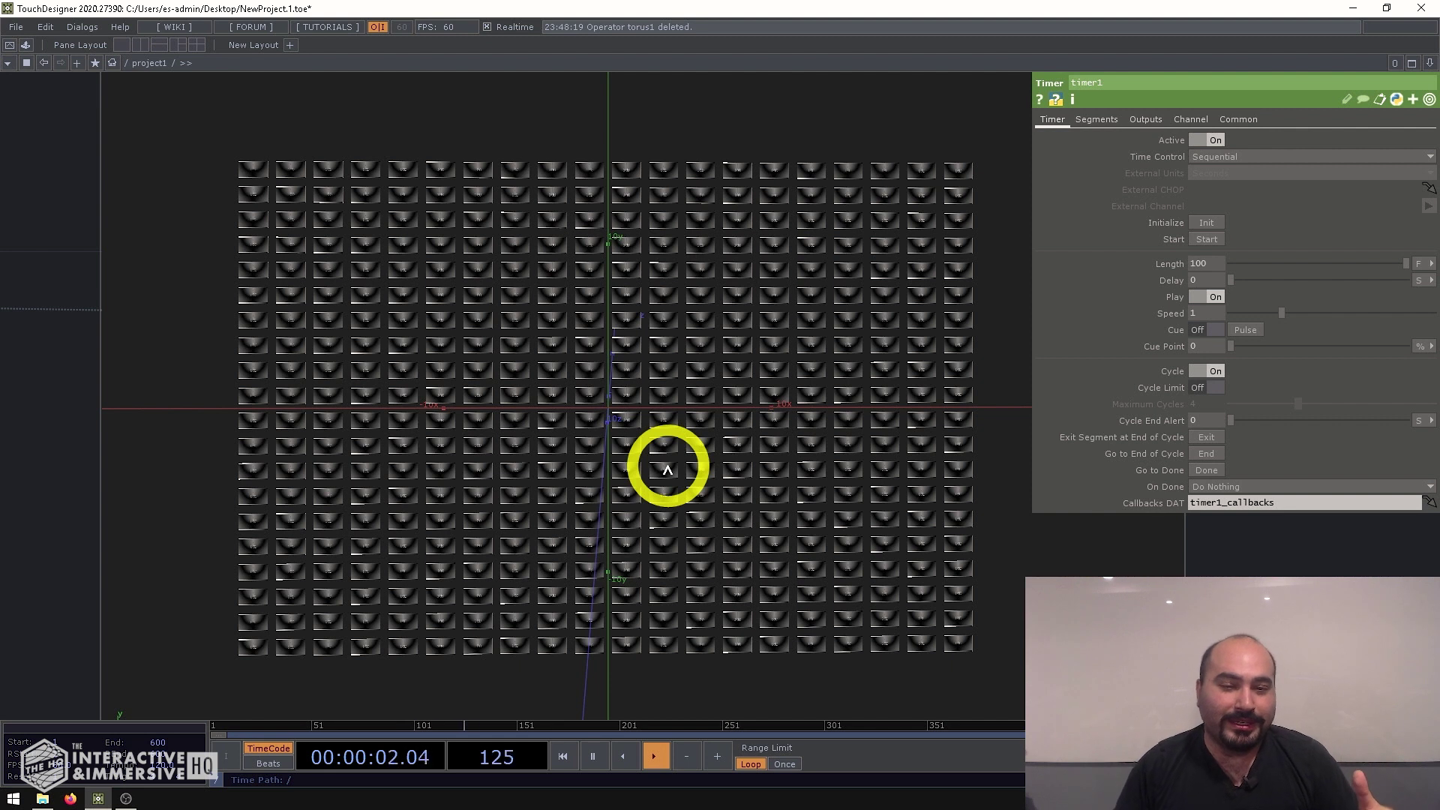
scroll(668, 468, down, 10)
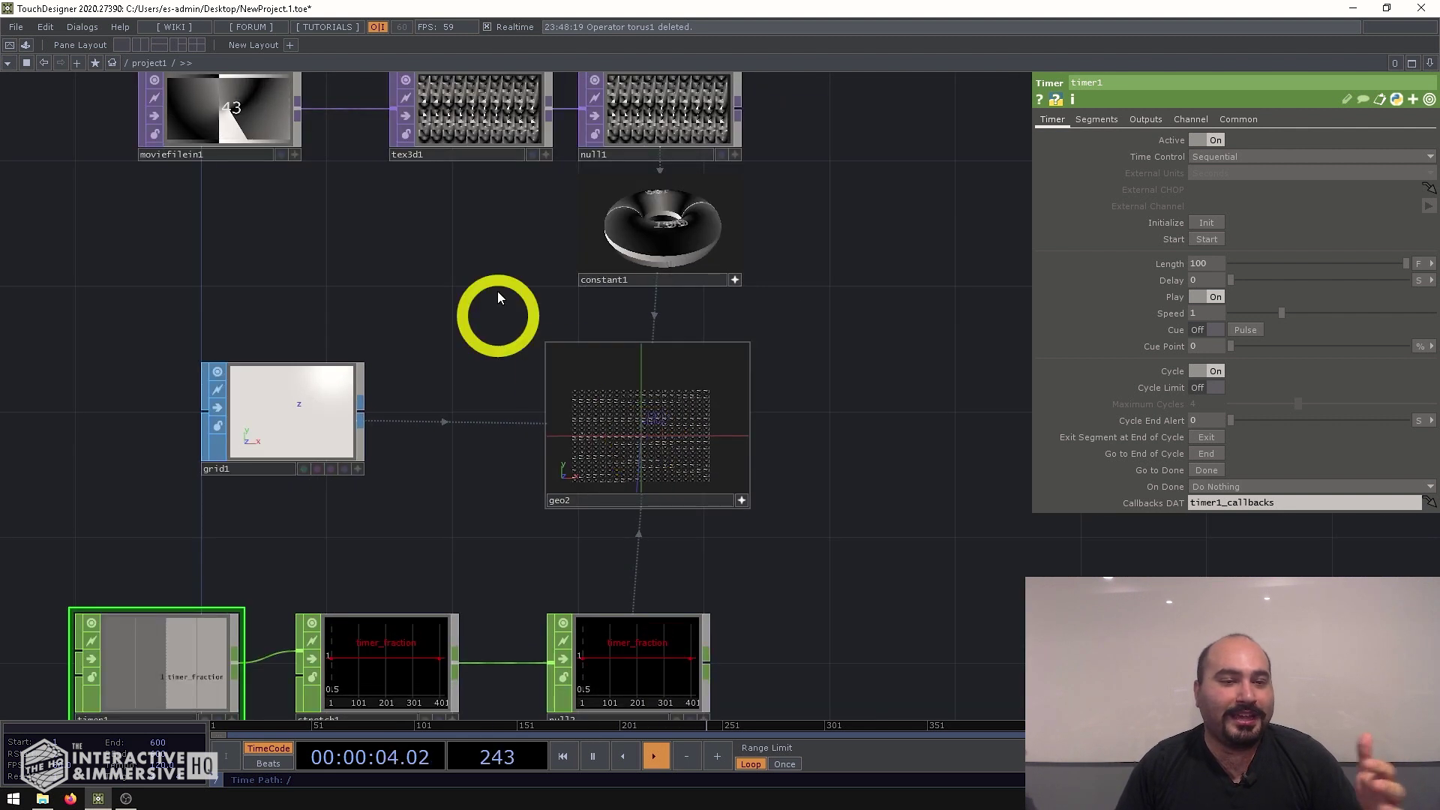
scroll(469, 273, up, 5)
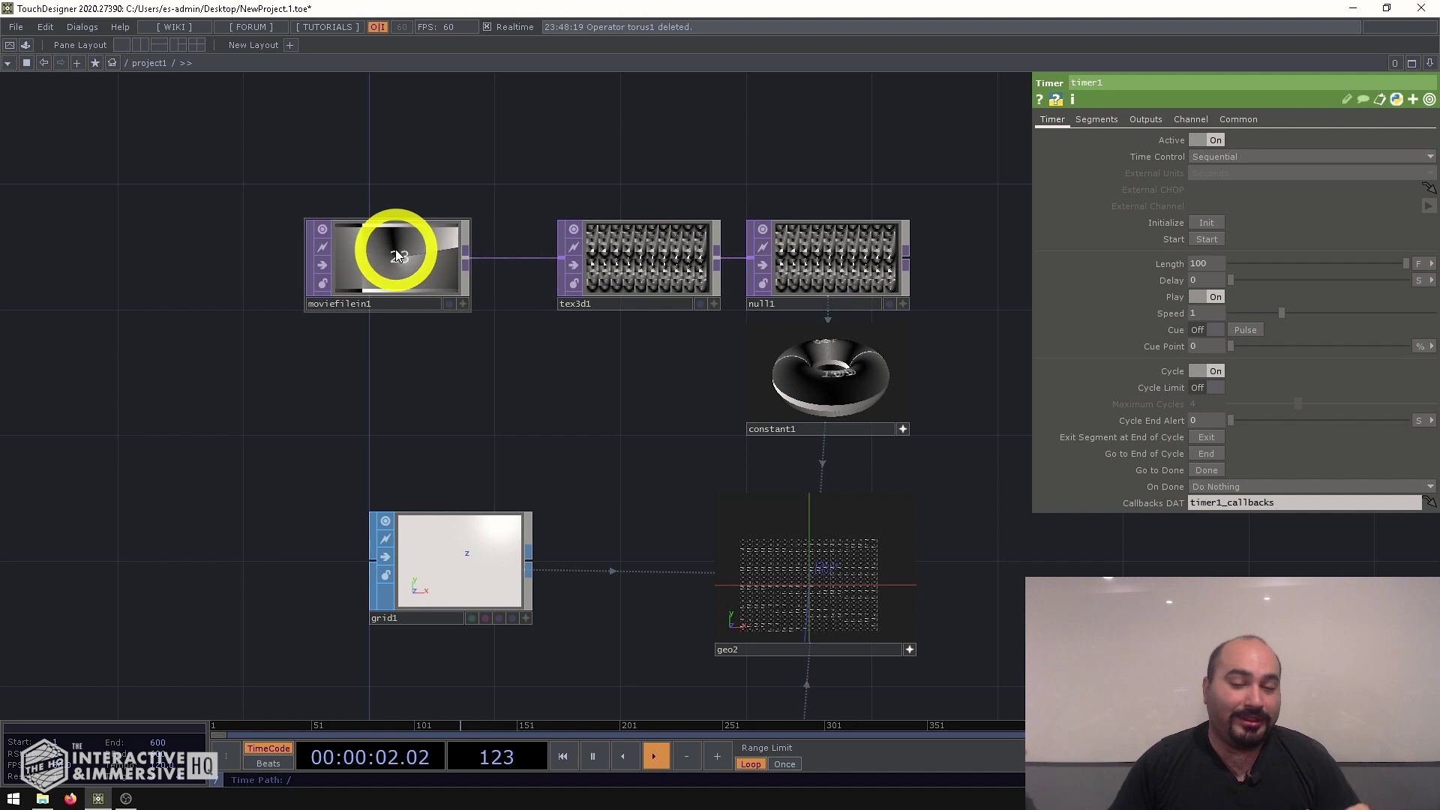
Reset and start timer1 again, then enlarge geo2's viewer so the animated grid fills the pane.
drag(578, 488, 431, 278)
double_click(595, 370)
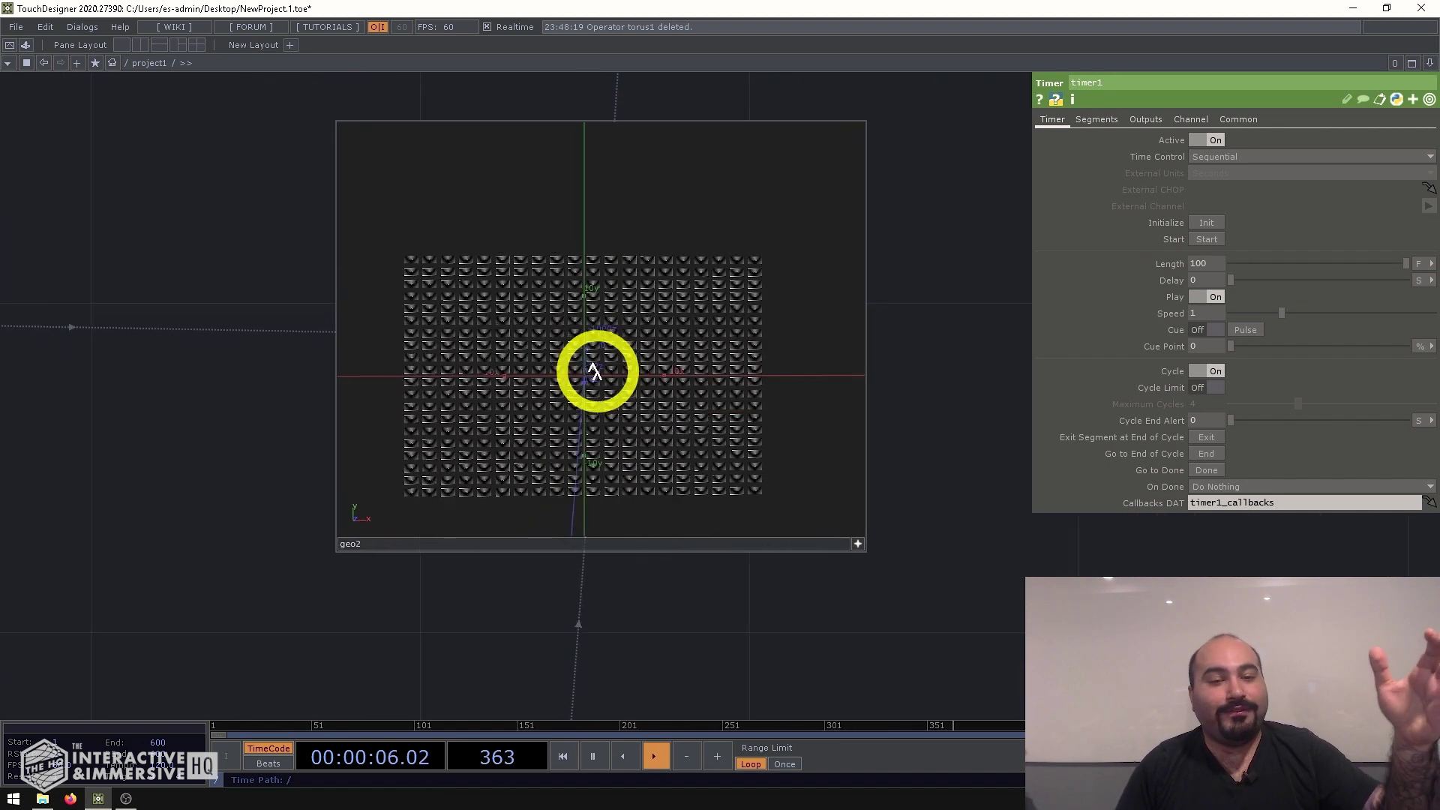
key(p)
key(u)
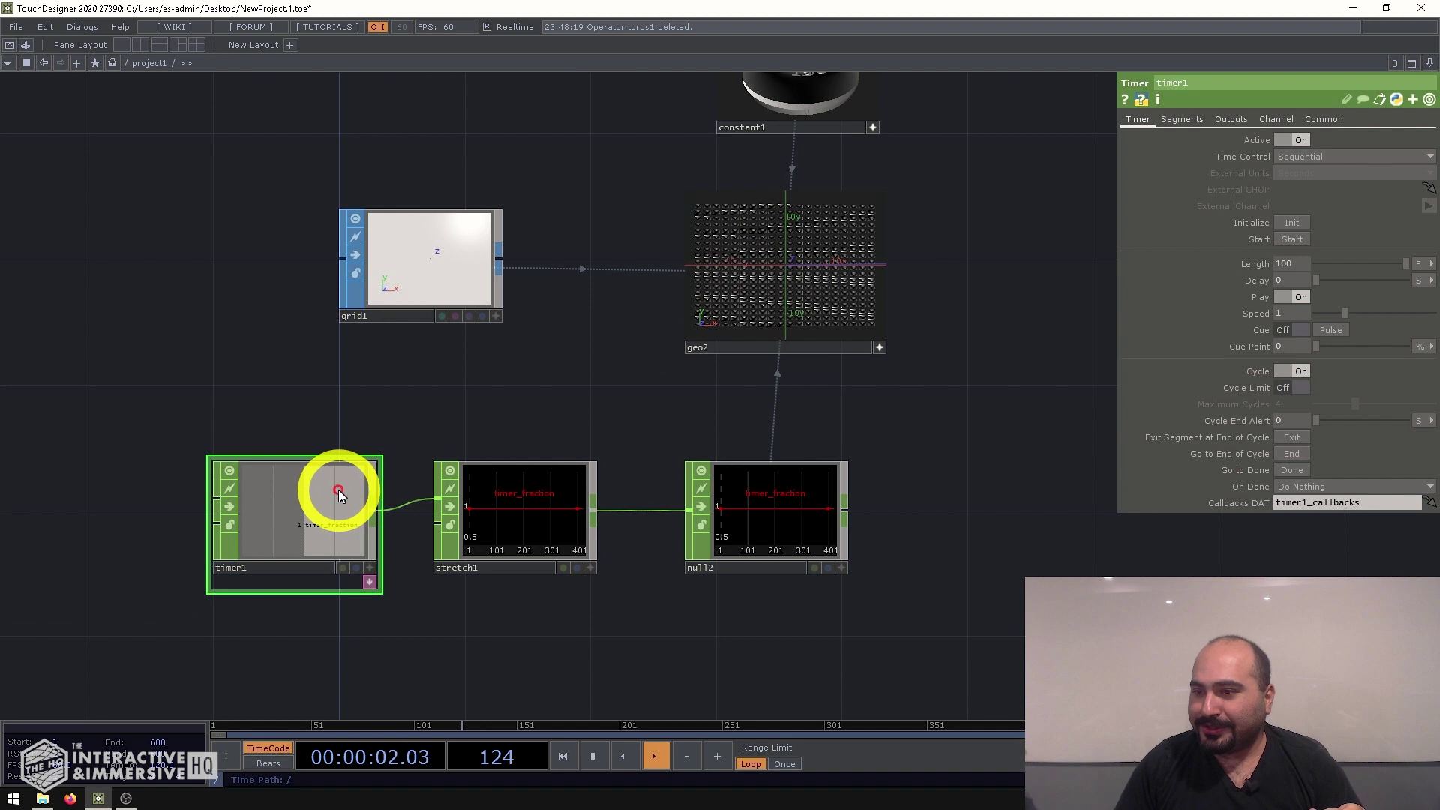
click(1279, 225)
click(1281, 238)
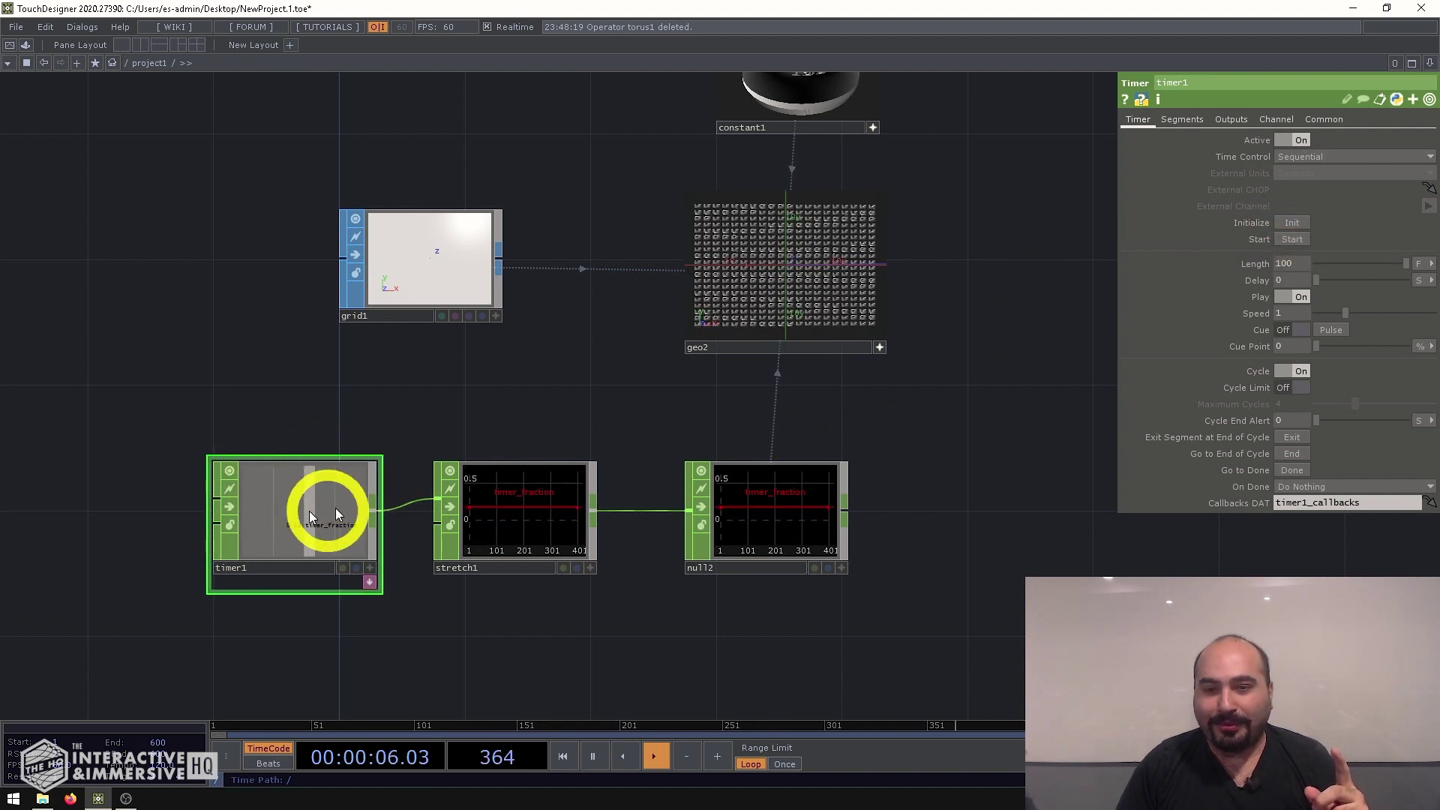
scroll(791, 257, up, 5)
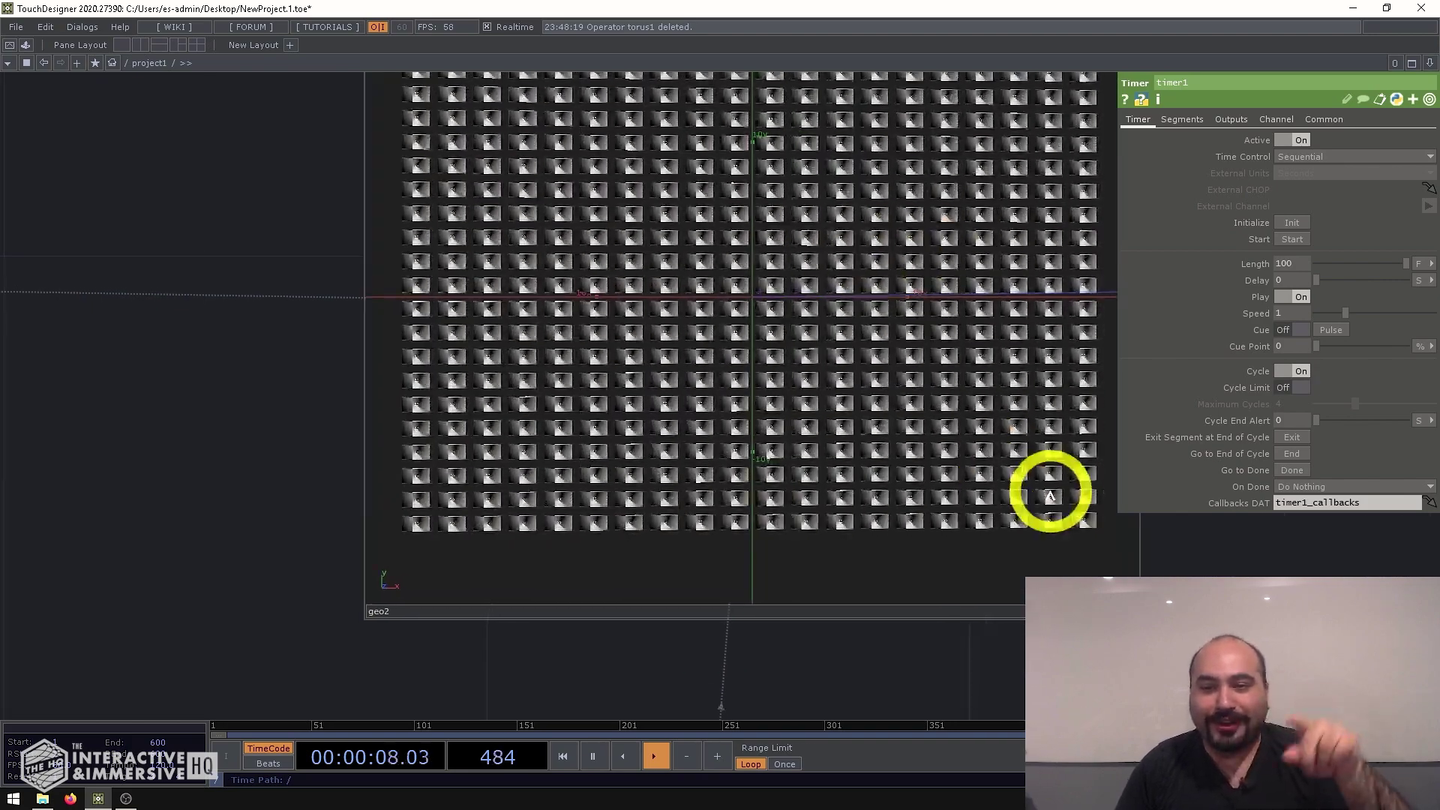
drag(1222, 533, 1199, 587)
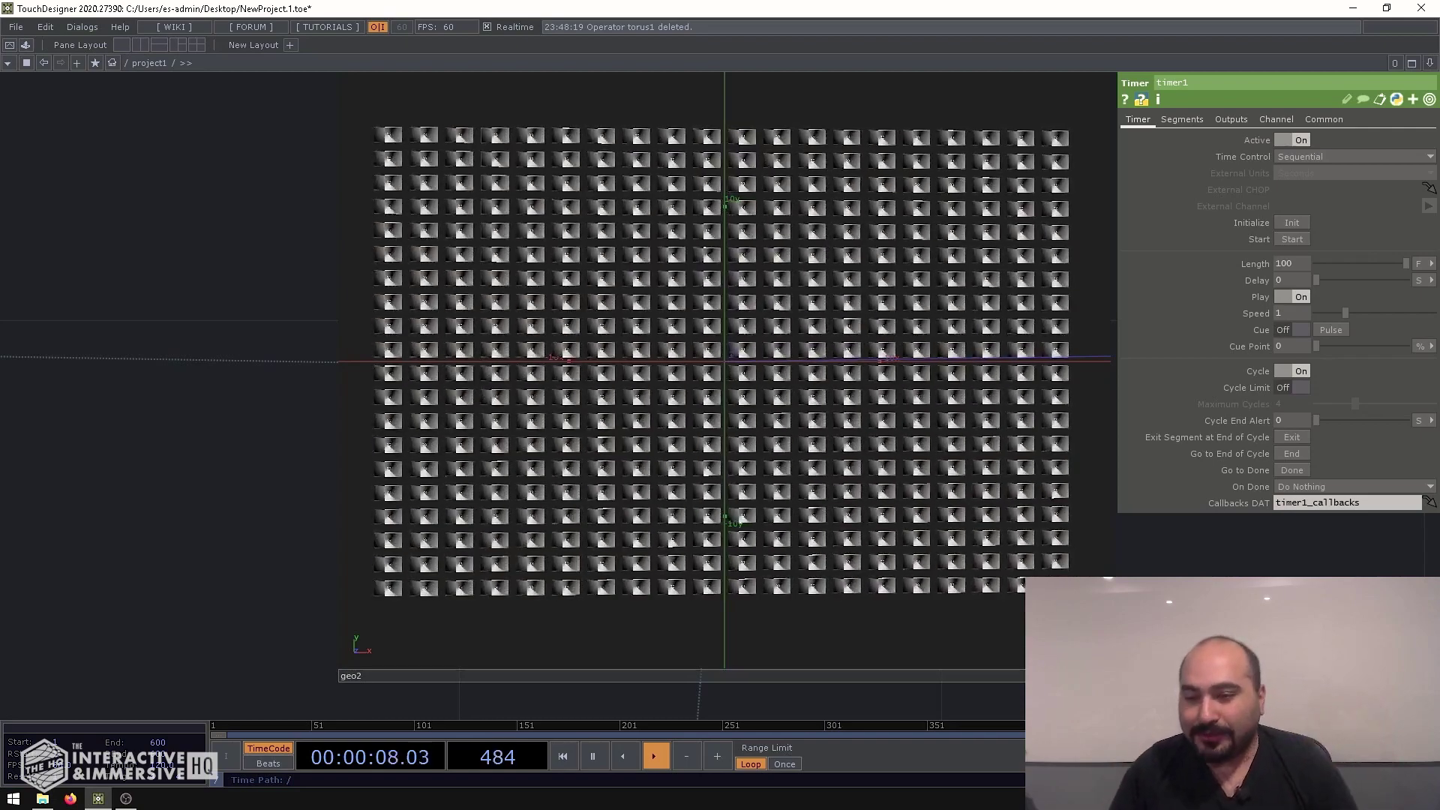
Pan back to the timer1/stretch1/null2 chain and search the CHOP operators for 'spee'.
drag(1186, 625, 989, 456)
scroll(989, 455, down, 5)
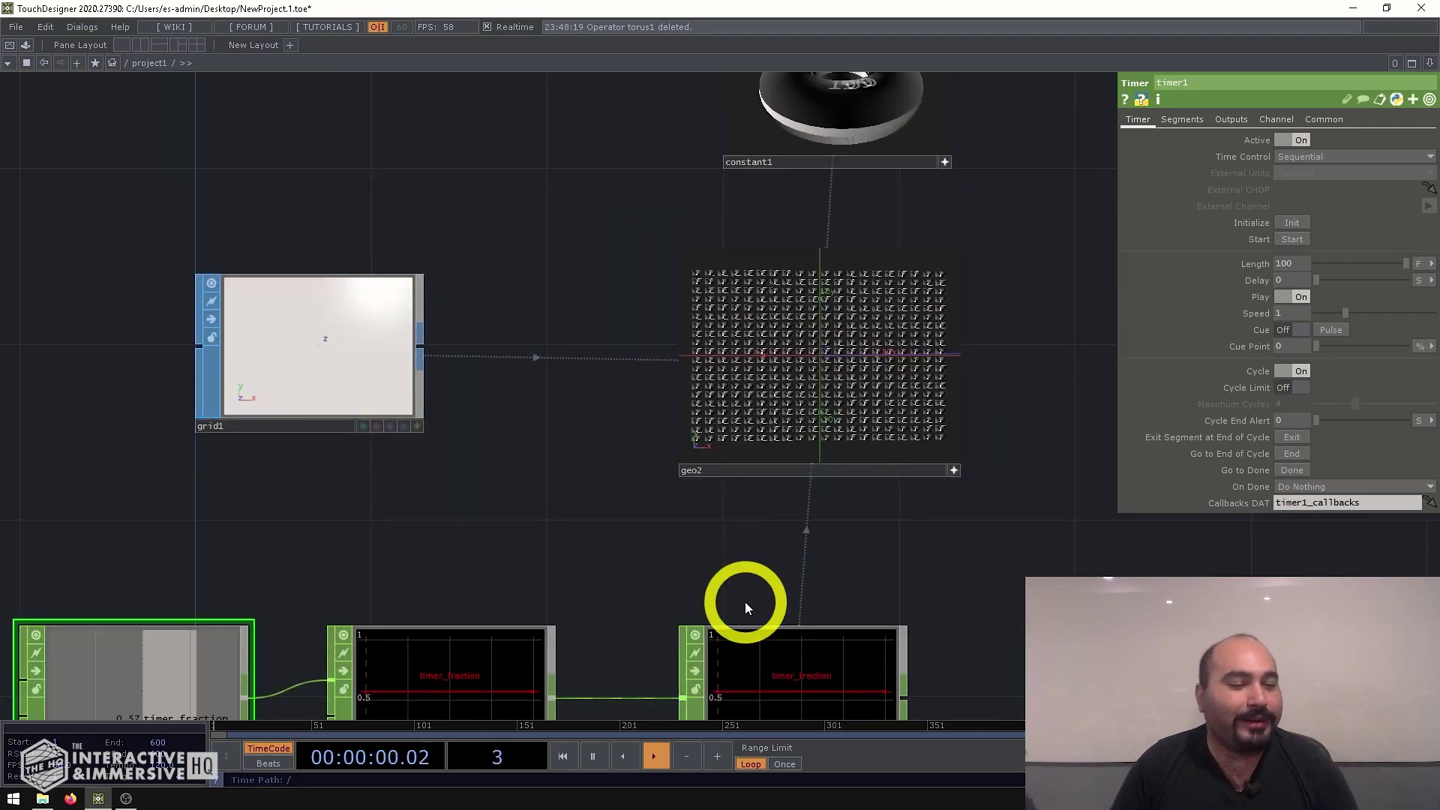
drag(746, 601, 700, 399)
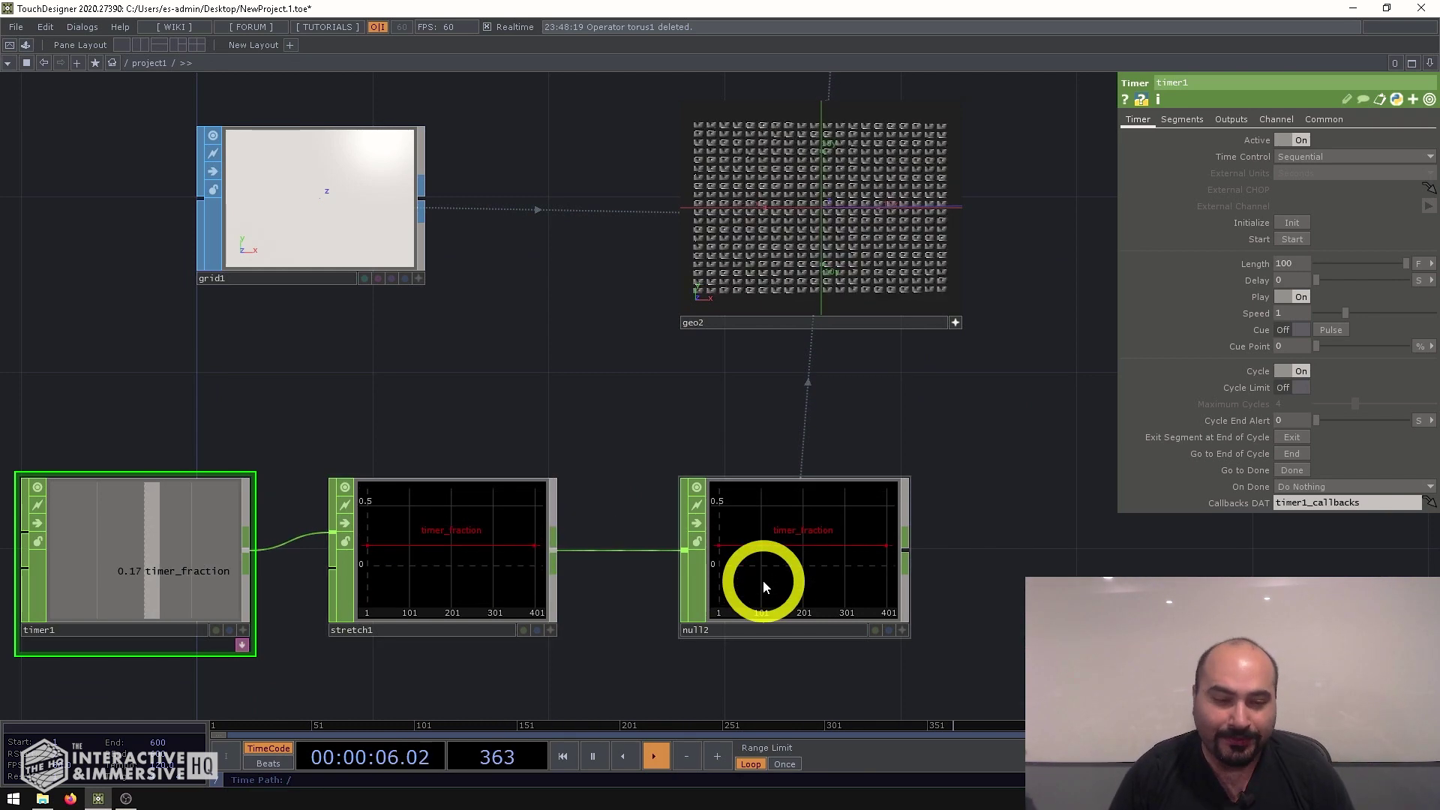
drag(611, 666, 515, 510)
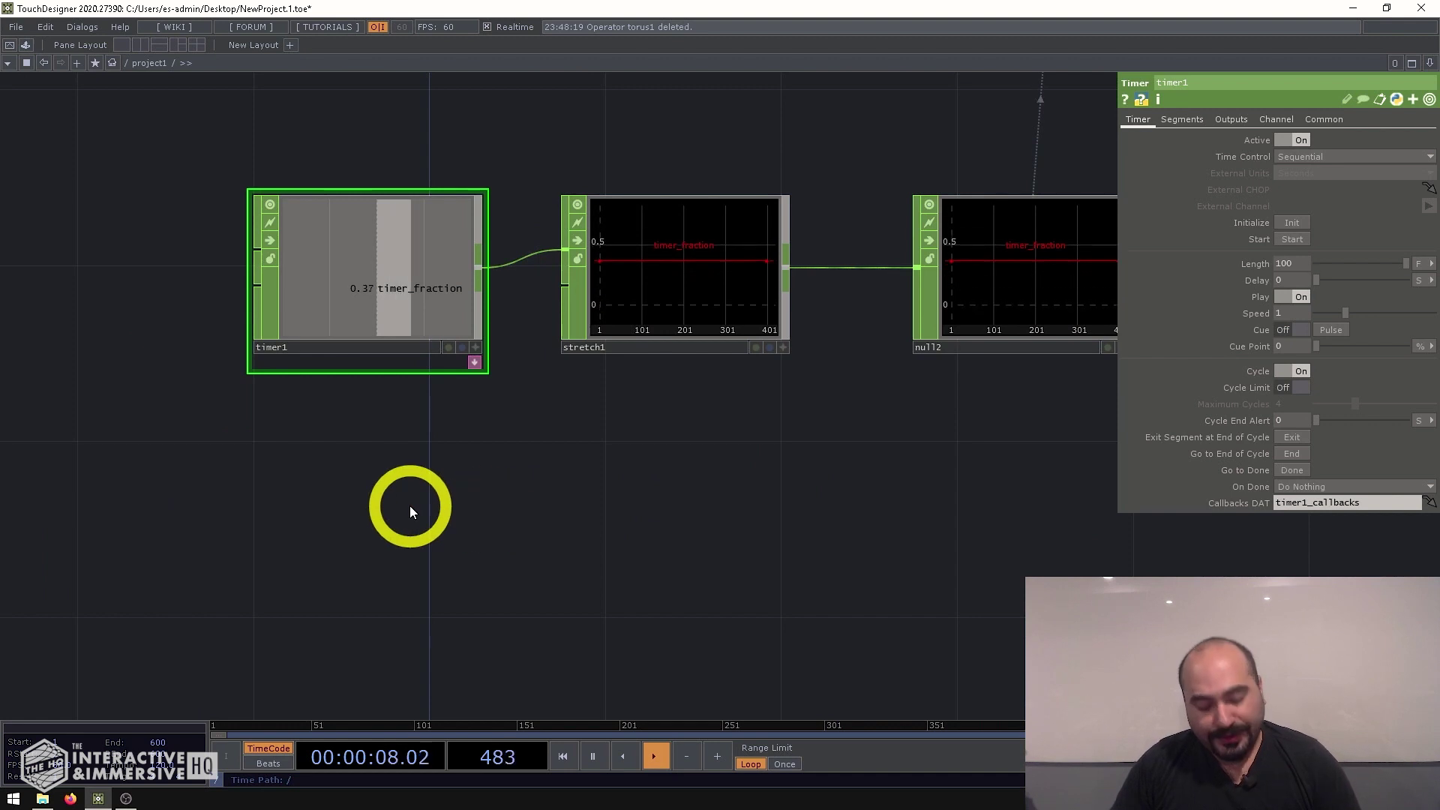
key(Tab)
Create a speed1 Speed CHOP and a constant2 Constant CHOP, wiring constant2 into speed1.
text(spee)
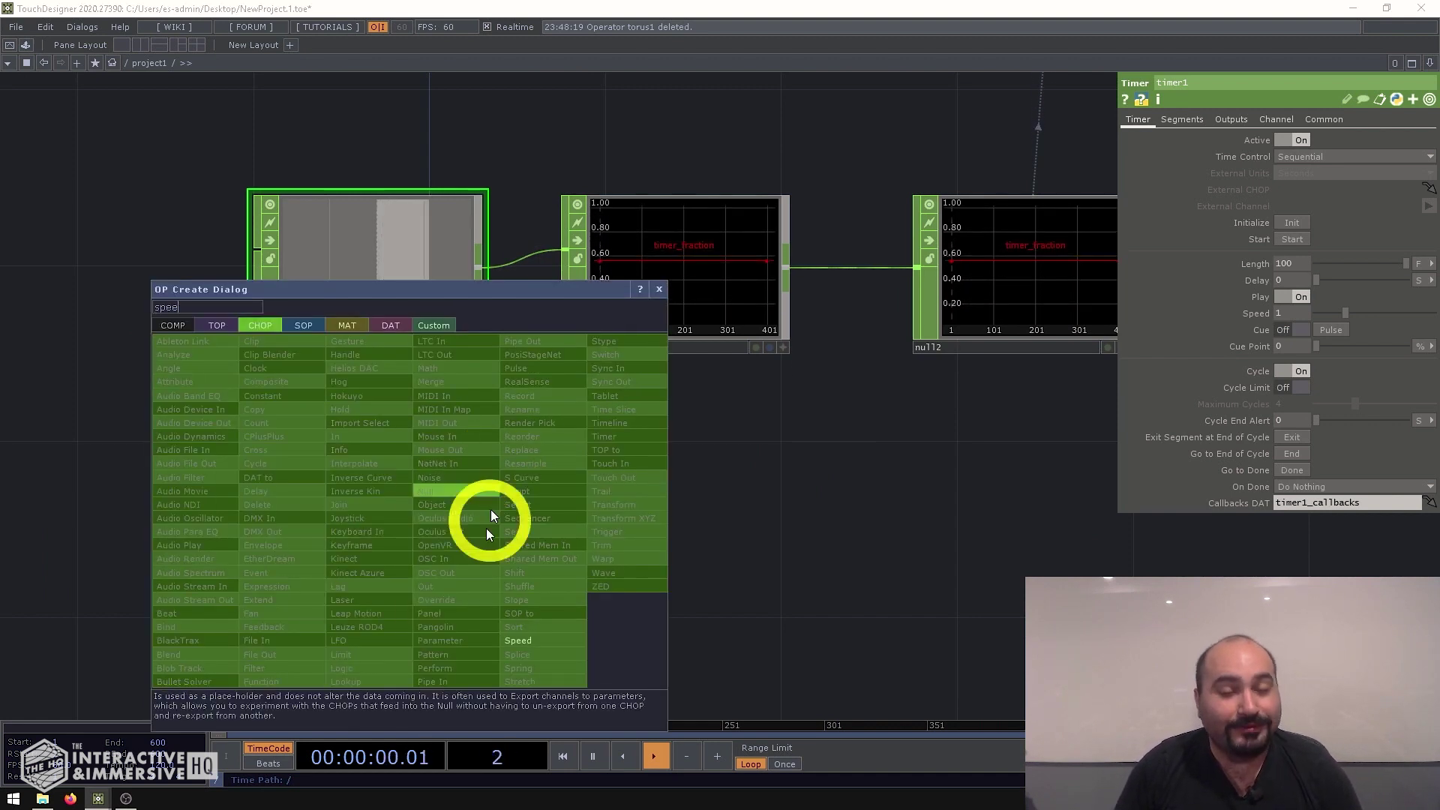
click(519, 641)
click(631, 537)
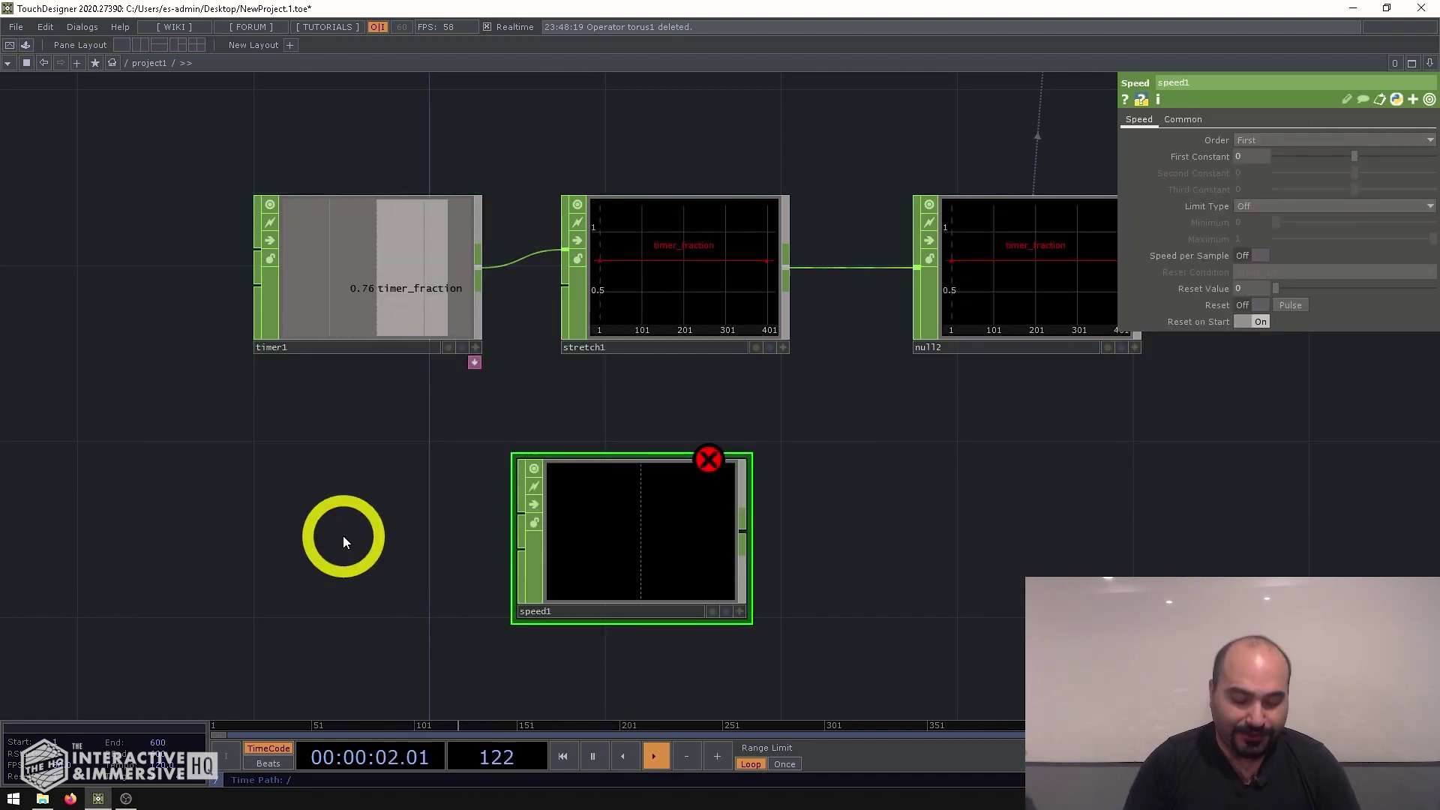
key(Tab)
text(con)
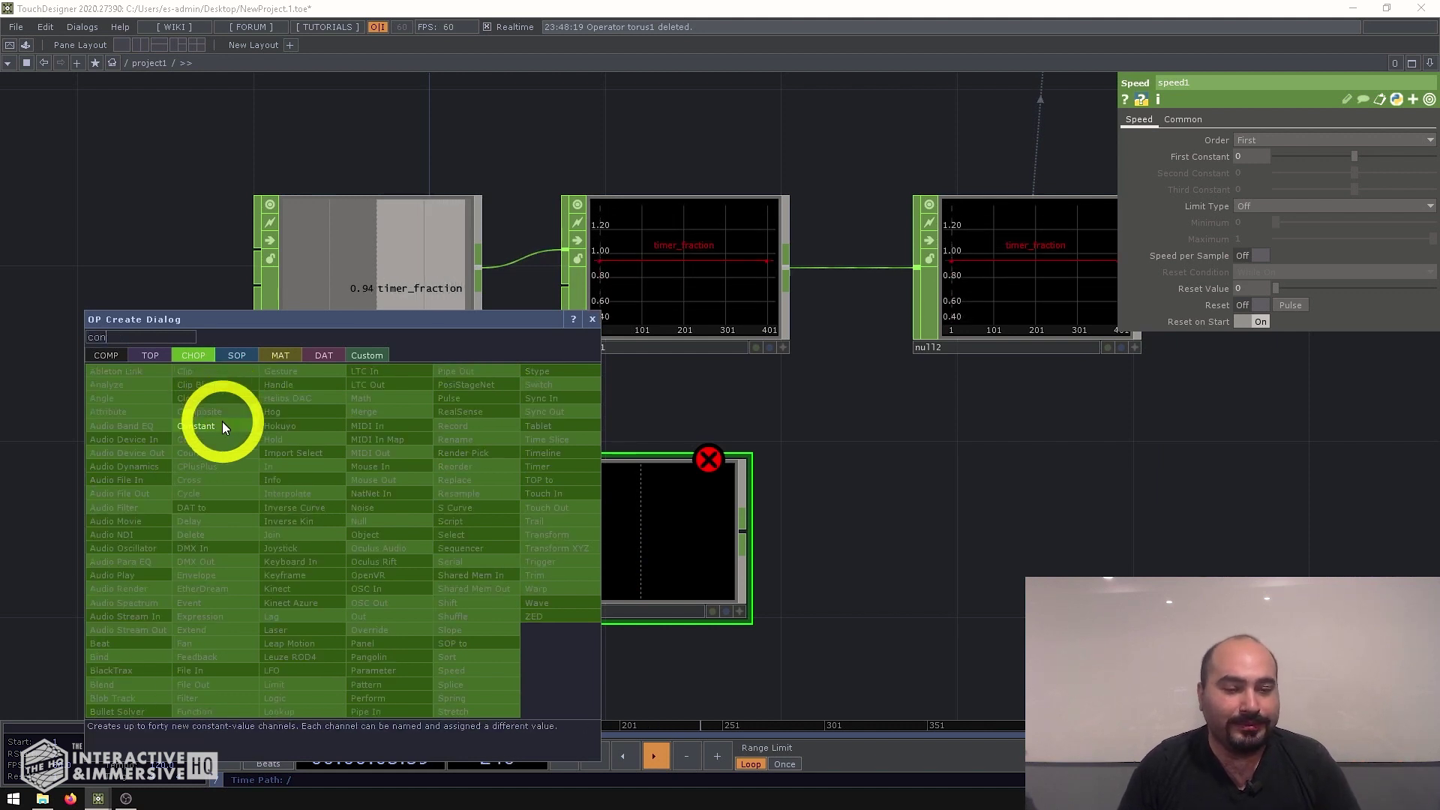
click(222, 426)
click(280, 544)
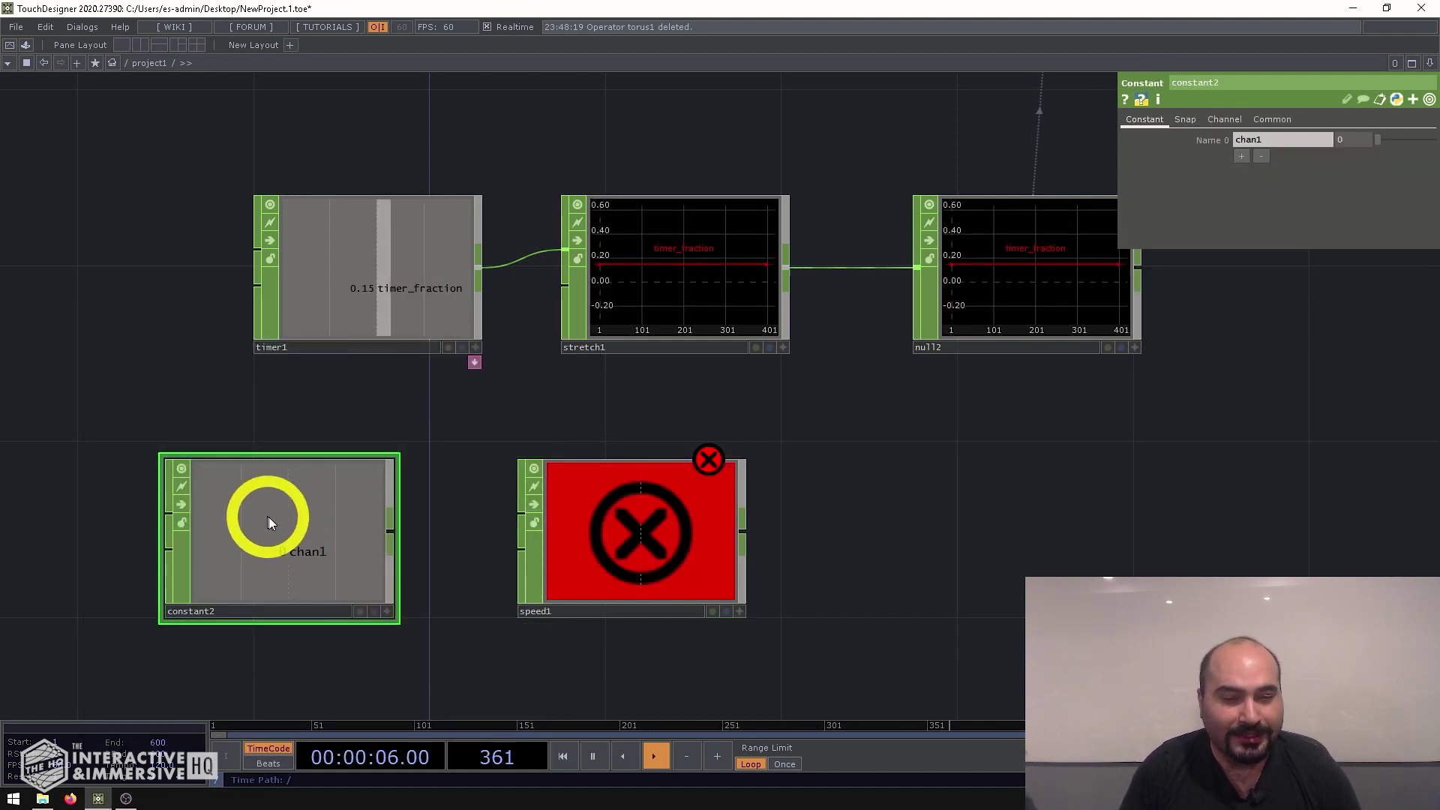
drag(391, 535, 521, 514)
Set constant2's chan1 to 1, then to 10, to watch speed1 accumulate.
click(296, 520)
click(1234, 143)
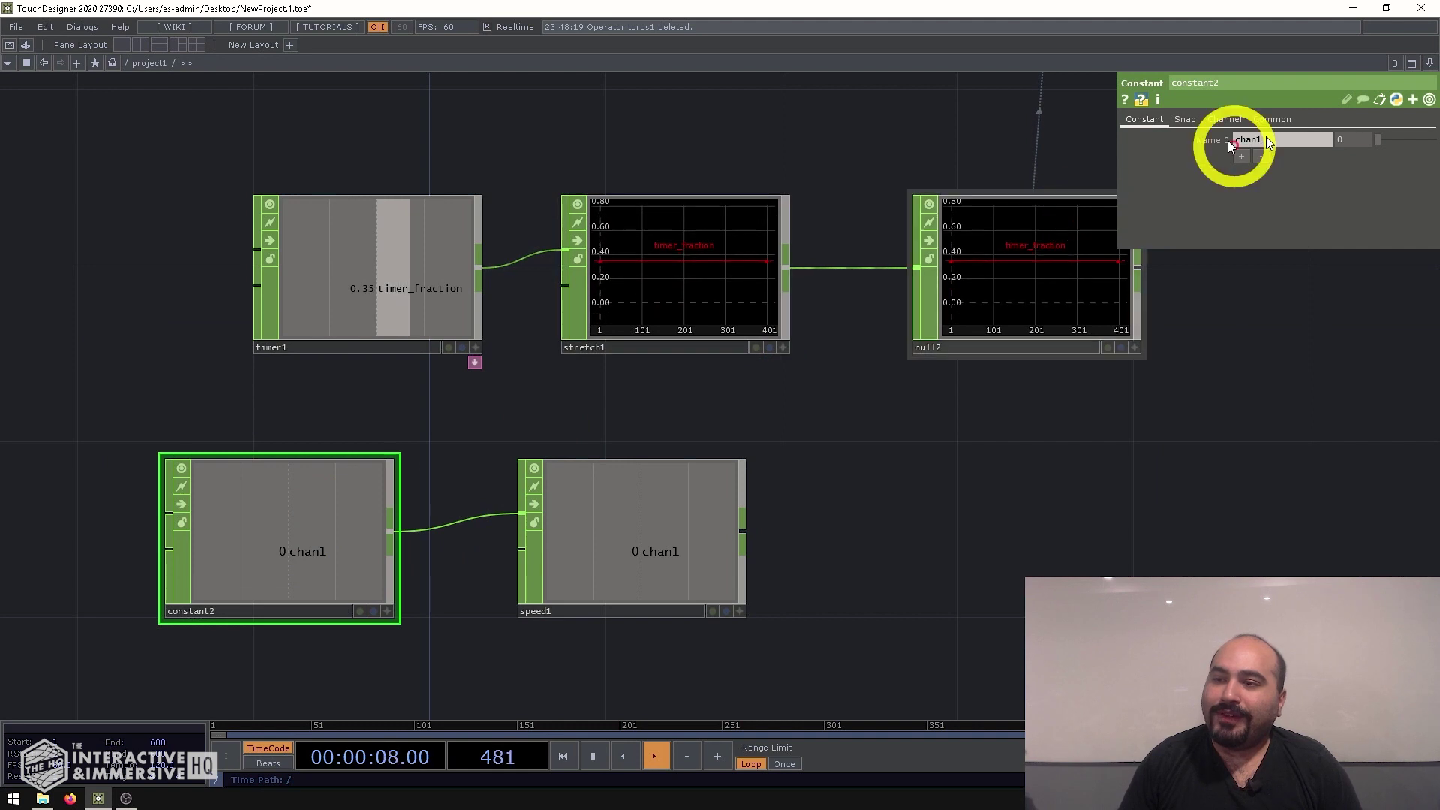
click(1352, 363)
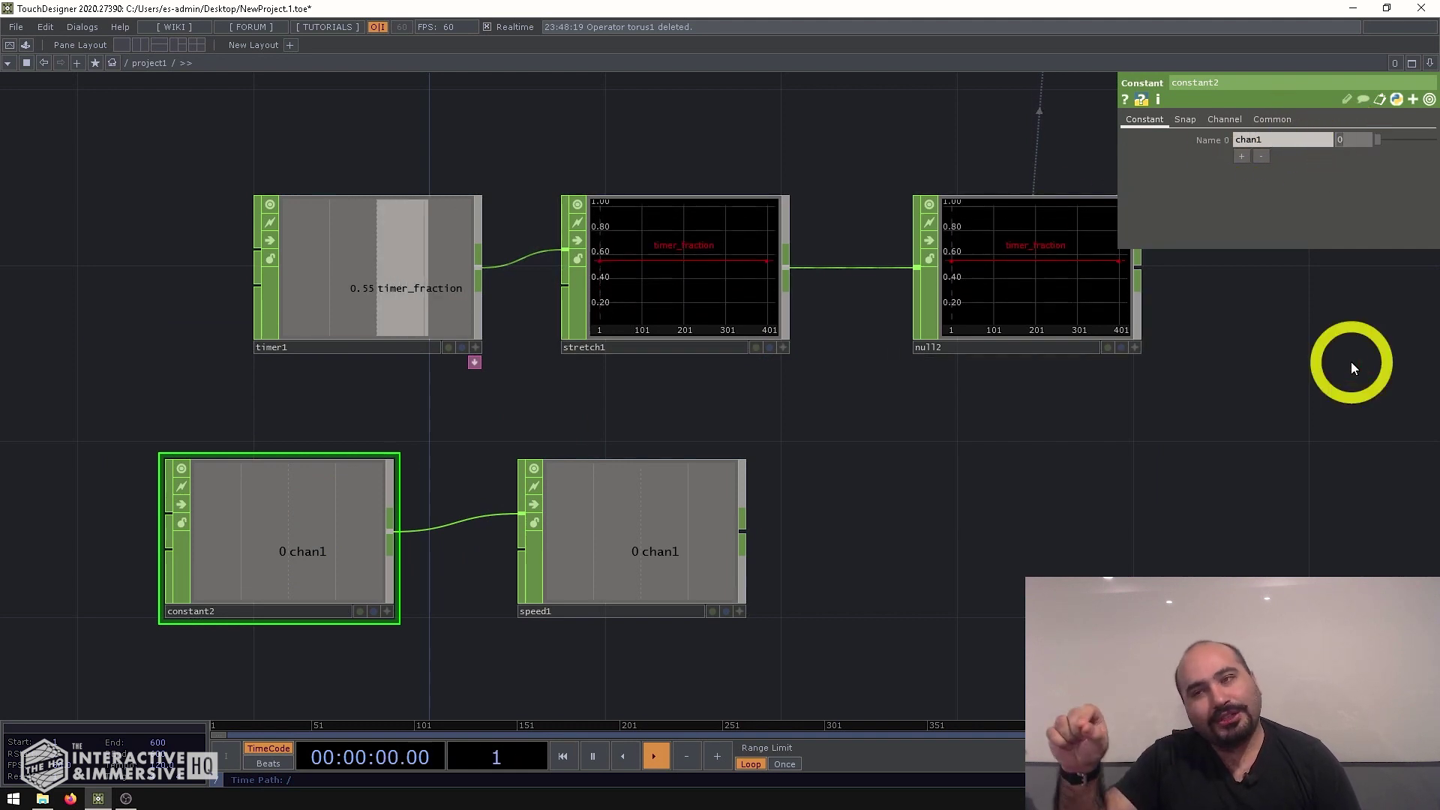
text(1)
key(Return)
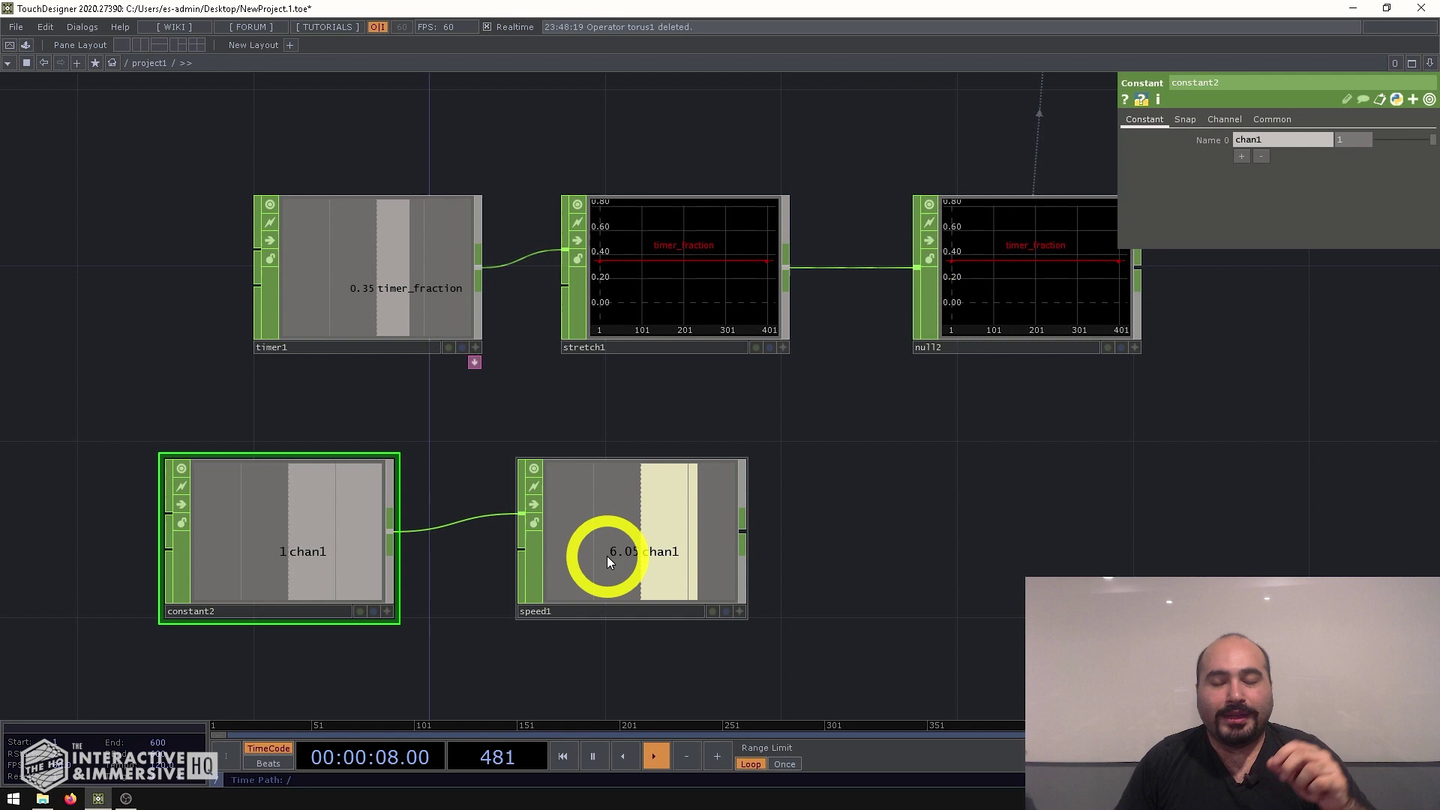
click(1341, 142)
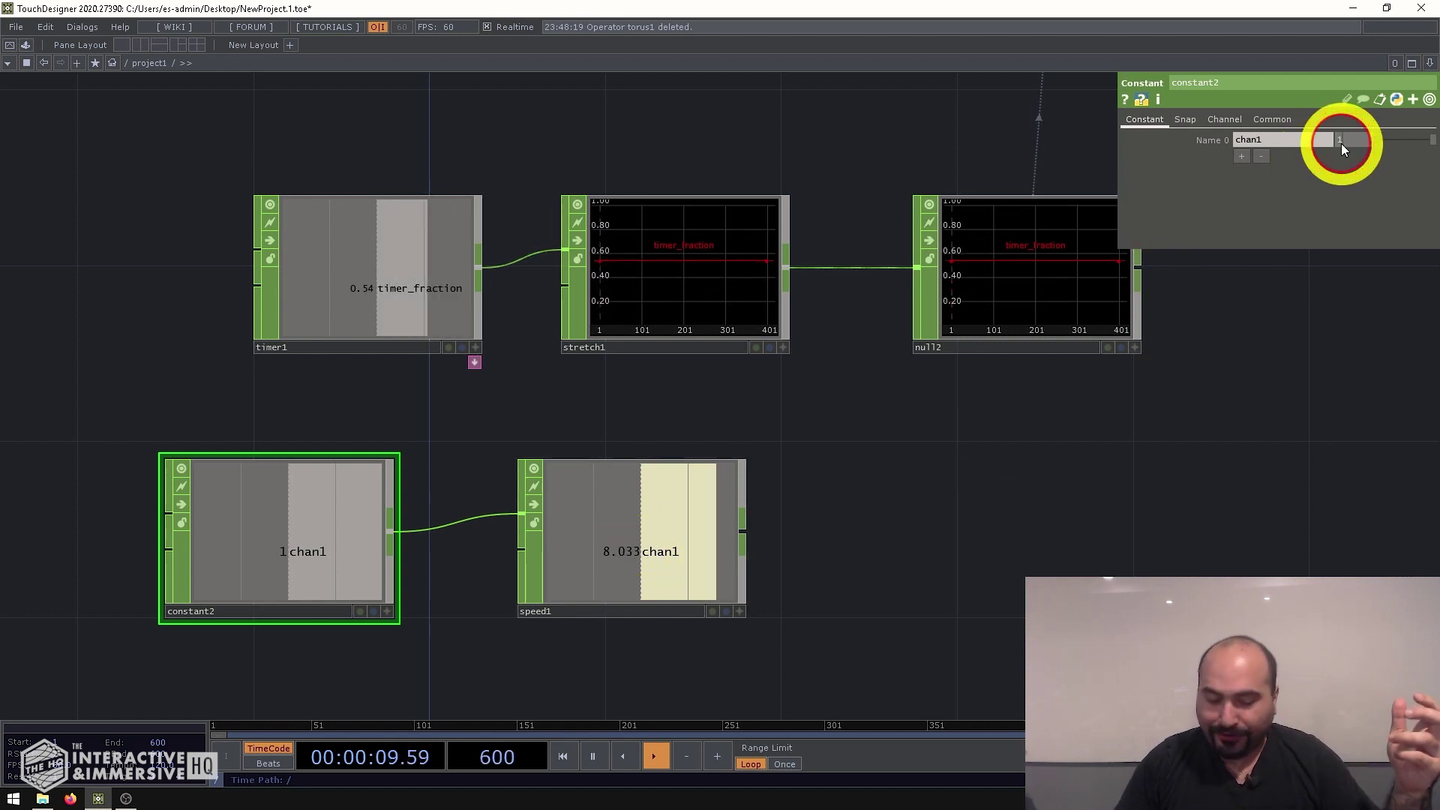
text(0)
key(Return)
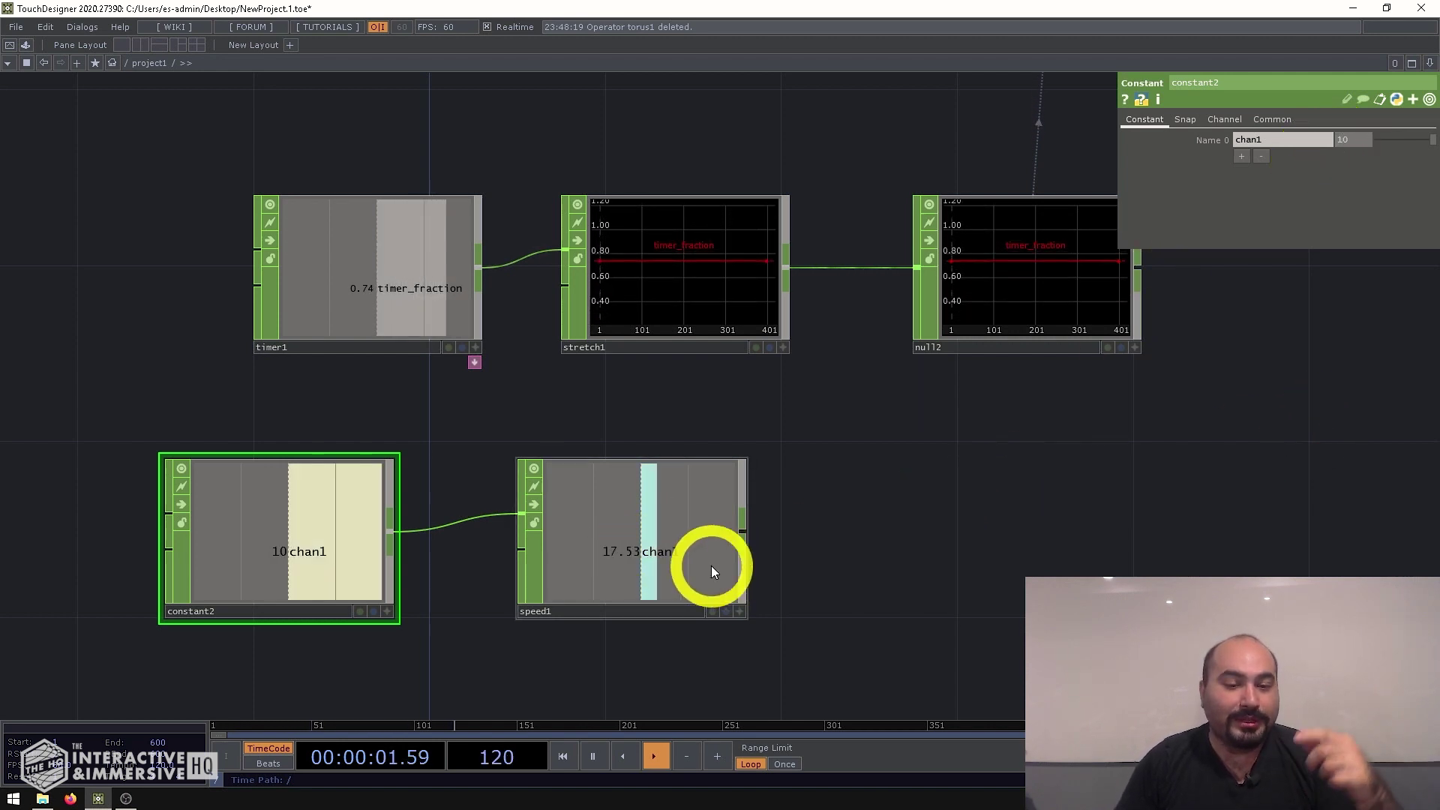
scroll(609, 555, up, 3)
scroll(625, 573, down, 3)
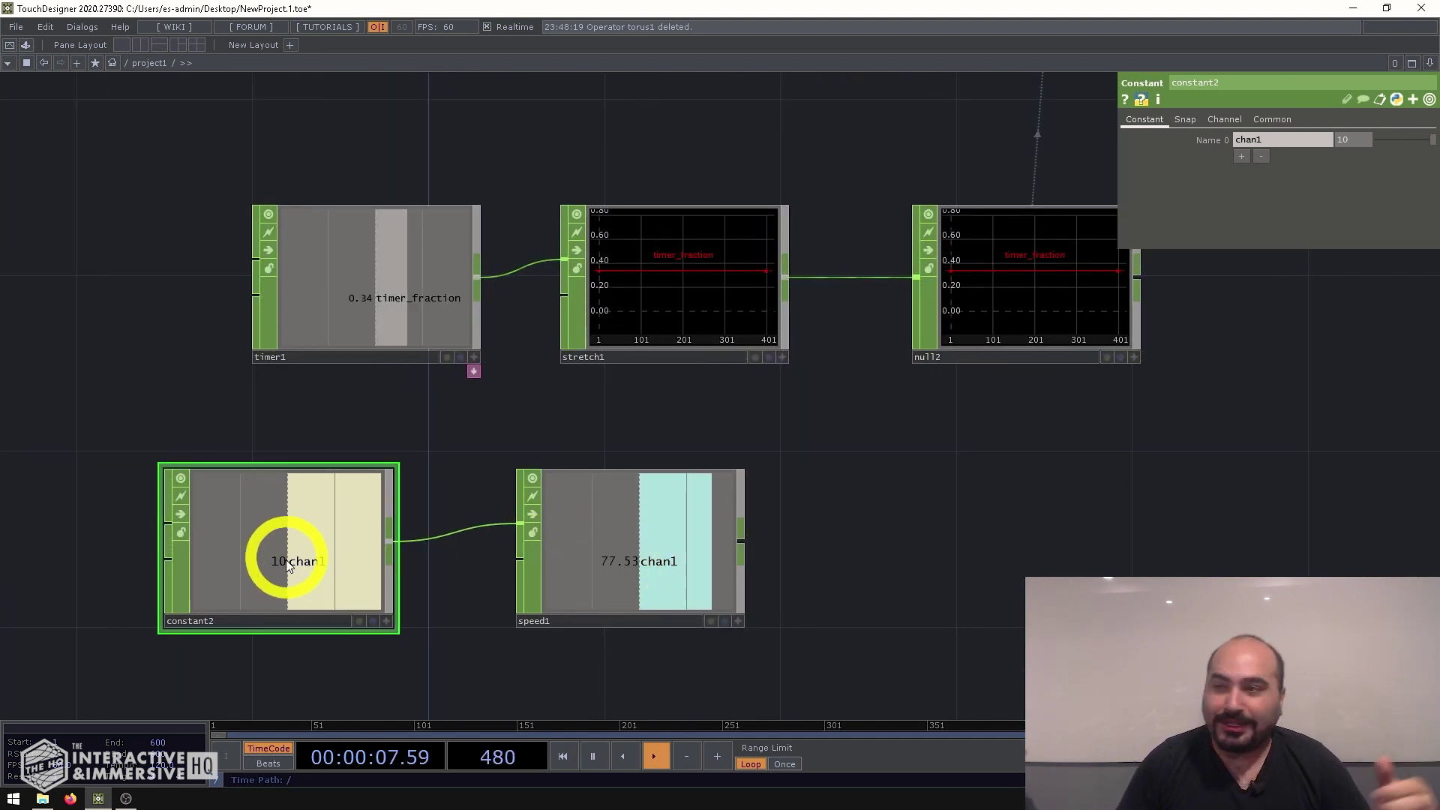
Raise constant2's chan1 to 30 and nudge speed1 slightly to the right.
click(1362, 141)
text(30)
key(Return)
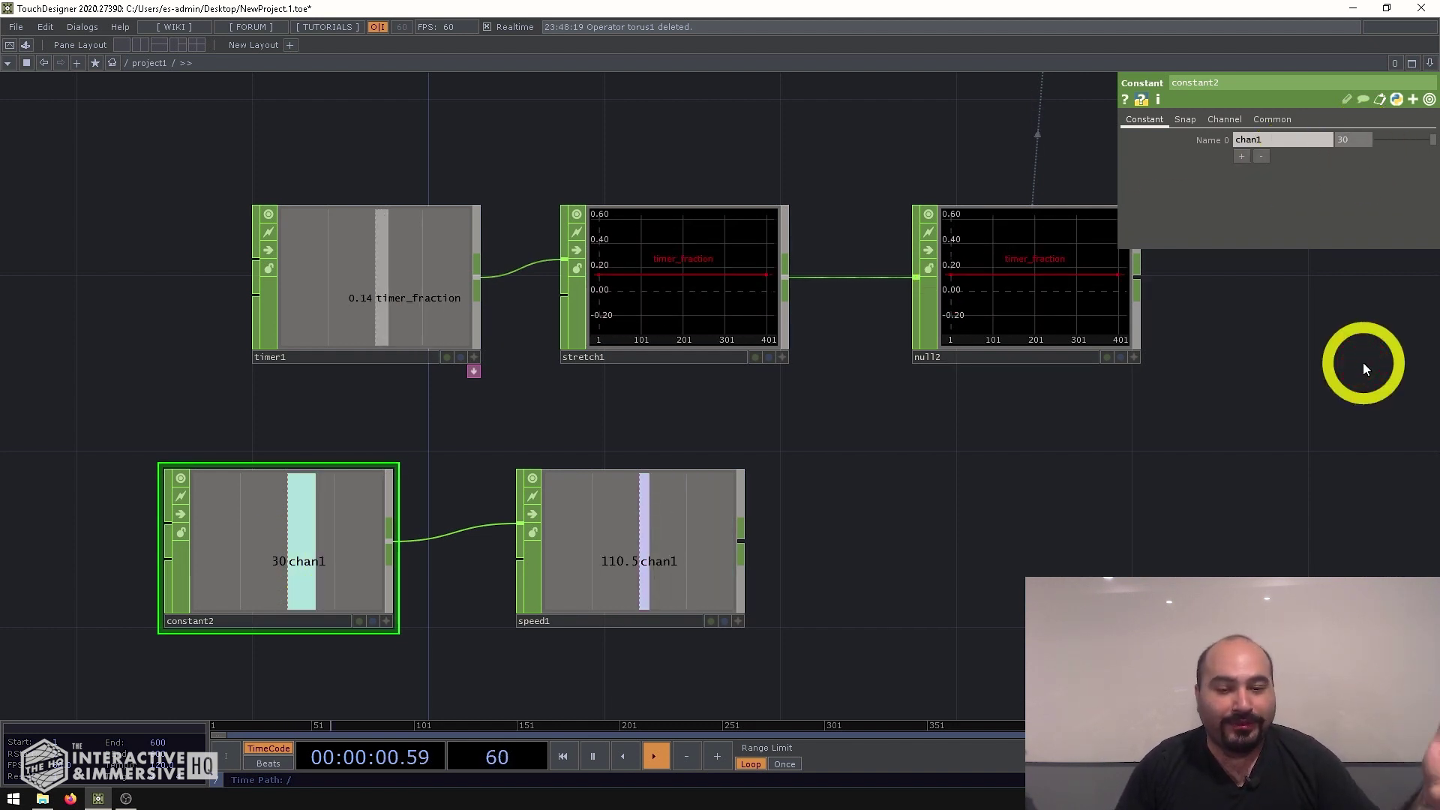
scroll(577, 593, up, 3)
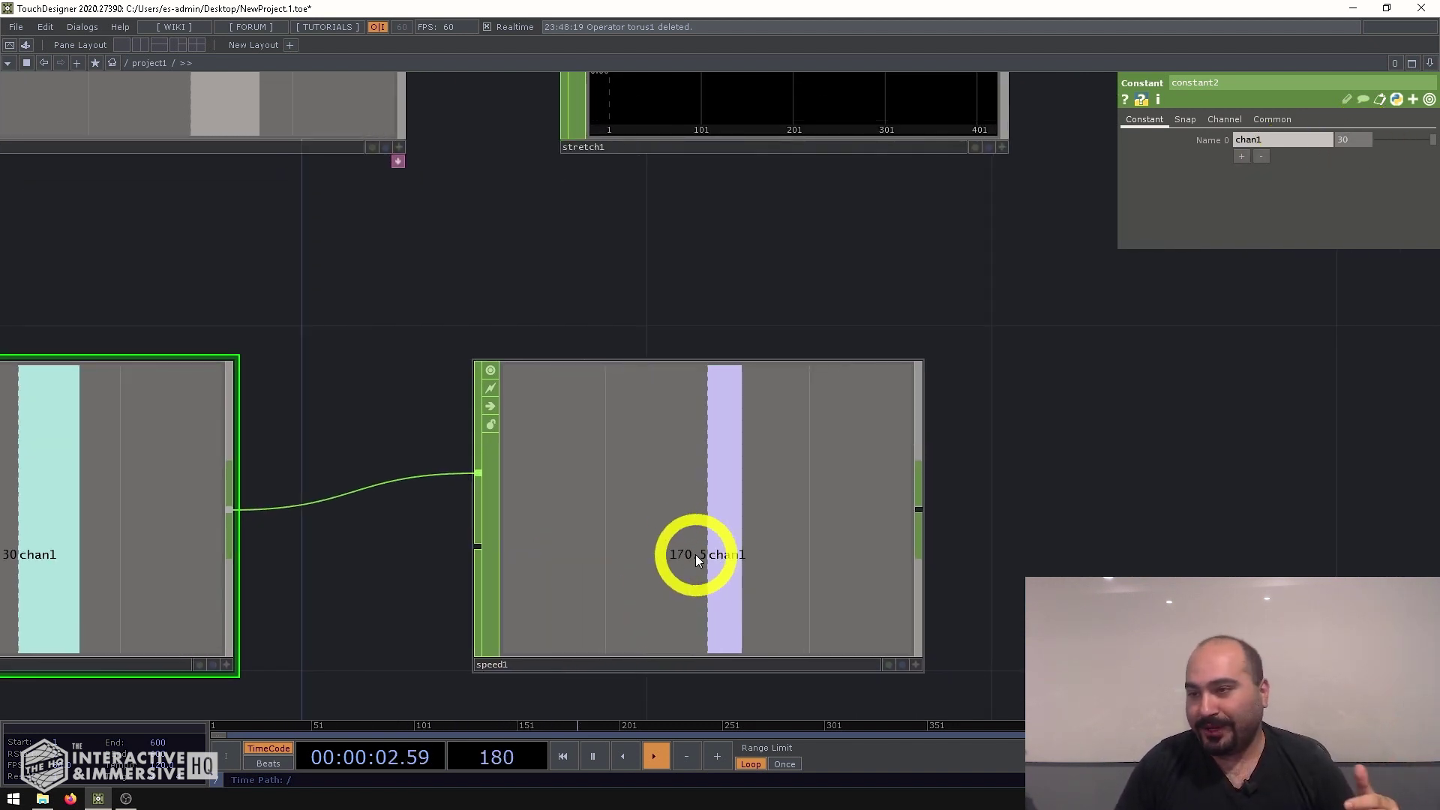
scroll(696, 556, down, 3)
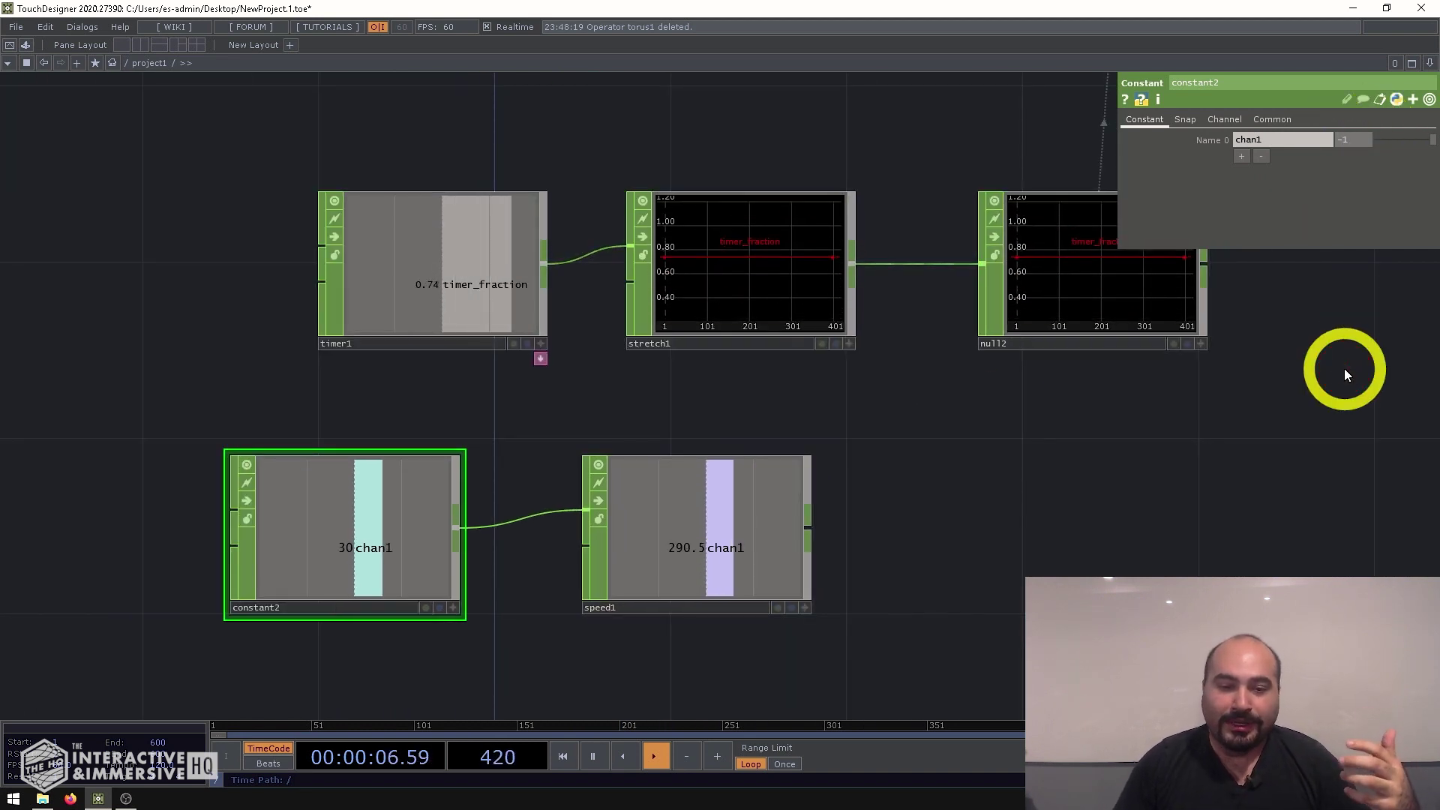
scroll(640, 573, up, 2)
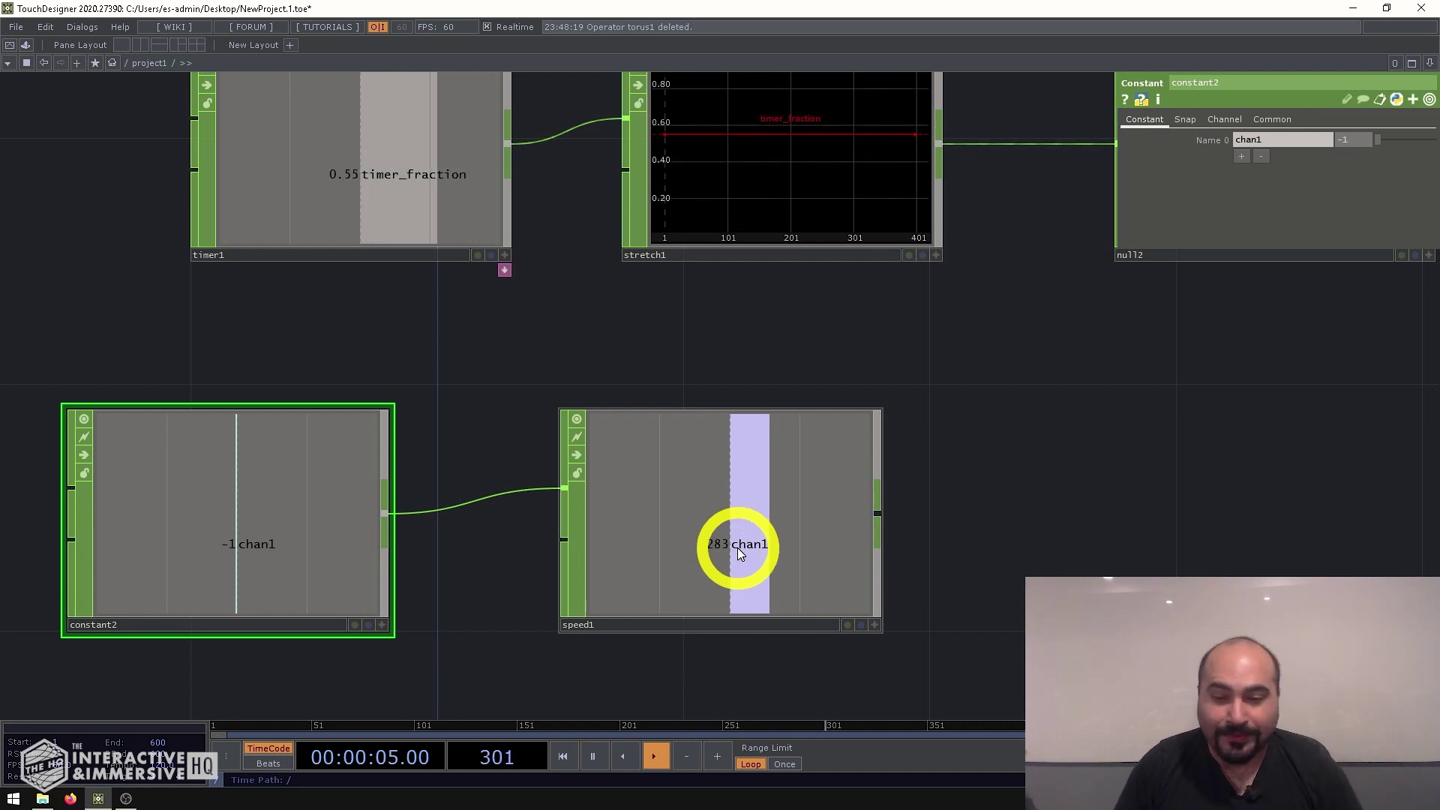
scroll(739, 554, down, 4)
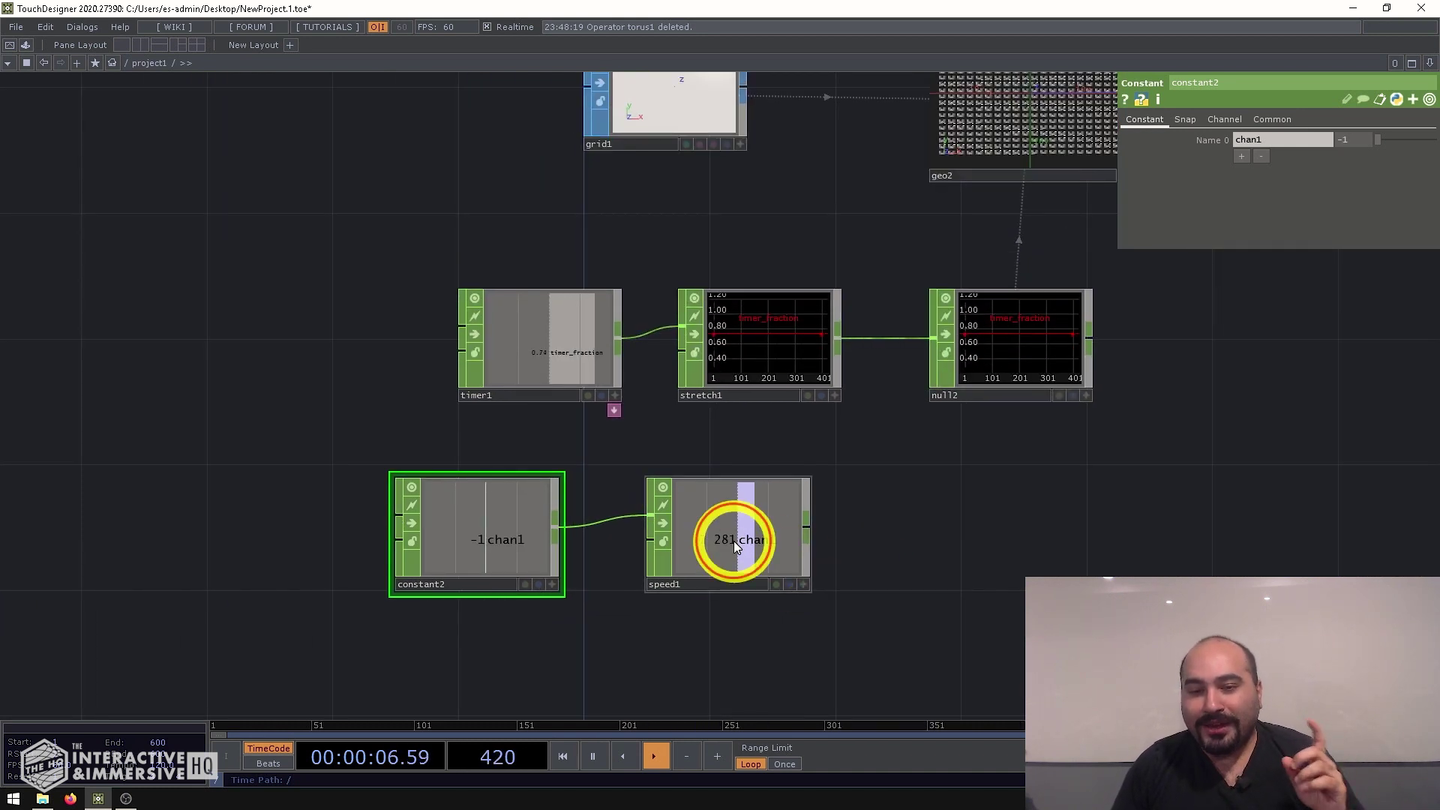
mouse_move(734, 542)
mouse_down()
mouse_move(726, 528)
mouse_move(749, 520)
mouse_move(741, 564)
mouse_up()
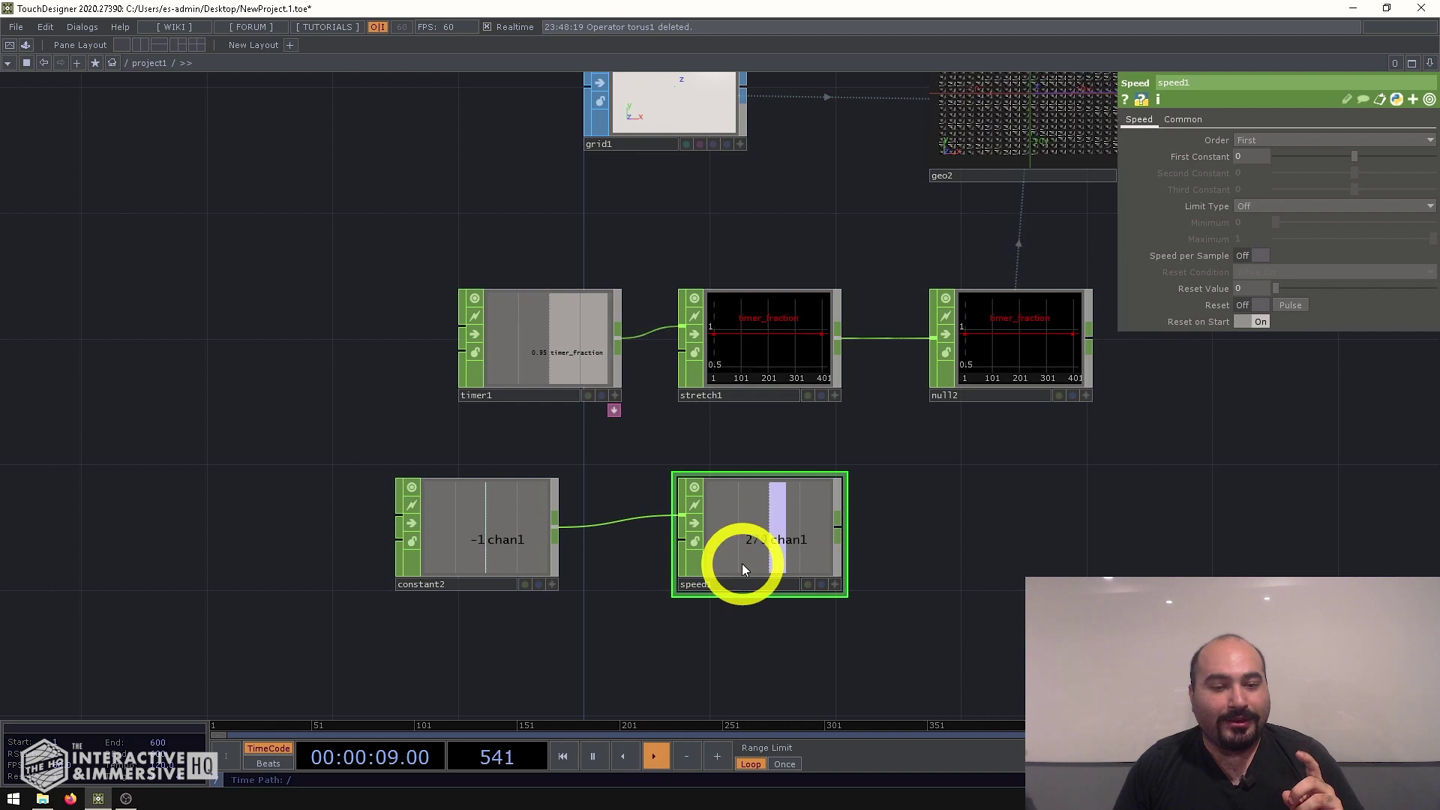
Add chan2 and chan3 to constant2 with values 1 and -5.
click(497, 538)
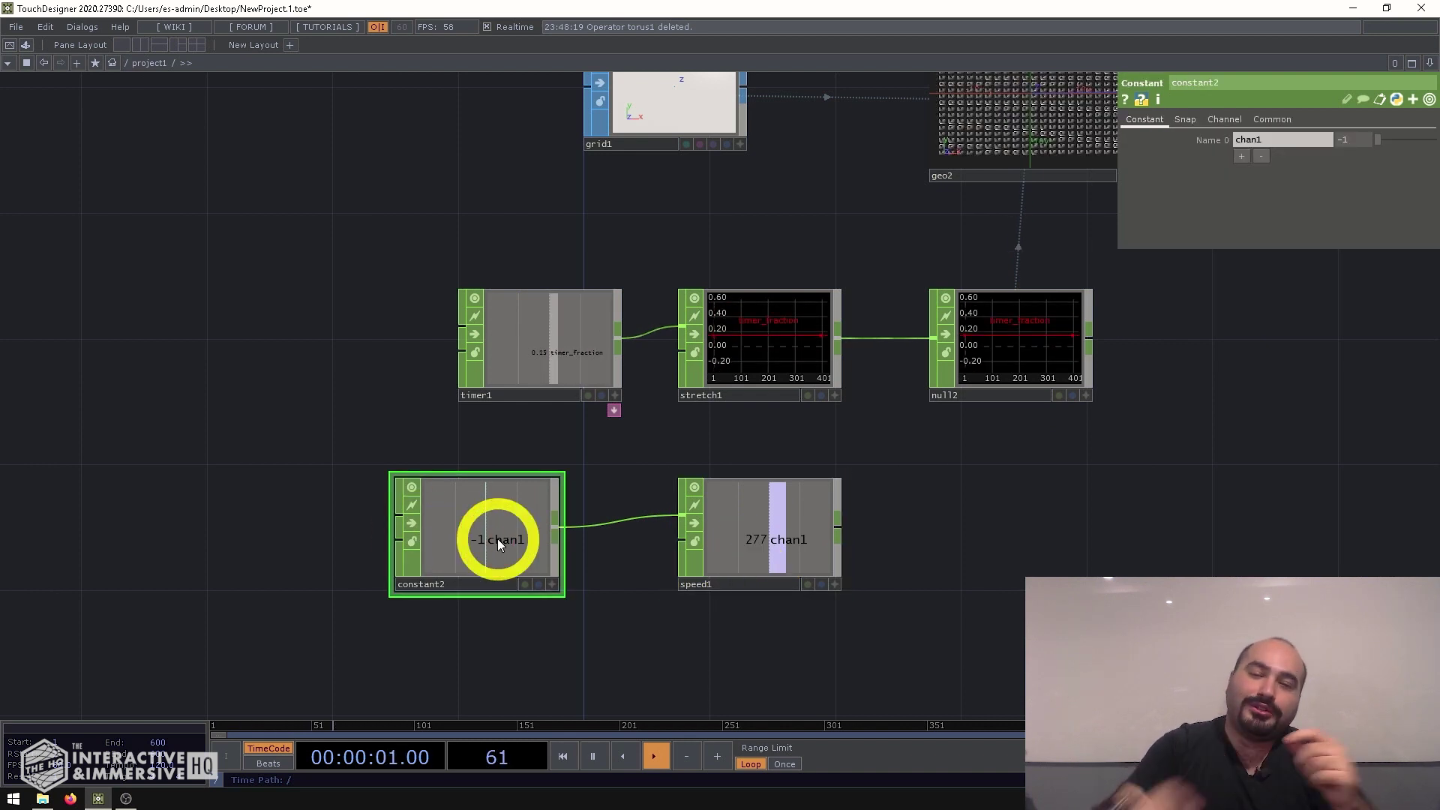
click(1242, 156)
click(1243, 173)
click(1349, 157)
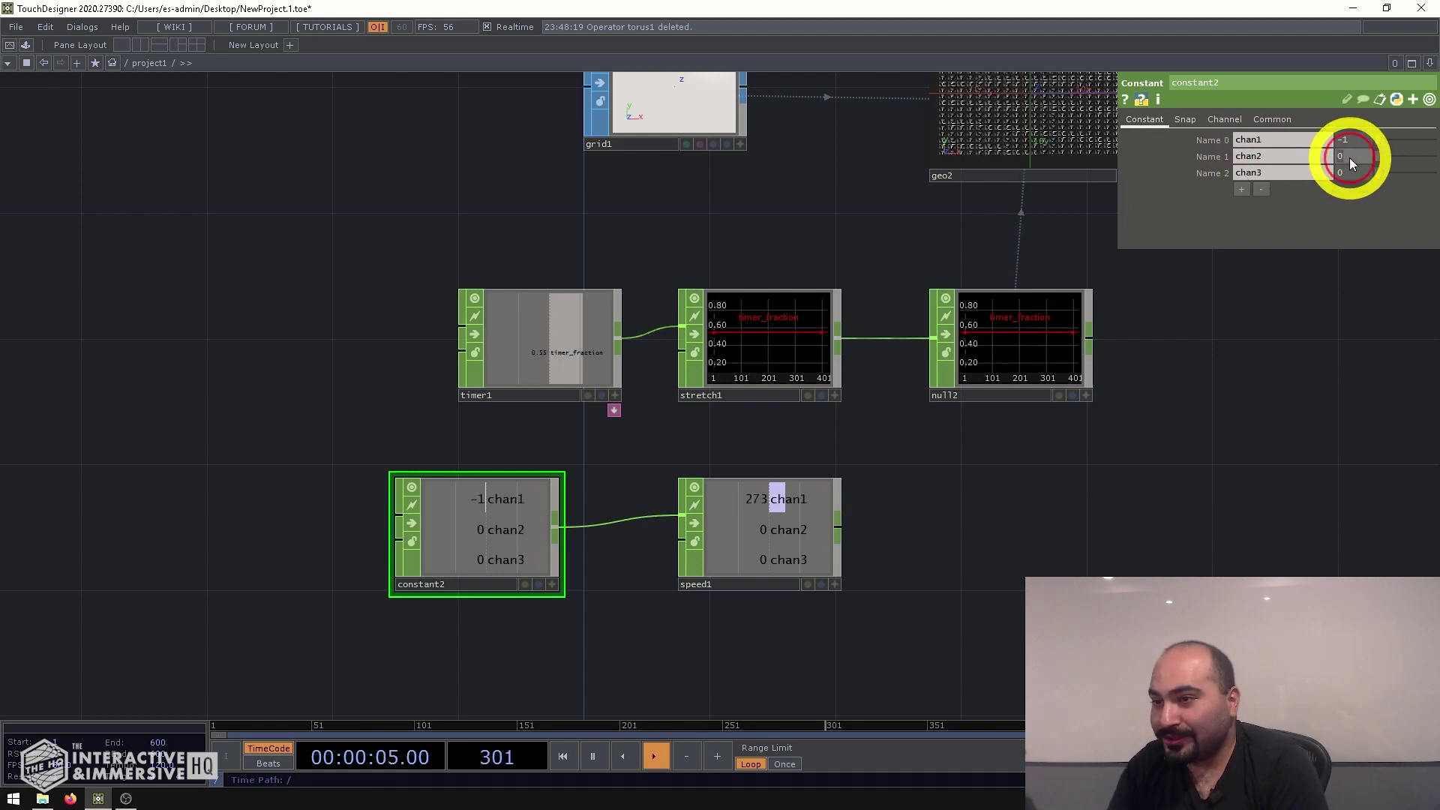
text(1)
click(1350, 177)
text(-5)
key(Return)
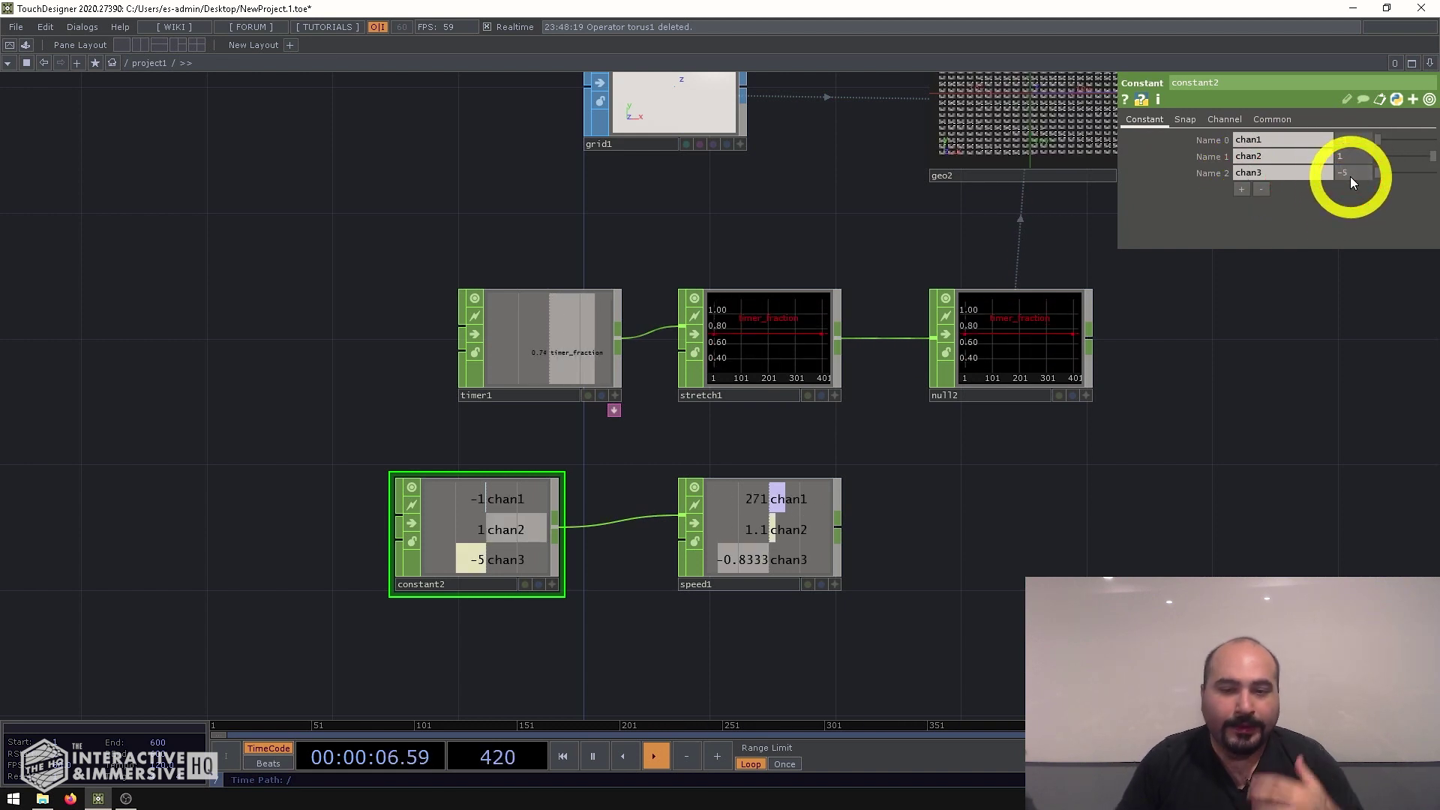
Delete constant2 from the network, leaving speed1 without an input.
scroll(826, 534, up, 2)
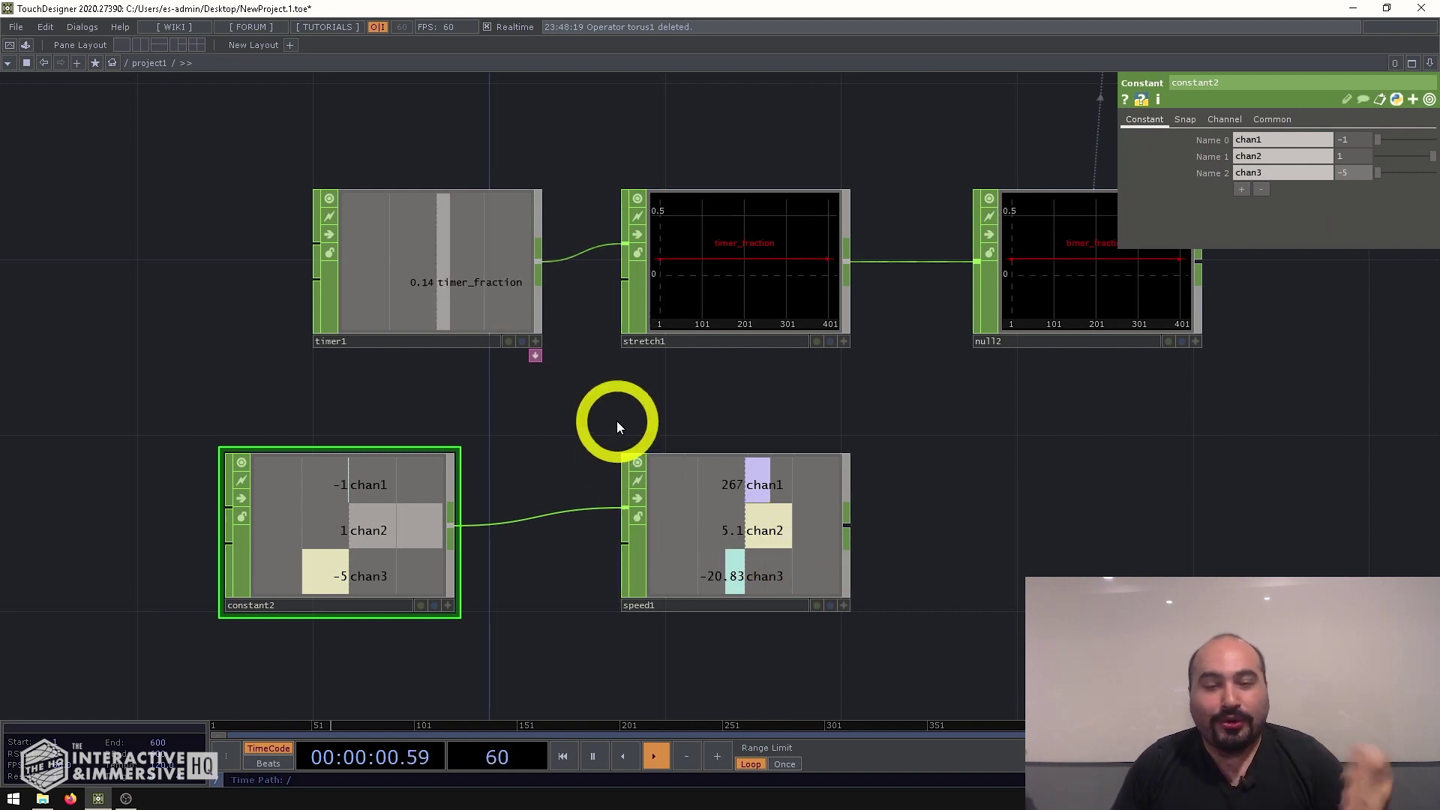
drag(616, 421, 823, 406)
key(Delete)
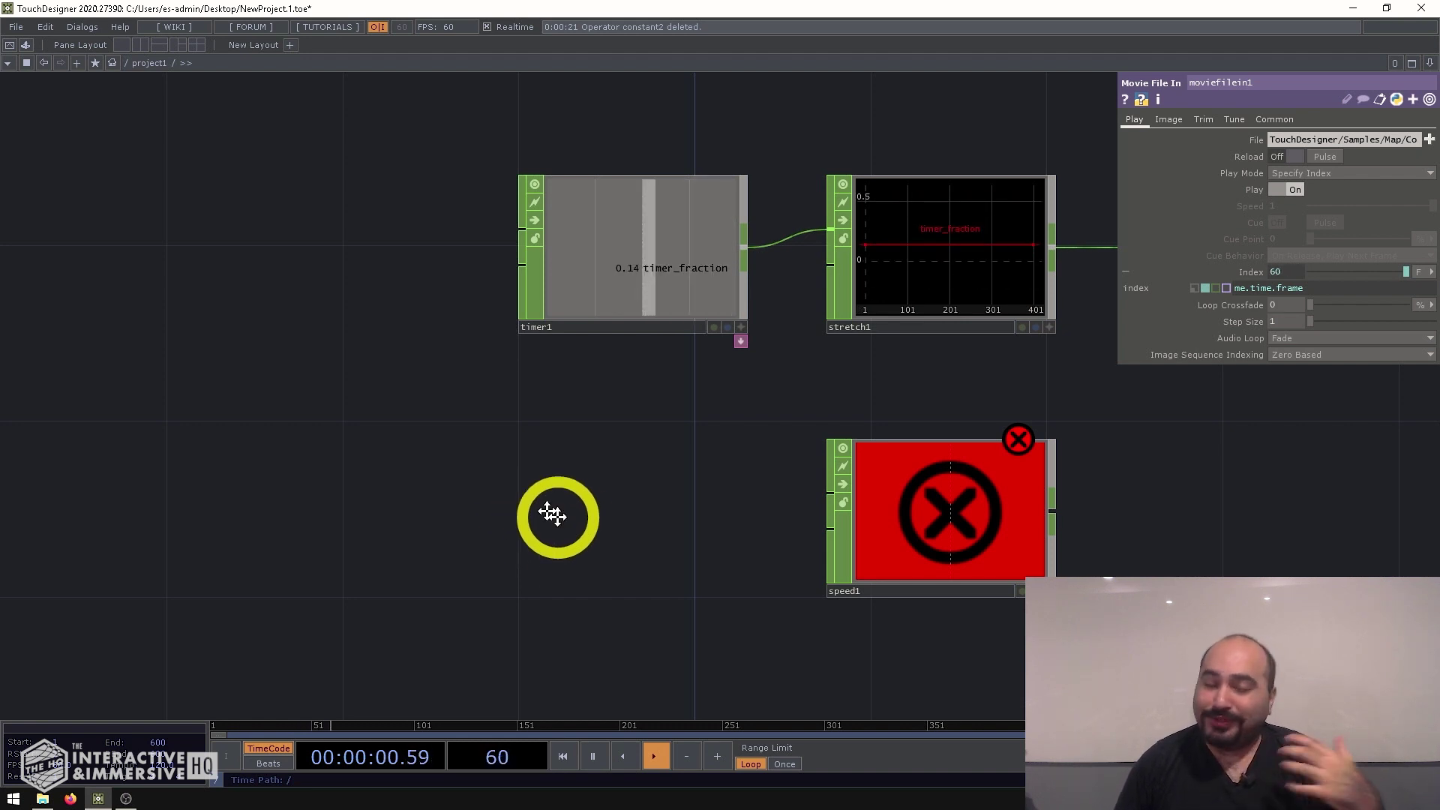
Add a noise1 Noise CHOP to the left of speed1.
drag(553, 514, 371, 492)
key(Tab)
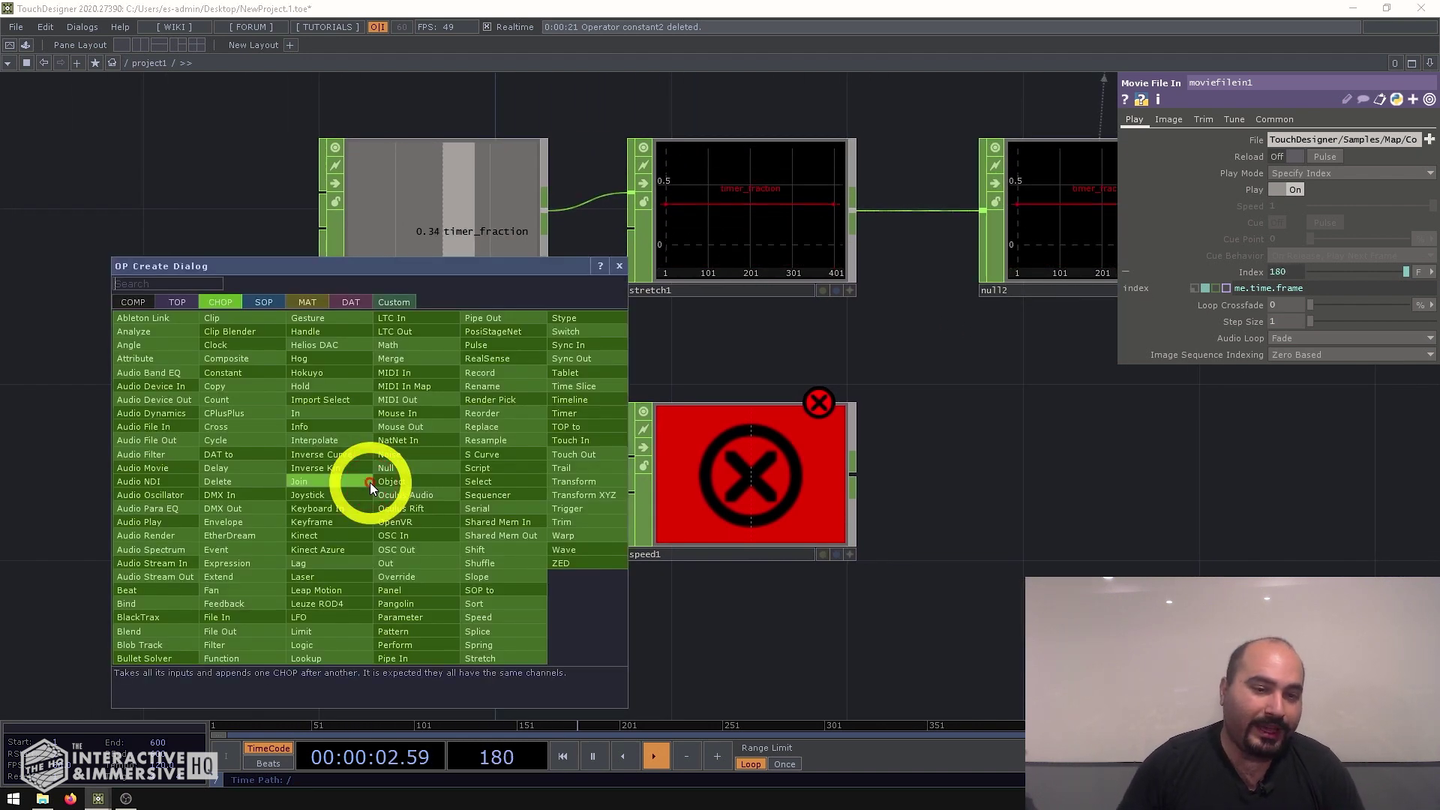
text(noise)
click(396, 457)
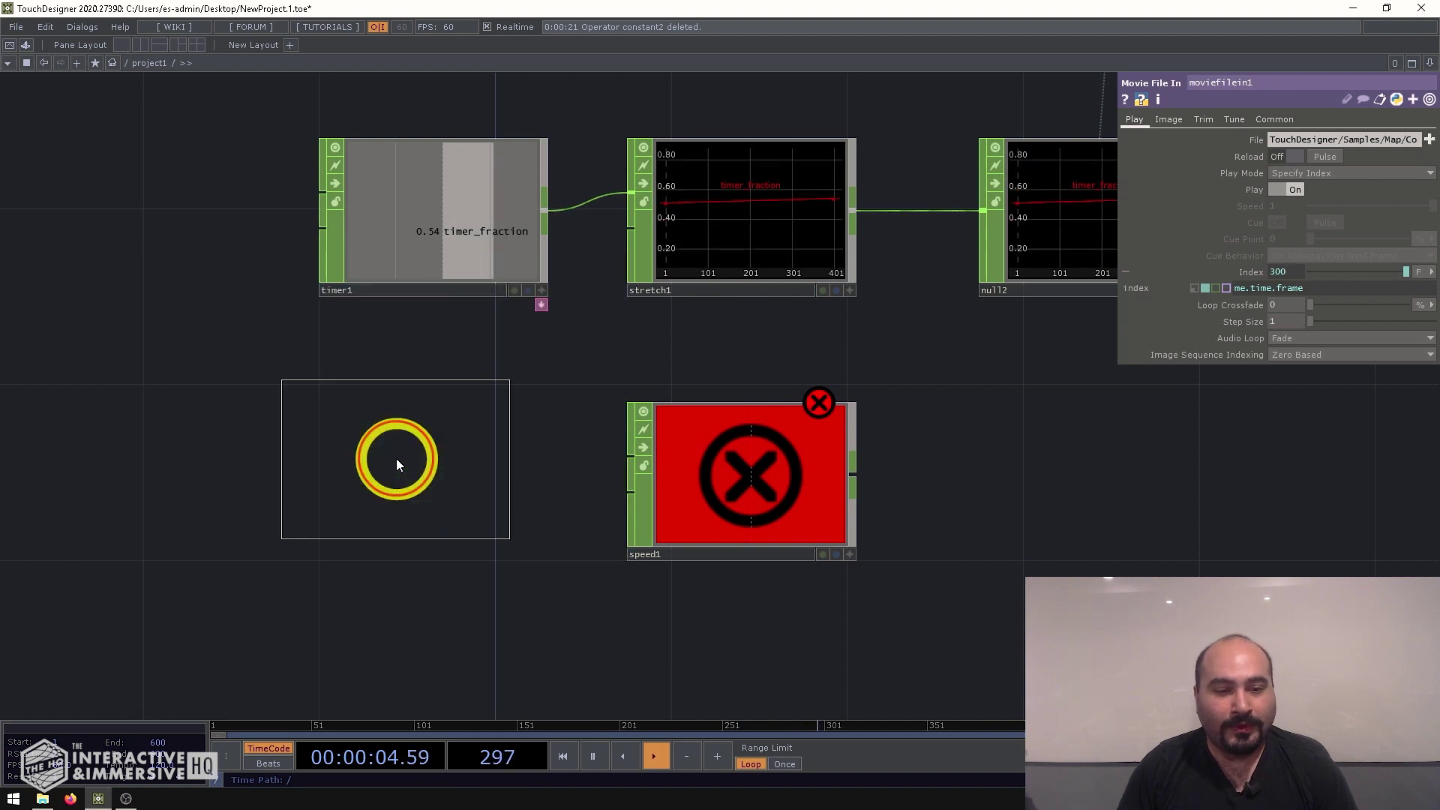
click(404, 473)
drag(384, 492, 418, 488)
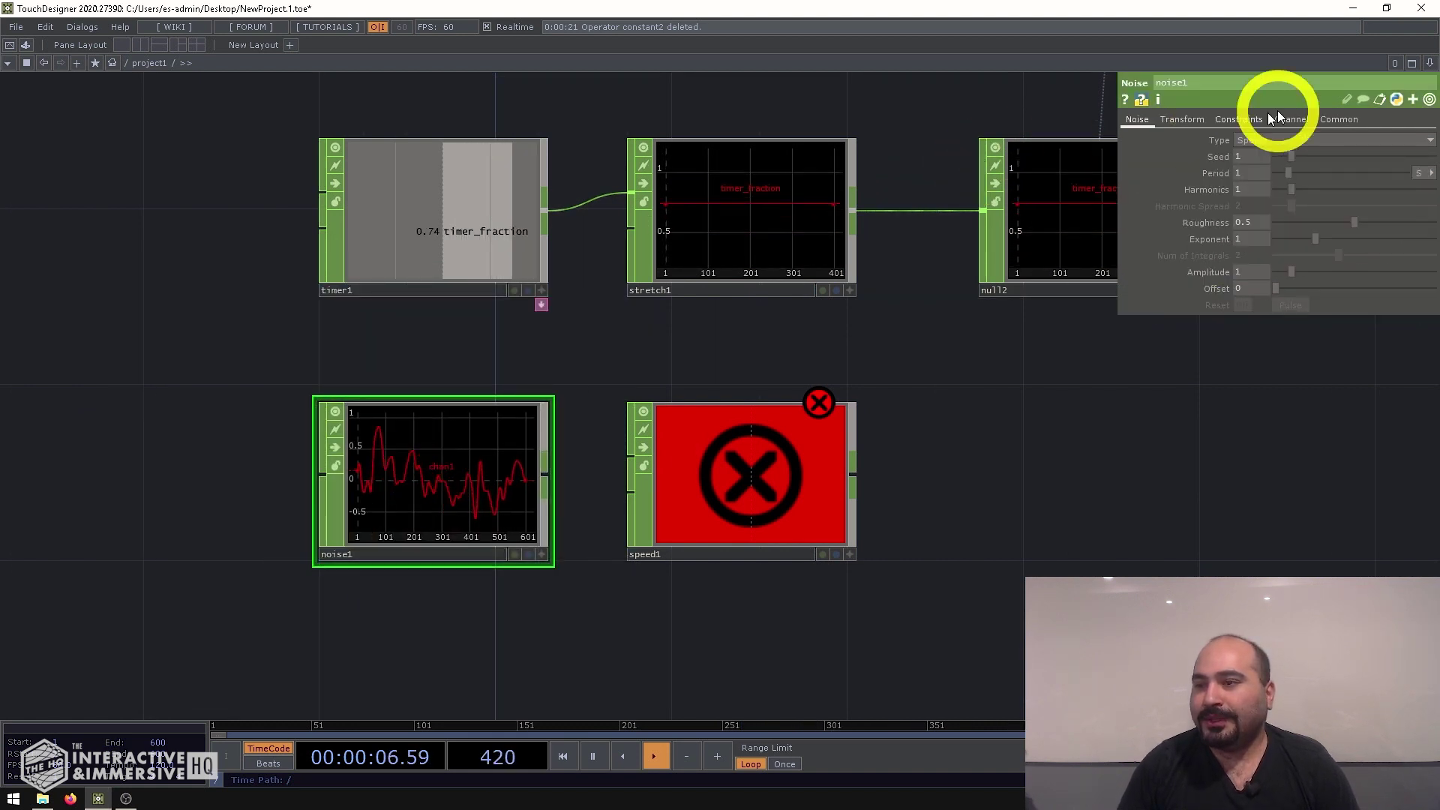
Set noise1's channel End to 399 samples and wire it into speed1.
click(1298, 119)
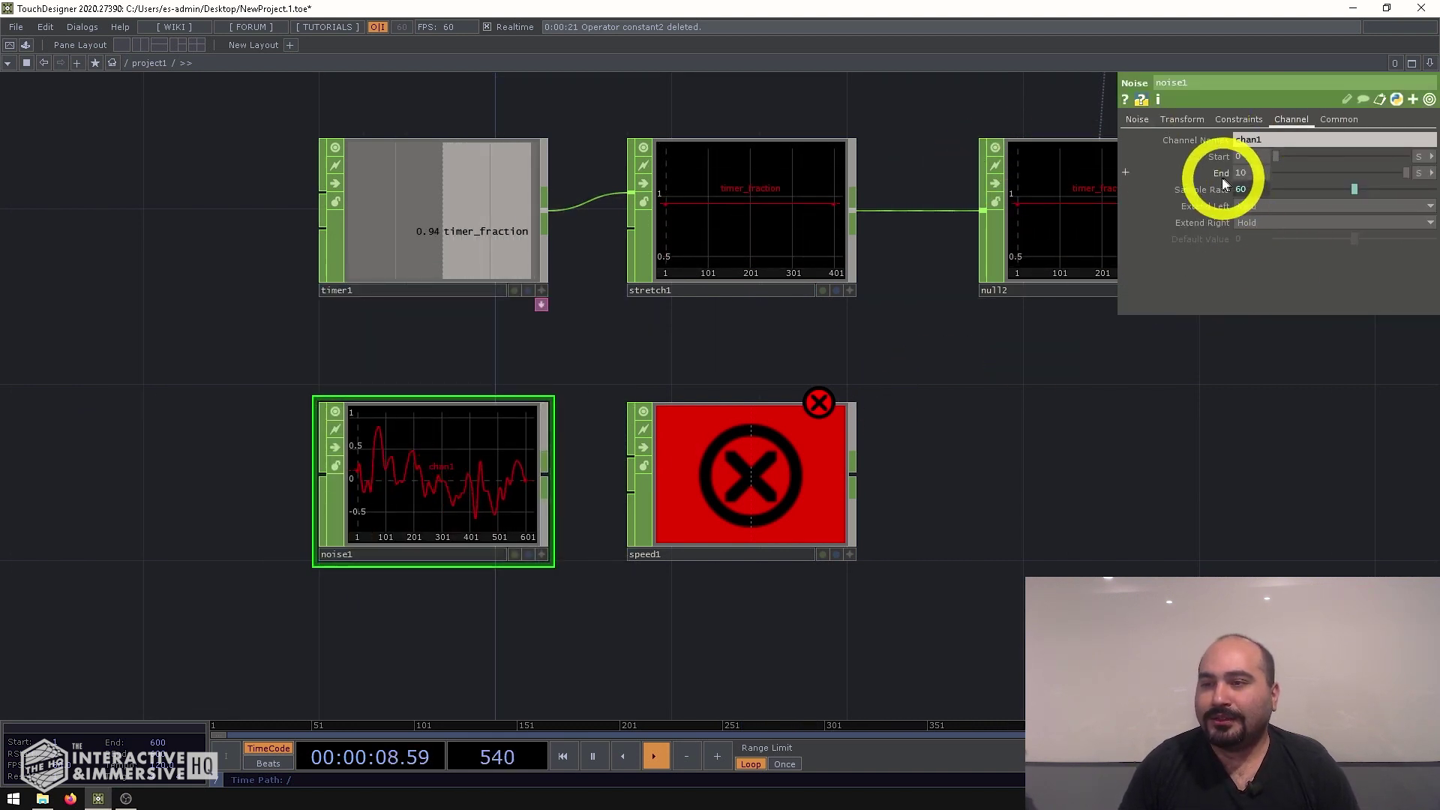
click(1419, 174)
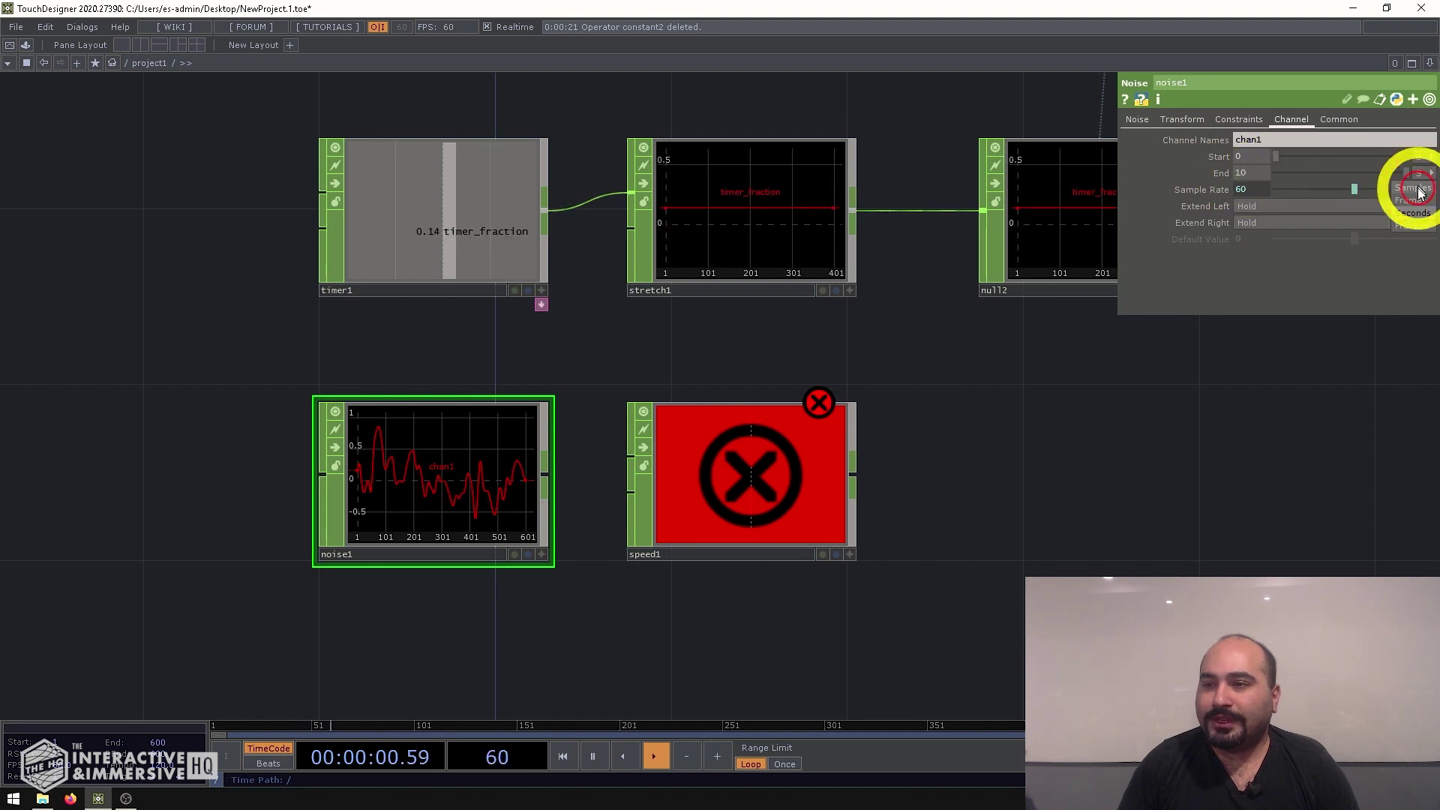
click(1419, 197)
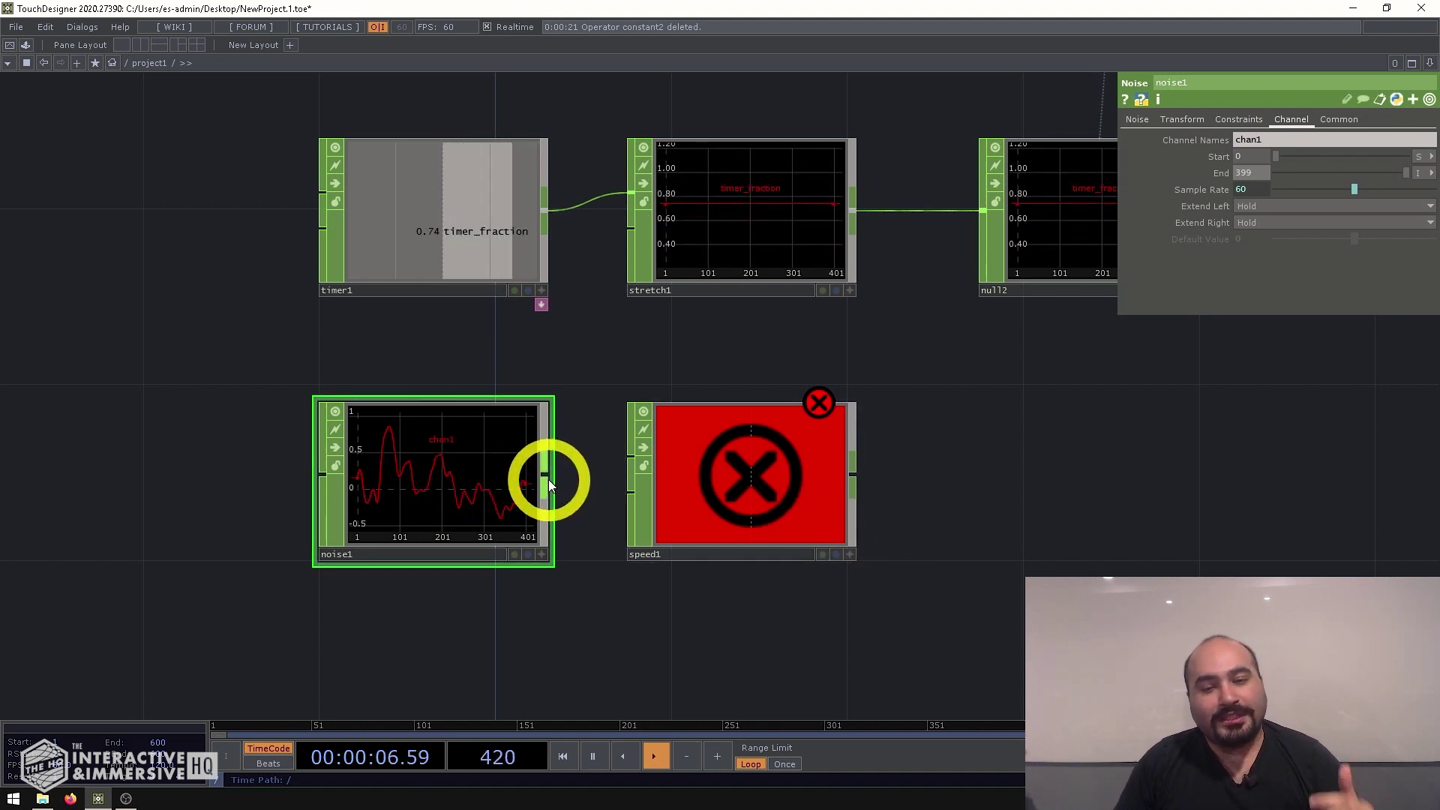
drag(548, 484, 616, 449)
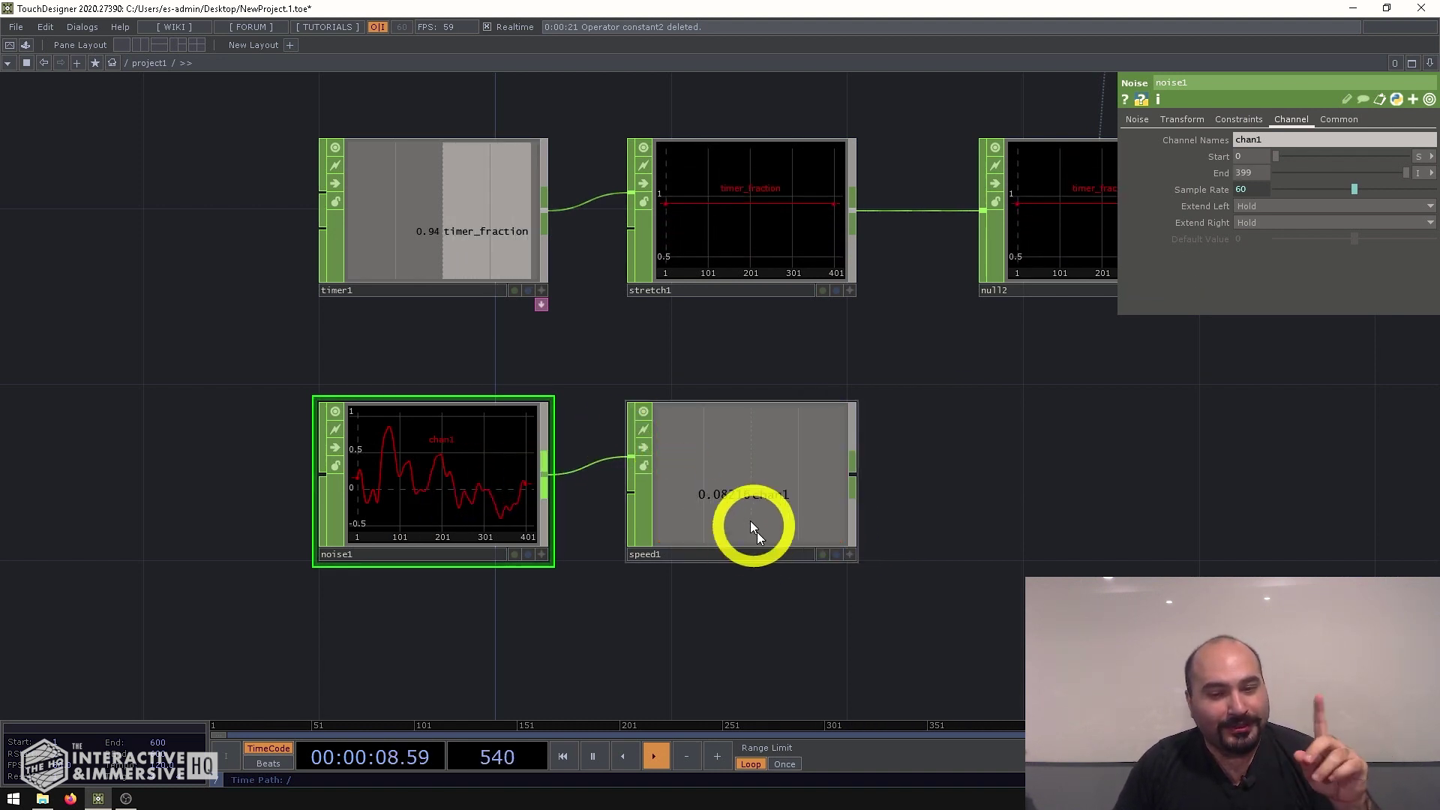
Turn on Speed per Sample for speed1 and set Limit Type to Loop between 0 and 1.
click(744, 456)
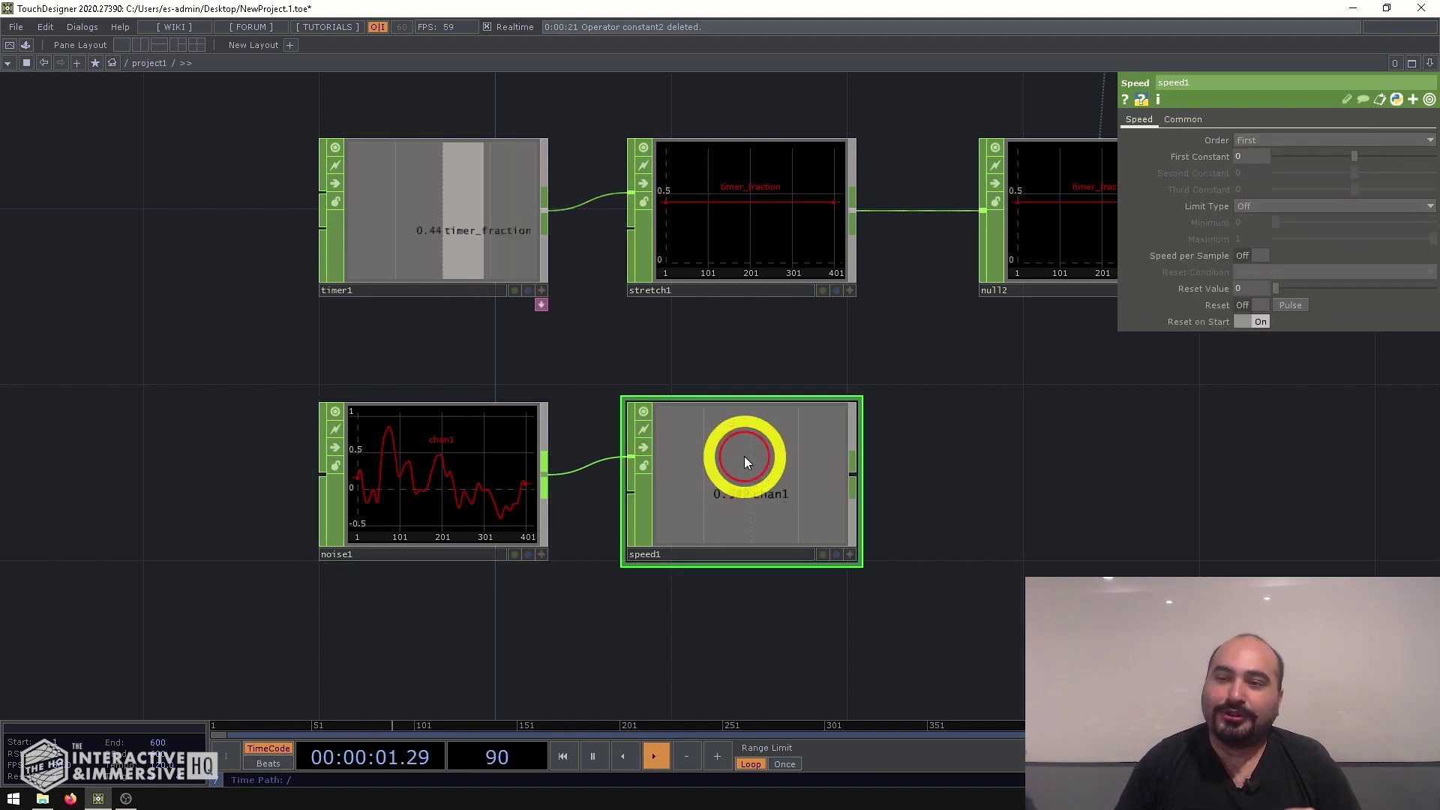
click(1260, 256)
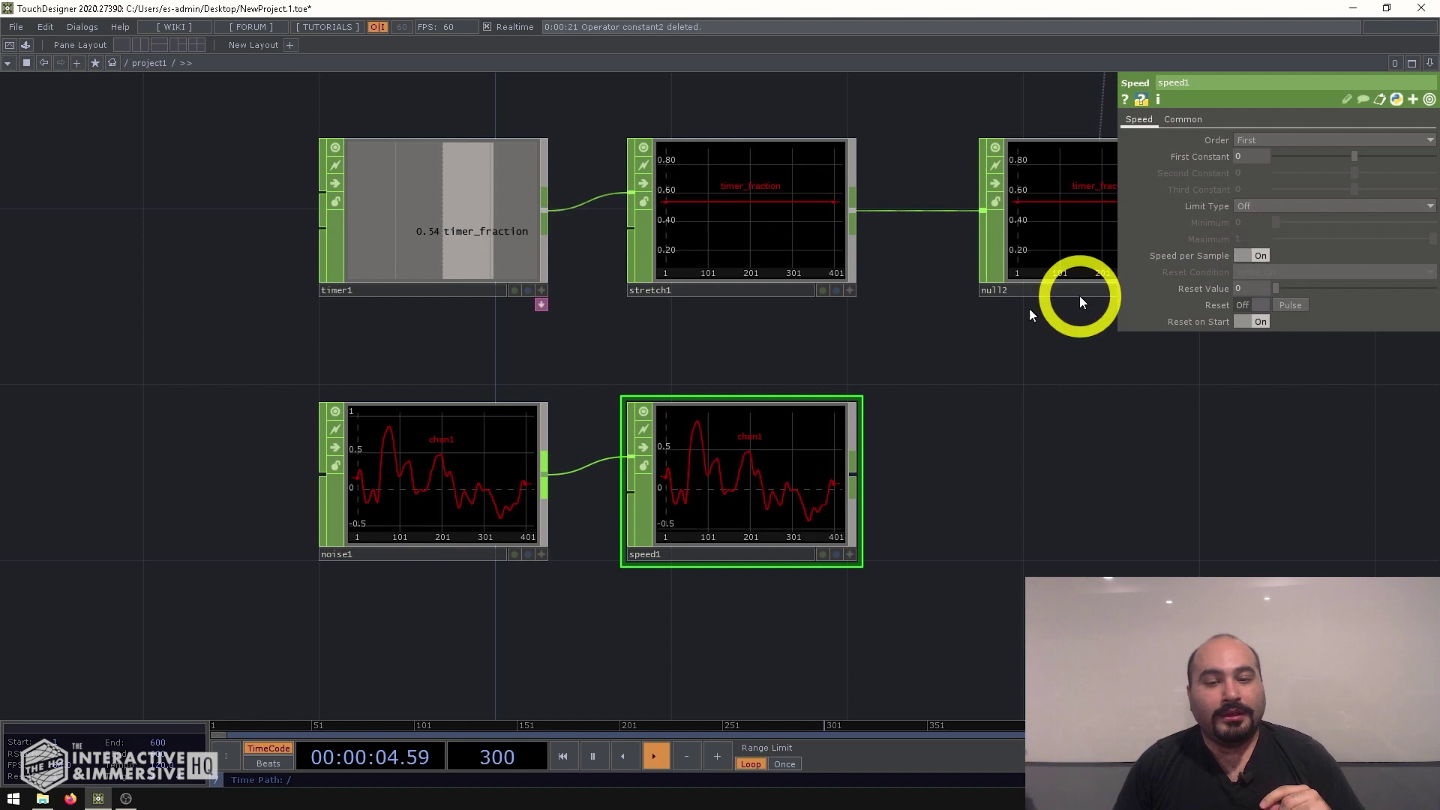
scroll(602, 522, up, 5)
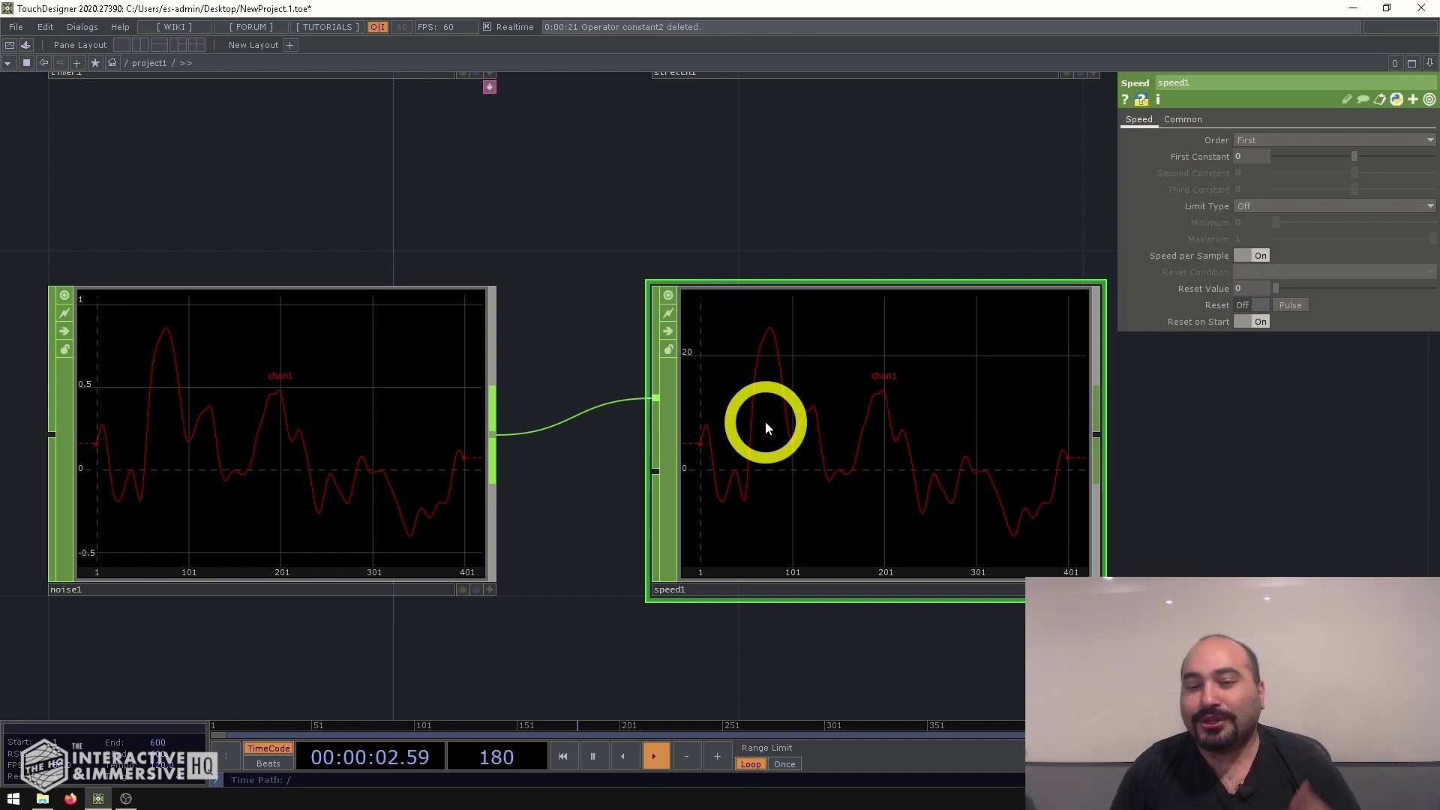
click(1237, 207)
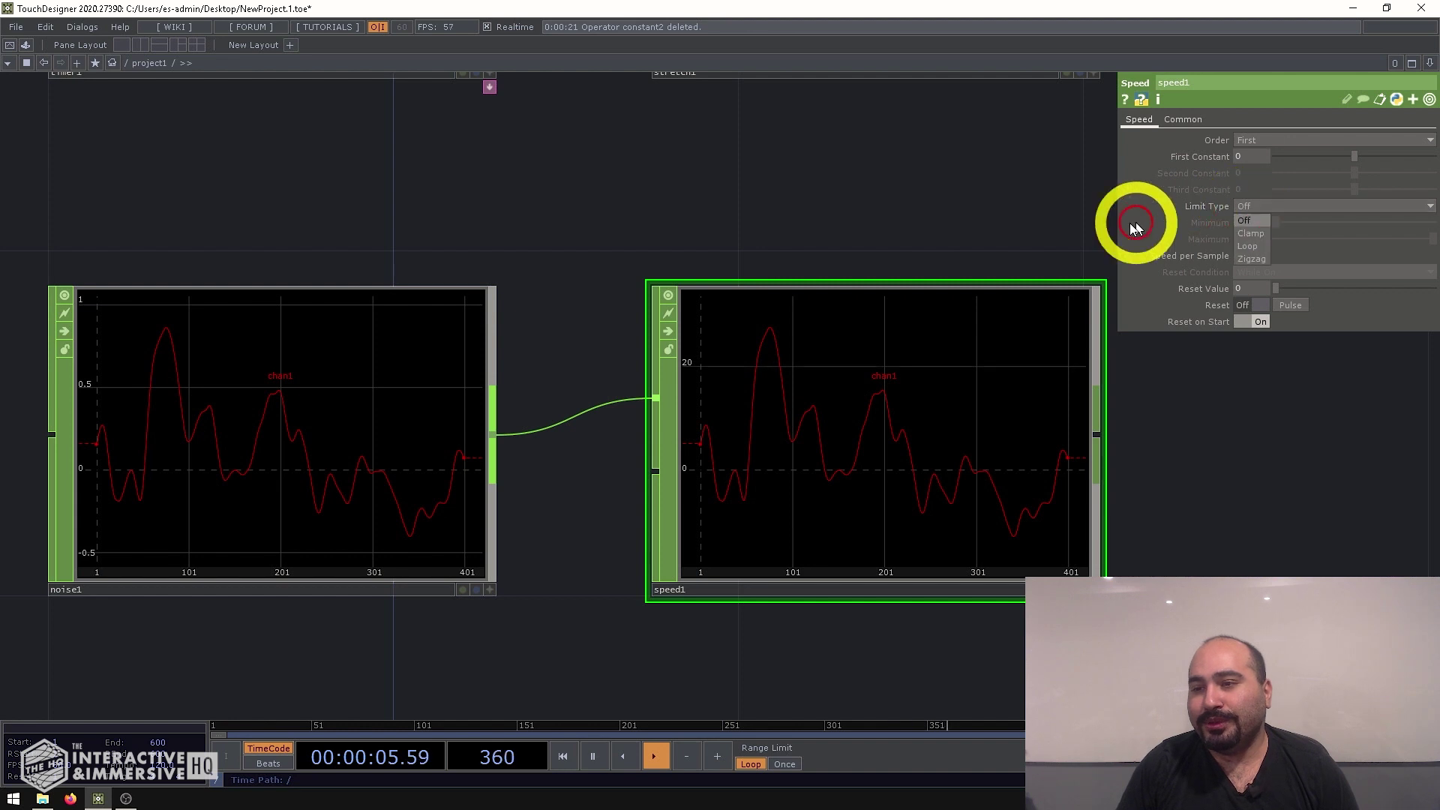
click(1249, 248)
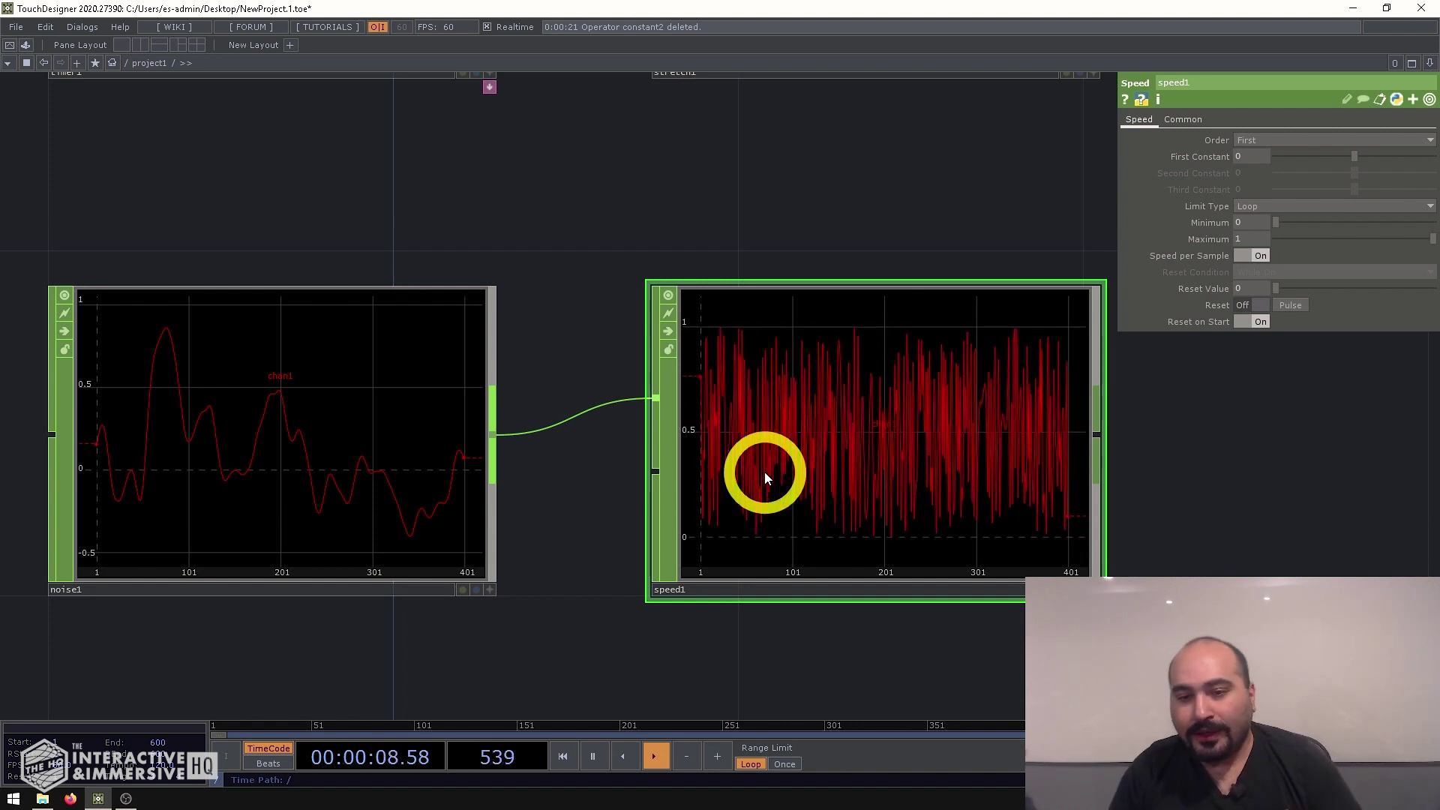
Wire speed1's output into null2 in place of stretch1, then home the view.
scroll(763, 471, down, 5)
drag(965, 315, 601, 418)
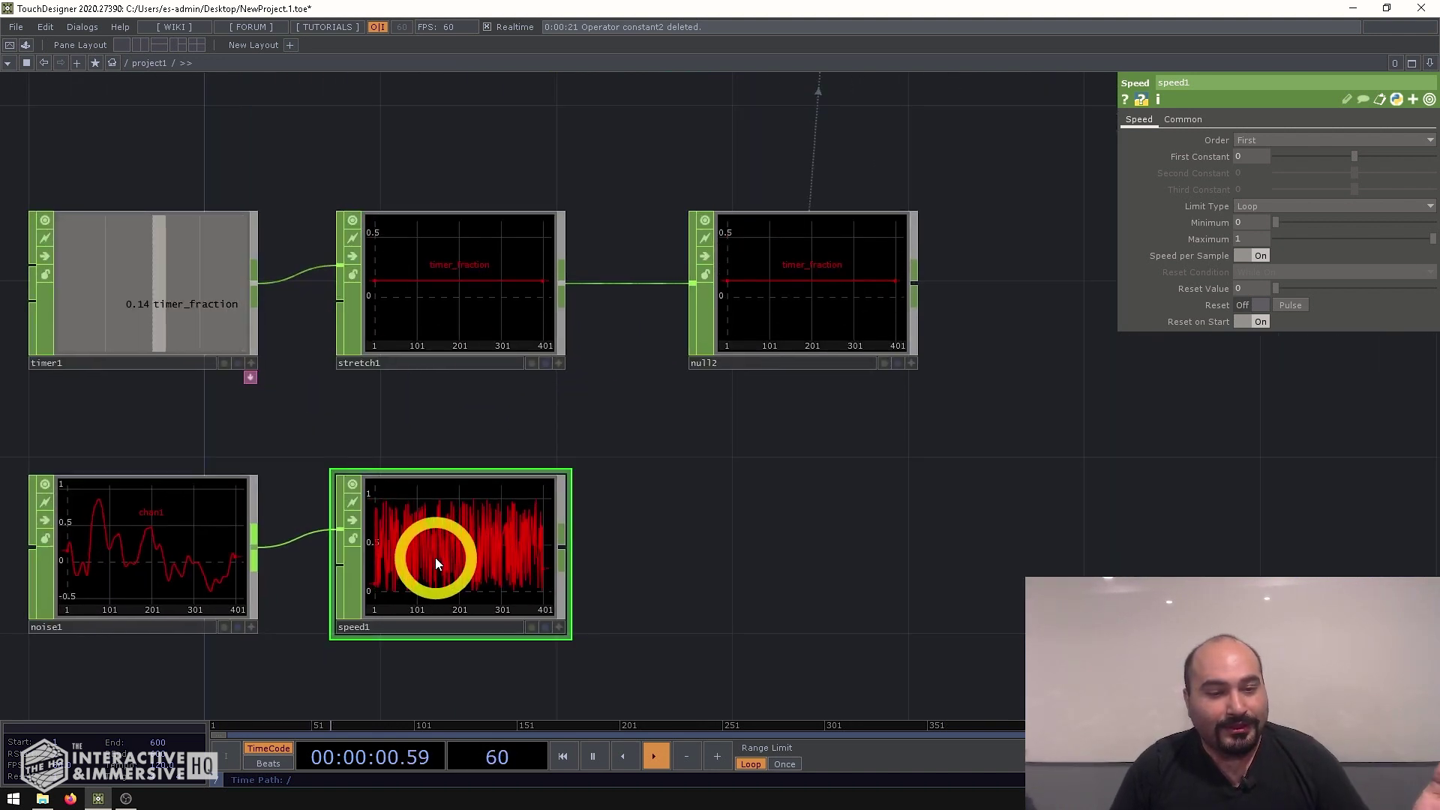
scroll(435, 557, up, 3)
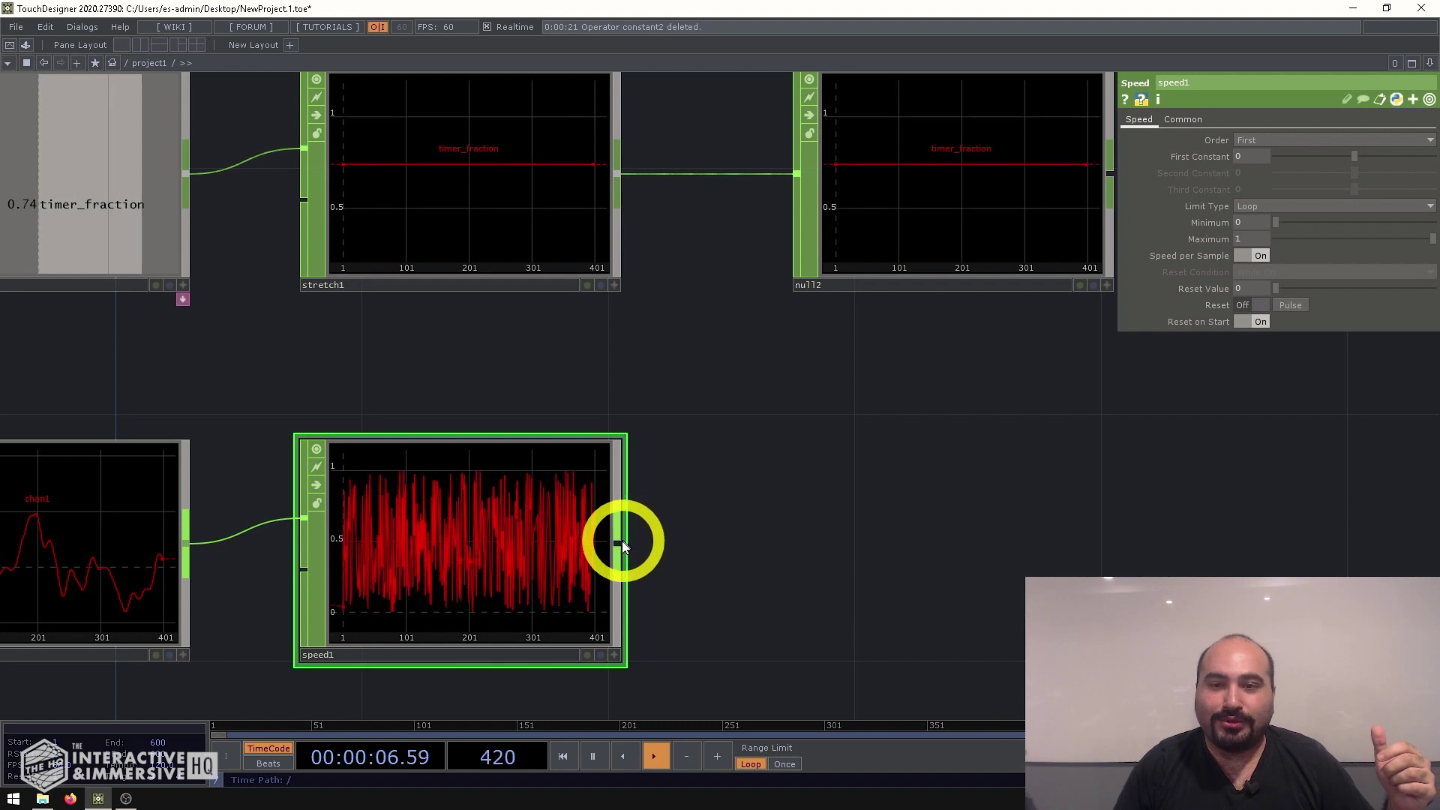
drag(617, 542, 796, 173)
key(h)
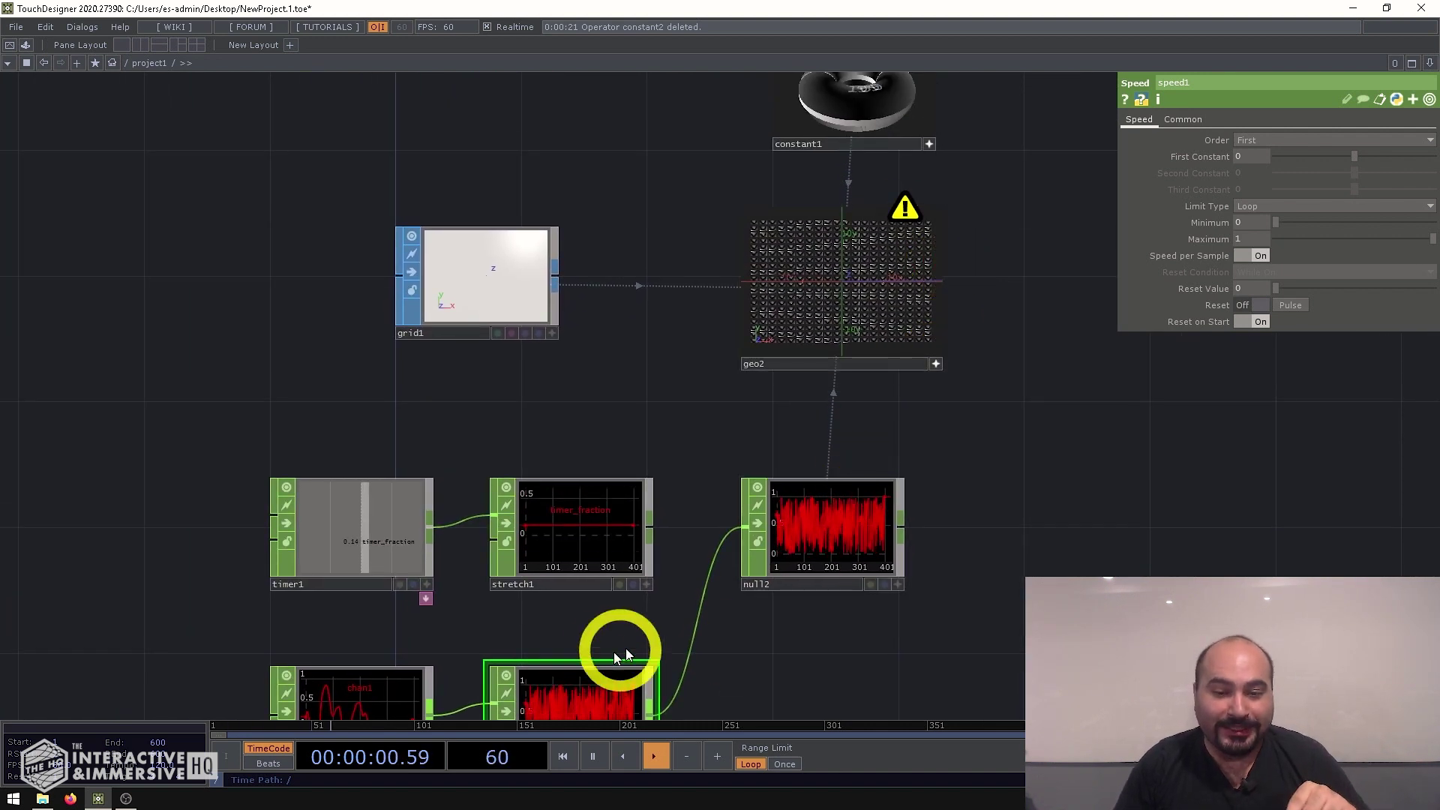
Rename noise1's channel to timer_fraction.
scroll(565, 354, up, 5)
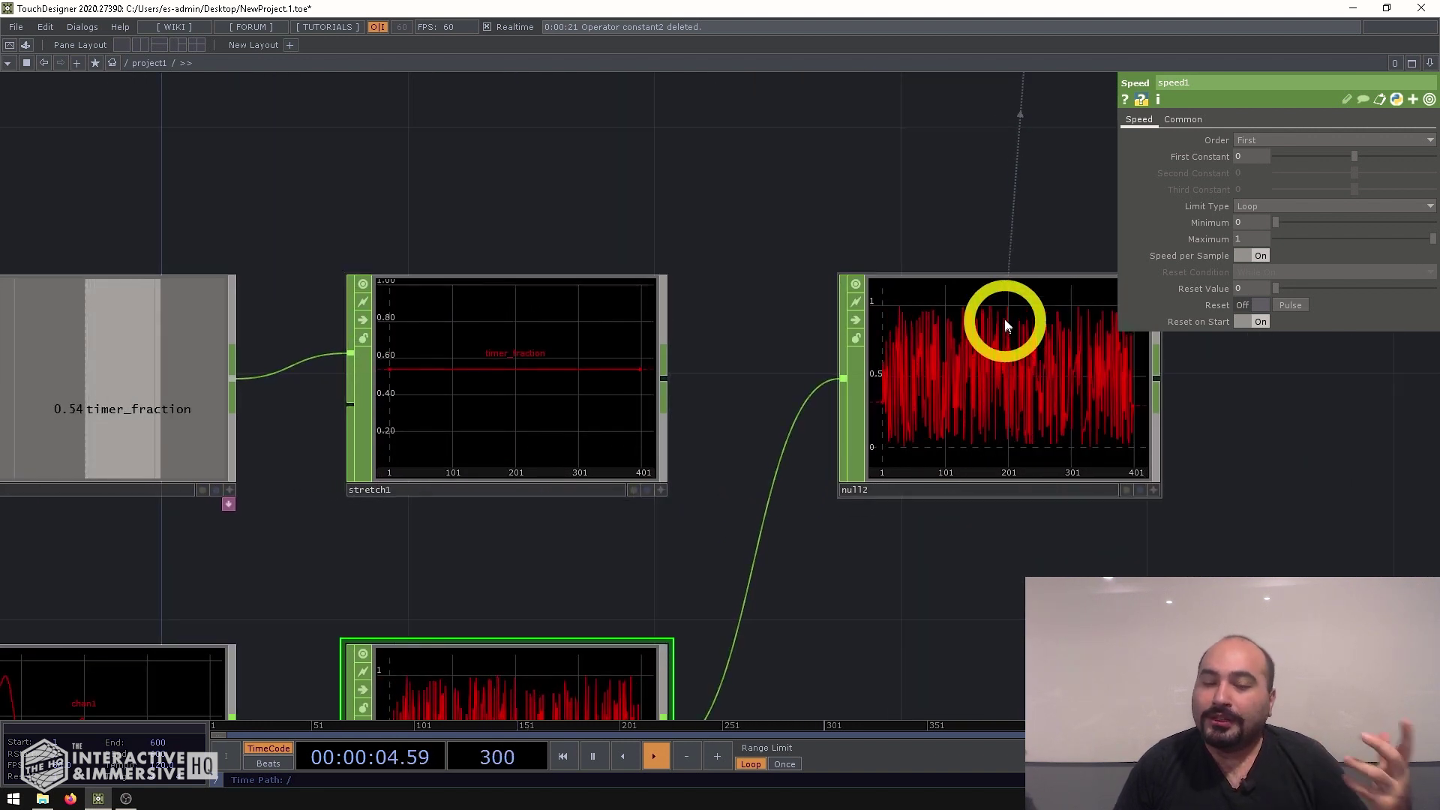
scroll(1016, 514, down, 5)
click(463, 627)
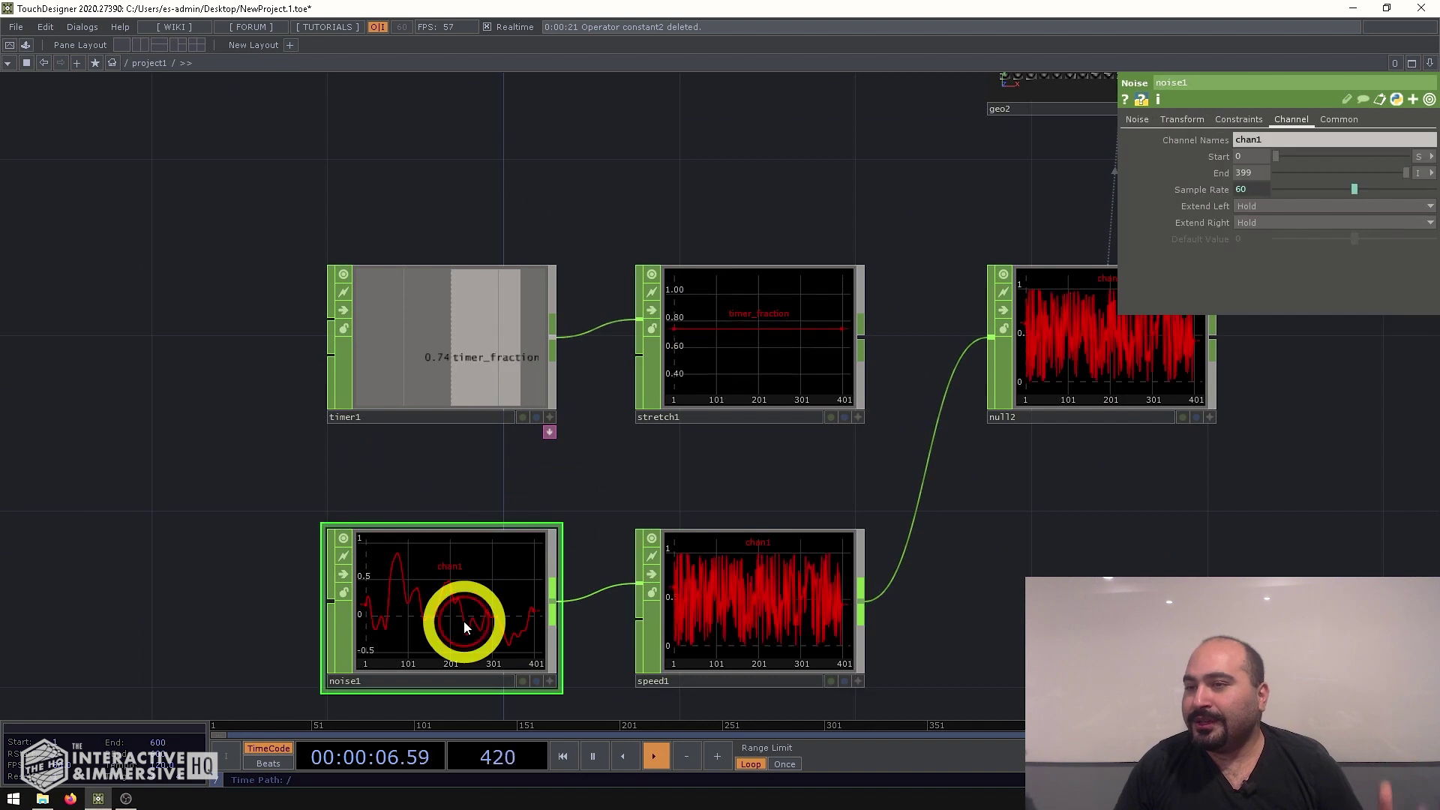
click(1254, 140)
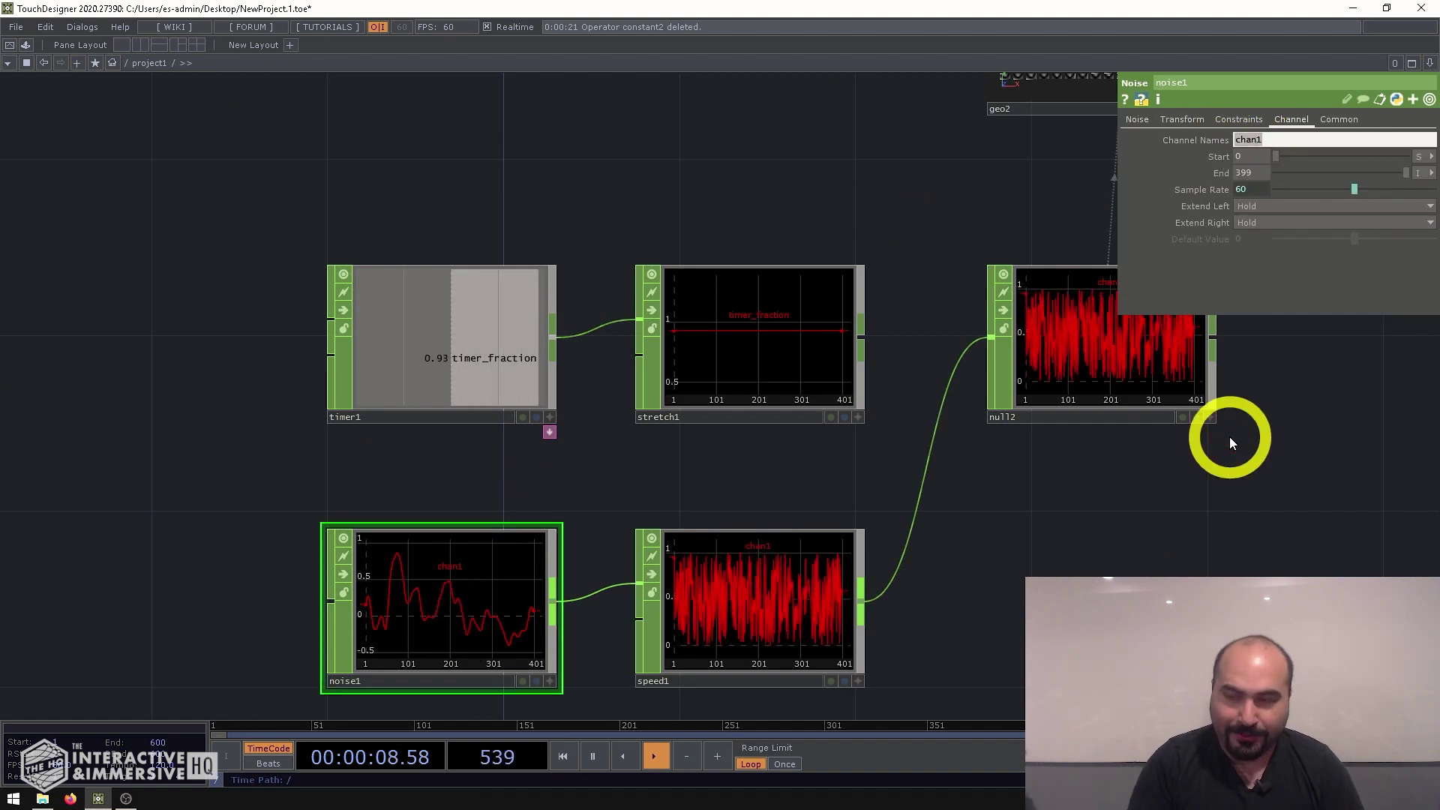
text(timer_fraction)
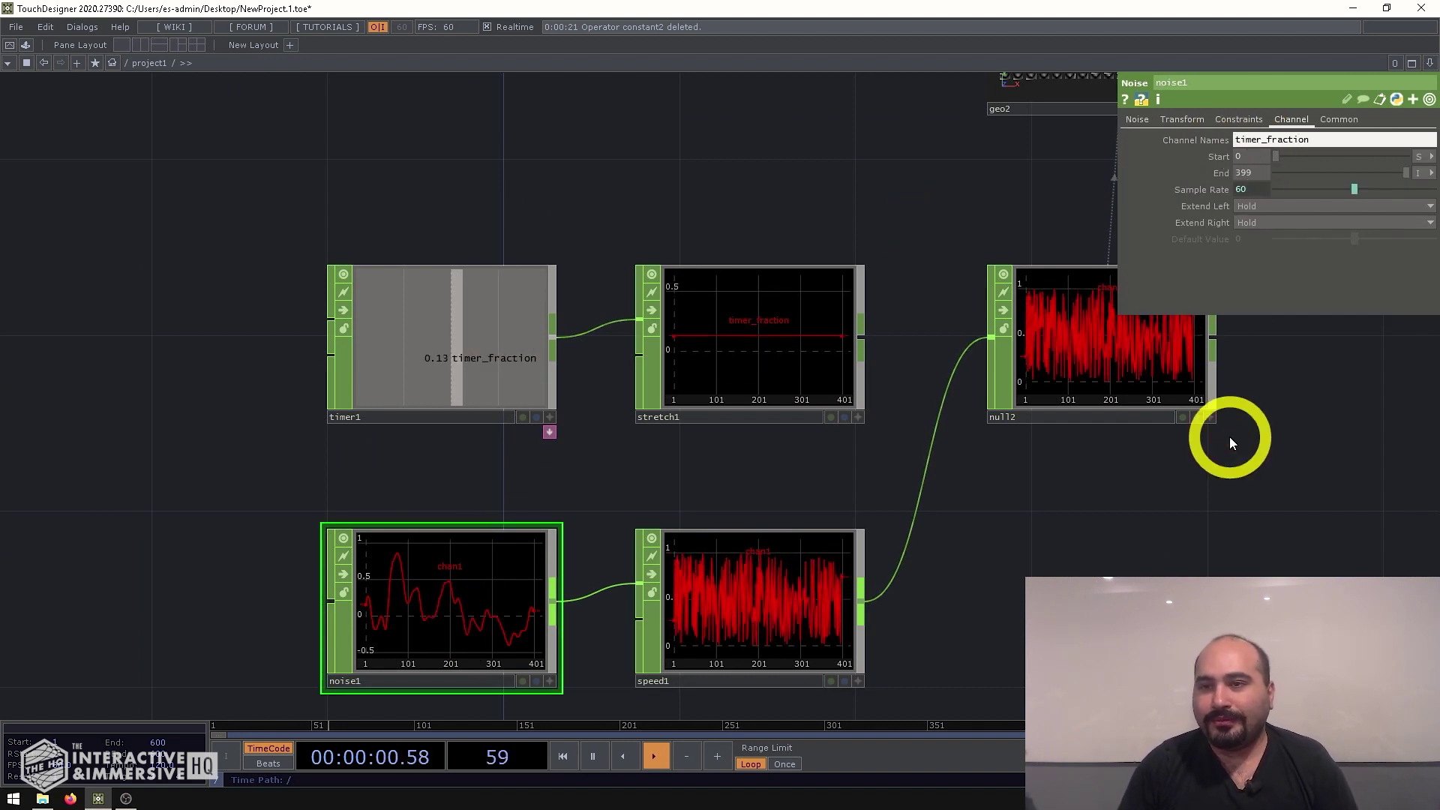
drag(974, 187, 902, 124)
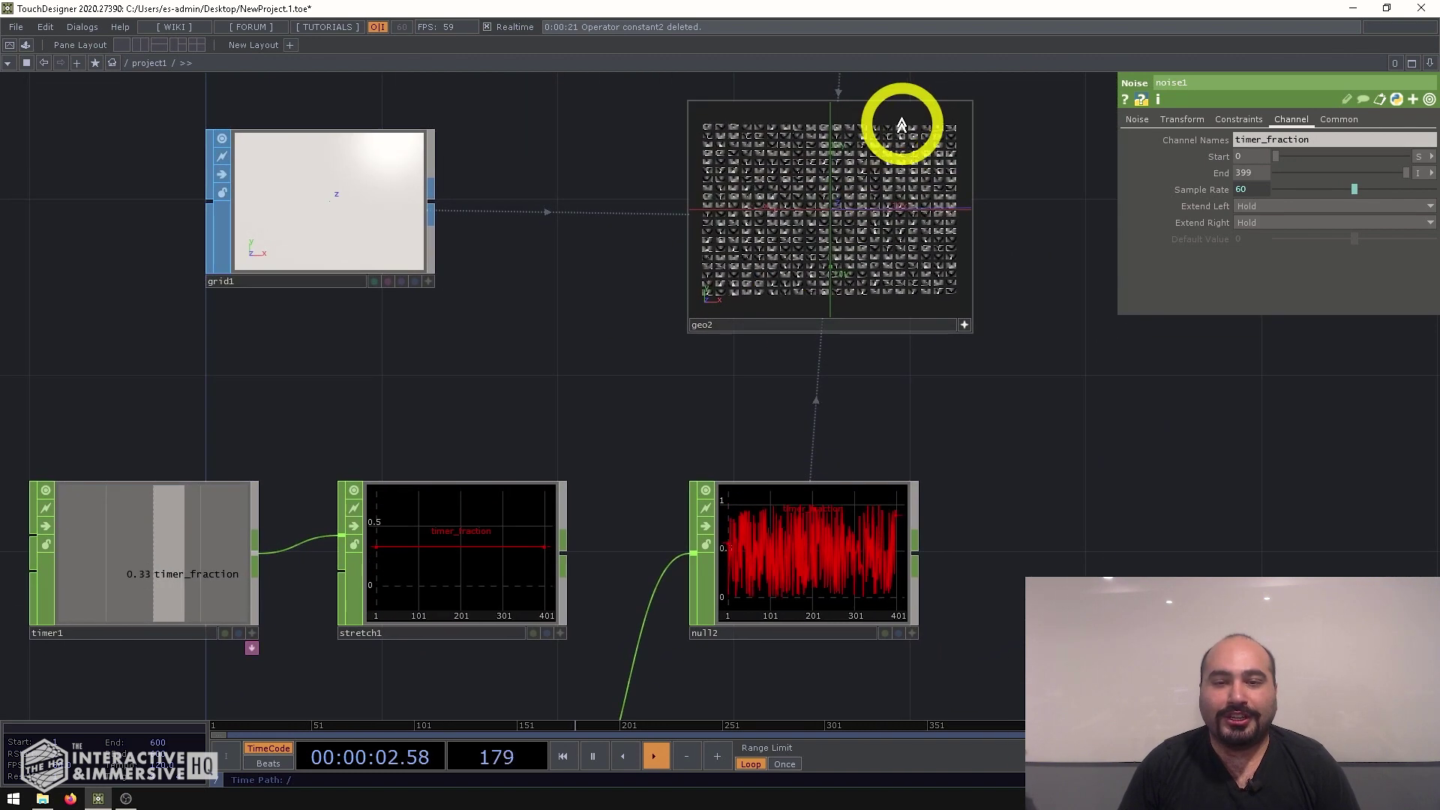
scroll(902, 124, up, 8)
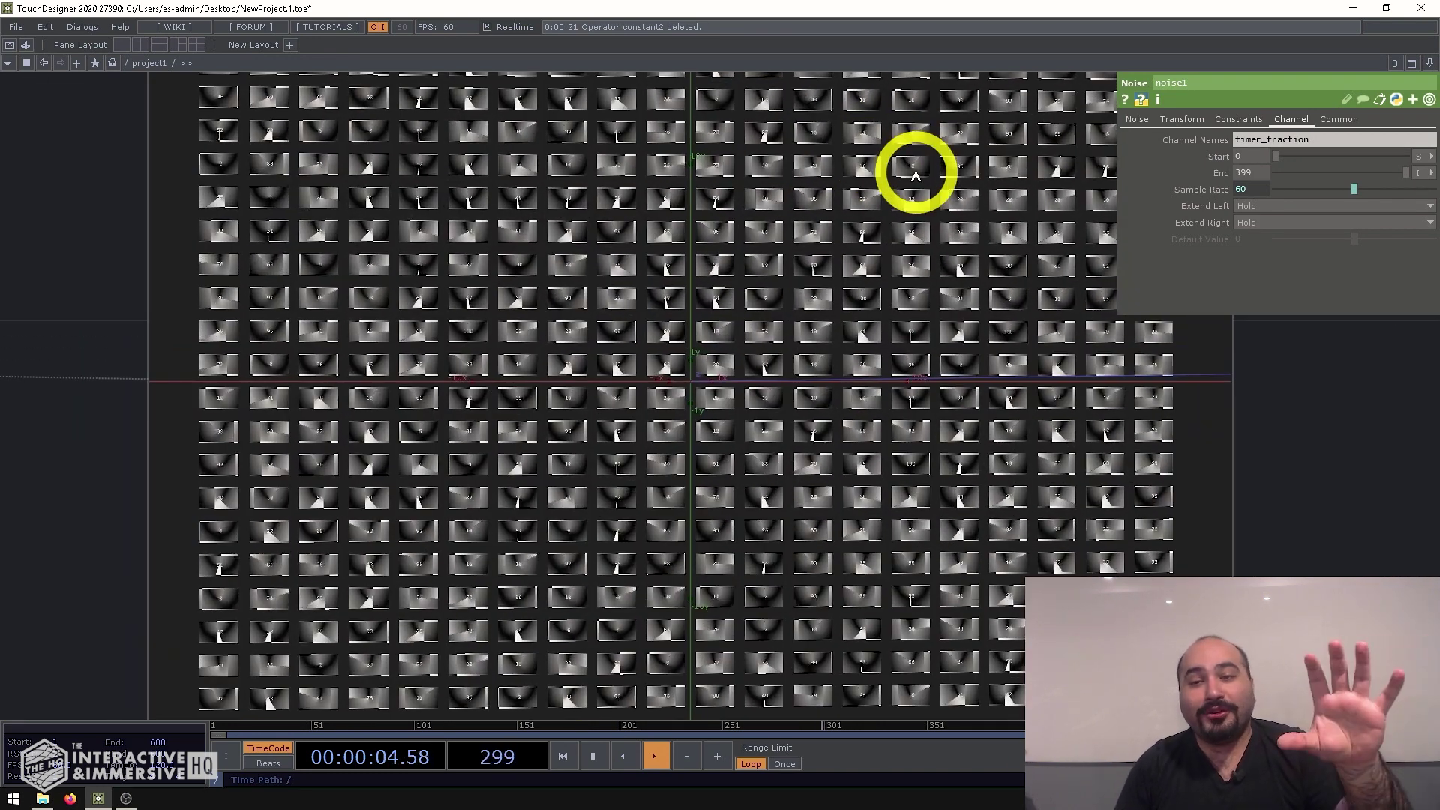
scroll(916, 176, down, 8)
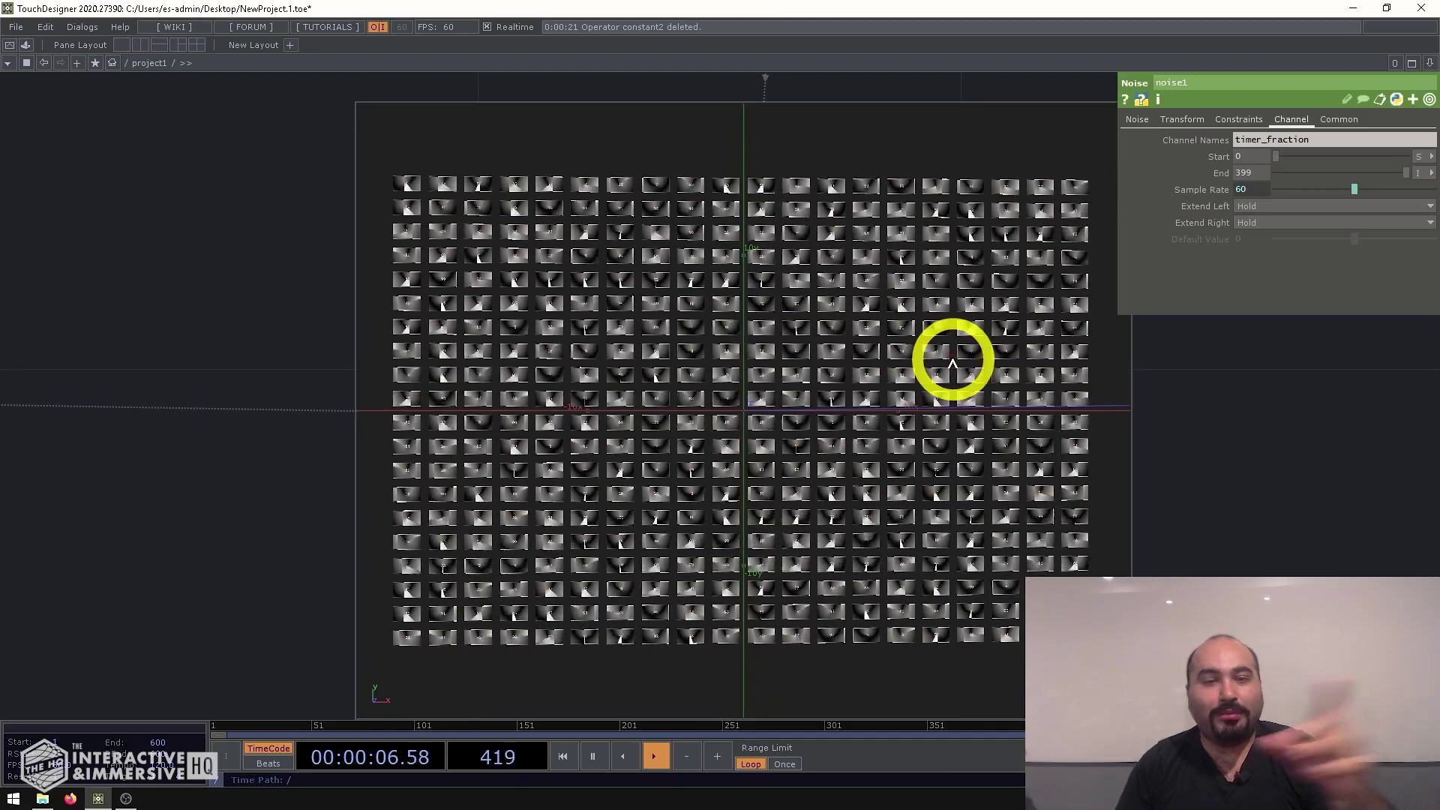
scroll(952, 365, up, 3)
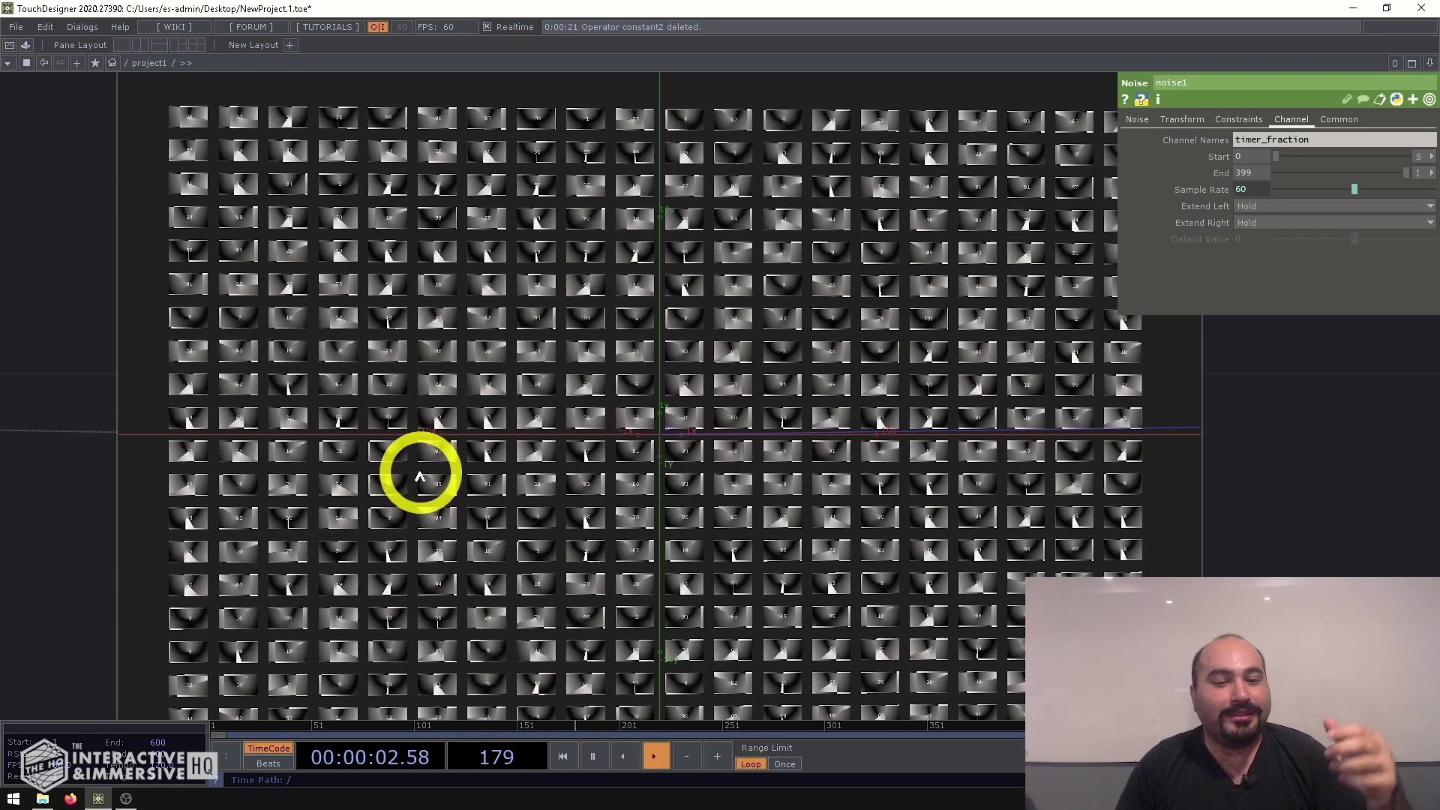
scroll(566, 472, down, 5)
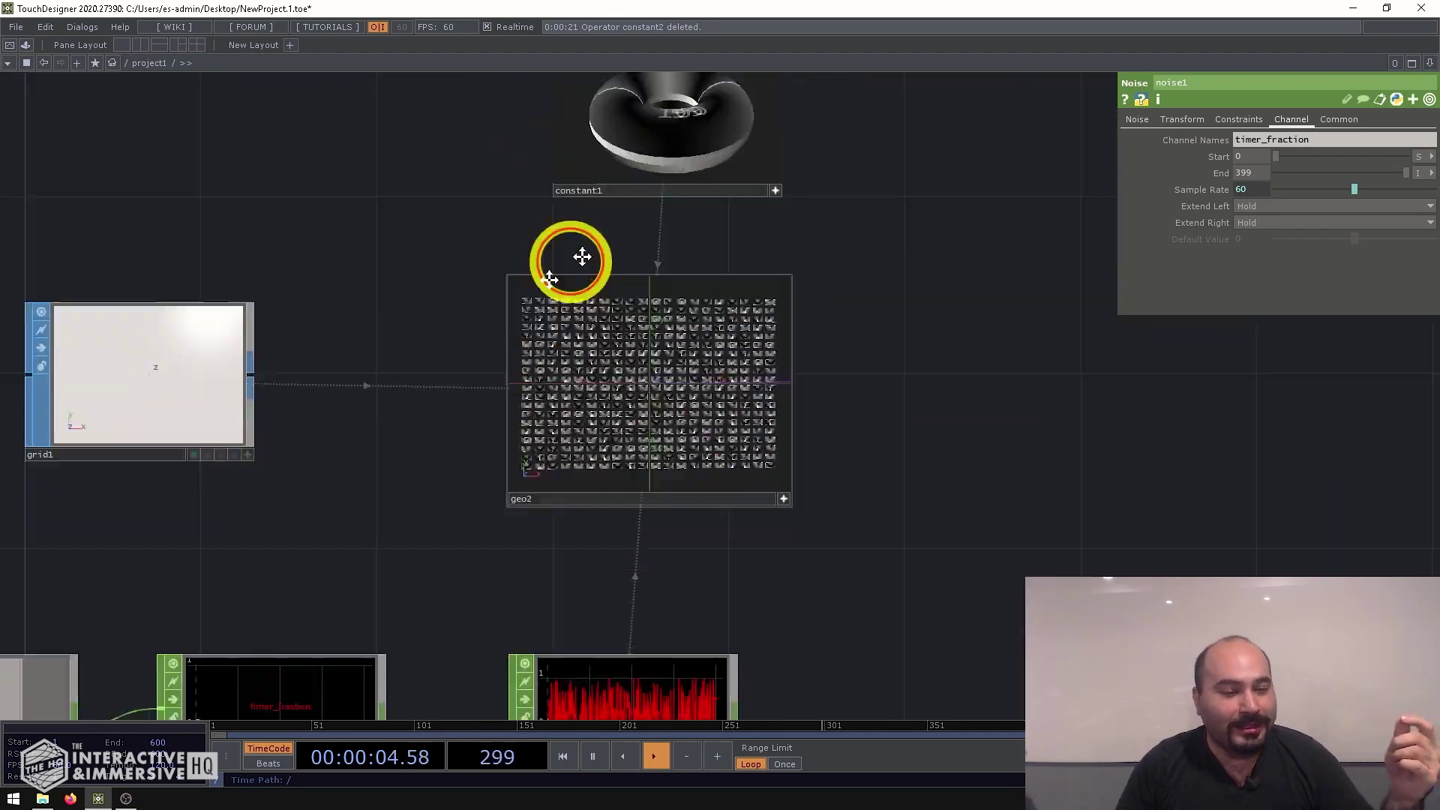
drag(582, 256, 265, 427)
scroll(255, 427, up, 2)
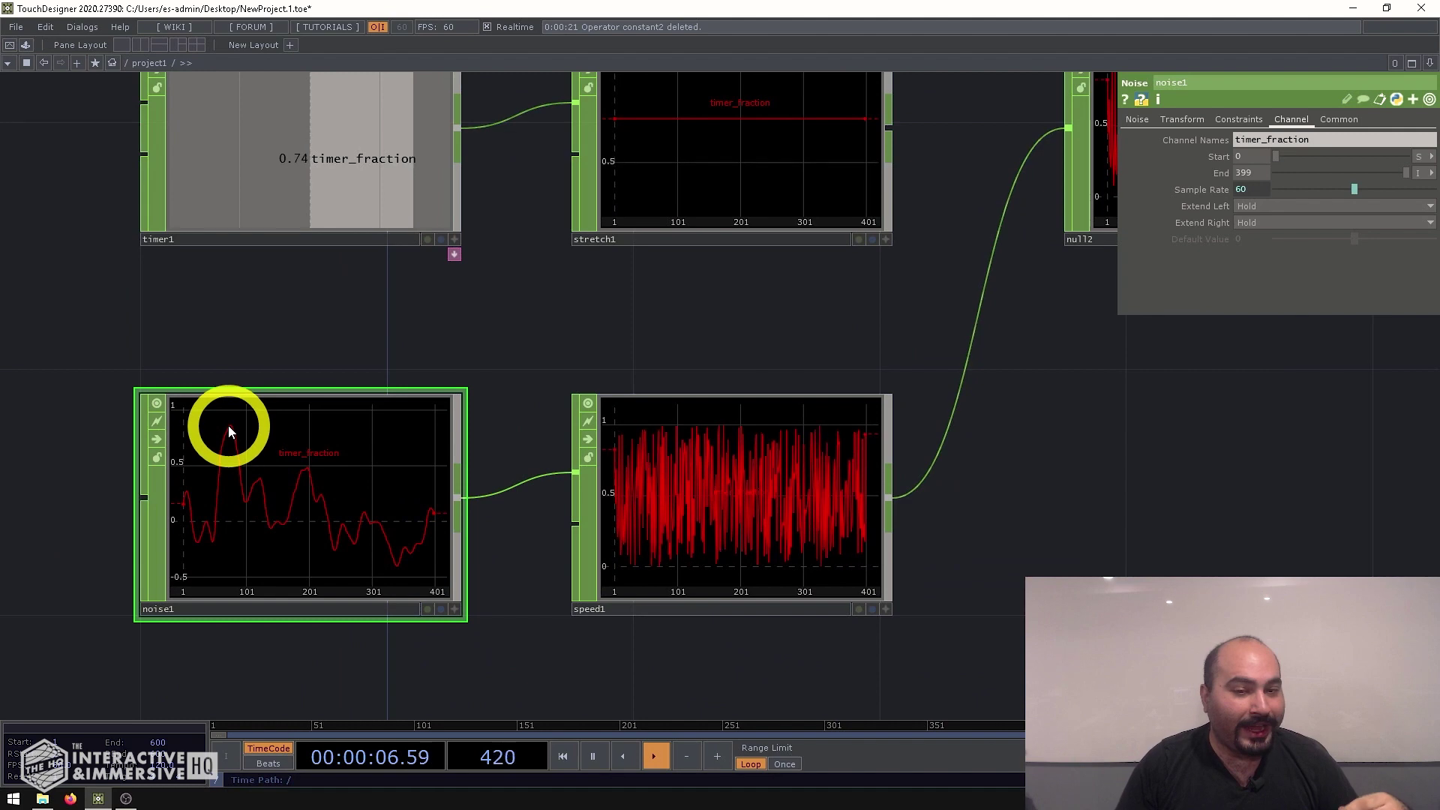
scroll(434, 483, down, 4)
drag(747, 149, 726, 235)
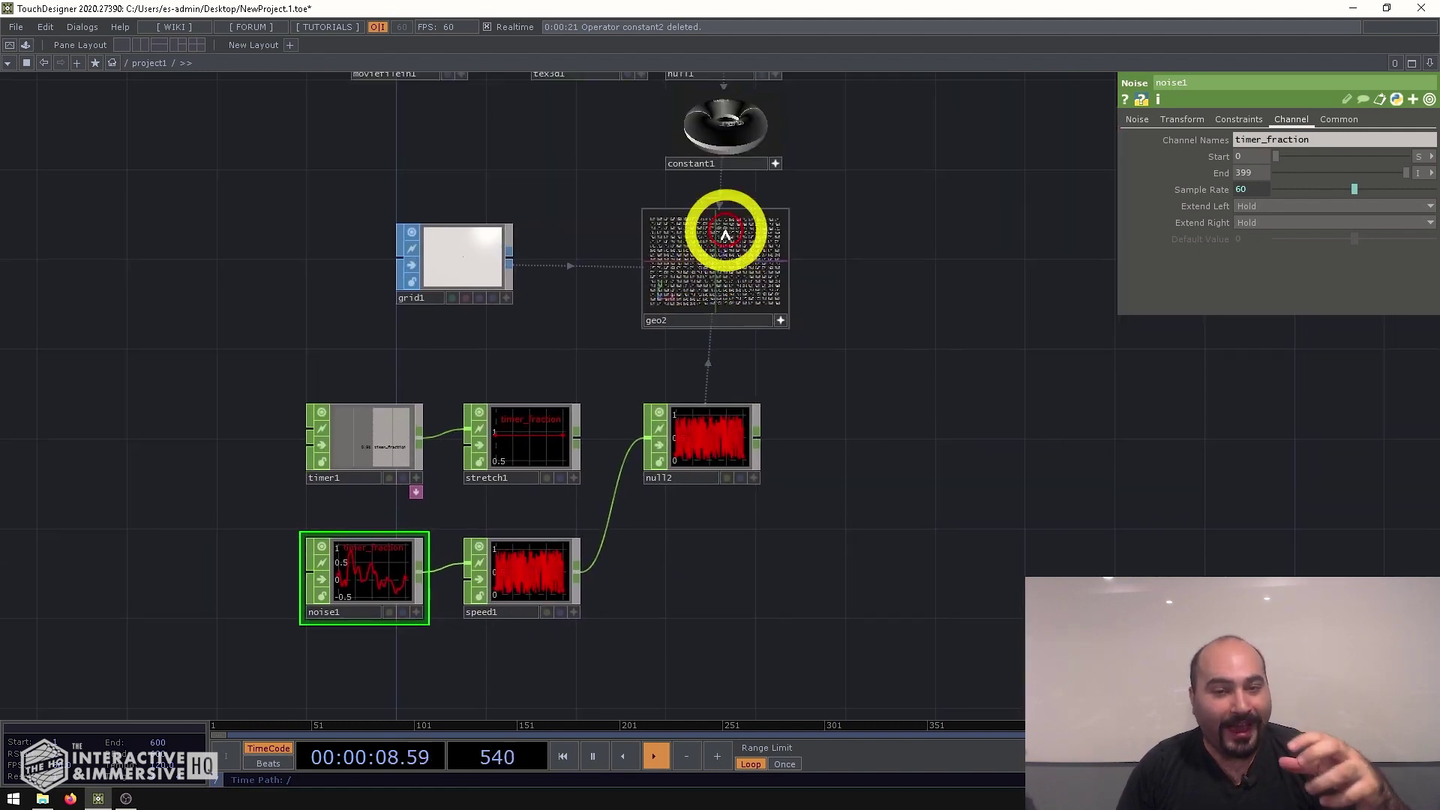
scroll(725, 235, up, 6)
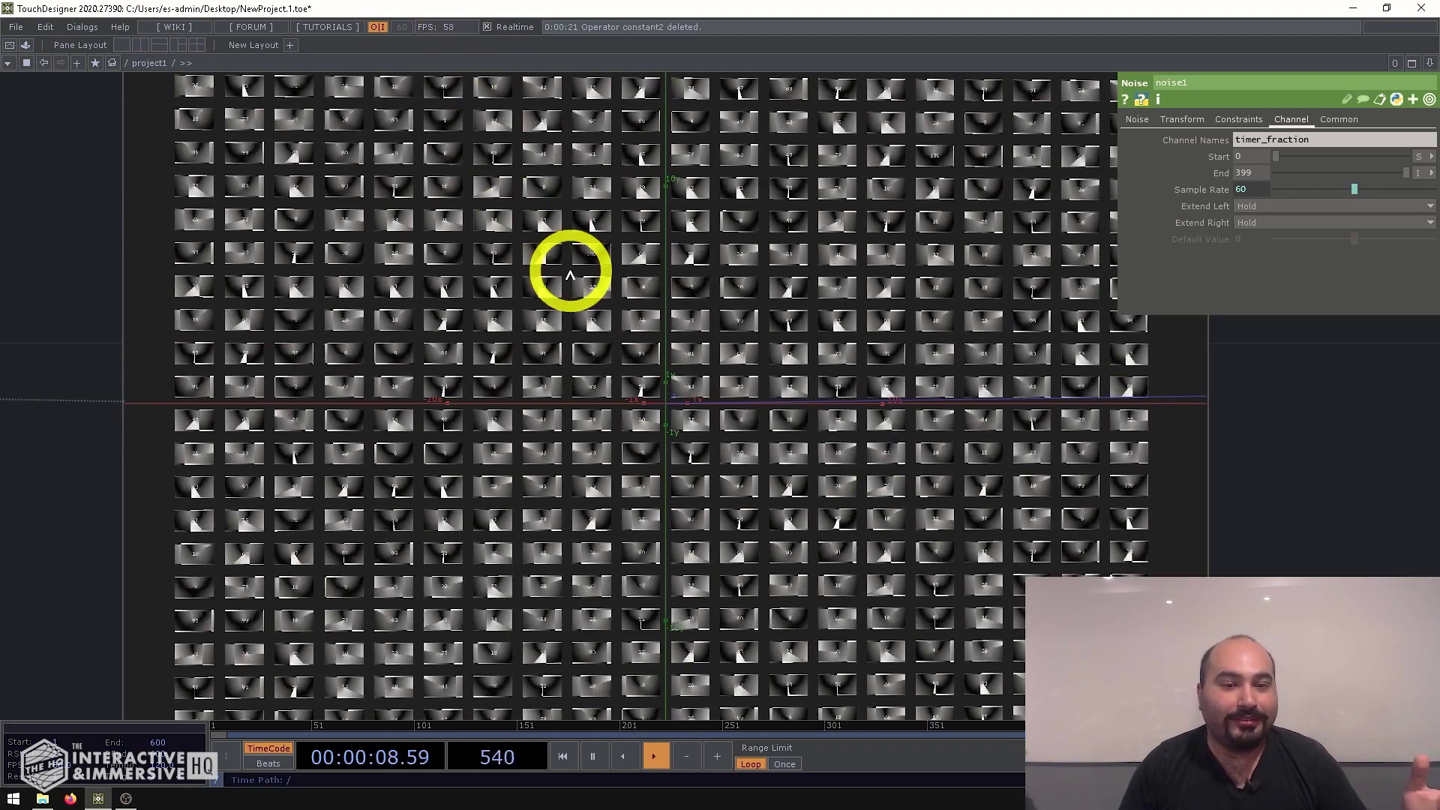
scroll(570, 276, down, 5)
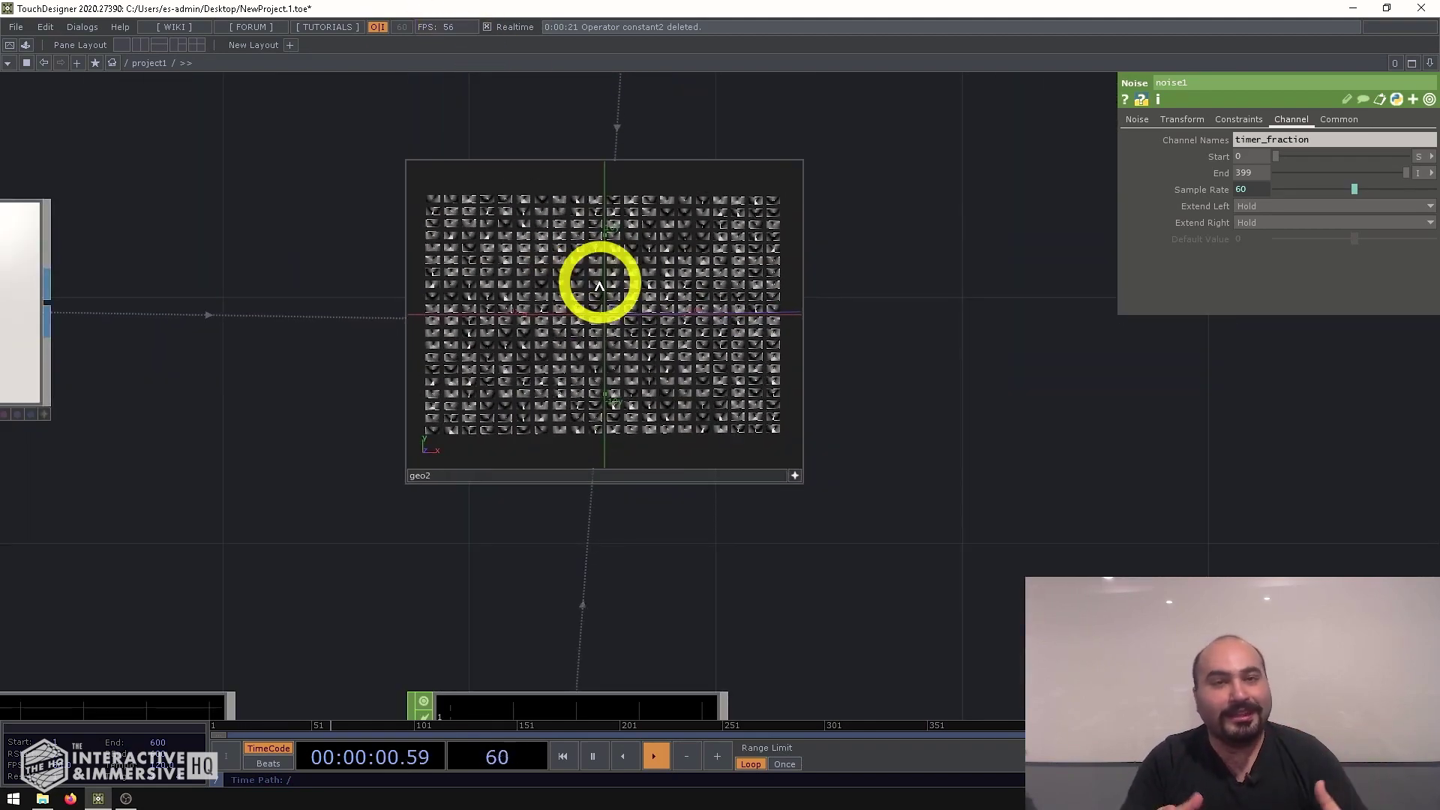